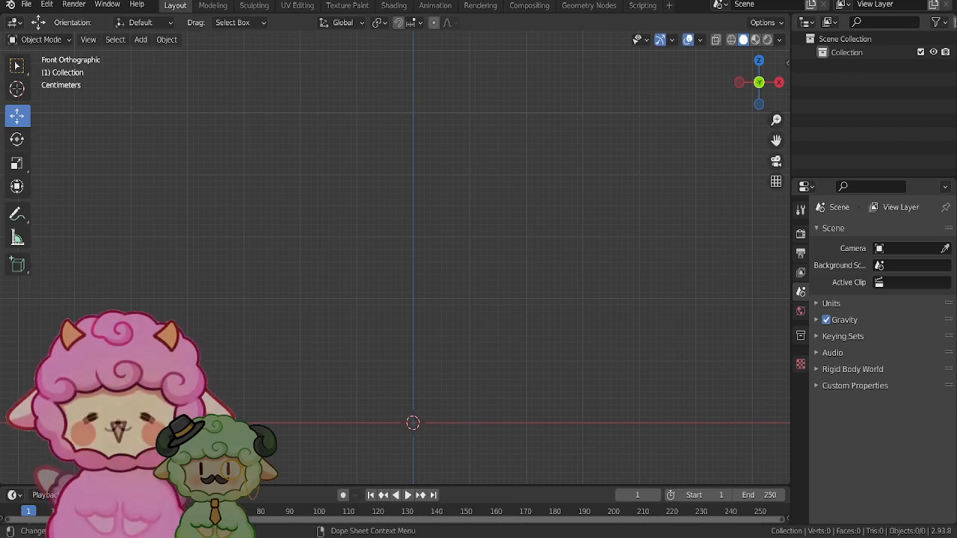
# - Add a cube mesh to the empty scene and frame it in the front view
pyautogui.keyDown('shift'); pyautogui.moveTo(476, 390); pyautogui.dragTo(459, 307, button='middle'); pyautogui.keyUp('shift')
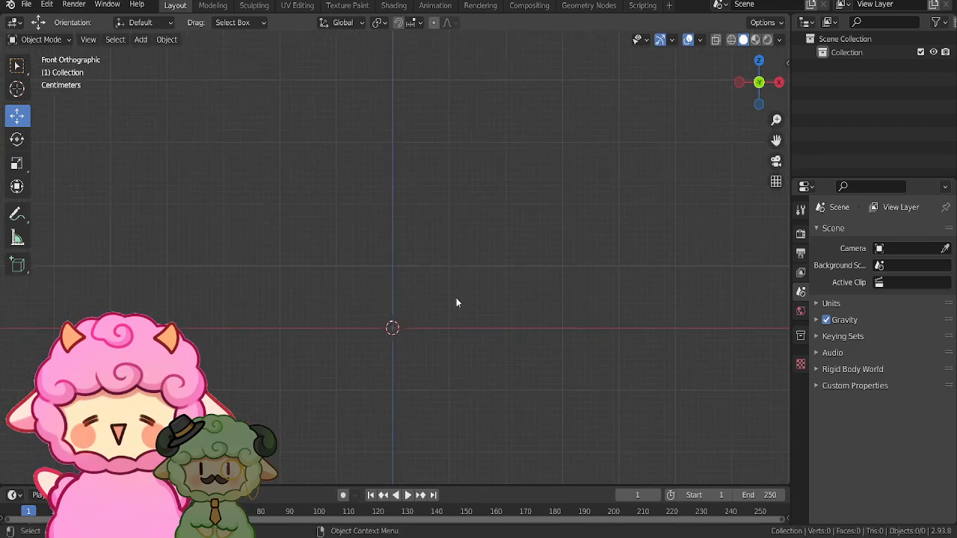
pyautogui.click(141, 40)
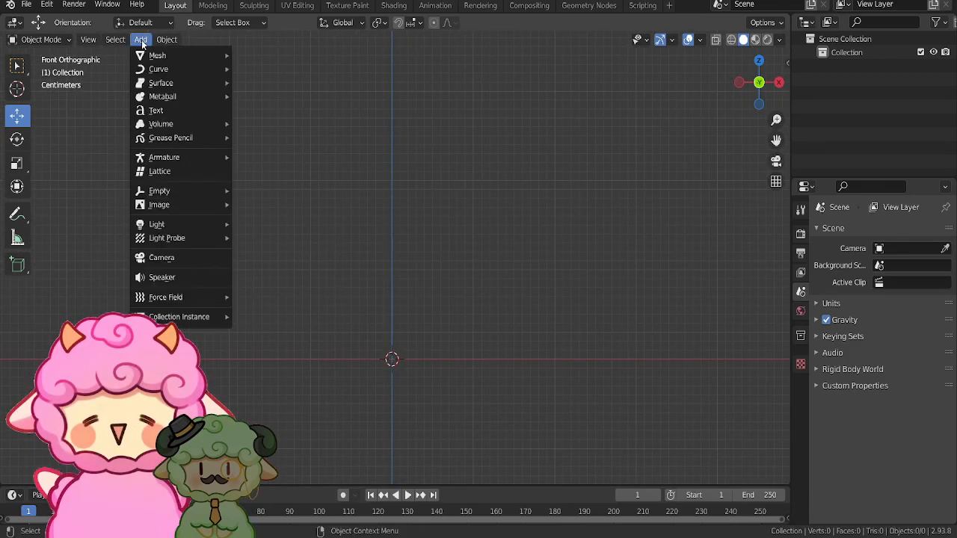
pyautogui.moveTo(153, 43)
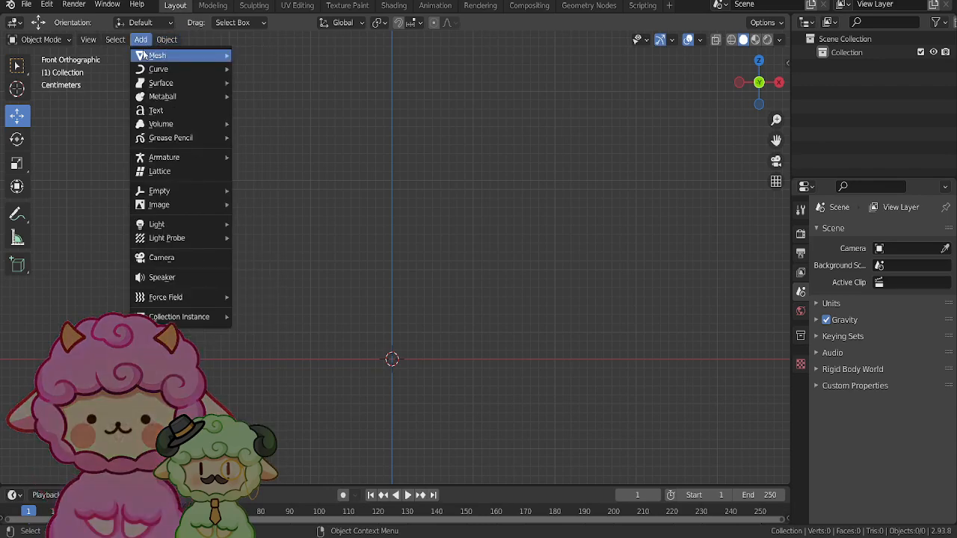
pyautogui.click(242, 67)
pyautogui.press('KP_Decimal')
pyautogui.scroll(-4, 463, 196)
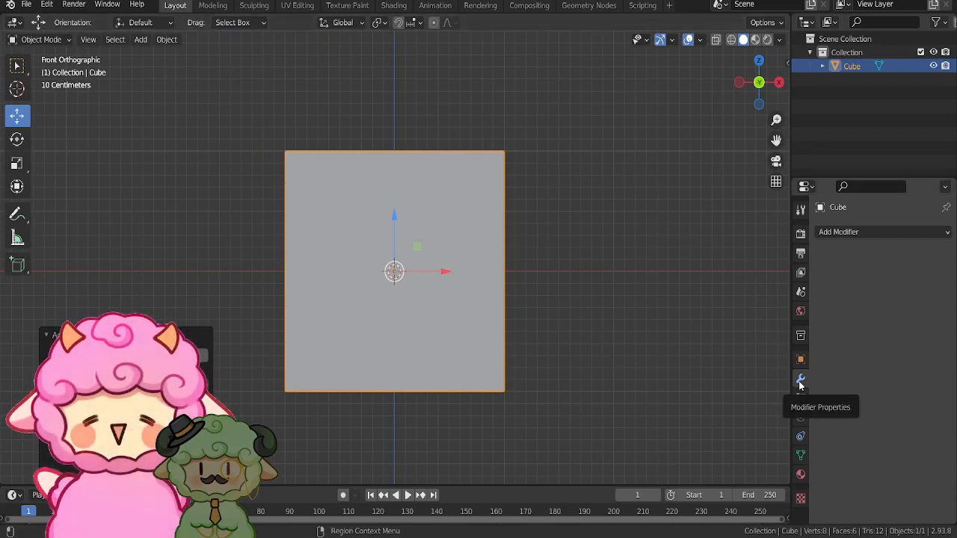
# - Give the cube a Subdivision Surface modifier with its viewport level set to 3
pyautogui.click(858, 234)
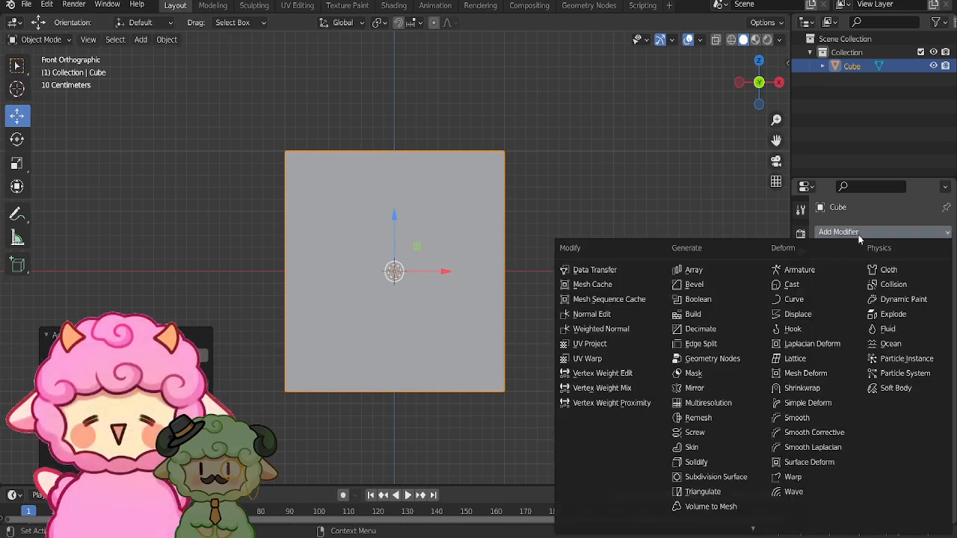
pyautogui.click(722, 477)
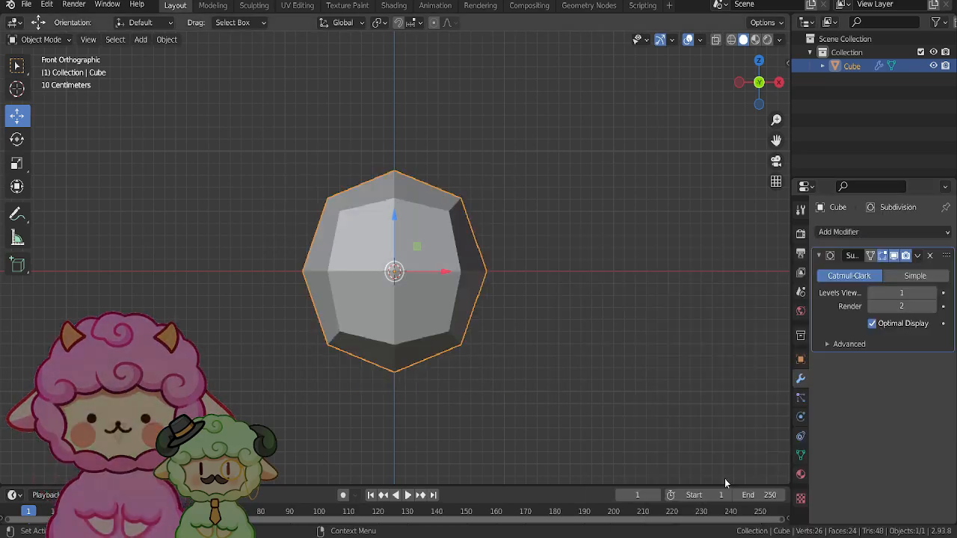
pyautogui.click(930, 293)
pyautogui.write('3')
pyautogui.press('Return')
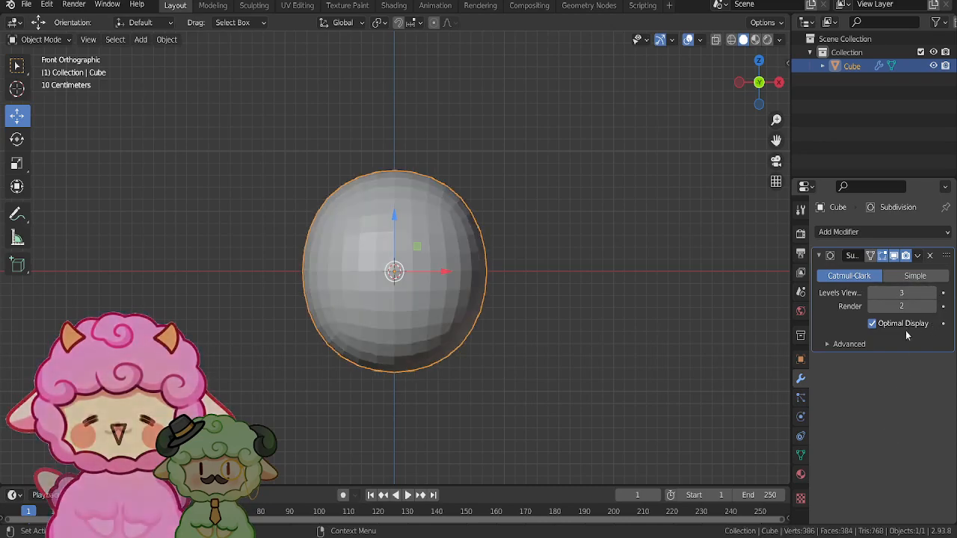
# - Compare the cube's smoothness at viewport subdivision levels 1, 2 and 3
pyautogui.scroll(4, 437, 282)
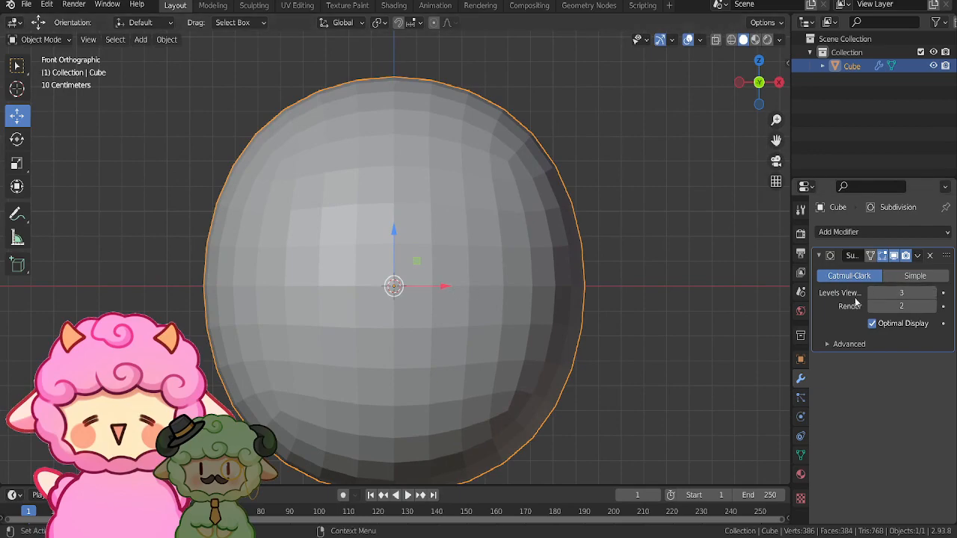
pyautogui.click(872, 294)
pyautogui.click(872, 294)
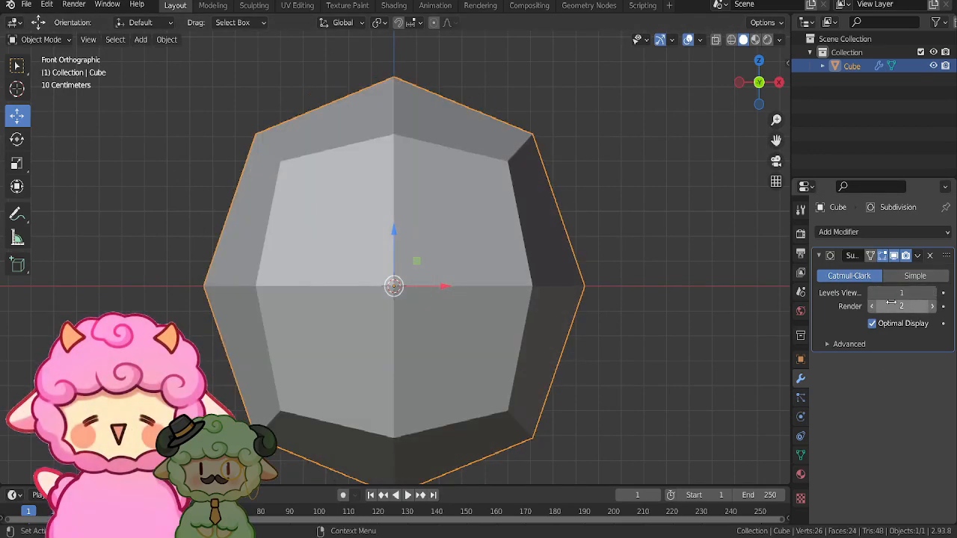
pyautogui.click(934, 293)
pyautogui.scroll(-3, 563, 311)
pyautogui.scroll(3, 470, 291)
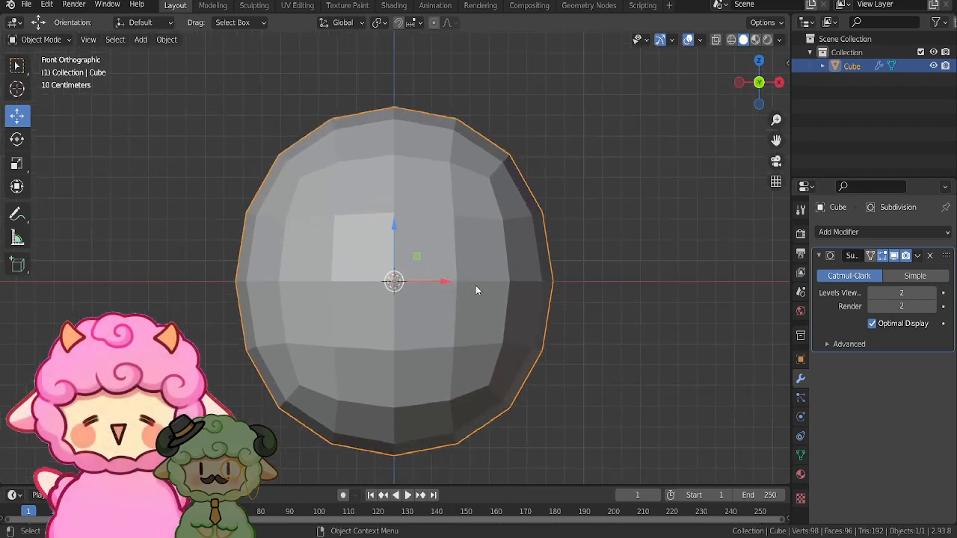
pyautogui.click(939, 293)
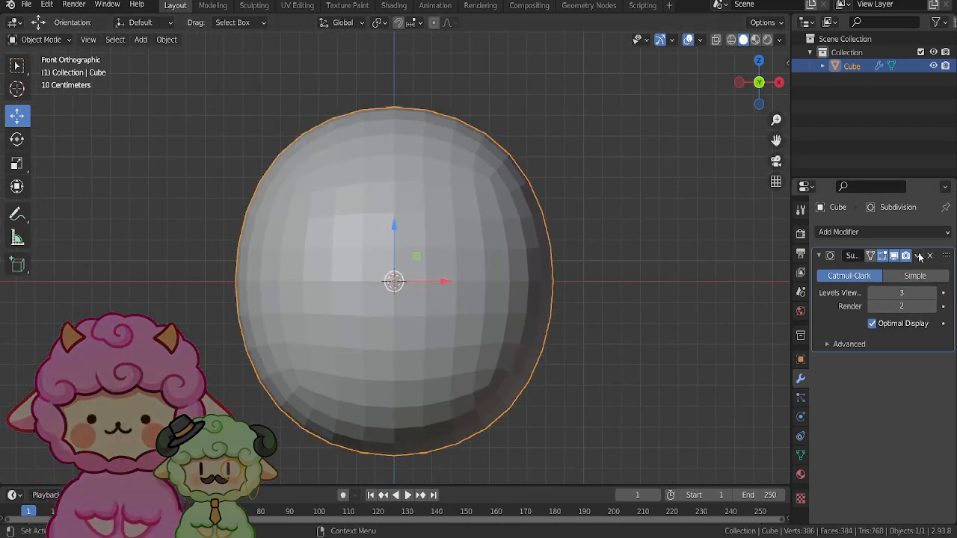
# - Apply the Subdivision modifier and put the resulting mesh into Edit Mode
pyautogui.click(917, 256)
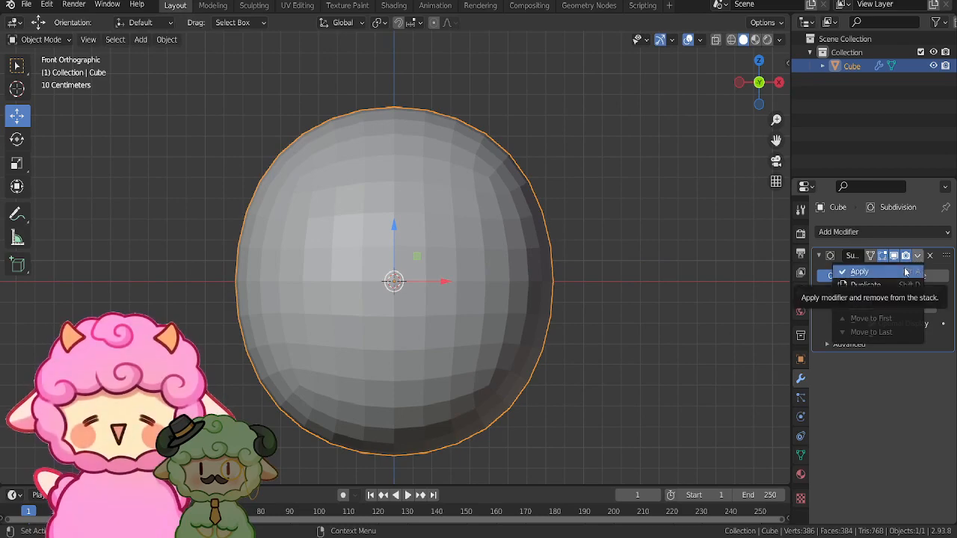
pyautogui.click(860, 272)
pyautogui.click(38, 40)
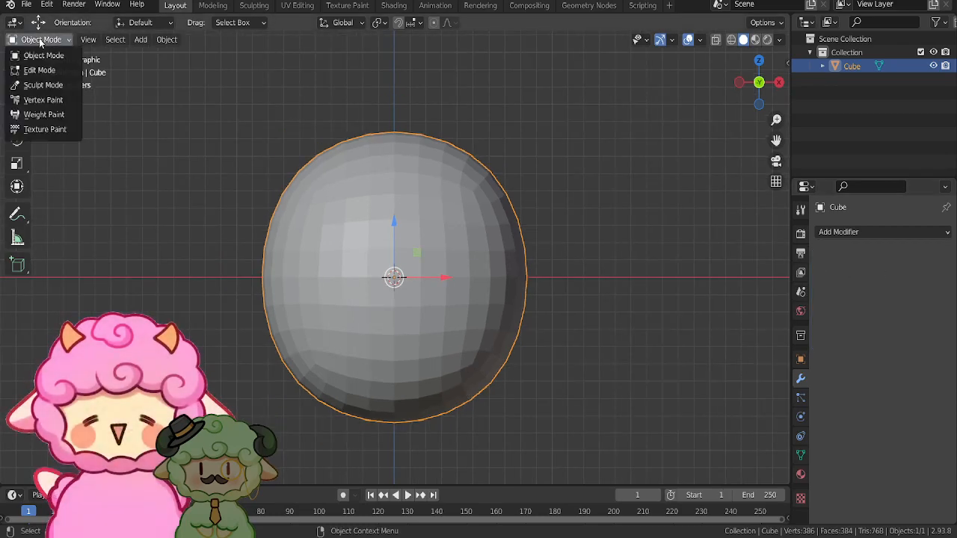
pyautogui.click(39, 68)
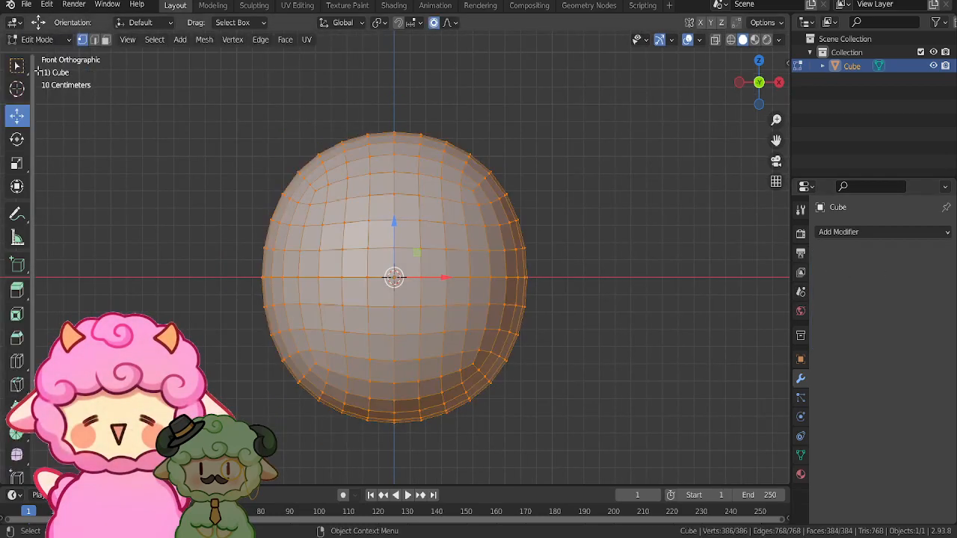
# - Enable X mirroring and, in the right view, pull the head's lower back inward with proportional editing
pyautogui.click(777, 85)
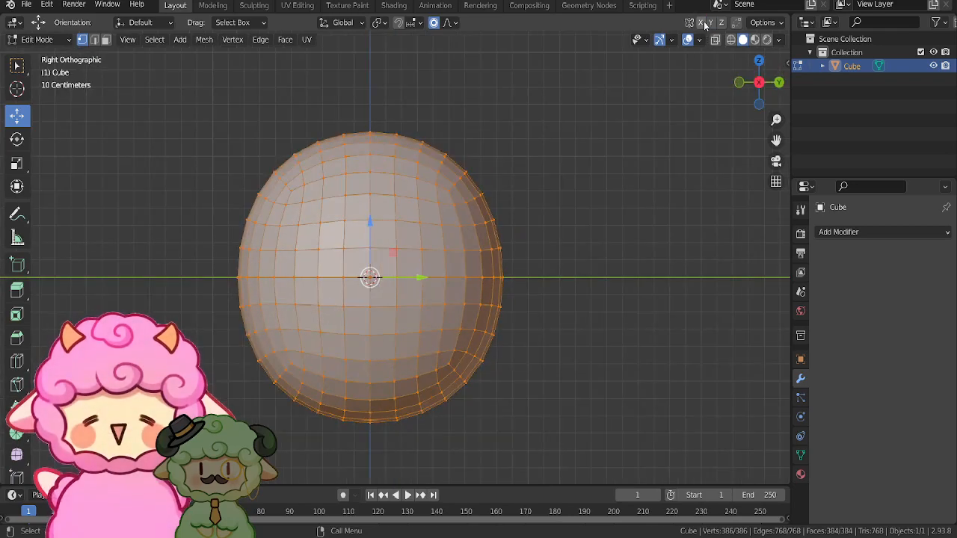
pyautogui.click(446, 400)
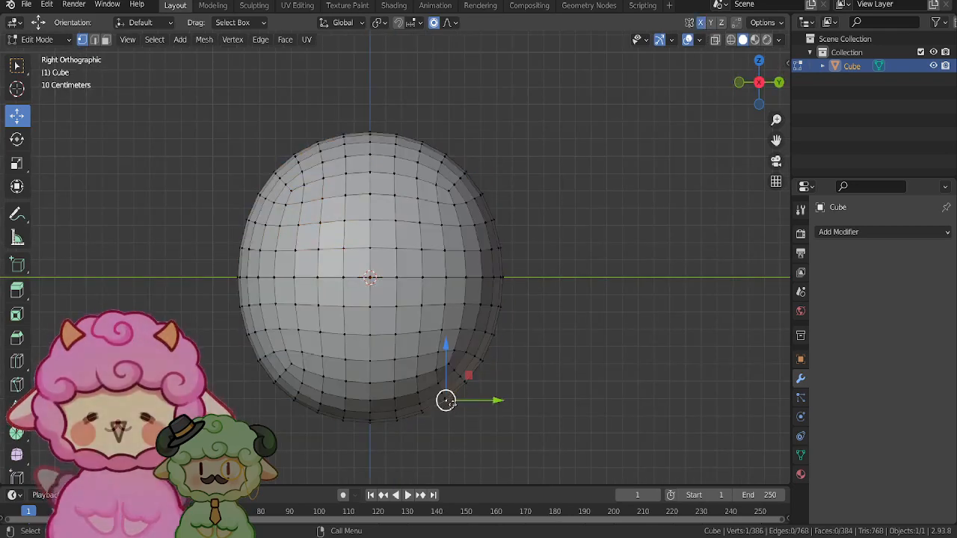
pyautogui.press('g')
pyautogui.scroll(-20, 435, 400)
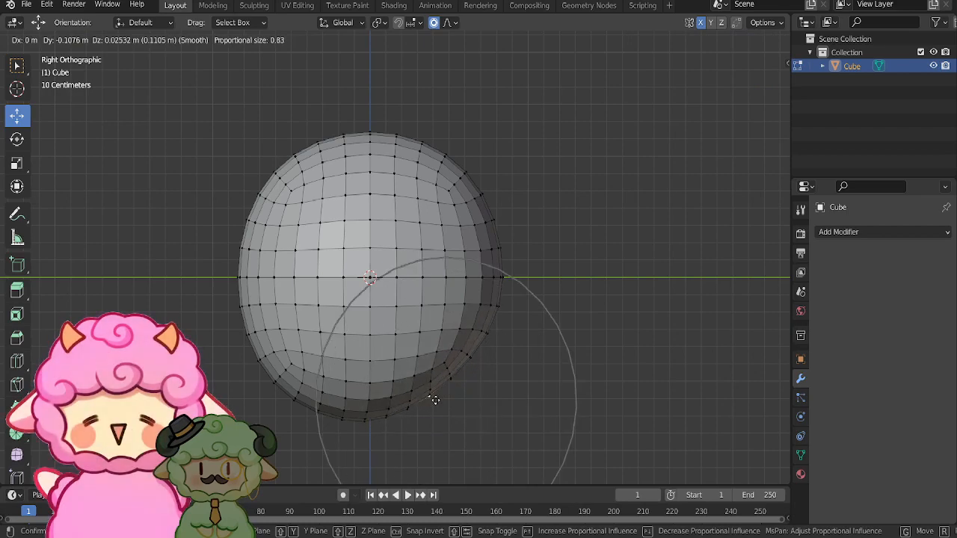
pyautogui.click(415, 393)
# - Flatten the face side by moving a front vertex just below centre inward along Y with soft falloff
pyautogui.click(238, 305)
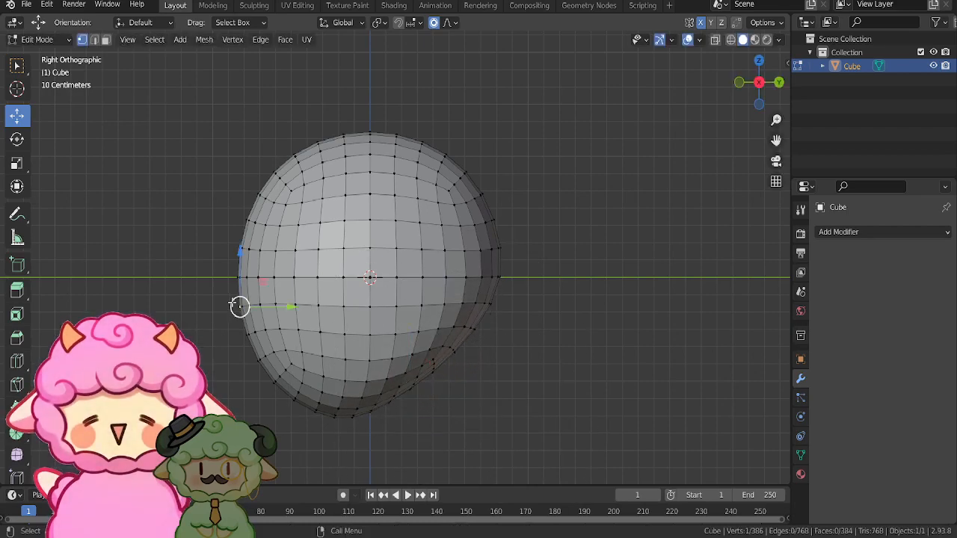
pyautogui.scroll(-3, 301, 306)
pyautogui.moveTo(288, 306); pyautogui.dragTo(313, 307)
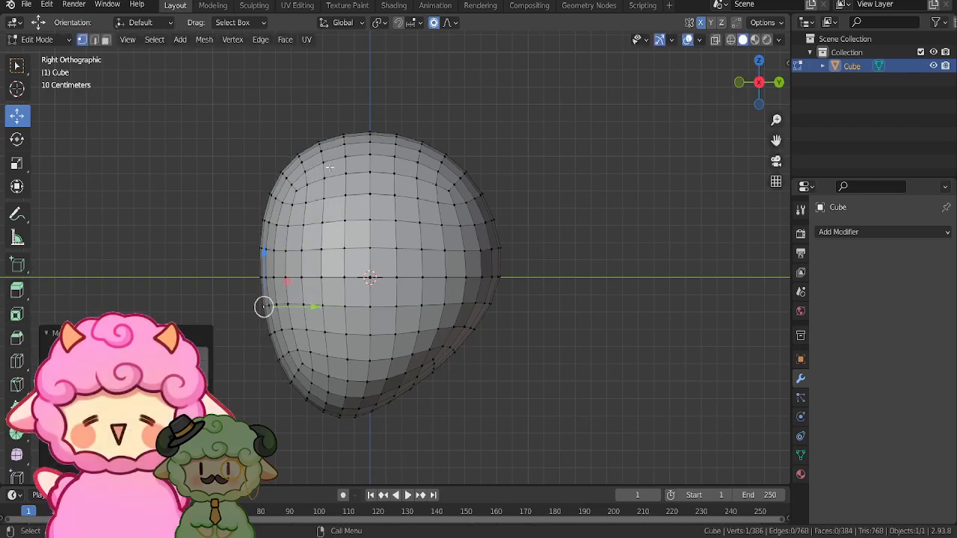
# - In the front view, pull the jaw and upper skull corners inward with mirrored proportional moves
pyautogui.click(739, 83)
pyautogui.click(493, 382)
pyautogui.moveTo(508, 380); pyautogui.dragTo(483, 367)
pyautogui.click(489, 169)
pyautogui.moveTo(489, 168); pyautogui.dragTo(479, 157)
# - Narrow the sides of the head at mid-height with a small mirrored proportional move and clear the selection
pyautogui.click(416, 411)
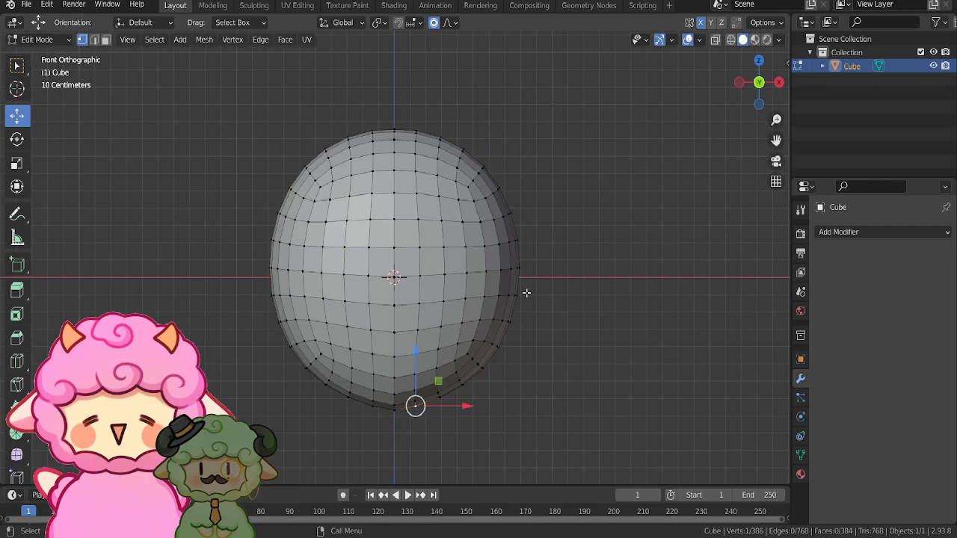
pyautogui.moveTo(561, 298); pyautogui.dragTo(549, 296)
pyautogui.scroll(4, 548, 297)
pyautogui.scroll(1, 547, 297)
pyautogui.click(579, 335)
pyautogui.moveTo(565, 378); pyautogui.dragTo(402, 368, button='middle')
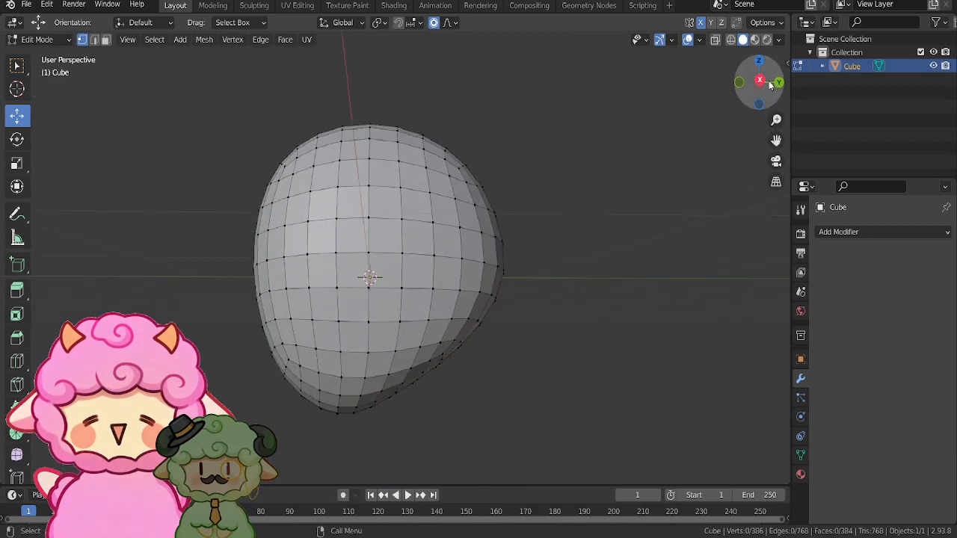
# - In the right view, pull the back of the head inward and slightly down with proportional editing
pyautogui.click(761, 80)
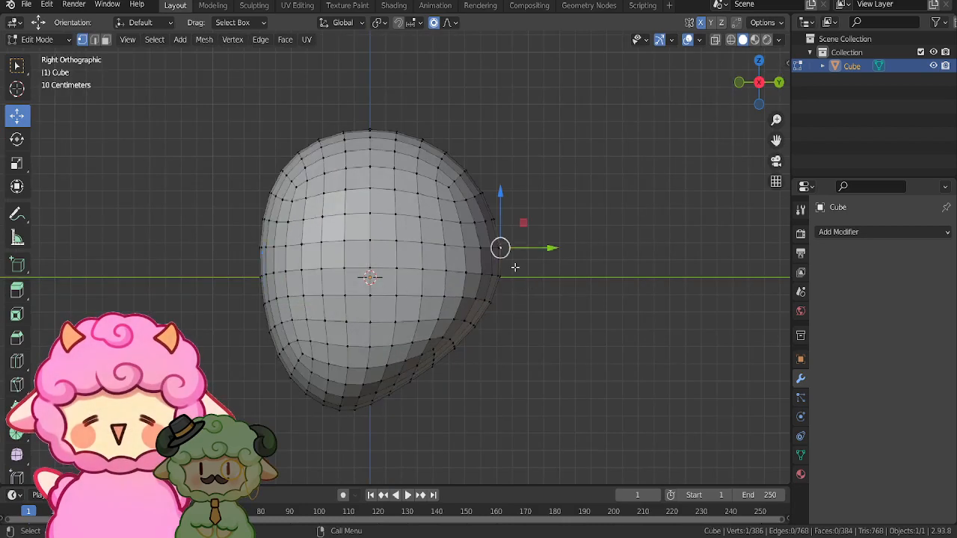
pyautogui.press('g')
pyautogui.scroll(-2, 497, 273)
pyautogui.click(491, 272)
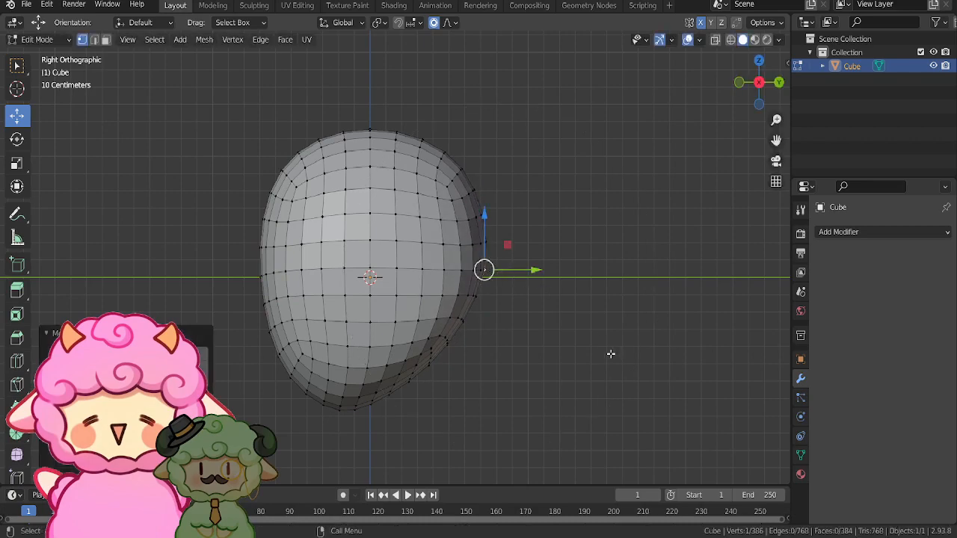
# - Select the whole mesh and shear it slightly so the top leans toward the back of the head
pyautogui.press('a')
pyautogui.hotkey('shift', 'ctrl', 'alt', 's')
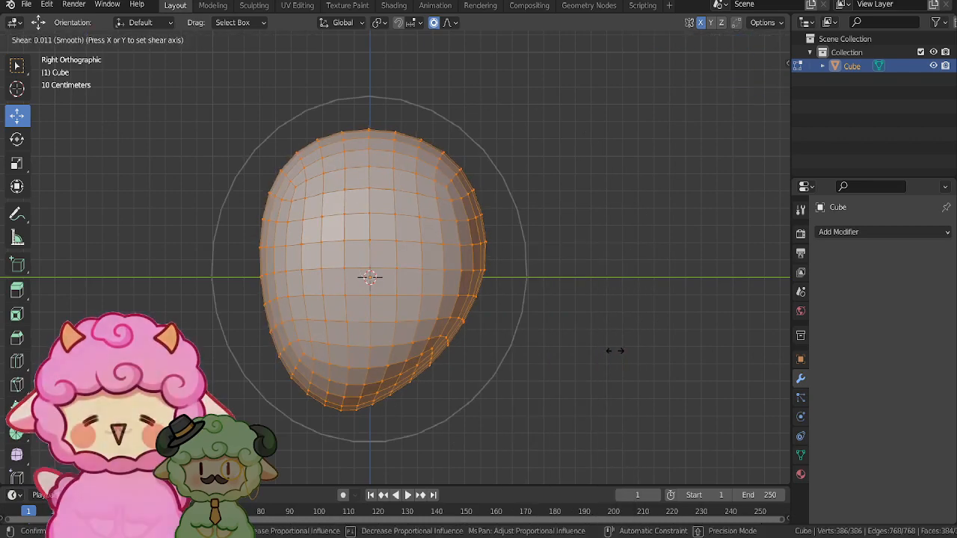
pyautogui.click(605, 354)
pyautogui.rightClick(604, 354)
pyautogui.click(559, 401)
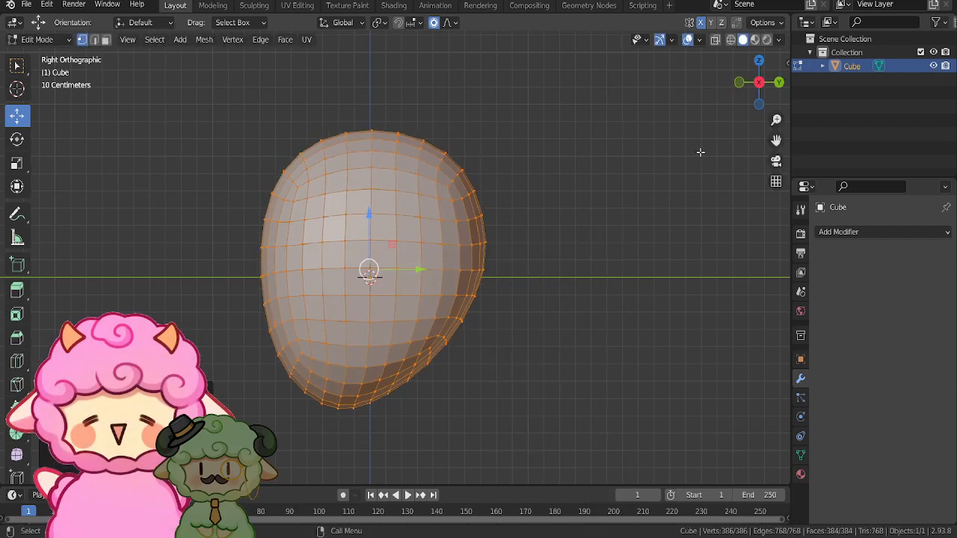
# - Deselect everything and examine the head's proportions from the front, at an angle and from the right
pyautogui.click(739, 83)
pyautogui.click(657, 206)
pyautogui.keyDown('shift'); pyautogui.moveTo(489, 353); pyautogui.dragTo(486, 313, button='middle'); pyautogui.keyUp('shift')
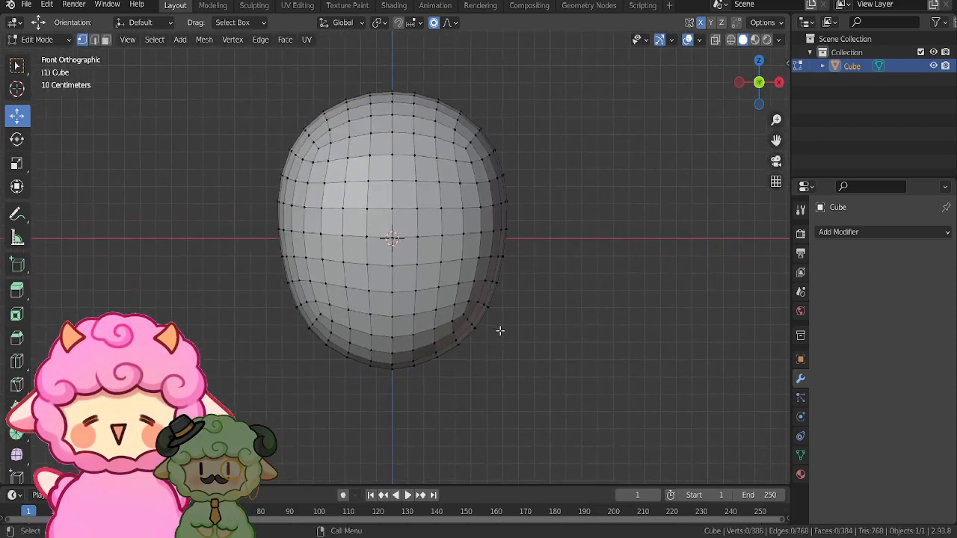
pyautogui.scroll(2, 550, 294)
pyautogui.moveTo(548, 284); pyautogui.dragTo(683, 126, button='middle')
pyautogui.scroll(-4, 429, 266)
pyautogui.click(775, 84)
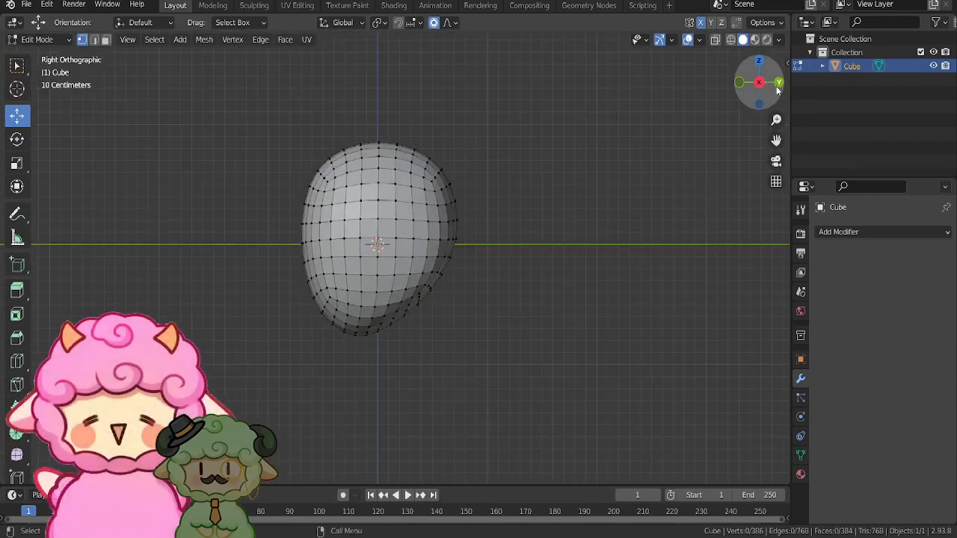
pyautogui.scroll(2, 506, 348)
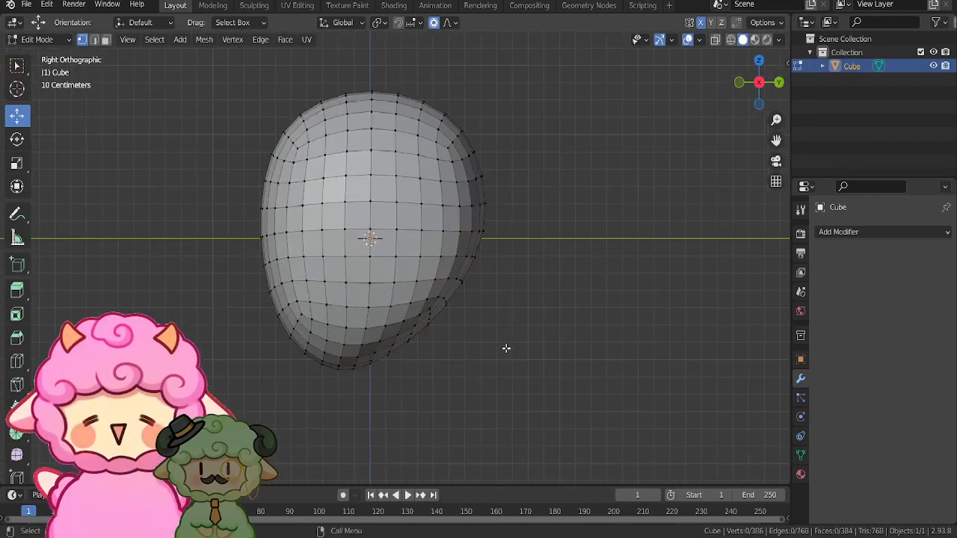
# - Mark a seam along the vertical edge loop just in front of the head's centre line
pyautogui.keyDown('alt'); pyautogui.click(344, 262); pyautogui.keyUp('alt')
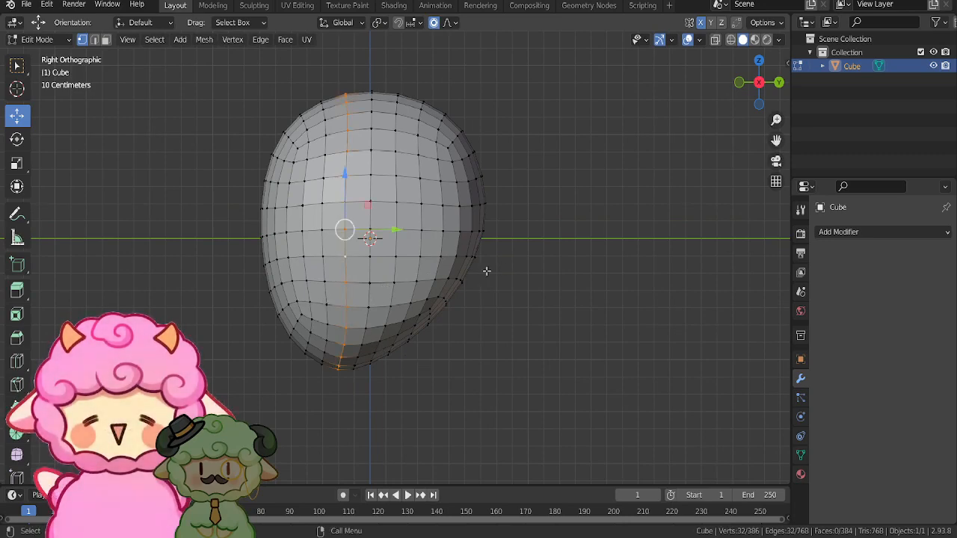
pyautogui.press('u')
pyautogui.click(551, 233)
pyautogui.hotkey('alt', 'a')
pyautogui.scroll(1, 457, 317)
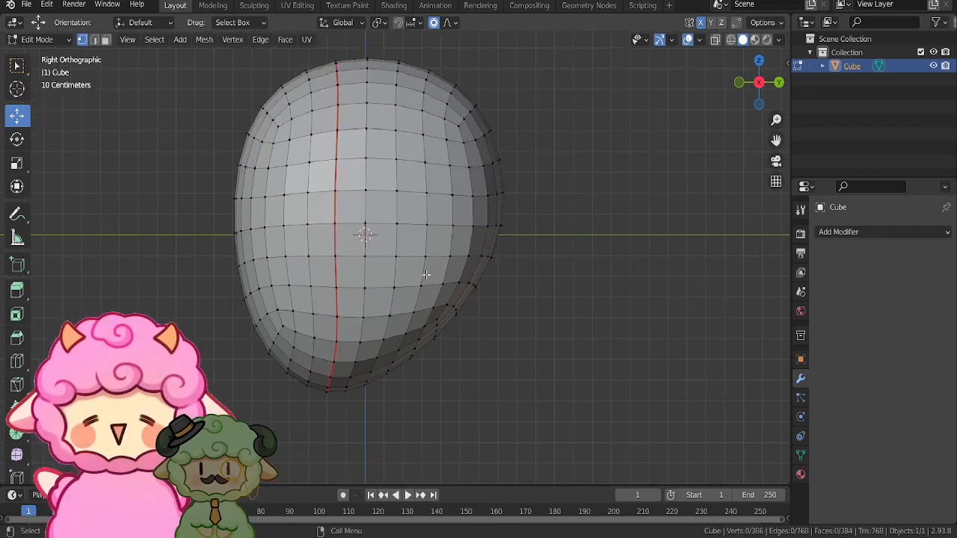
# - Select linked faces on each side of the seam to check how it divides the head
pyautogui.click(106, 39)
pyautogui.click(403, 171)
pyautogui.hotkey('ctrl', 'l')
pyautogui.moveTo(404, 171); pyautogui.dragTo(488, 185, button='middle')
pyautogui.click(398, 201)
pyautogui.hotkey('ctrl', 'l')
pyautogui.moveTo(449, 241); pyautogui.dragTo(534, 261, button='middle')
pyautogui.hotkey('alt', 'a')
pyautogui.moveTo(632, 279); pyautogui.dragTo(451, 256, button='middle')
pyautogui.click(454, 265)
pyautogui.hotkey('ctrl', 'l')
pyautogui.hotkey('alt', 'a')
# - Switch to vertex selection and select four edge loops around the front, back and both sides of the head
pyautogui.click(82, 39)
pyautogui.moveTo(389, 194); pyautogui.dragTo(476, 237, button='middle')
pyautogui.keyDown('alt'); pyautogui.click(373, 243); pyautogui.keyUp('alt')
pyautogui.keyDown('alt'); pyautogui.keyDown('shift'); pyautogui.click(373, 243); pyautogui.keyUp('shift'); pyautogui.keyUp('alt')
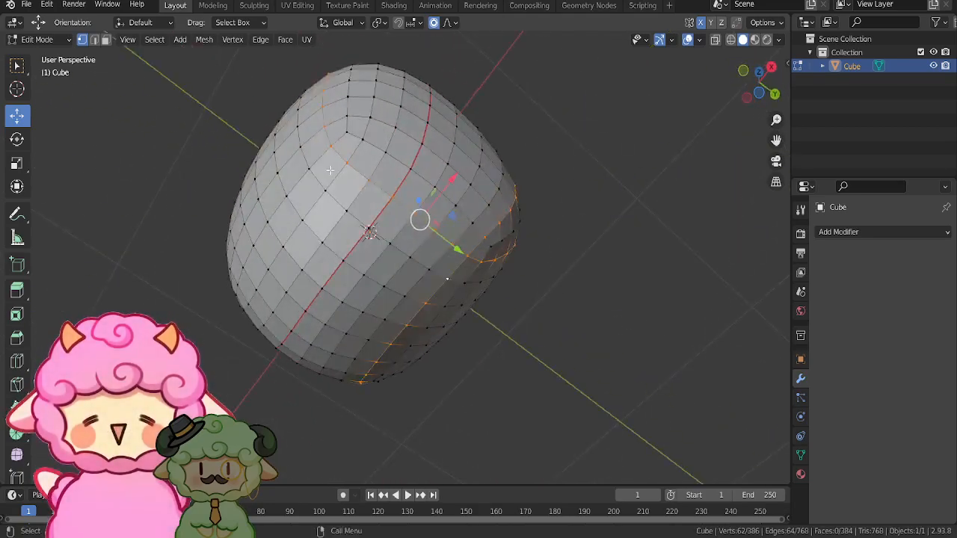
pyautogui.moveTo(350, 206); pyautogui.dragTo(310, 237, button='middle')
pyautogui.keyDown('alt'); pyautogui.keyDown('shift'); pyautogui.click(303, 201); pyautogui.keyUp('shift'); pyautogui.keyUp('alt')
pyautogui.keyDown('alt'); pyautogui.keyDown('shift'); pyautogui.click(301, 226); pyautogui.keyUp('shift'); pyautogui.keyUp('alt')
# - Turn on X-ray in the right view and deselect the loop vertices on the upper half of the head
pyautogui.moveTo(441, 288); pyautogui.dragTo(414, 348, button='middle')
pyautogui.click(762, 77)
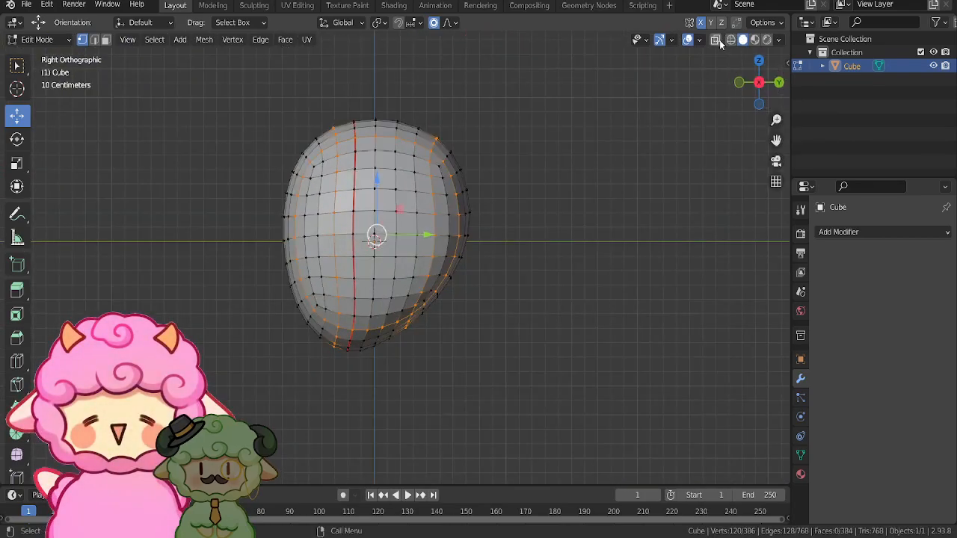
pyautogui.moveTo(270, 130); pyautogui.dragTo(397, 162)
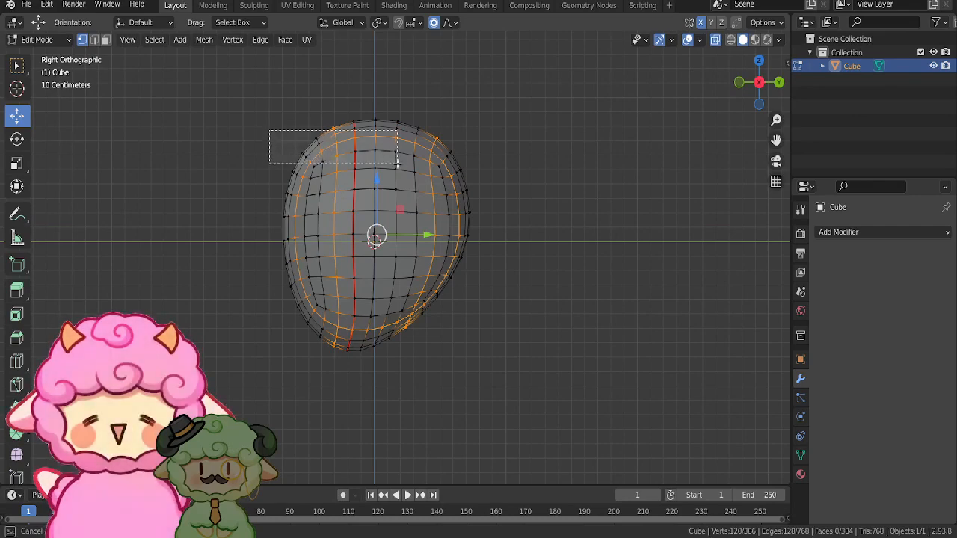
pyautogui.keyDown('ctrl'); pyautogui.moveTo(471, 191); pyautogui.dragTo(514, 272); pyautogui.keyUp('ctrl')
pyautogui.keyDown('ctrl'); pyautogui.moveTo(285, 89); pyautogui.dragTo(483, 227); pyautogui.keyUp('ctrl')
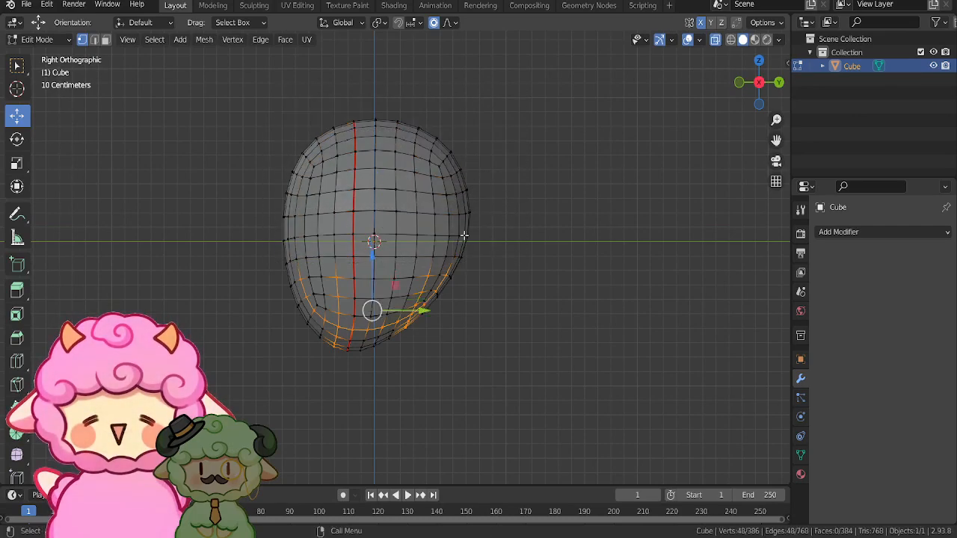
# - Deselect the stray front, back and side vertices, mark the remaining lower-head edges as a seam and clear the selection
pyautogui.keyDown('ctrl'); pyautogui.moveTo(259, 252); pyautogui.dragTo(333, 325); pyautogui.keyUp('ctrl')
pyautogui.keyDown('ctrl'); pyautogui.moveTo(423, 232); pyautogui.dragTo(467, 301); pyautogui.keyUp('ctrl')
pyautogui.keyDown('ctrl'); pyautogui.moveTo(407, 263); pyautogui.dragTo(423, 309); pyautogui.keyUp('ctrl')
pyautogui.moveTo(423, 309); pyautogui.dragTo(441, 284, button='middle')
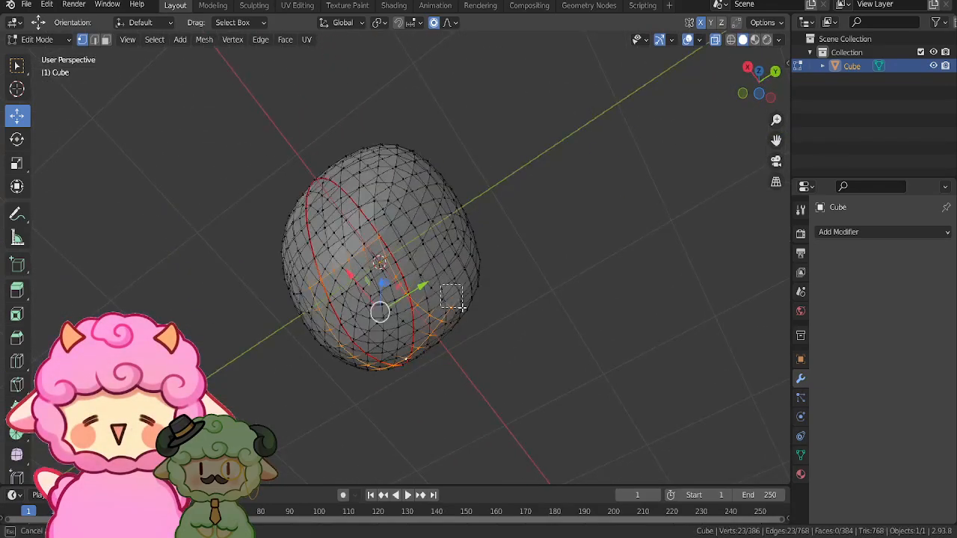
pyautogui.keyDown('ctrl'); pyautogui.moveTo(464, 312); pyautogui.dragTo(464, 312); pyautogui.keyUp('ctrl')
pyautogui.moveTo(464, 312); pyautogui.dragTo(433, 288, button='middle')
pyautogui.press('u')
pyautogui.click(432, 287)
pyautogui.hotkey('alt', 'a')
# - Turn off X-ray, restore the lower-head selection and clear the seam from those edges
pyautogui.moveTo(560, 175)
pyautogui.mouseDown(button='middle')
pyautogui.moveTo(575, 205)
pyautogui.moveTo(585, 310)
pyautogui.moveTo(500, 245)
pyautogui.moveTo(474, 259)
pyautogui.moveTo(578, 76)
pyautogui.moveTo(543, 107)
pyautogui.mouseUp(button='middle')
pyautogui.hotkey('alt', 'z')
pyautogui.moveTo(388, 292); pyautogui.dragTo(489, 219, button='middle')
pyautogui.hotkey('ctrl', 'z')
pyautogui.moveTo(507, 258); pyautogui.dragTo(493, 286, button='middle')
pyautogui.press('u')
pyautogui.click(490, 306)
pyautogui.click(558, 307)
pyautogui.moveTo(557, 307); pyautogui.dragTo(656, 278, button='middle')
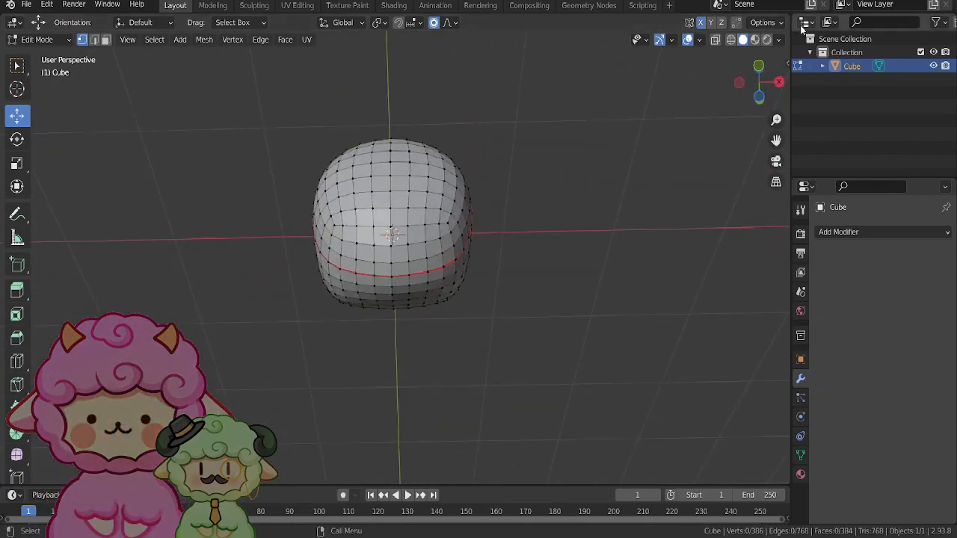
# - In the front view, cut a closed, rounded eye outline into the +X half of the face with the Knife tool
pyautogui.click(760, 66)
pyautogui.scroll(5, 619, 236)
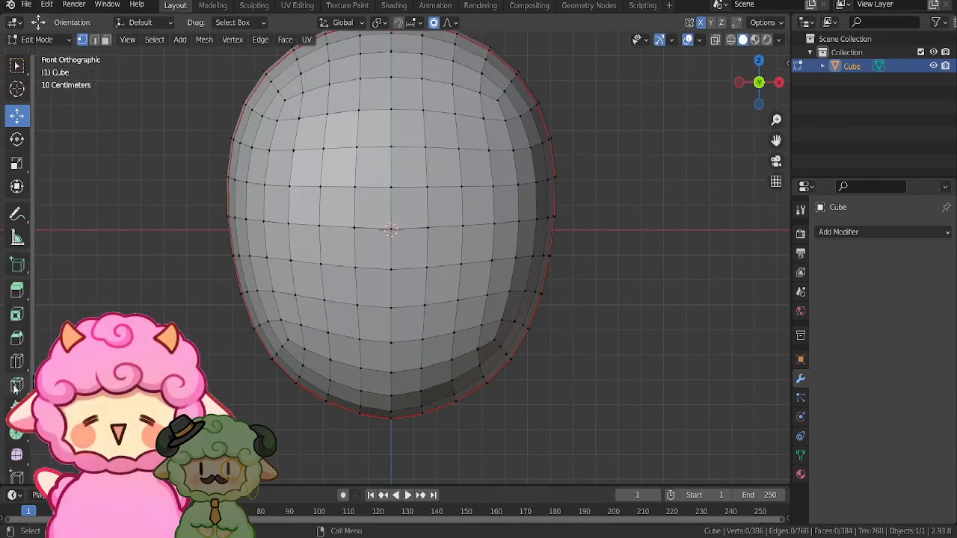
pyautogui.scroll(2, 426, 258)
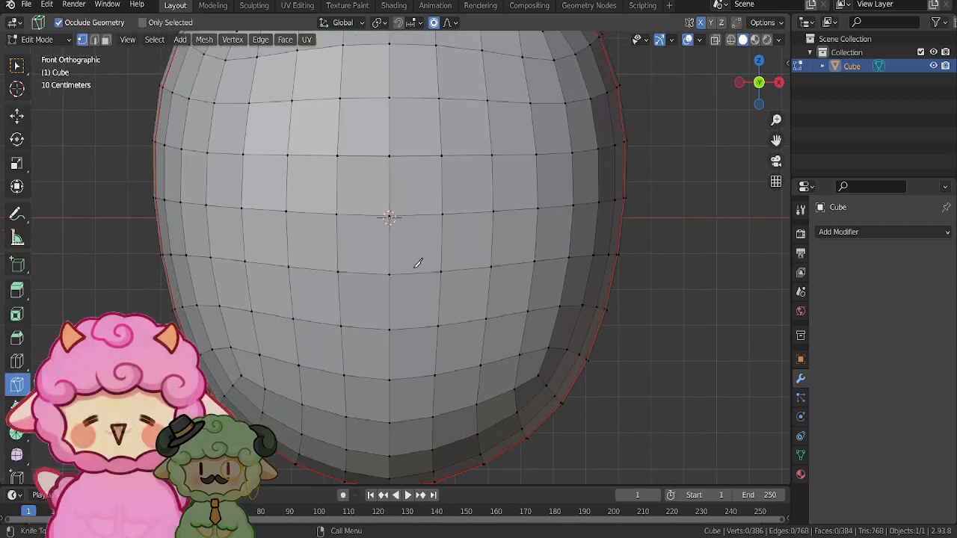
pyautogui.click(417, 245)
pyautogui.click(423, 225)
pyautogui.click(426, 214)
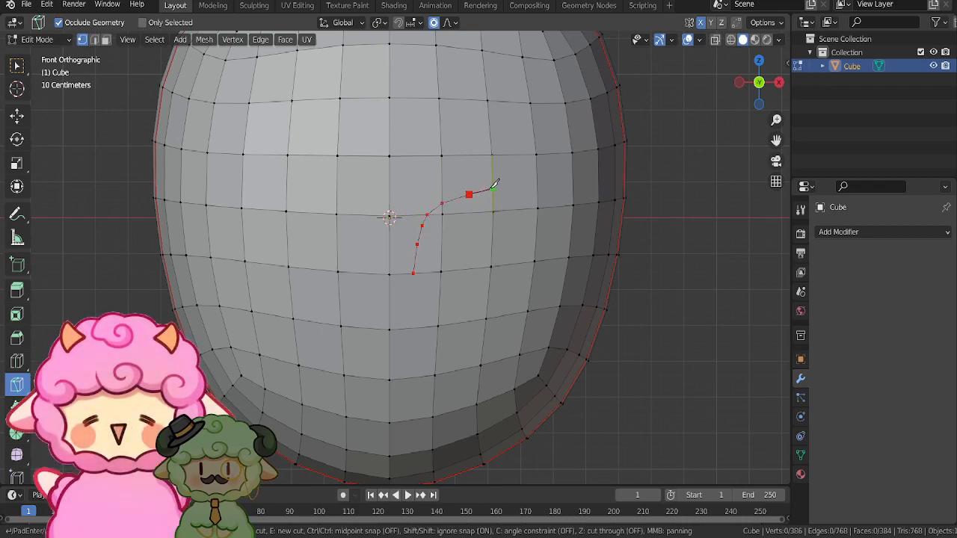
pyautogui.click(538, 194)
pyautogui.click(484, 336)
pyautogui.click(428, 342)
pyautogui.press('Return')
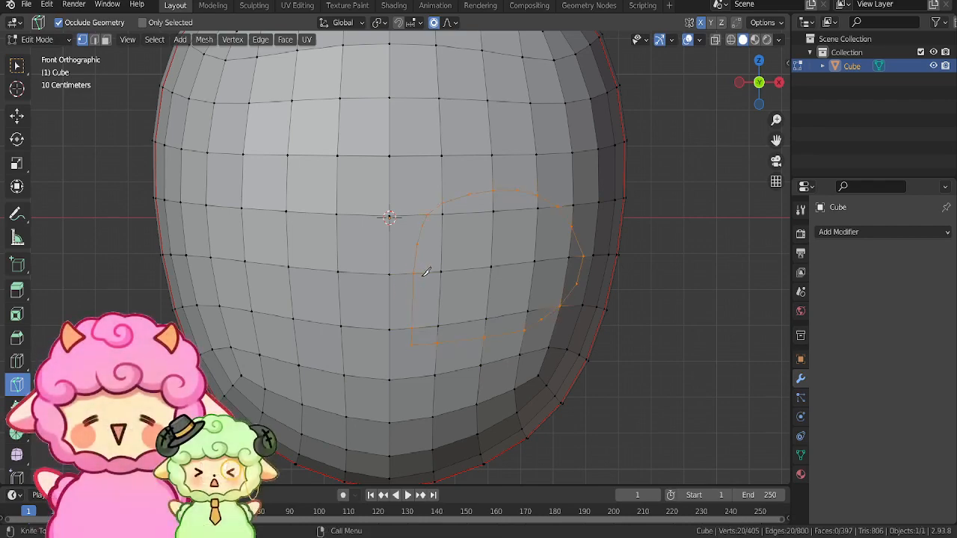
# - Mark the newly cut eye outline as a seam and deselect it
pyautogui.click(17, 114)
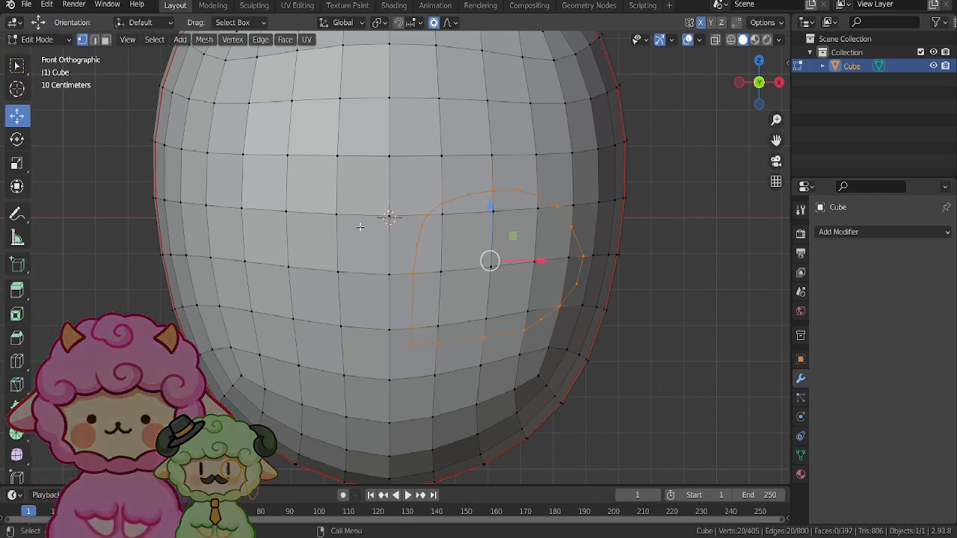
pyautogui.press('u')
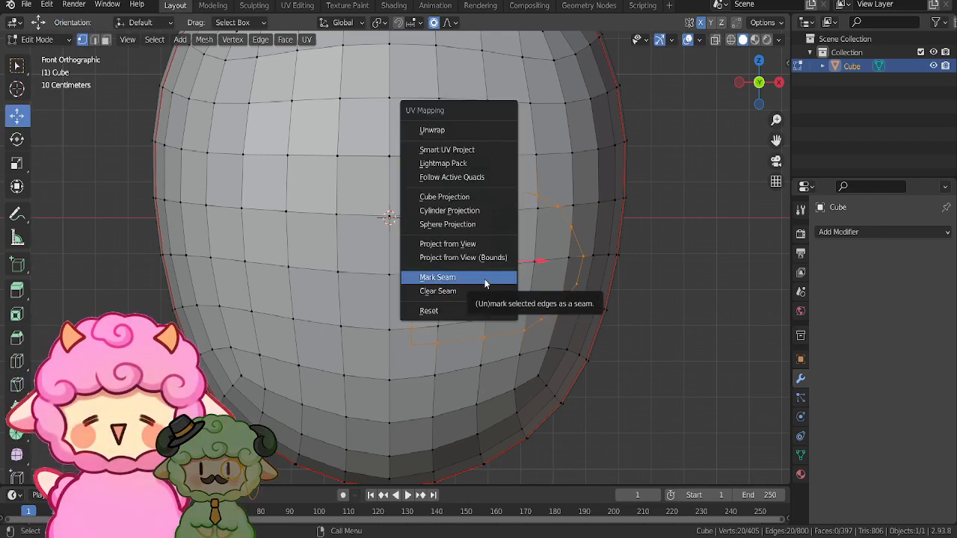
pyautogui.click(485, 275)
pyautogui.scroll(-2, 564, 279)
pyautogui.scroll(-2, 565, 280)
pyautogui.click(602, 299)
pyautogui.scroll(5, 545, 292)
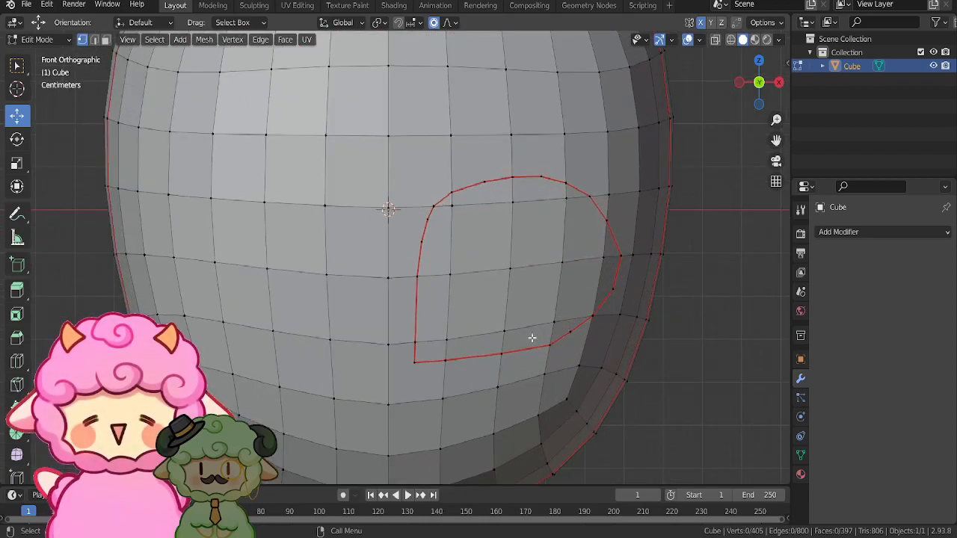
# - Round off the eye outline's lower inner corner with a proportional move of about 0.04 m, and nudge other outline vertices into a smoother curve
pyautogui.press('g')
pyautogui.scroll(12, 416, 358)
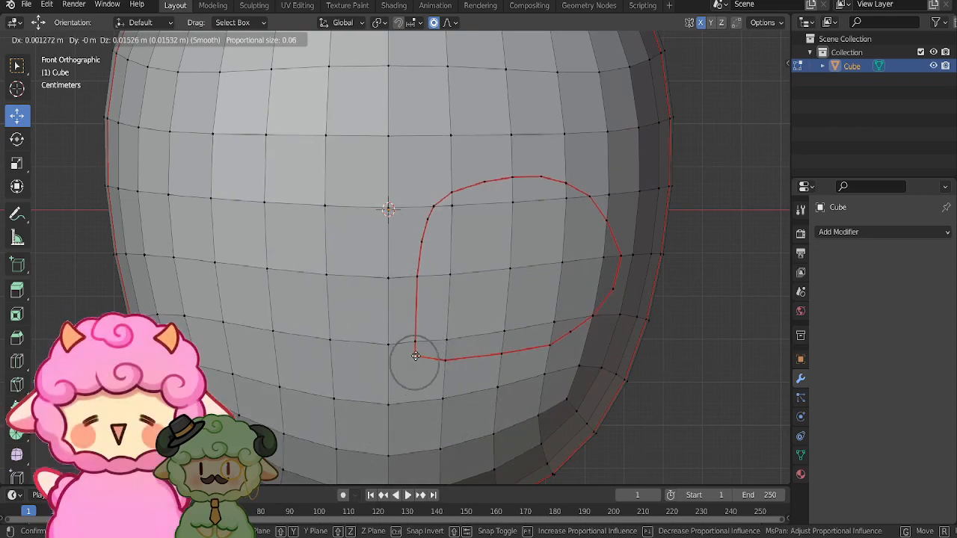
pyautogui.scroll(-1, 423, 352)
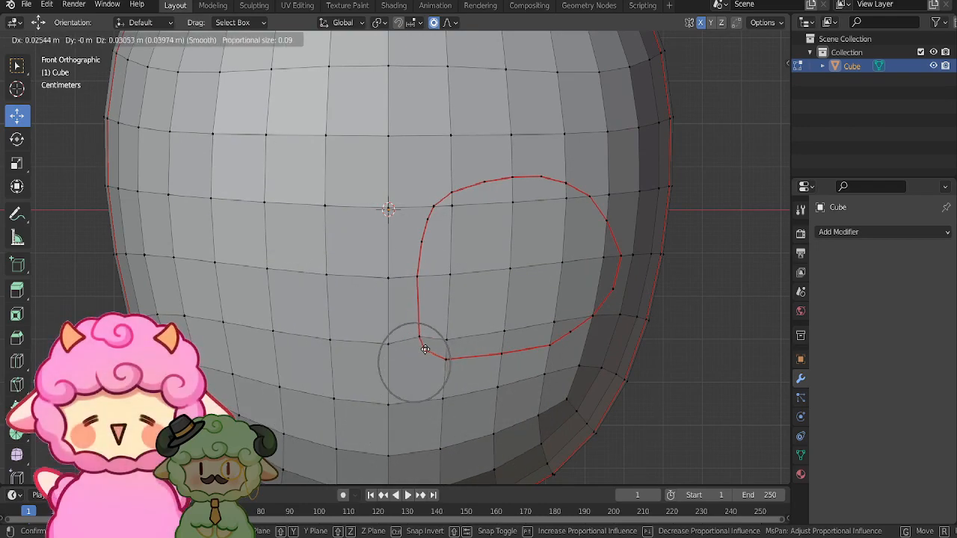
pyautogui.click(425, 350)
pyautogui.moveTo(570, 332); pyautogui.dragTo(576, 336)
pyautogui.moveTo(462, 276); pyautogui.dragTo(459, 276)
pyautogui.scroll(-4, 570, 299)
pyautogui.click(606, 321)
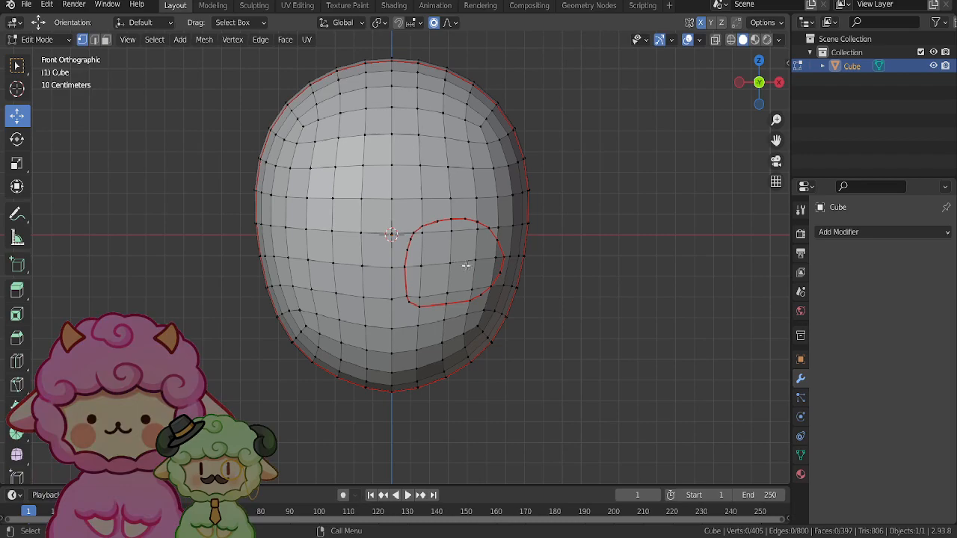
# - Select the whole mesh and symmetrize it so the eye outline is mirrored onto the -X half of the face, then deselect all
pyautogui.scroll(2, 460, 255)
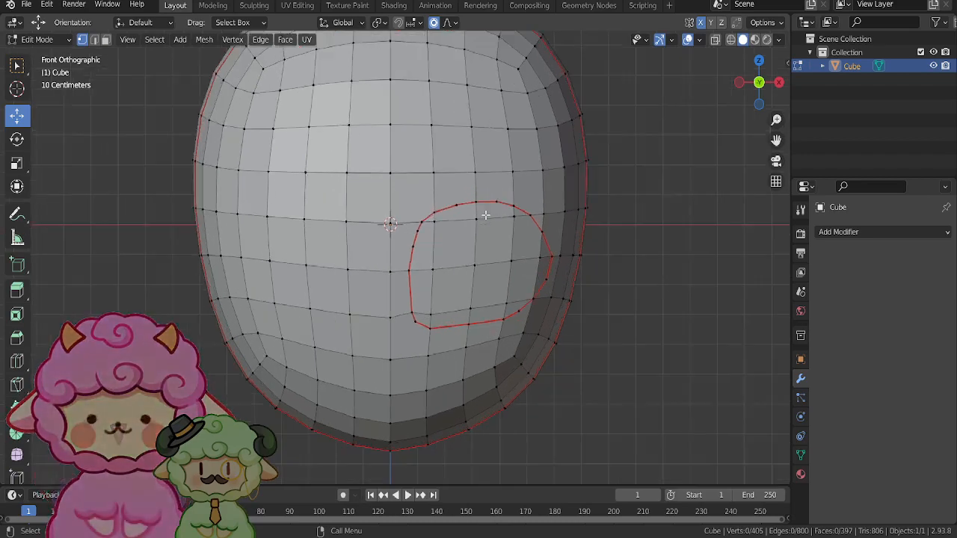
pyautogui.scroll(-3, 499, 227)
pyautogui.press('a')
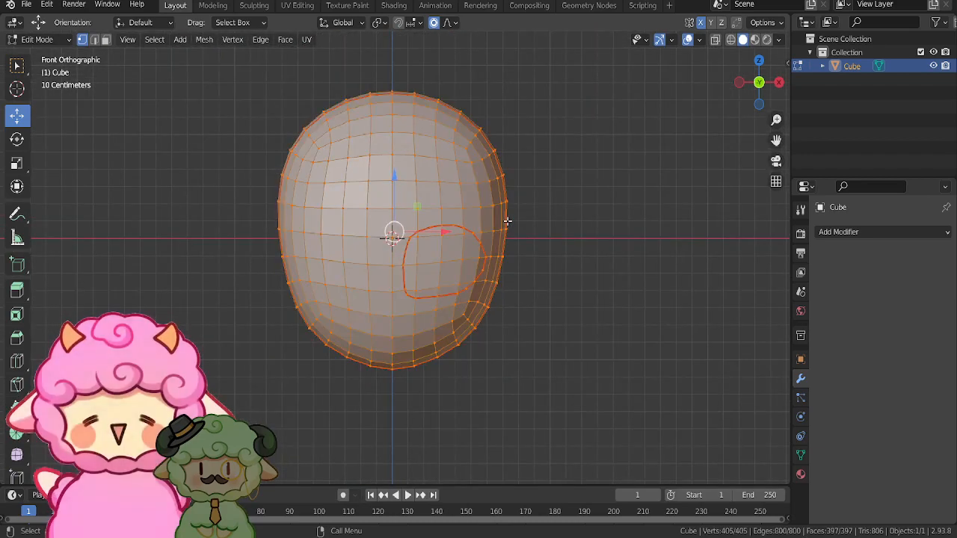
pyautogui.click(204, 39)
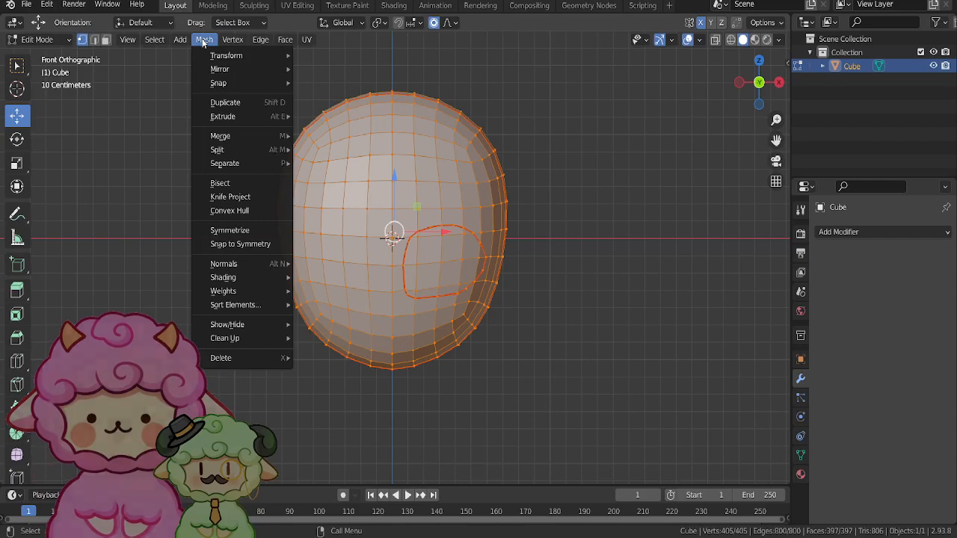
pyautogui.click(246, 230)
pyautogui.scroll(4, 467, 268)
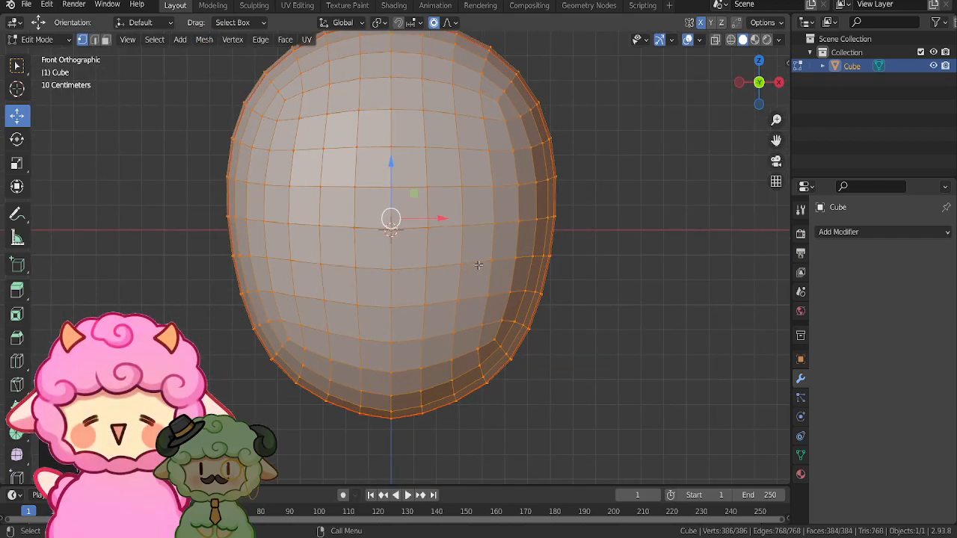
pyautogui.moveTo(453, 272)
pyautogui.mouseDown(button='middle')
pyautogui.moveTo(462, 292)
pyautogui.moveTo(450, 290)
pyautogui.mouseUp(button='middle')
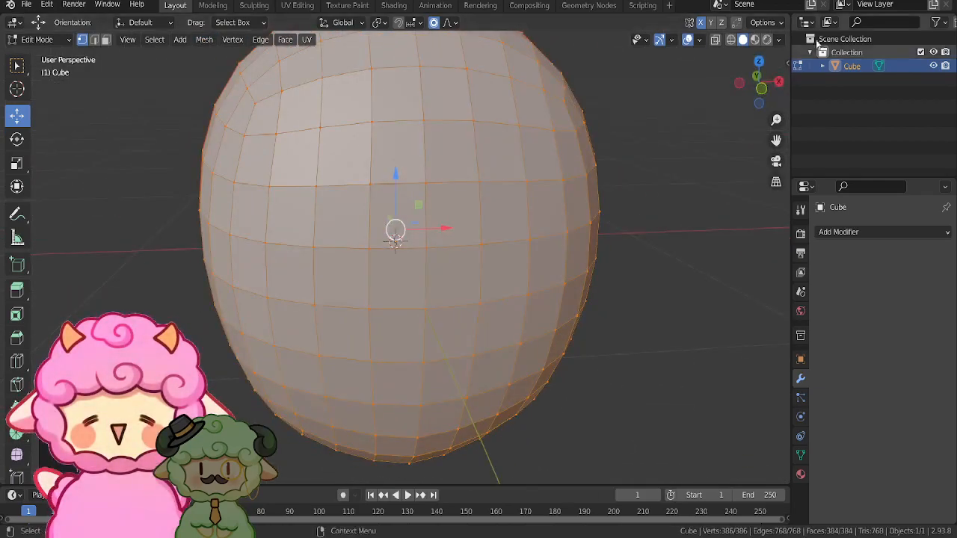
pyautogui.click(762, 92)
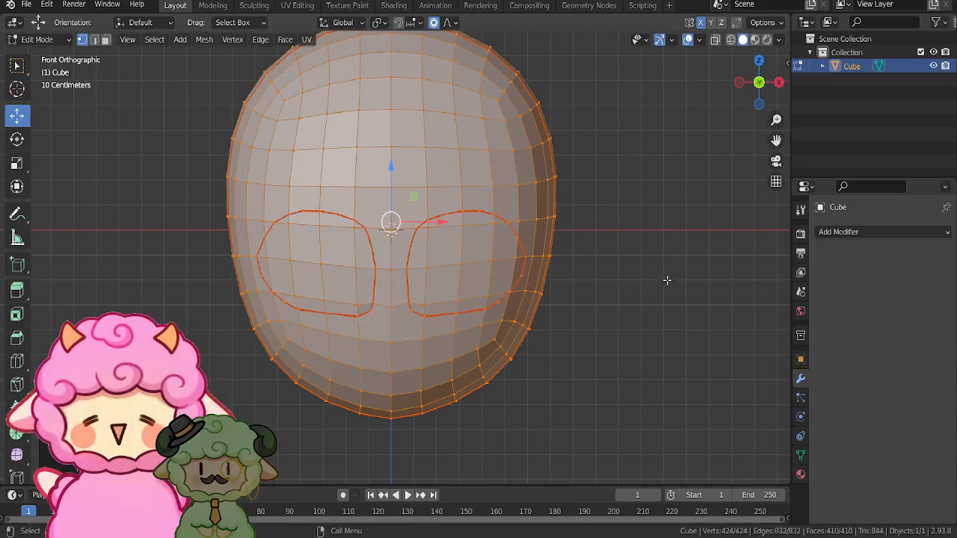
pyautogui.hotkey('alt', 'a')
pyautogui.scroll(-4, 656, 262)
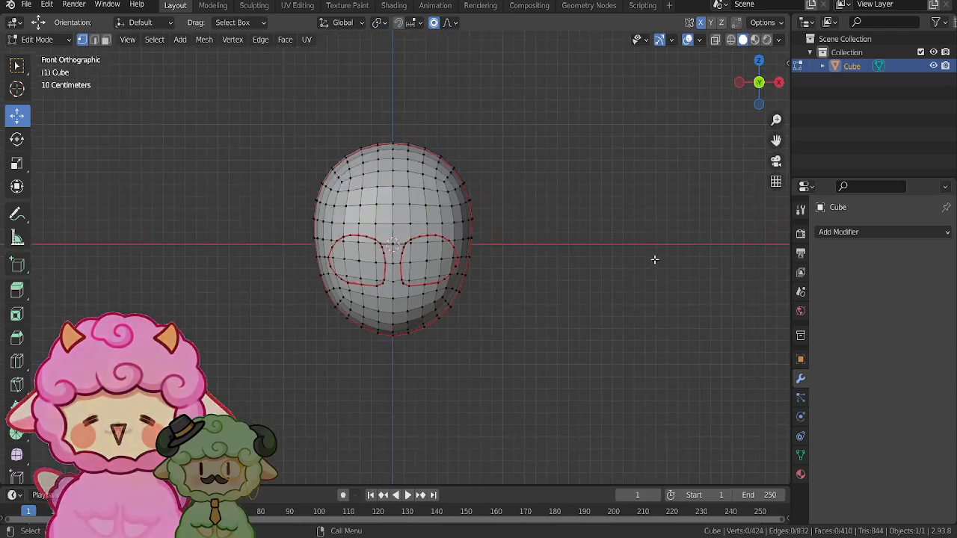
pyautogui.scroll(5, 647, 263)
pyautogui.scroll(-1, 570, 209)
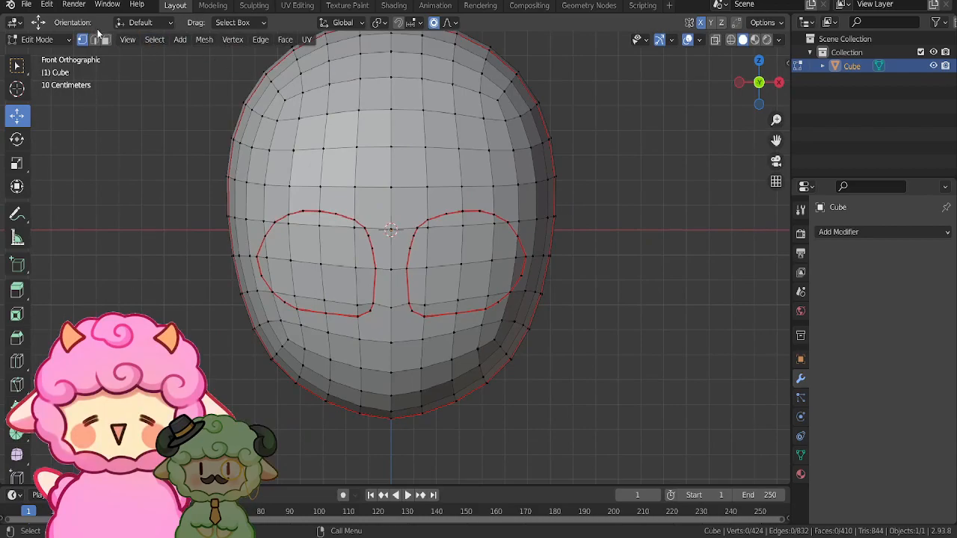
# - In face selection, select the linked faces inside the +X eye outline and extrude them slightly inward along the global Y axis
pyautogui.moveTo(471, 351); pyautogui.dragTo(474, 321, button='middle')
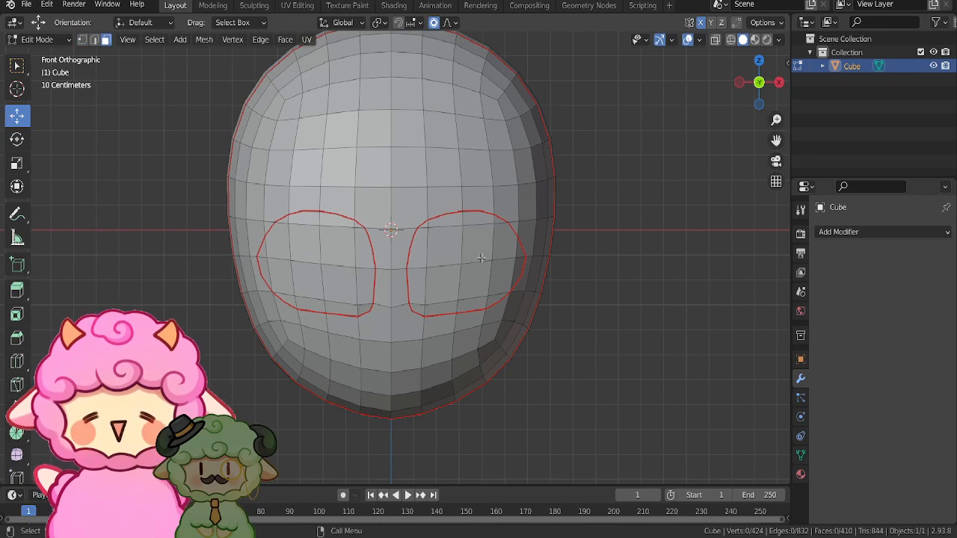
pyautogui.scroll(3, 482, 258)
pyautogui.scroll(-2, 401, 159)
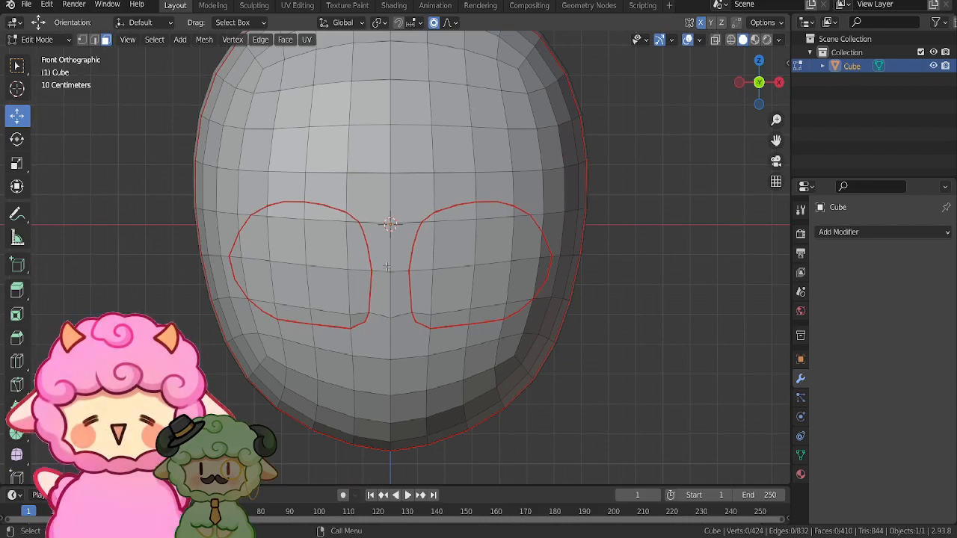
pyautogui.press('l')
pyautogui.moveTo(457, 270); pyautogui.dragTo(369, 274, button='middle')
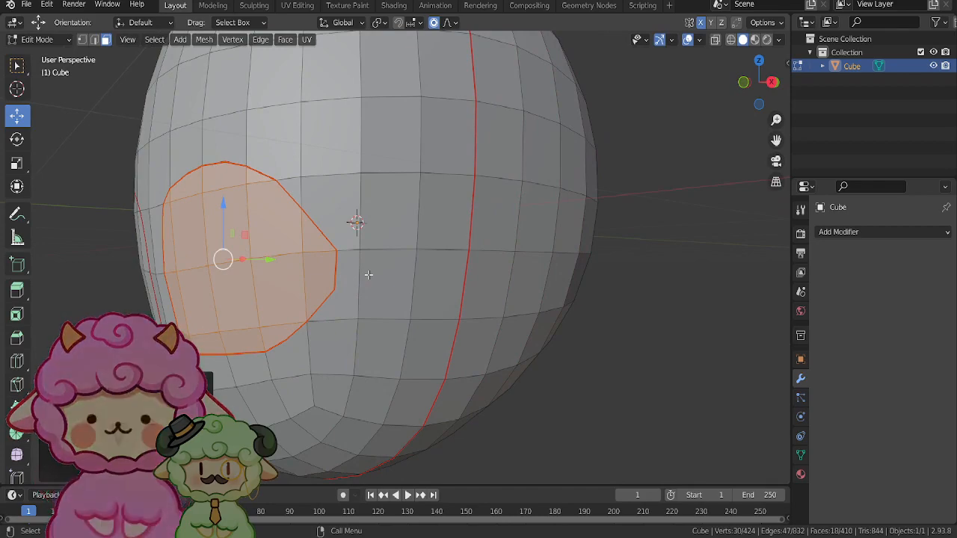
pyautogui.press('e')
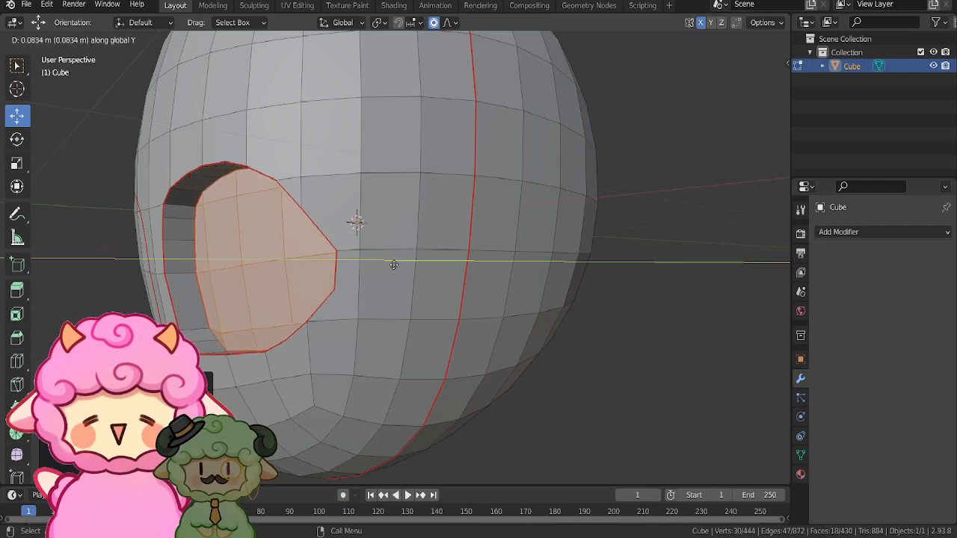
pyautogui.click(380, 263)
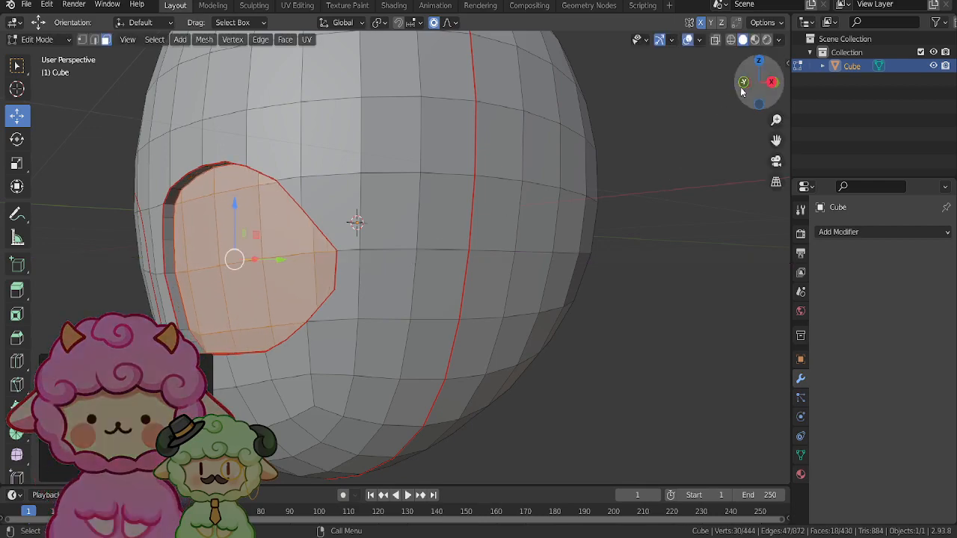
# - From the front view, scale the extruded eye faces down to about three quarters with a proportional size of 0.02
pyautogui.click(735, 97)
pyautogui.scroll(3, 684, 188)
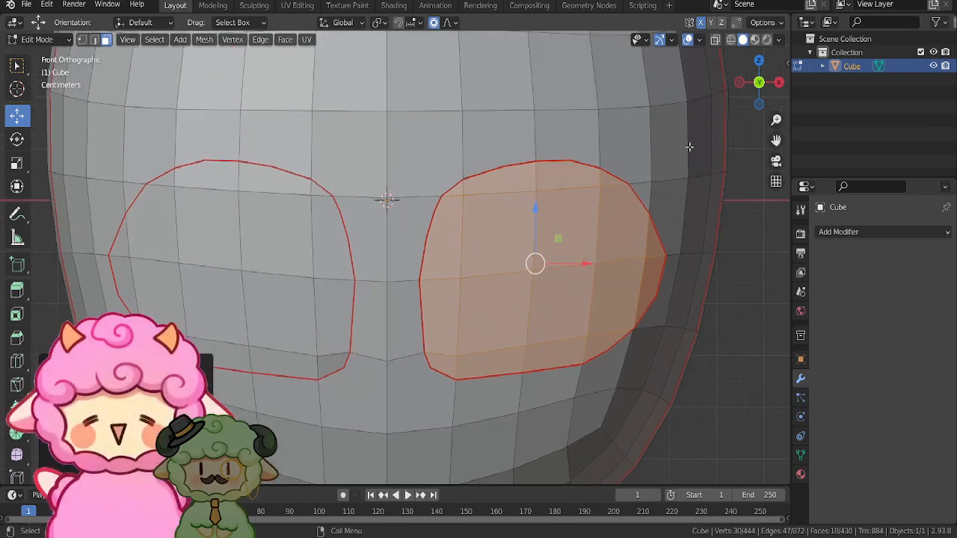
pyautogui.press('s')
pyautogui.scroll(15, 689, 147)
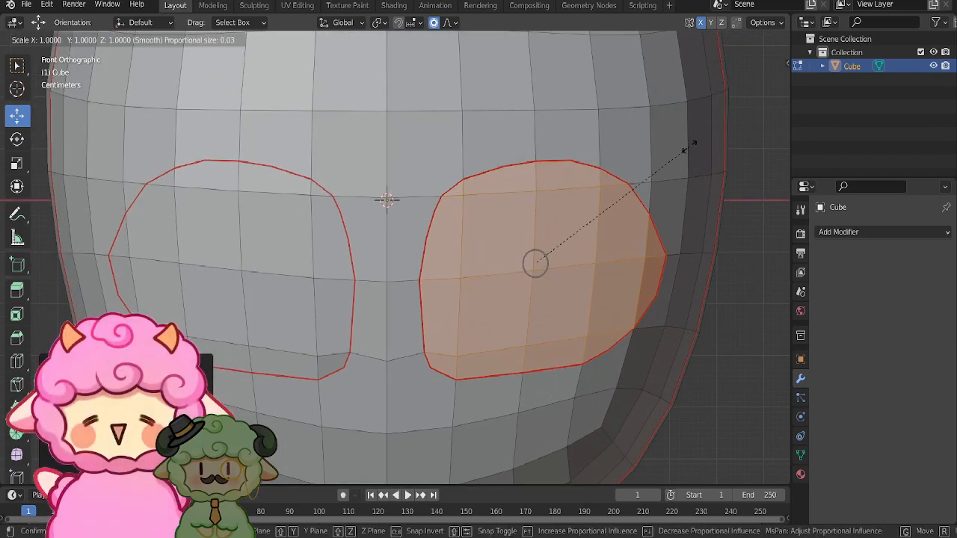
pyautogui.click(688, 148)
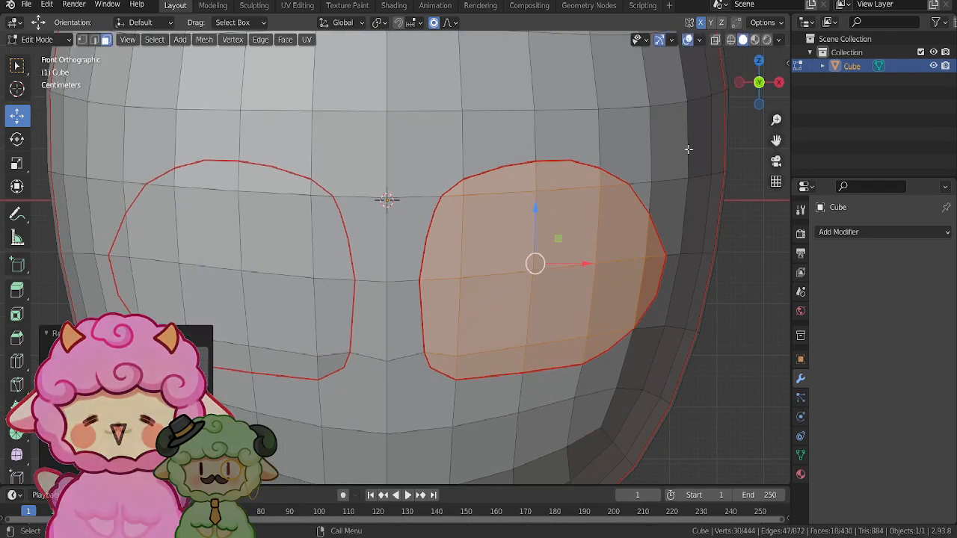
pyautogui.press('s')
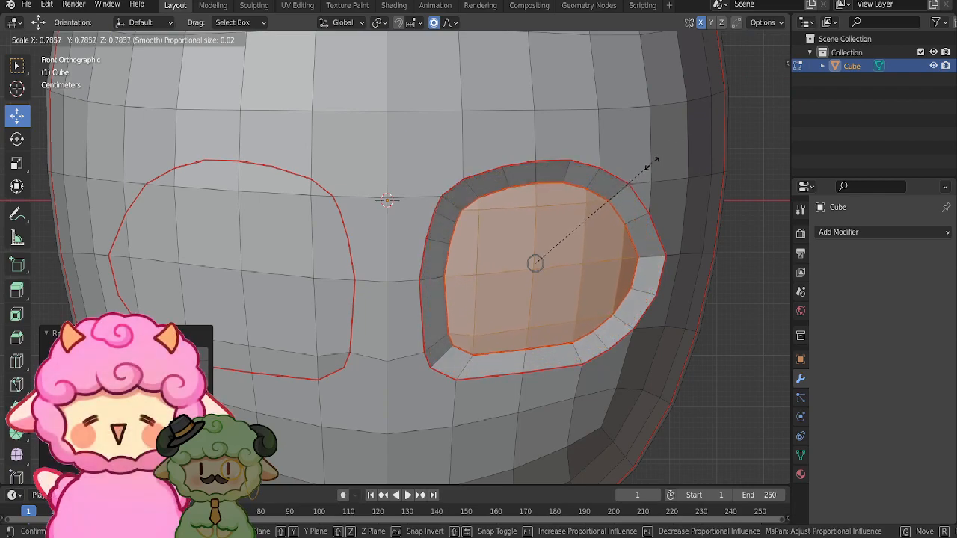
pyautogui.click(648, 161)
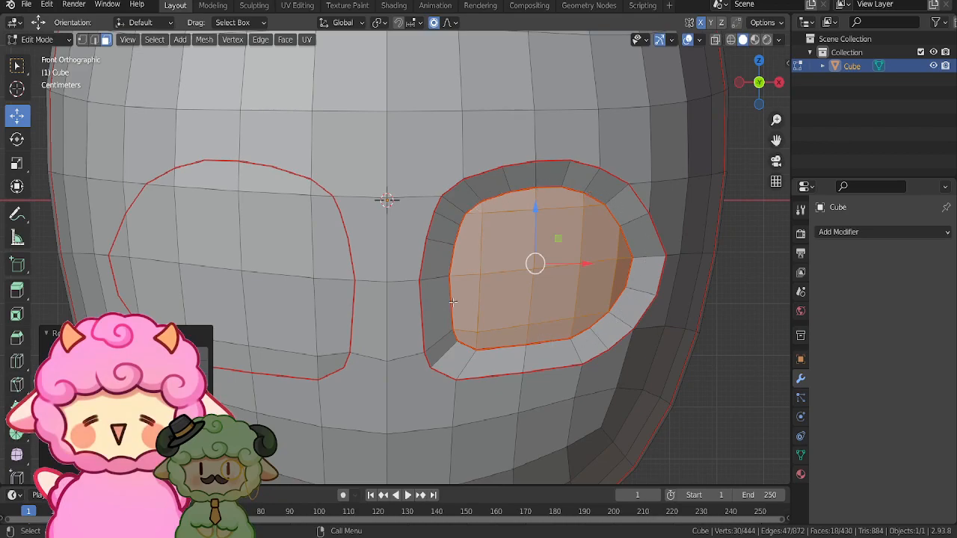
# - Shift the inset eye faces toward the lower edge of the eye outline and rescale them to fit inside it
pyautogui.moveTo(539, 266); pyautogui.dragTo(518, 282)
pyautogui.press('s')
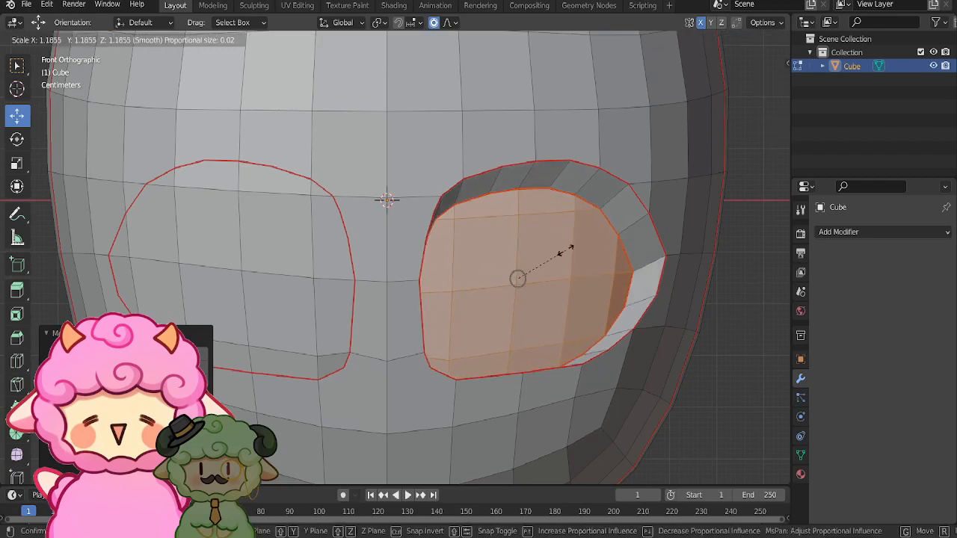
pyautogui.click(562, 249)
pyautogui.moveTo(524, 276); pyautogui.dragTo(546, 289)
pyautogui.press('s')
pyautogui.click(563, 252)
pyautogui.press('s')
pyautogui.click(663, 264)
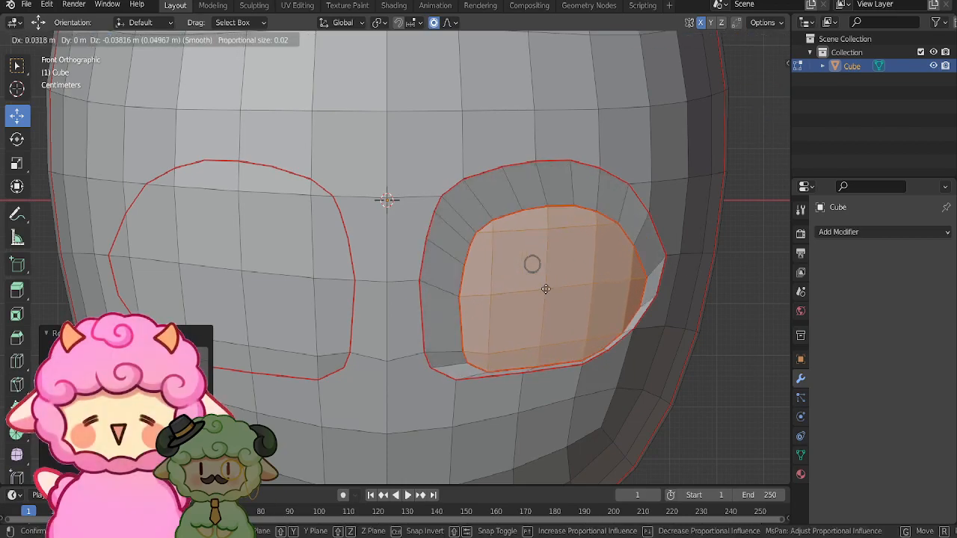
# - Fine-tune the position of the inset eye faces within the socket from the front and from the side
pyautogui.moveTo(530, 253); pyautogui.dragTo(515, 281)
pyautogui.scroll(-3, 565, 246)
pyautogui.moveTo(566, 246); pyautogui.dragTo(254, 277, button='middle')
pyautogui.moveTo(253, 276); pyautogui.dragTo(261, 281)
pyautogui.scroll(-2, 264, 280)
pyautogui.moveTo(265, 280); pyautogui.dragTo(403, 263, button='middle')
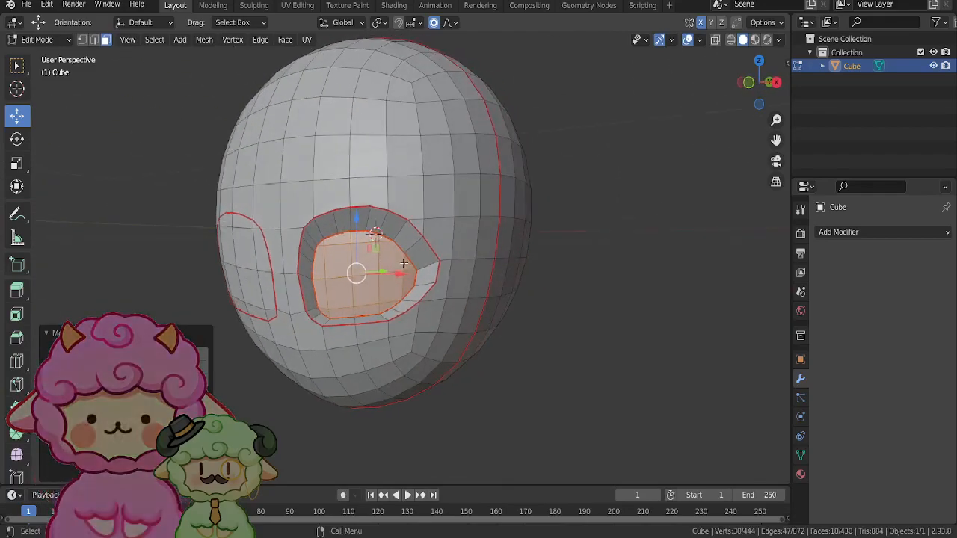
# - Extrude the inset eye faces about 0.17 m inward along global Y, clear the seam from them and switch to vertex selection
pyautogui.press('e')
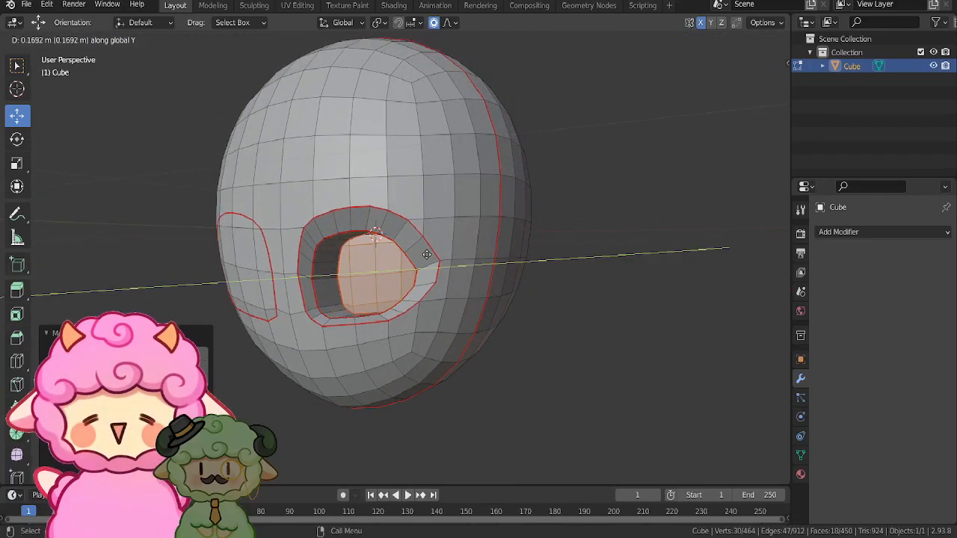
pyautogui.click(429, 260)
pyautogui.press('u')
pyautogui.click(430, 269)
pyautogui.moveTo(431, 268); pyautogui.dragTo(443, 269, button='middle')
pyautogui.click(82, 39)
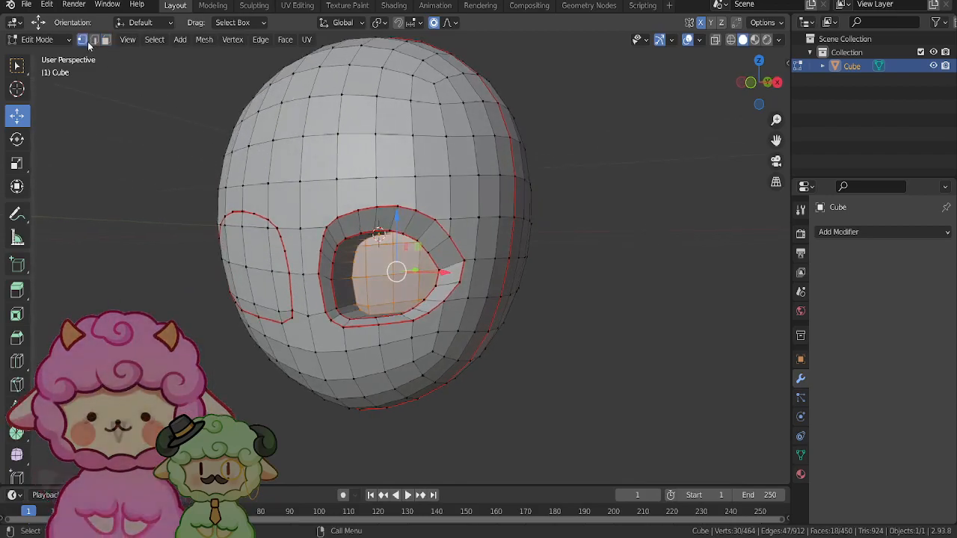
# - Extrude the selected inset eye faces once more to push the back of the socket deeper into the head
pyautogui.click(764, 86)
pyautogui.scroll(3, 683, 263)
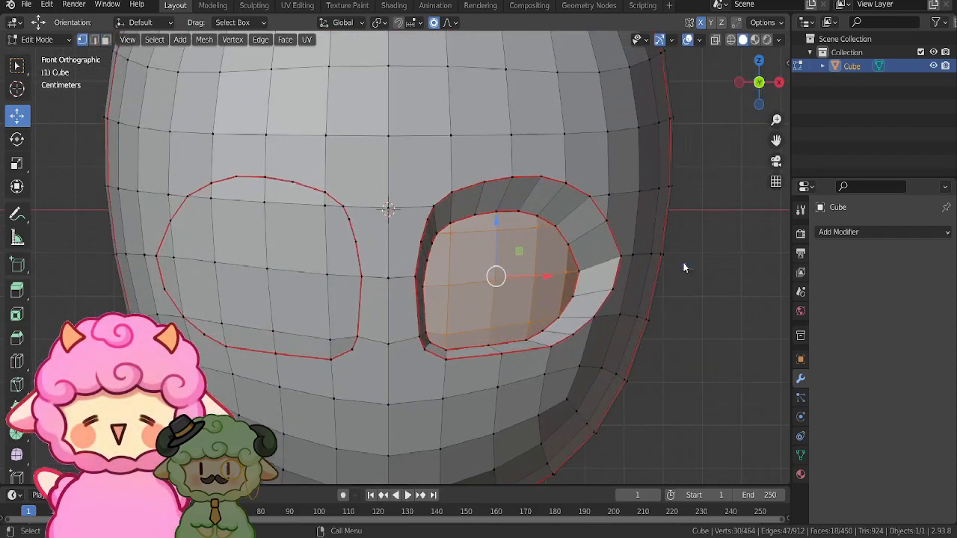
pyautogui.rightClick(684, 262)
pyautogui.click(683, 263)
pyautogui.moveTo(684, 262); pyautogui.dragTo(404, 232, button='middle')
pyautogui.moveTo(347, 291); pyautogui.dragTo(346, 295)
pyautogui.moveTo(346, 295); pyautogui.dragTo(478, 259, button='middle')
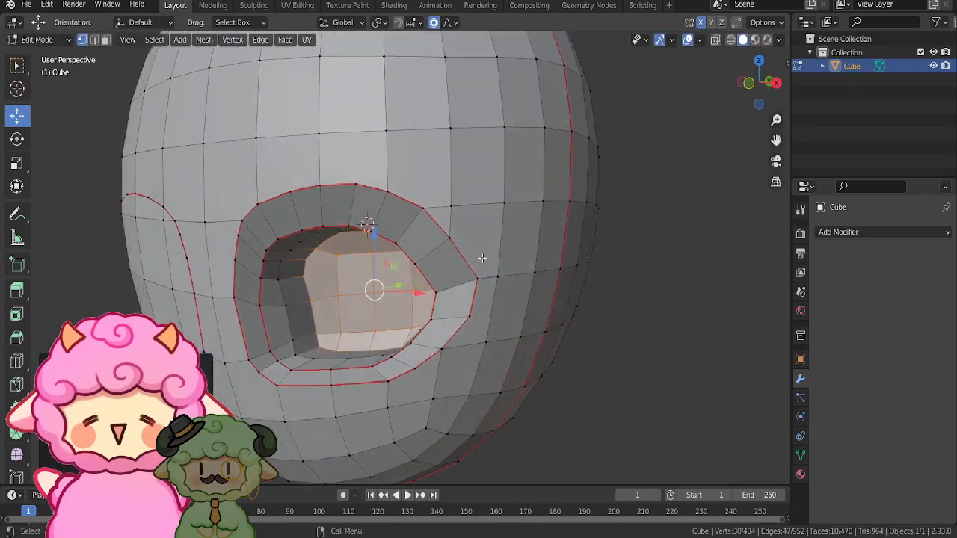
# - Adjust the back faces of the eye socket with Shrink/Fatten and apply Smooth Vertices to them
pyautogui.press('space')
pyautogui.hotkey('alt', 's')
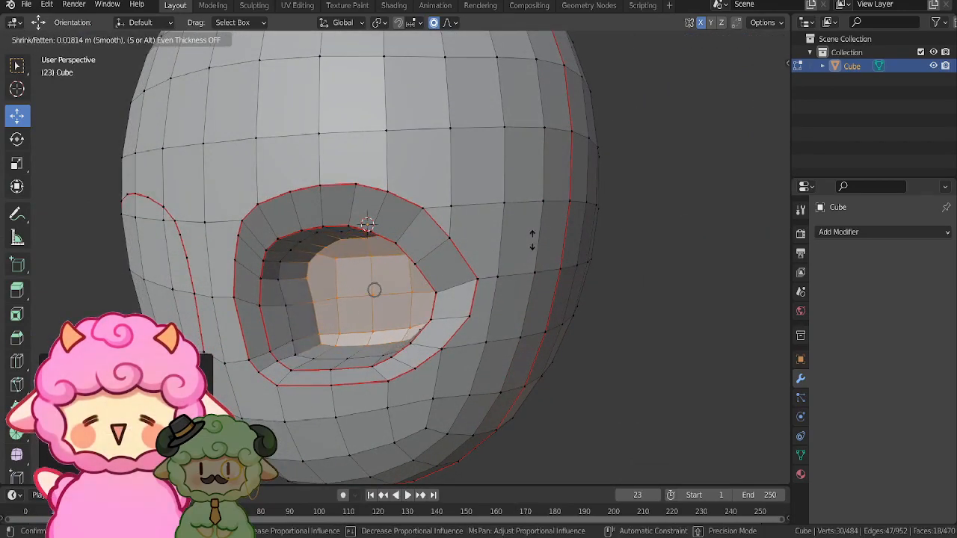
pyautogui.click(532, 250)
pyautogui.rightClick(644, 327)
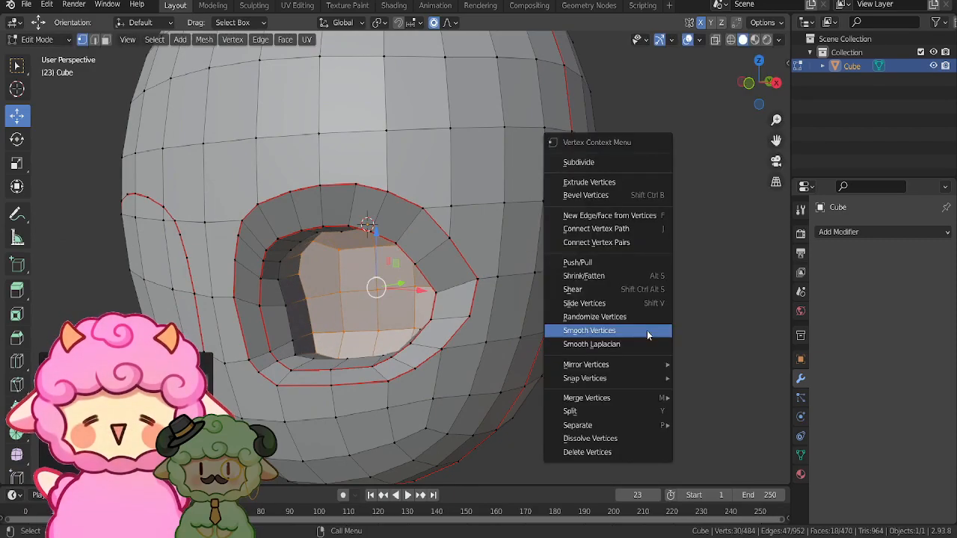
pyautogui.click(649, 332)
pyautogui.click(635, 324)
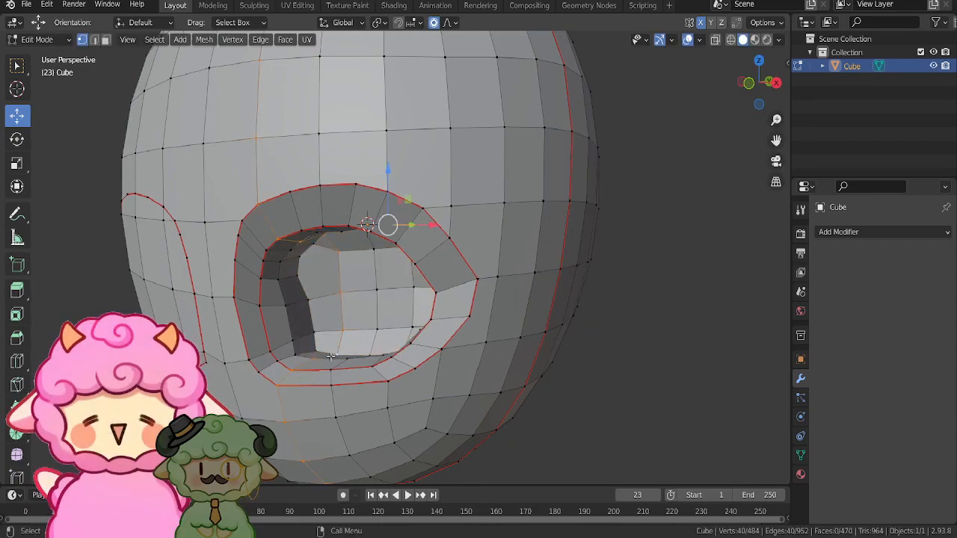
# - Select the edge loop inside the eye socket and widen it with Shrink/Fatten by about -0.044 m
pyautogui.click(665, 346)
pyautogui.moveTo(665, 346); pyautogui.dragTo(661, 314, button='middle')
pyautogui.keyDown('alt'); pyautogui.click(384, 388); pyautogui.keyUp('alt')
pyautogui.hotkey('alt', 's')
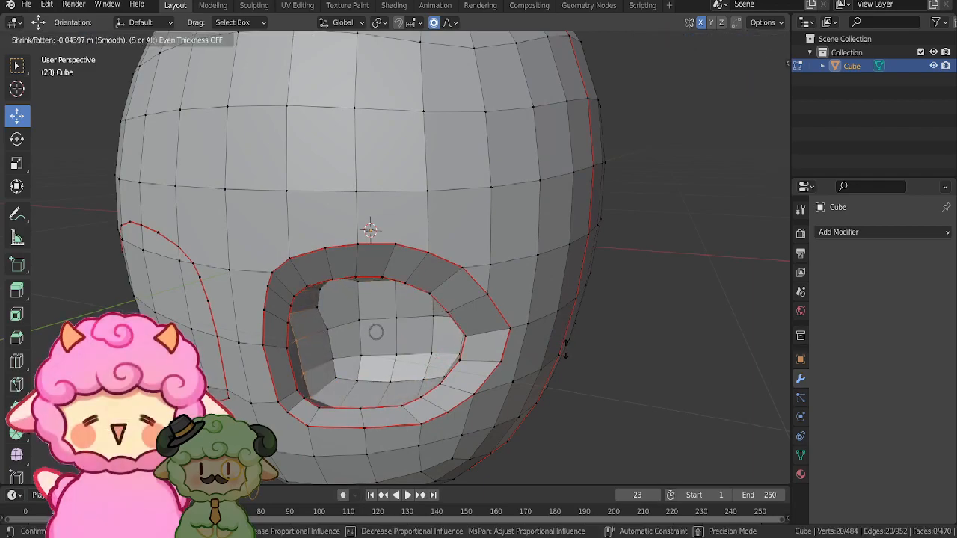
pyautogui.click(564, 345)
pyautogui.moveTo(565, 344); pyautogui.dragTo(681, 303, button='middle')
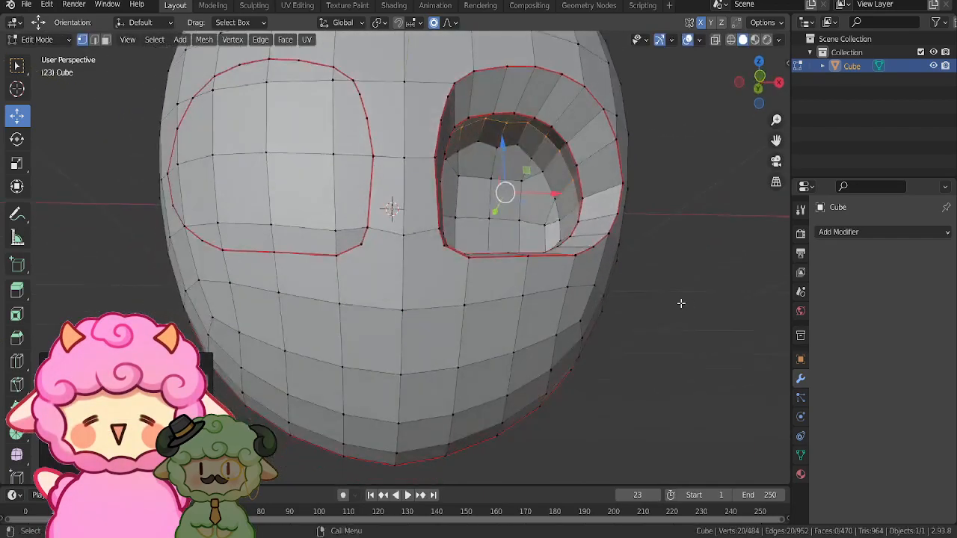
# - Symmetrize the whole mesh so the finished eye socket is copied to the other side, and deselect everything
pyautogui.click(681, 303)
pyautogui.scroll(-1, 633, 239)
pyautogui.moveTo(633, 239); pyautogui.dragTo(621, 277, button='middle')
pyautogui.press('a')
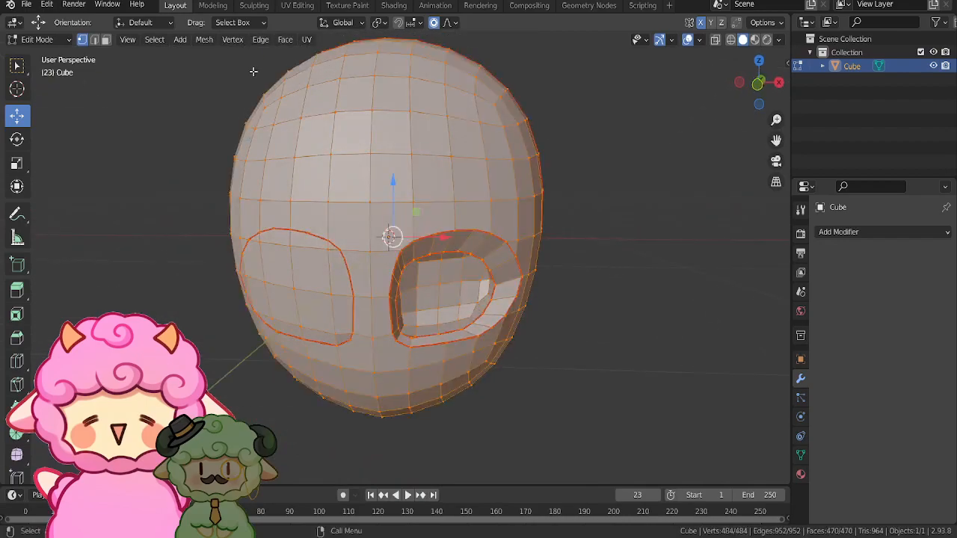
pyautogui.click(212, 41)
pyautogui.click(241, 234)
pyautogui.moveTo(370, 269); pyautogui.dragTo(382, 232, button='middle')
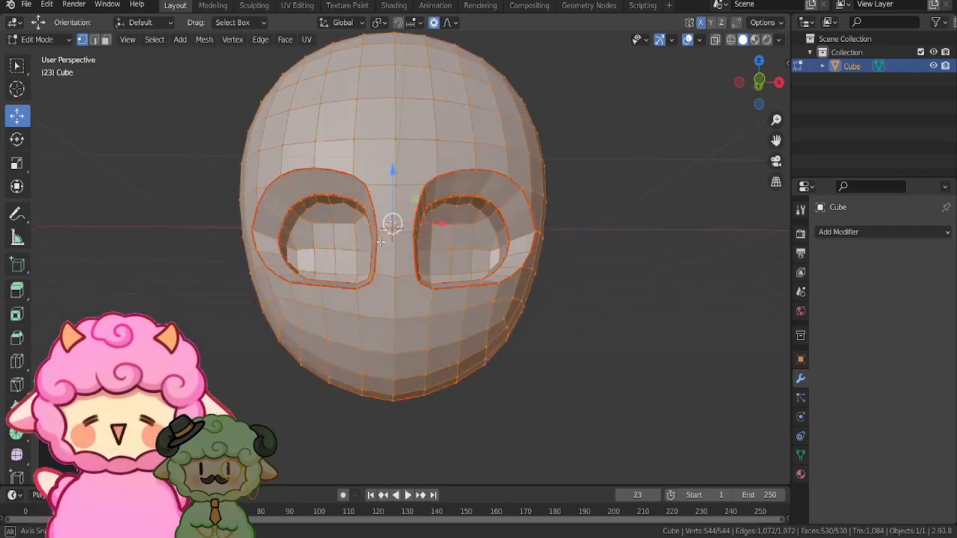
pyautogui.click(637, 251)
pyautogui.press('KP_1')
pyautogui.scroll(3, 420, 314)
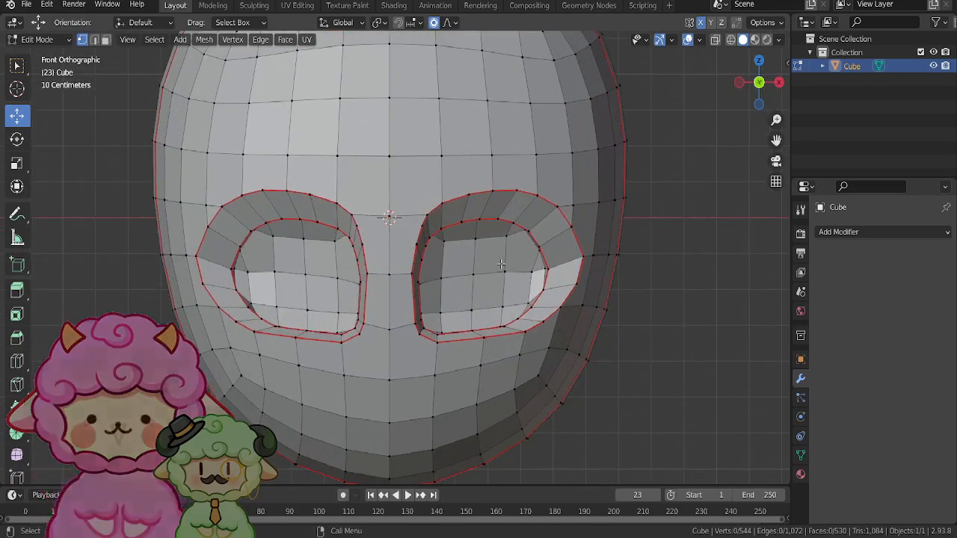
pyautogui.moveTo(411, 281); pyautogui.dragTo(411, 288)
pyautogui.click(420, 284)
pyautogui.moveTo(460, 223); pyautogui.dragTo(462, 256)
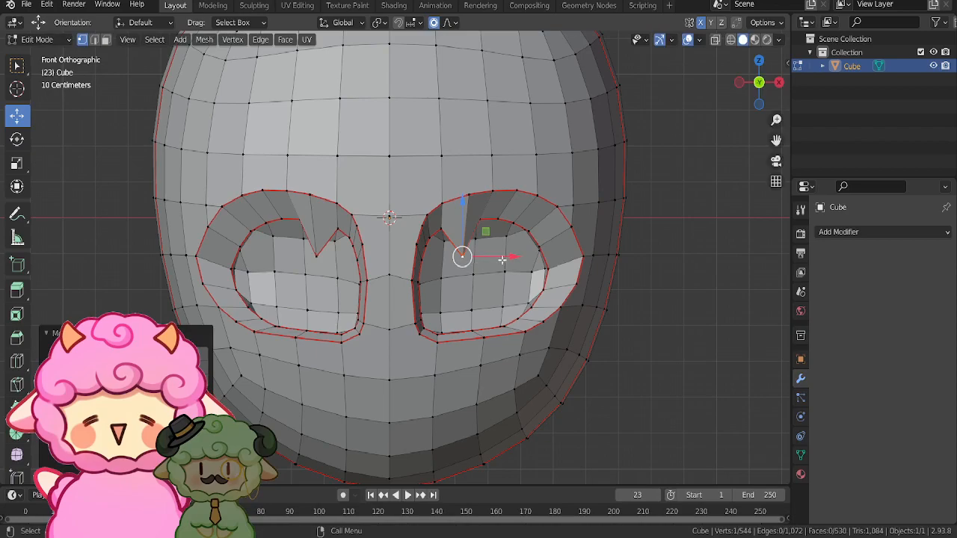
pyautogui.hotkey('ctrl', 'z')
pyautogui.click(683, 266)
# - Try extruding the lower outer-corner edges of the eye outline about 0.07 m outward and scaling them to about 0.7
pyautogui.keyDown('shift'); pyautogui.moveTo(634, 249); pyautogui.dragTo(547, 243, button='middle'); pyautogui.keyUp('shift')
pyautogui.scroll(2, 566, 224)
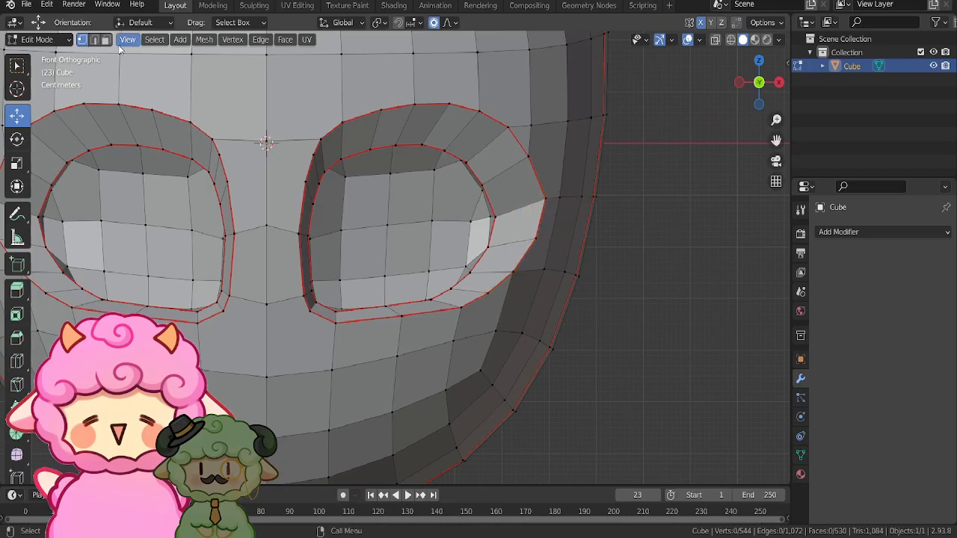
pyautogui.keyDown('shift'); pyautogui.click(521, 254); pyautogui.keyUp('shift')
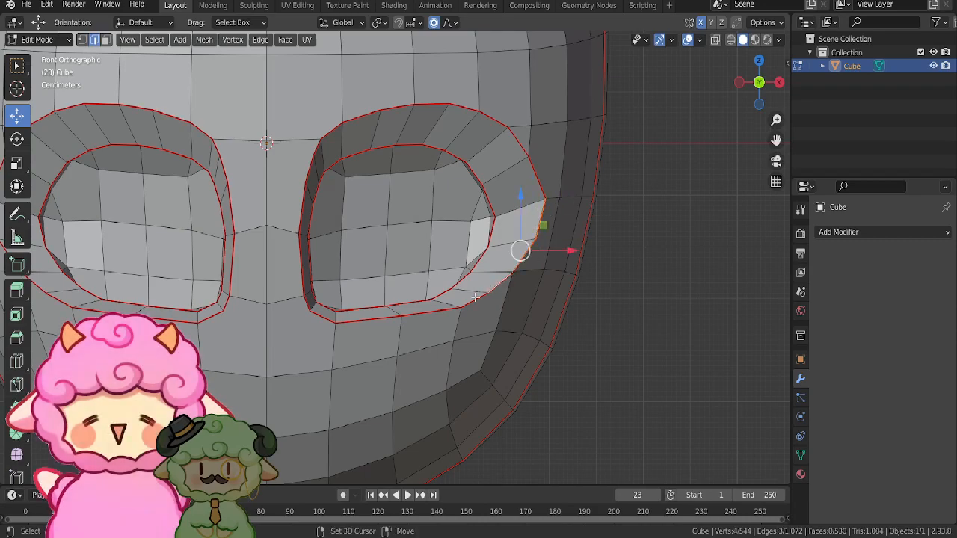
pyautogui.press('e')
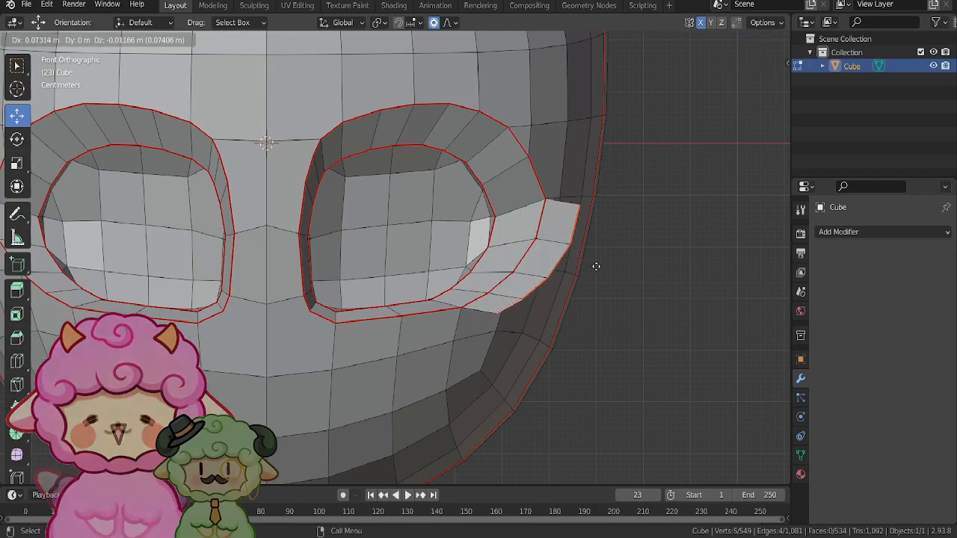
pyautogui.click(595, 267)
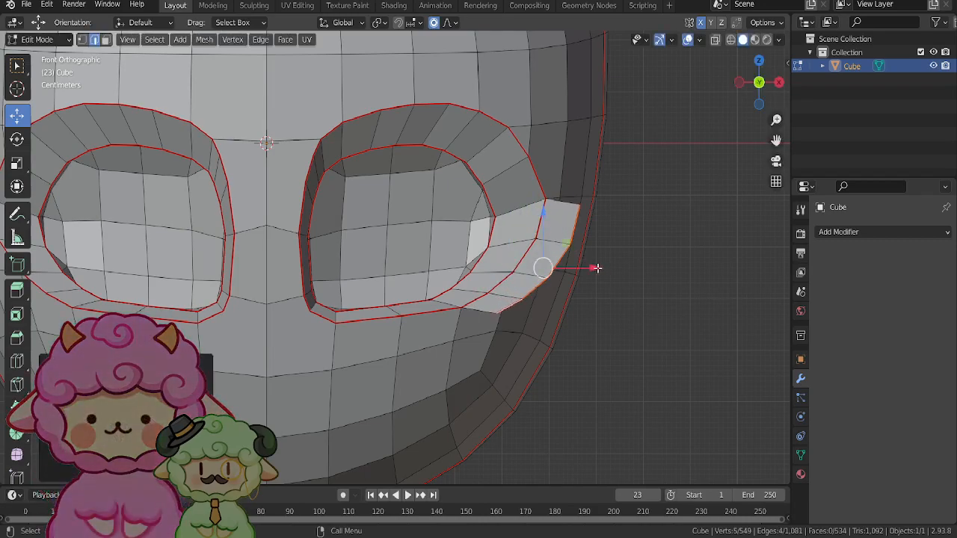
pyautogui.press('u')
pyautogui.click(664, 241)
pyautogui.press('s')
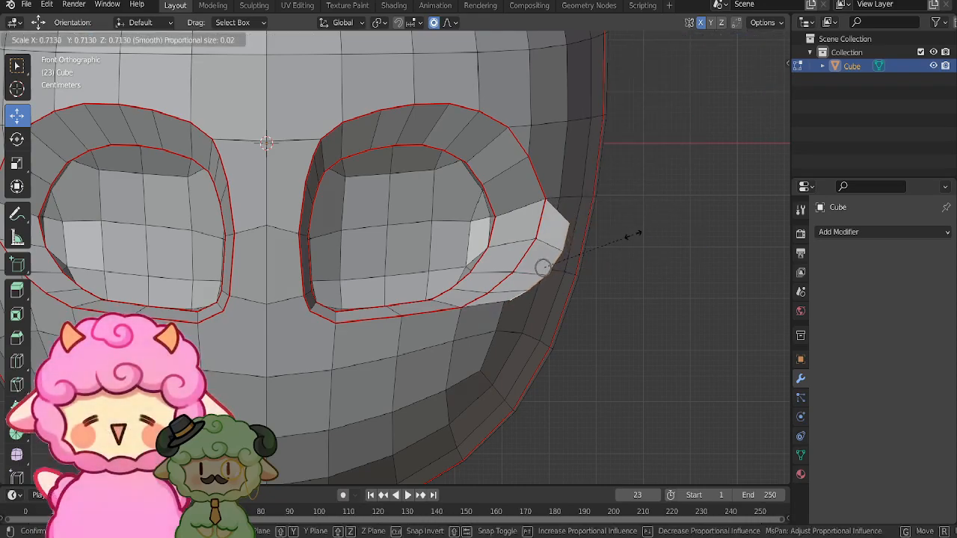
pyautogui.click(643, 246)
# - Try extending the corner extrusion by about 0.11 m and adding another short segment, scaling each end down
pyautogui.press('e')
pyautogui.click(689, 244)
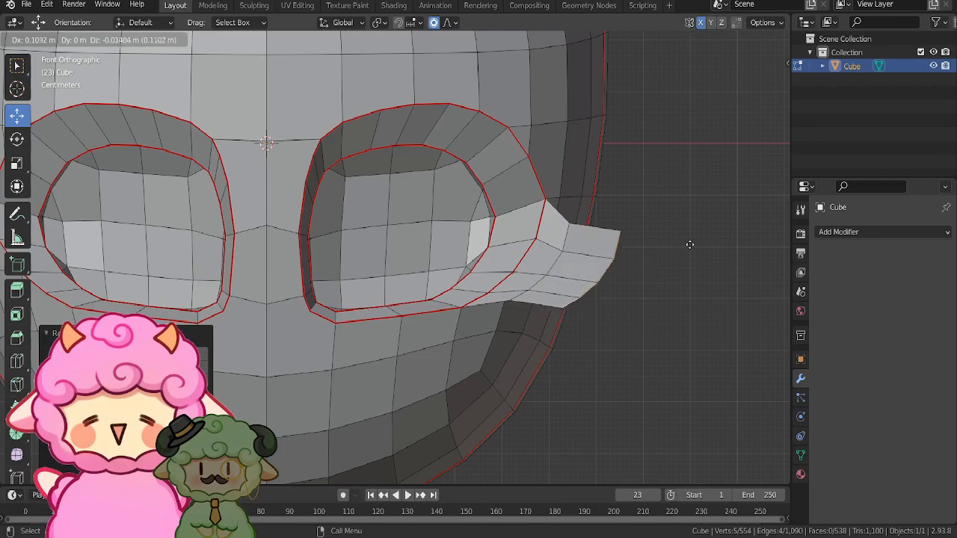
pyautogui.click(692, 233)
pyautogui.press('s')
pyautogui.click(654, 242)
pyautogui.press('e')
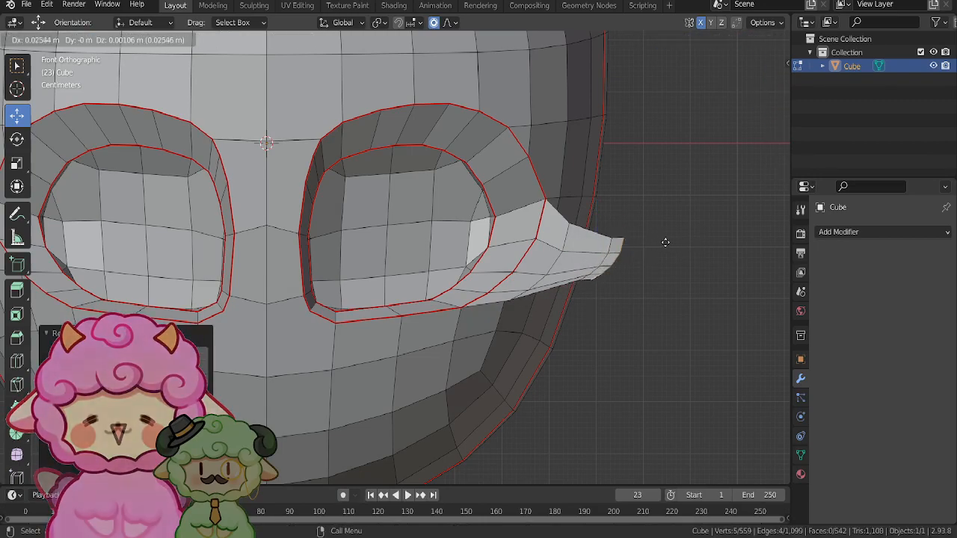
pyautogui.click(675, 241)
pyautogui.press('s')
pyautogui.click(644, 254)
# - Try rotating the lash's end edges about -26°, repositioning them and scaling them to about 0.45 for a pointed tip
pyautogui.press('r')
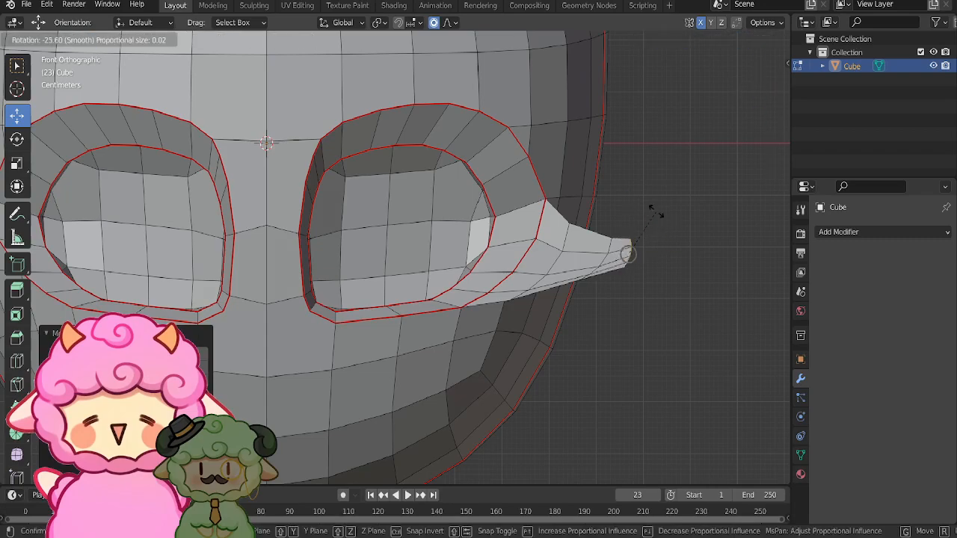
pyautogui.click(655, 213)
pyautogui.press('g')
pyautogui.click(651, 230)
pyautogui.press('s')
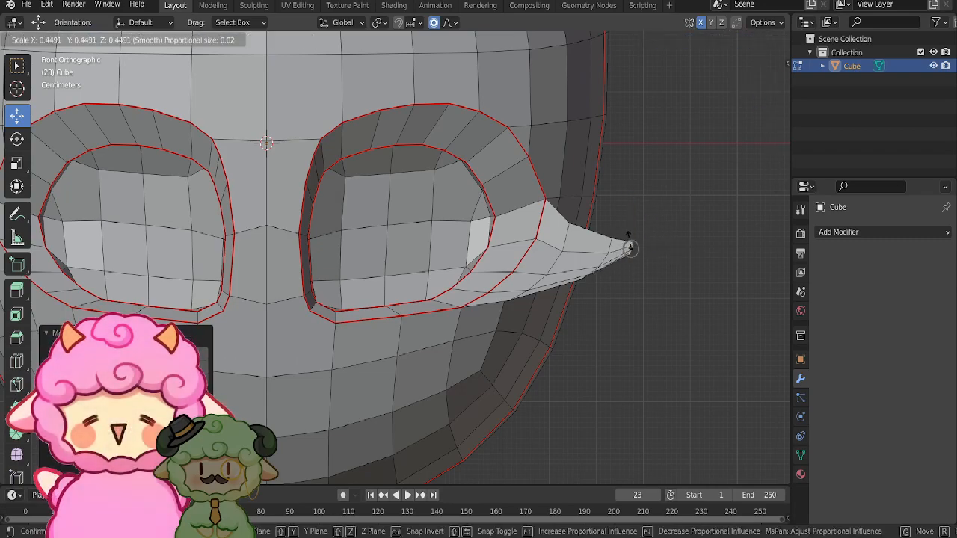
pyautogui.click(631, 245)
pyautogui.scroll(-3, 647, 227)
pyautogui.scroll(3, 648, 226)
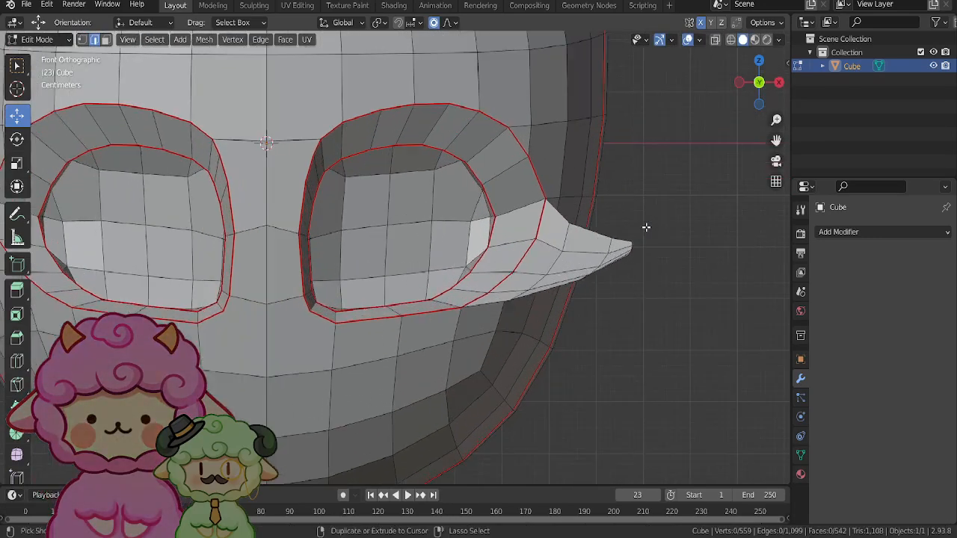
# - Undo the lash extrusions at the outer corner of the eye
pyautogui.scroll(-3, 649, 227)
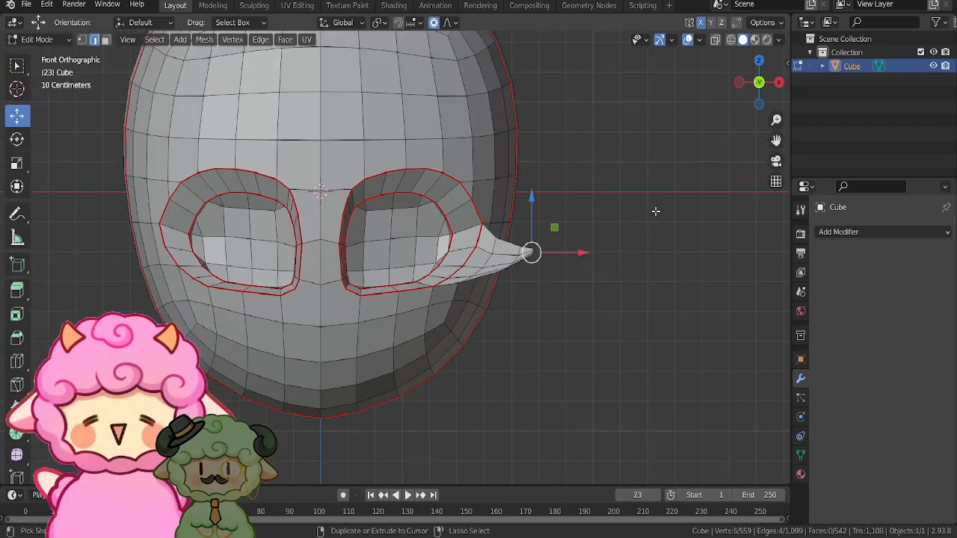
pyautogui.hotkey('ctrl', 'z')
pyautogui.hotkey('ctrl', 'z')
pyautogui.hotkey('ctrl', 'z')
pyautogui.hotkey('ctrl', 'z')
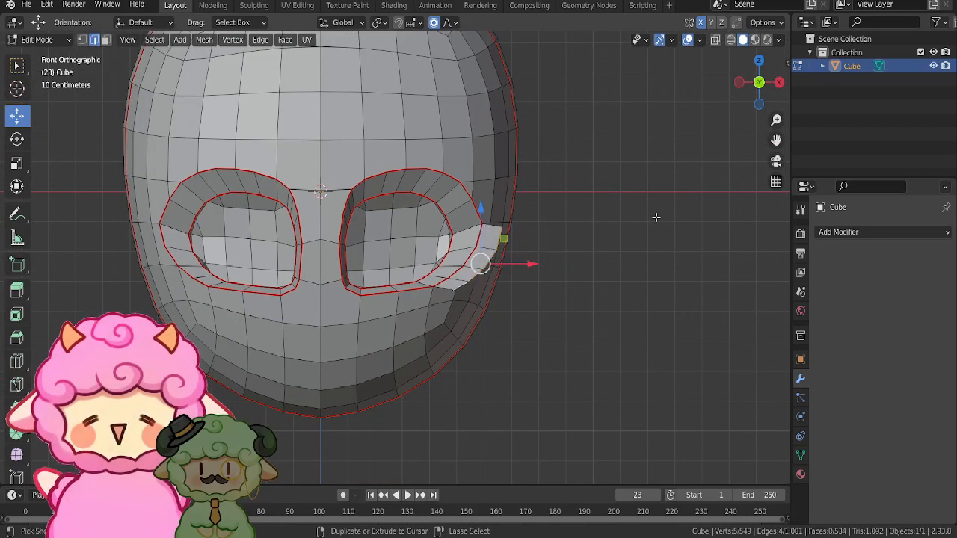
# - Select five outer-corner edges of the eye outline, extrude them about 0.09 m outward and scale them to about 0.9
pyautogui.scroll(3, 672, 211)
pyautogui.keyDown('shift'); pyautogui.click(517, 145); pyautogui.keyUp('shift')
pyautogui.keyDown('shift'); pyautogui.click(536, 178); pyautogui.keyUp('shift')
pyautogui.keyDown('shift'); pyautogui.click(536, 222); pyautogui.keyUp('shift')
pyautogui.keyDown('shift'); pyautogui.click(509, 268); pyautogui.keyUp('shift')
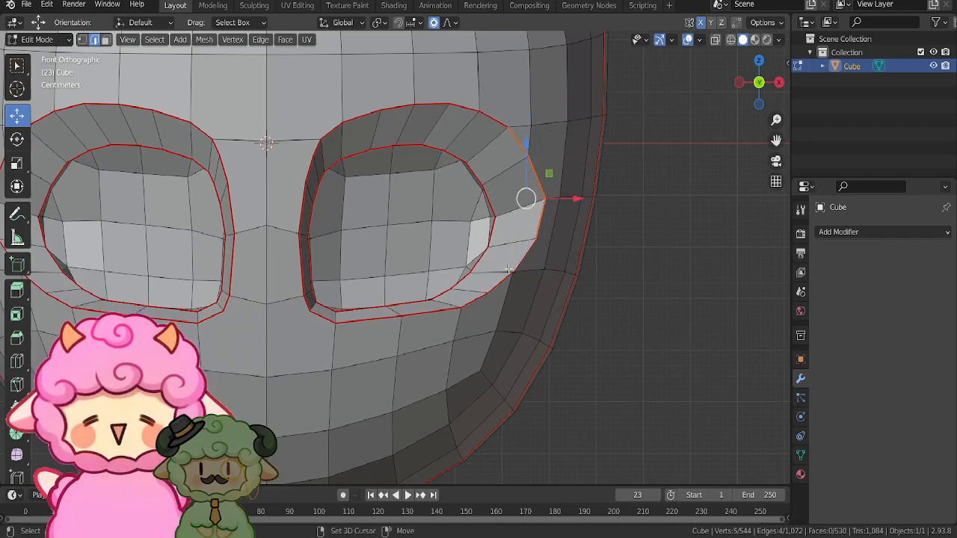
pyautogui.press('e')
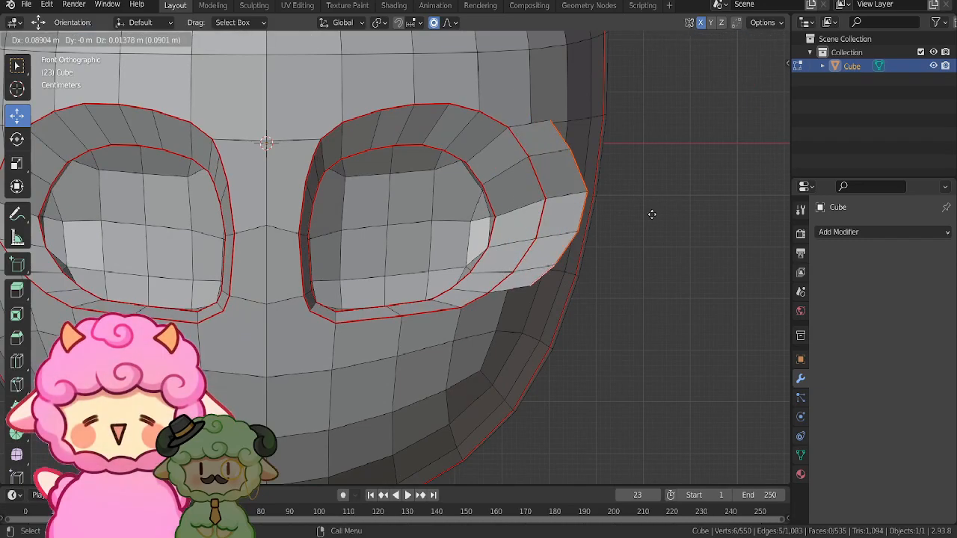
pyautogui.click(653, 218)
pyautogui.press('u')
pyautogui.press('Escape')
pyautogui.press('s')
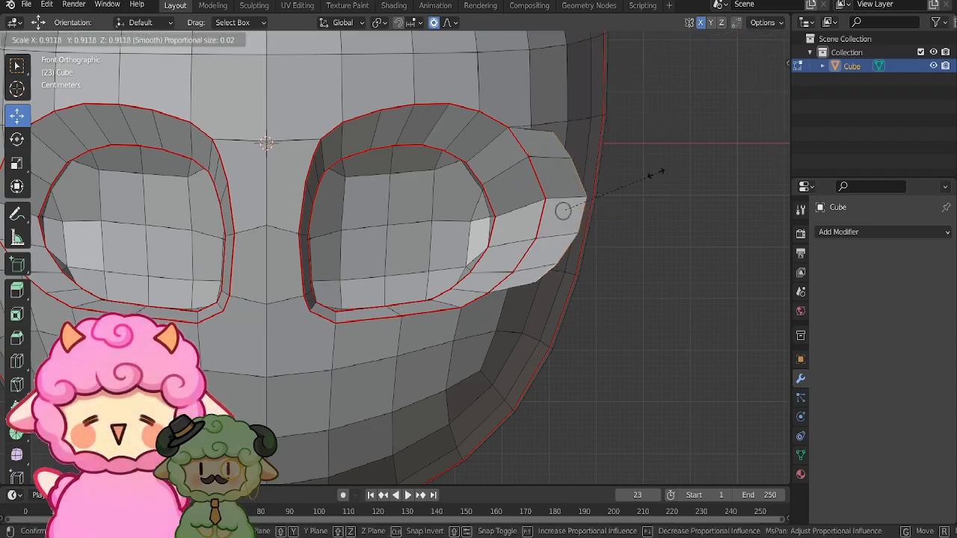
pyautogui.click(649, 176)
# - Extrude a second lash segment outward, scale its end edges down and rotate them about -18°
pyautogui.press('e')
pyautogui.click(694, 154)
pyautogui.press('s')
pyautogui.click(676, 162)
pyautogui.press('r')
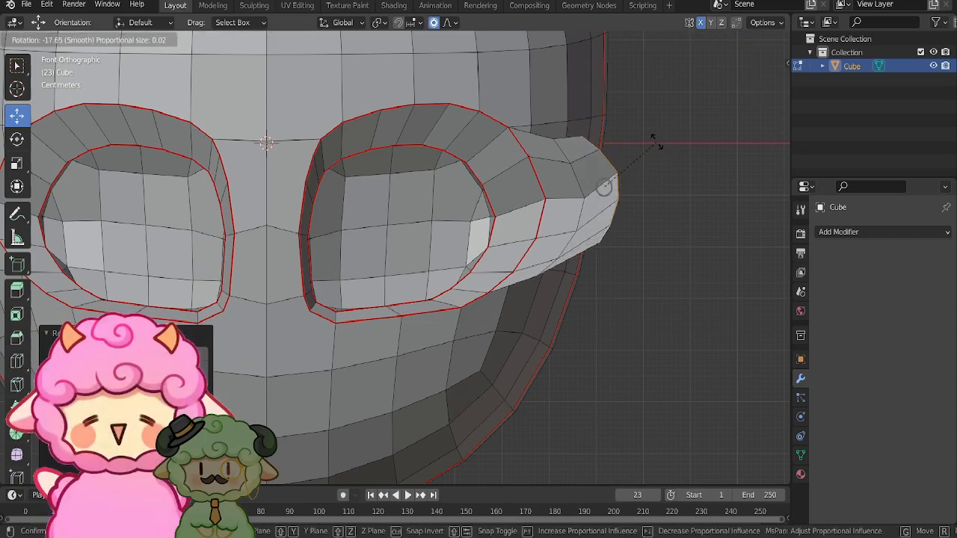
pyautogui.click(654, 142)
# - Extrude a third lash segment, scale its end edges to about 0.6 and reposition them
pyautogui.press('e')
pyautogui.click(696, 136)
pyautogui.press('s')
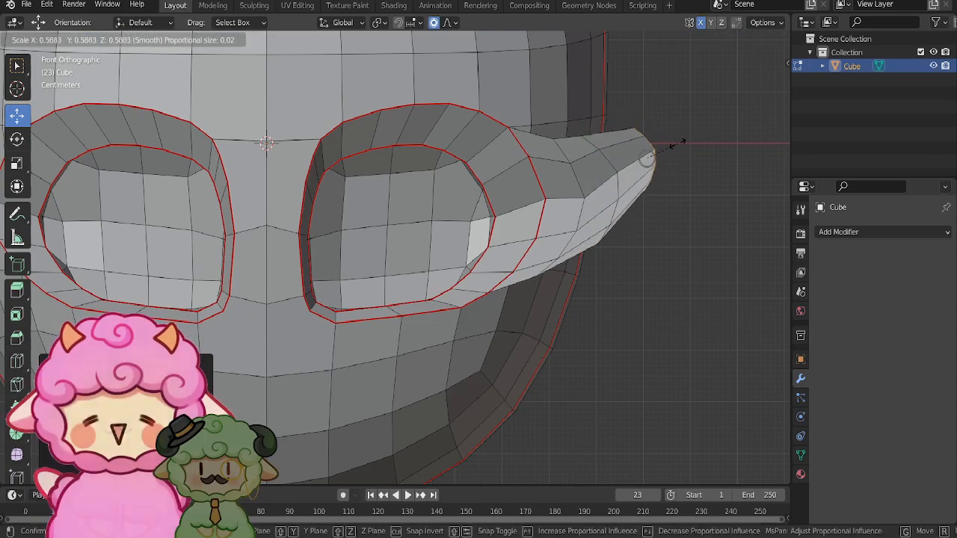
pyautogui.click(676, 143)
pyautogui.scroll(-1, 611, 175)
pyautogui.press('g')
pyautogui.click(611, 171)
pyautogui.press('e')
pyautogui.click(635, 137)
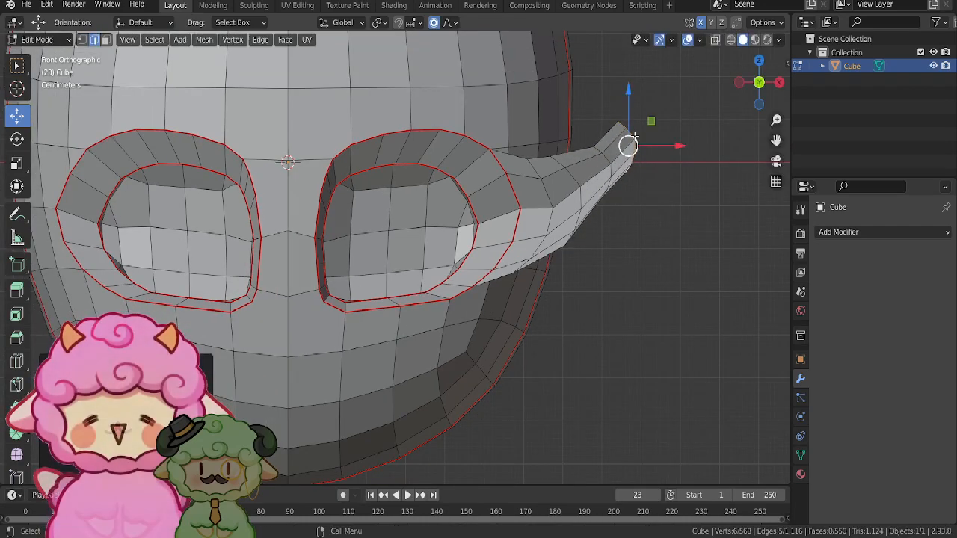
pyautogui.hotkey('ctrl', 'z')
# - Rotate the lash's end edges about -27°, extrude the final segment up and outward and scale it to about 0.26
pyautogui.press('r')
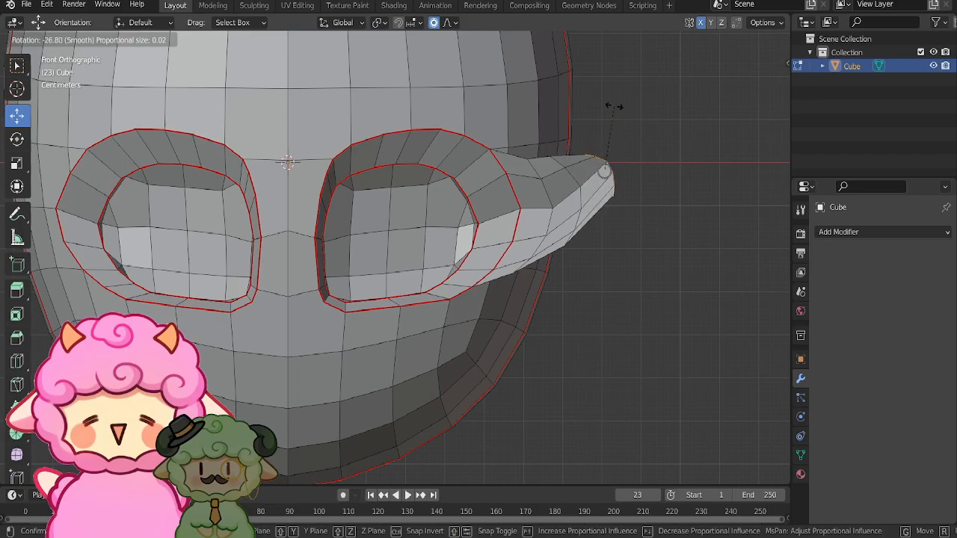
pyautogui.click(609, 107)
pyautogui.press('s')
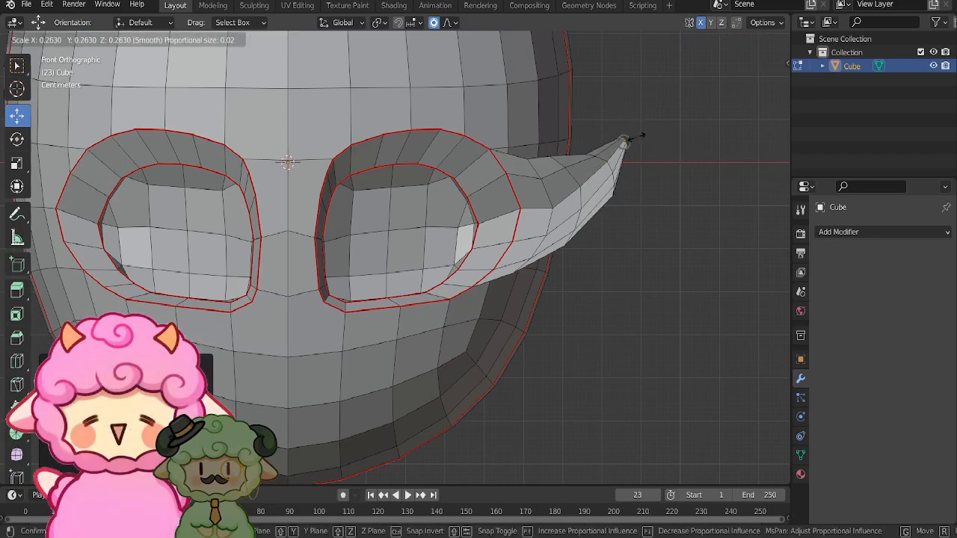
pyautogui.click(640, 136)
# - Rotate the upper edge near the lash tip about -12° and shift it slightly to smooth the top contour
pyautogui.press('r')
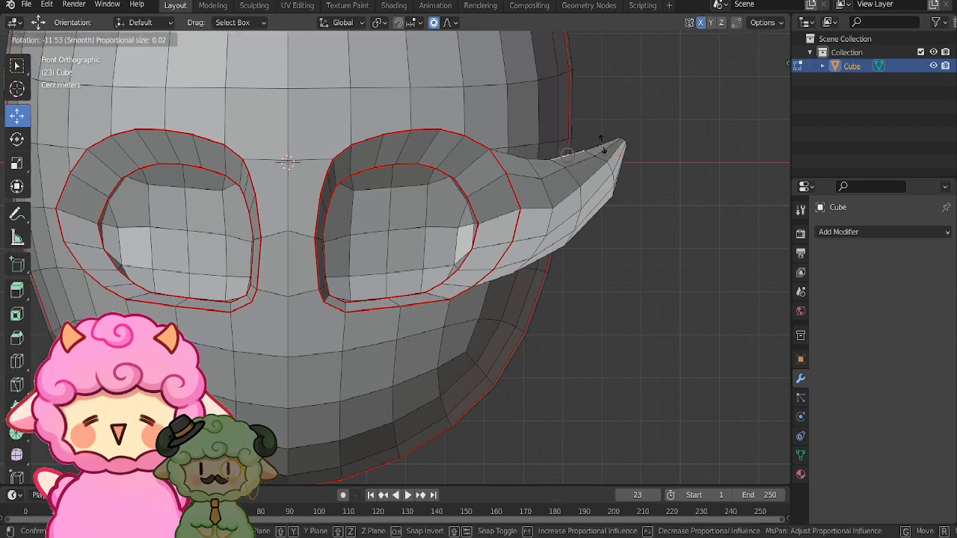
pyautogui.click(602, 146)
pyautogui.press('g')
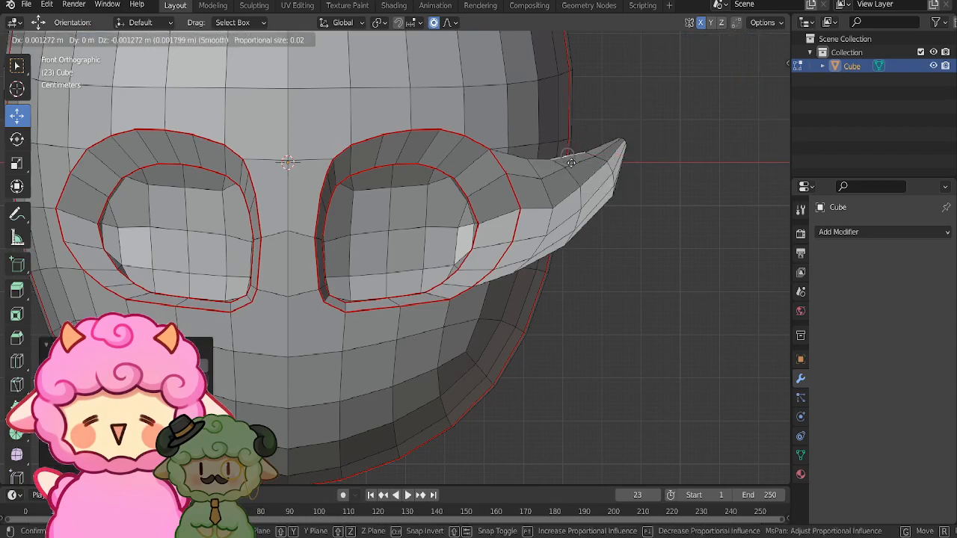
pyautogui.click(574, 163)
# - Shift the lash's lower edge down about 0.001 m and scale it to about 0.74
pyautogui.click(590, 218)
pyautogui.press('g')
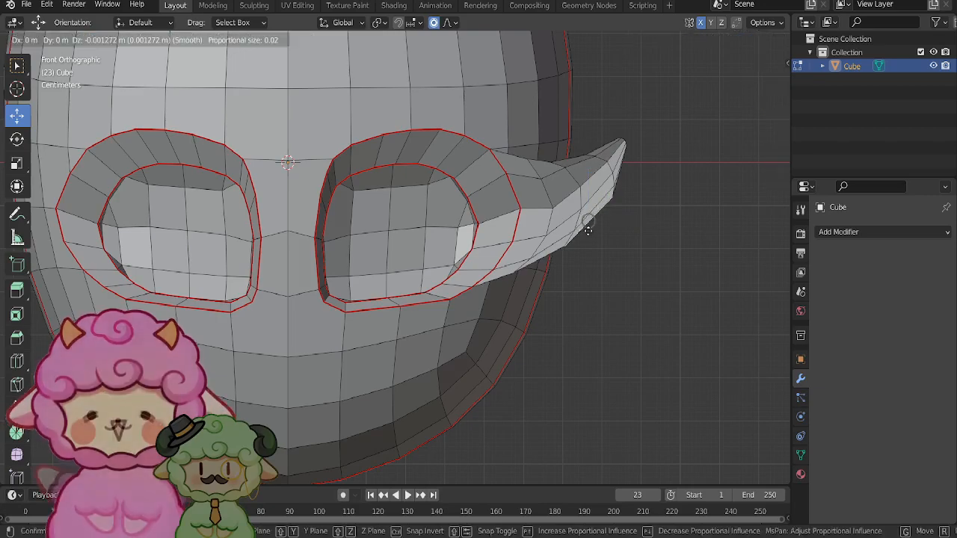
pyautogui.click(590, 225)
pyautogui.press('s')
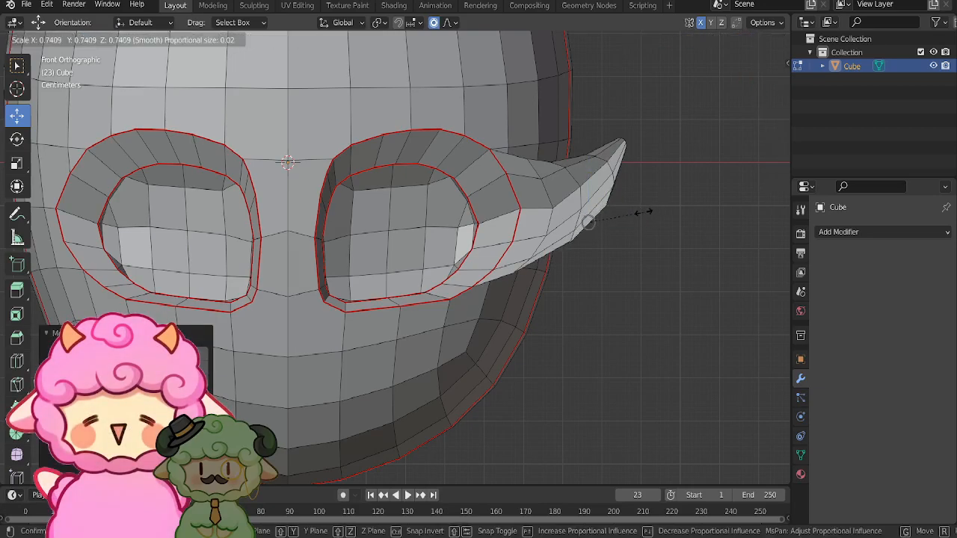
pyautogui.click(643, 212)
# - Rotate the lash's lower edge nearer the eye to smooth the bottom contour
pyautogui.click(549, 256)
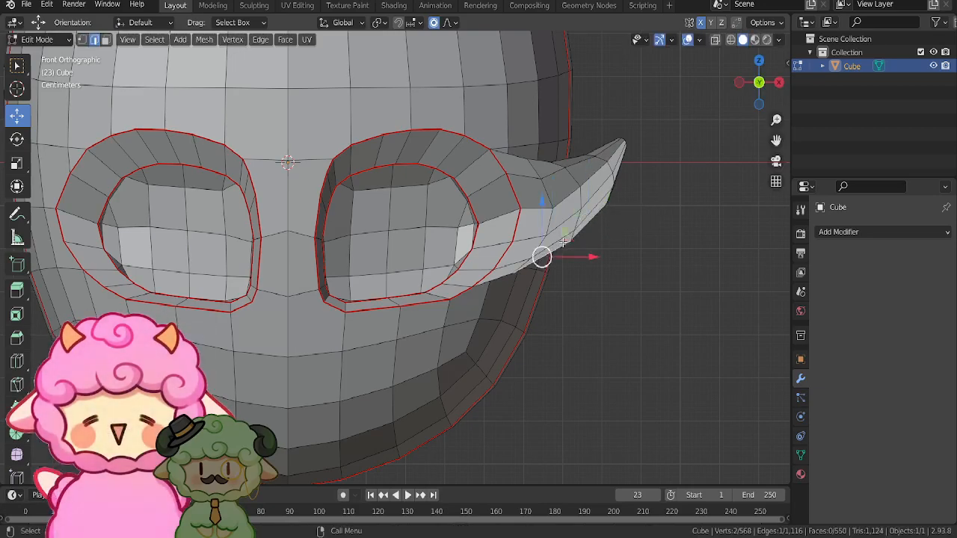
pyautogui.click(563, 243)
pyautogui.press('r')
pyautogui.click(619, 224)
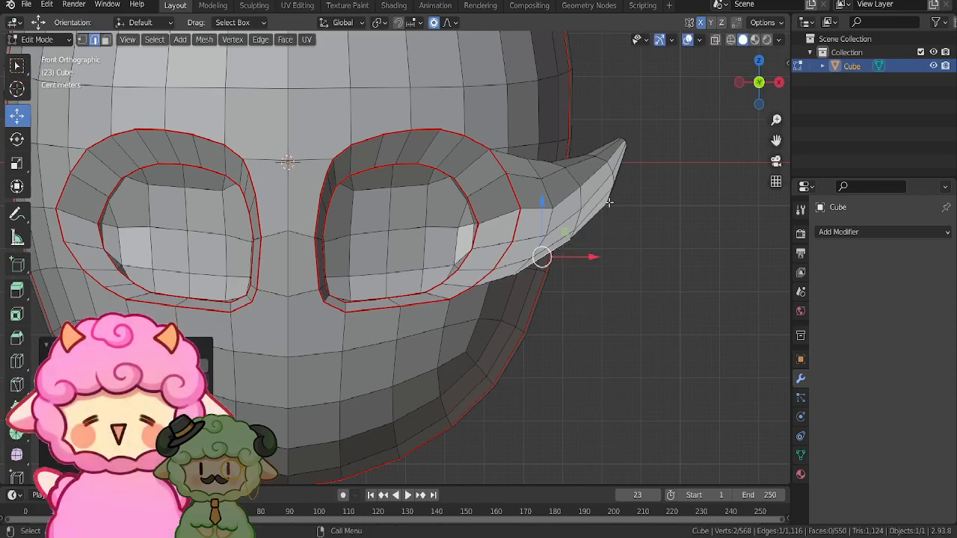
# - Adjust the tilt of the lower edge just below the lash tip, ending with a rotation of about -6.6°
pyautogui.click(616, 176)
pyautogui.press('r')
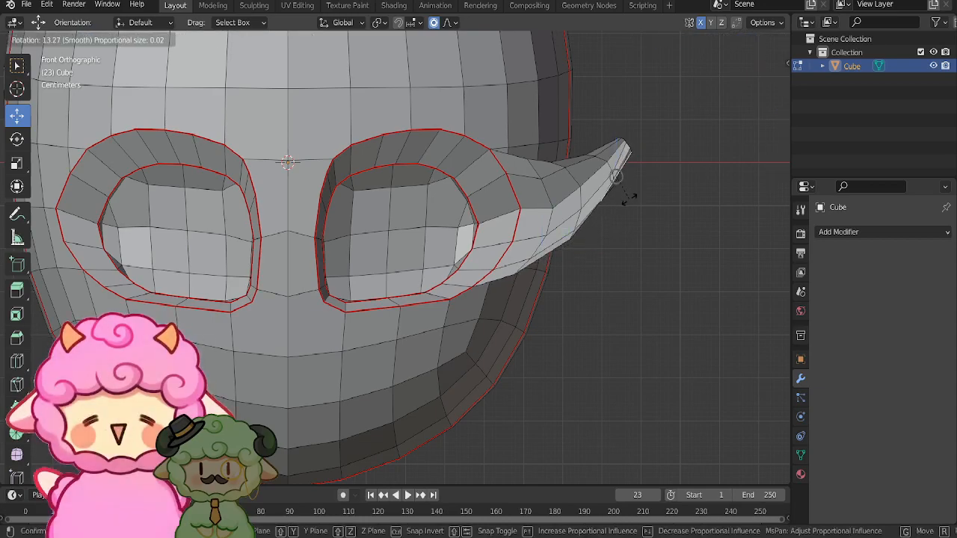
pyautogui.click(630, 197)
pyautogui.press('r')
pyautogui.click(628, 178)
pyautogui.press('r')
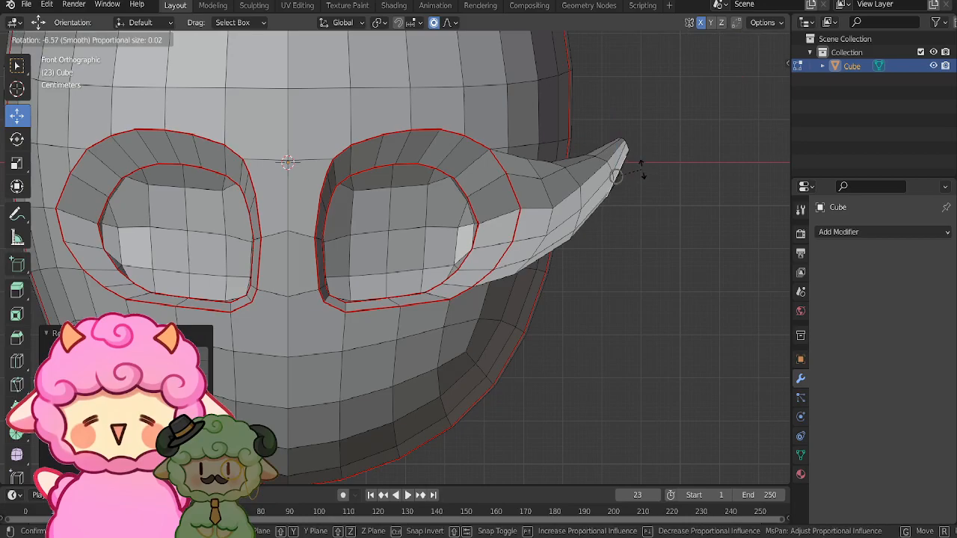
pyautogui.click(641, 172)
pyautogui.moveTo(641, 172); pyautogui.dragTo(672, 171, button='middle')
pyautogui.click(641, 211)
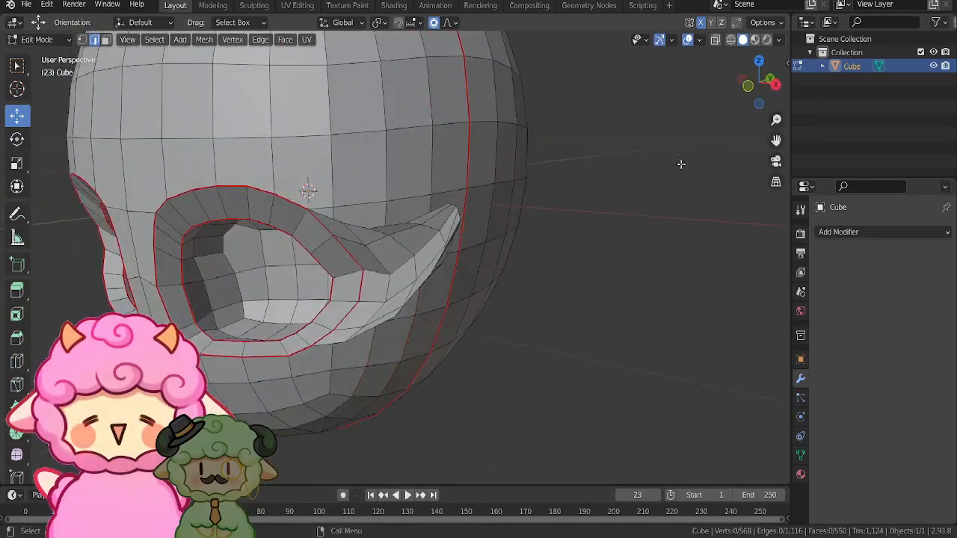
# - In front view, switch to vertex selection and try to scale around the lash tip vertex with proportional editing
pyautogui.click(751, 98)
pyautogui.click(82, 40)
pyautogui.click(555, 178)
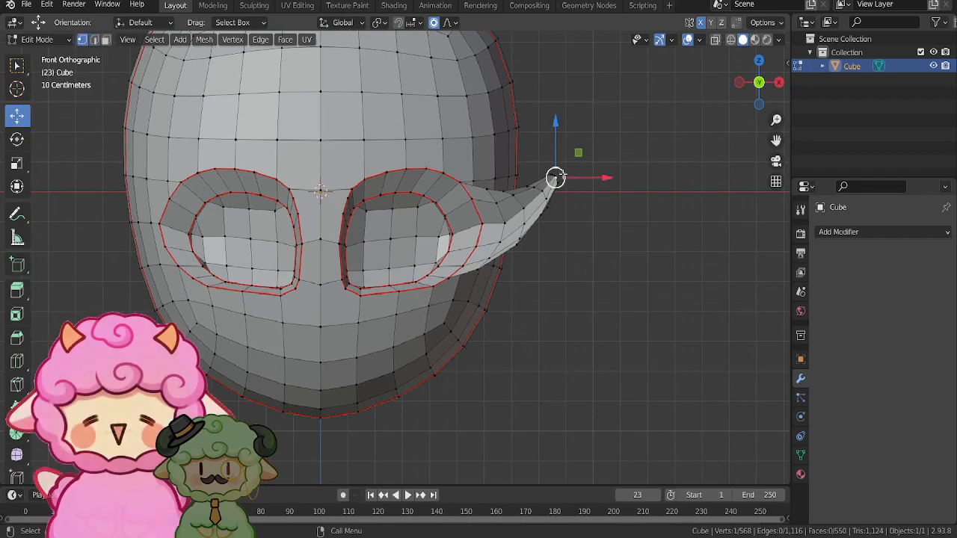
pyautogui.press('s')
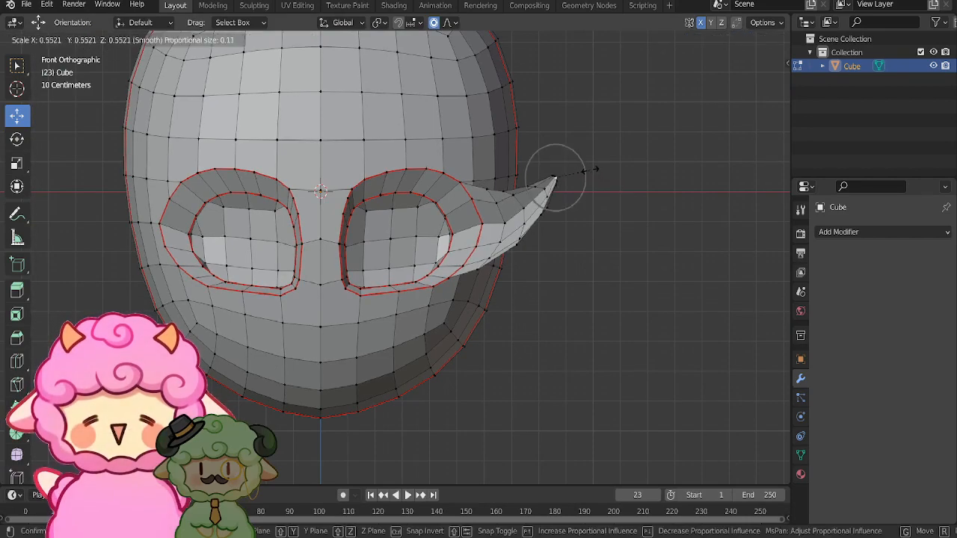
pyautogui.click(586, 171)
pyautogui.scroll(3, 666, 124)
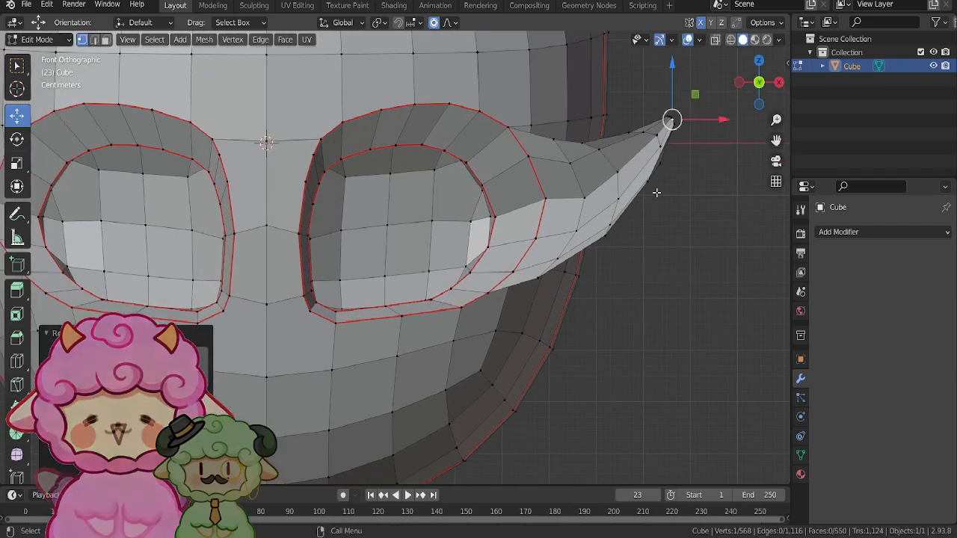
pyautogui.rightClick(684, 250)
pyautogui.click(682, 245)
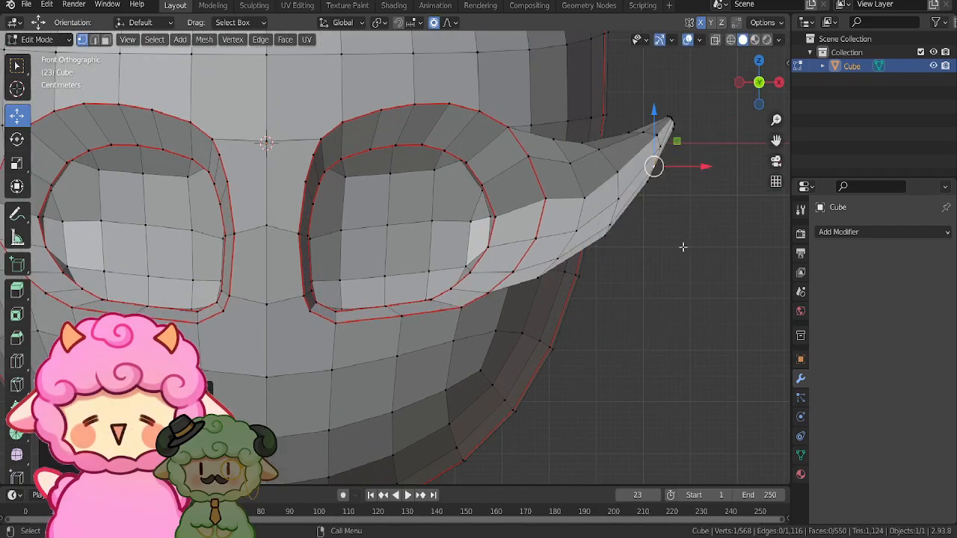
pyautogui.click(682, 247)
# - Move the vertex on the lash's upper contour near the tip along the Y axis
pyautogui.scroll(-3, 673, 224)
pyautogui.scroll(1, 579, 183)
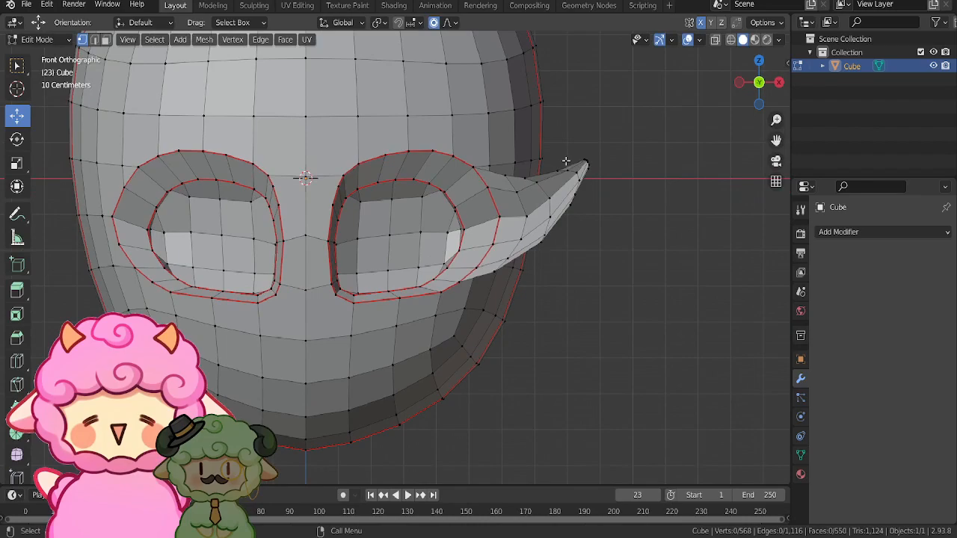
pyautogui.click(565, 166)
pyautogui.moveTo(662, 258); pyautogui.dragTo(682, 373, button='middle')
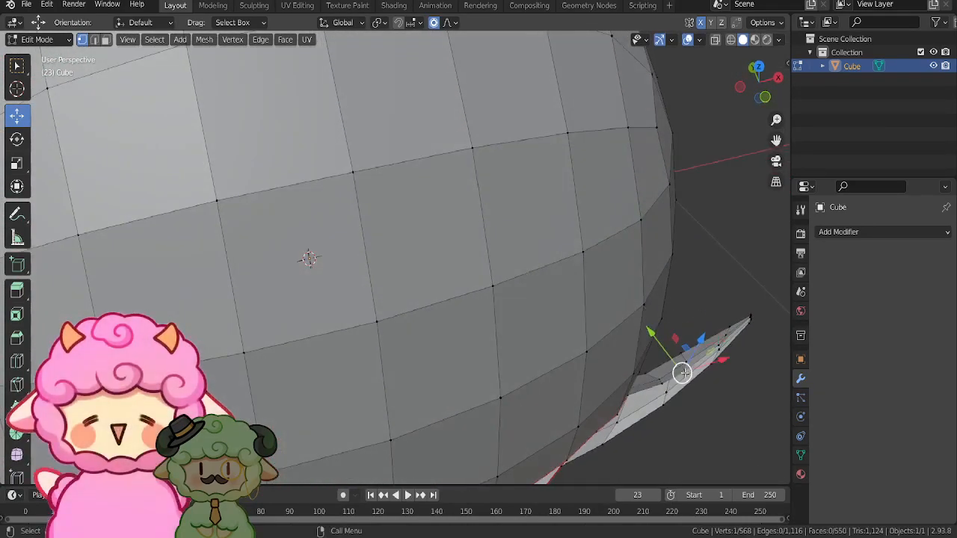
pyautogui.moveTo(662, 340); pyautogui.dragTo(647, 321)
pyautogui.moveTo(652, 352); pyautogui.dragTo(718, 112, button='middle')
pyautogui.click(757, 84)
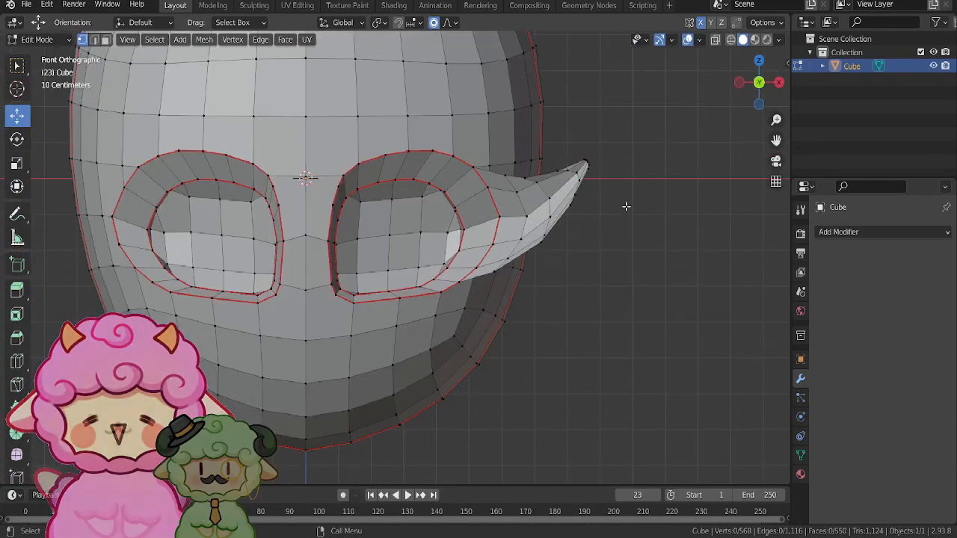
# - Pull two vertices on the lash's lower contour slightly inward to refine its curve
pyautogui.moveTo(541, 245); pyautogui.dragTo(534, 241)
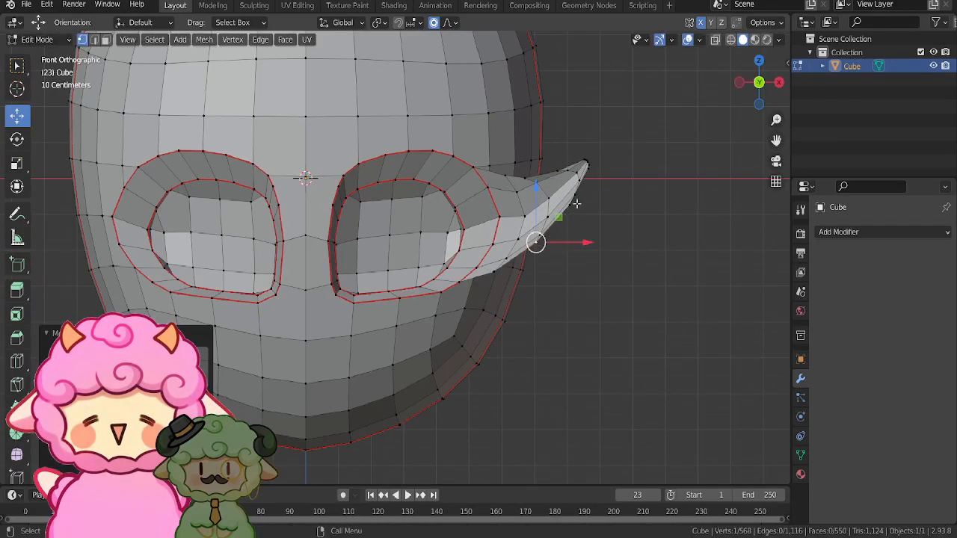
pyautogui.moveTo(568, 202); pyautogui.dragTo(564, 219)
pyautogui.scroll(1, 609, 279)
pyautogui.click(609, 278)
pyautogui.scroll(-2, 619, 246)
pyautogui.scroll(1, 619, 246)
pyautogui.keyDown('shift'); pyautogui.moveTo(626, 242); pyautogui.dragTo(621, 264, button='middle'); pyautogui.keyUp('shift')
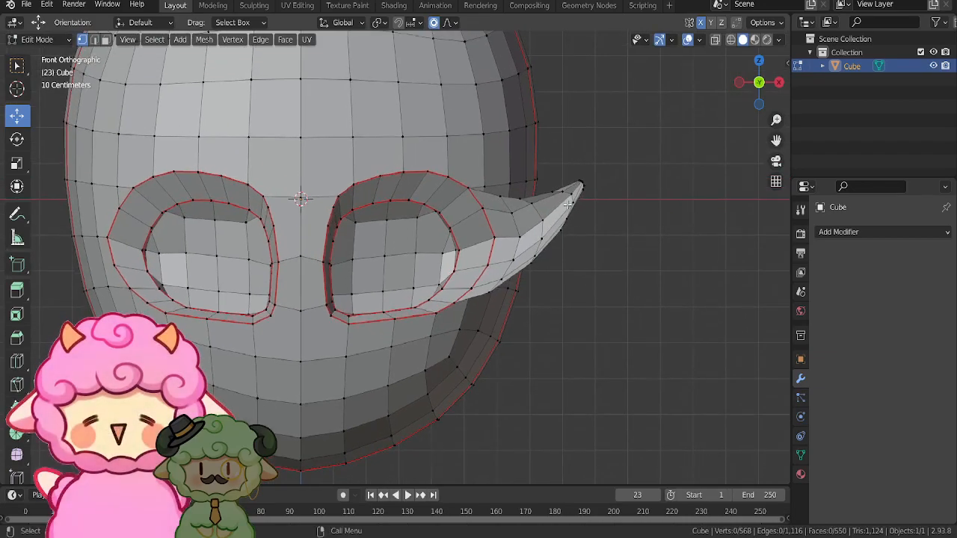
# - Raise the vertex in the dip of the lash's upper contour slightly and rotate the tip vertex about 0.12°
pyautogui.click(517, 196)
pyautogui.moveTo(519, 197); pyautogui.dragTo(517, 192)
pyautogui.click(580, 184)
pyautogui.press('r')
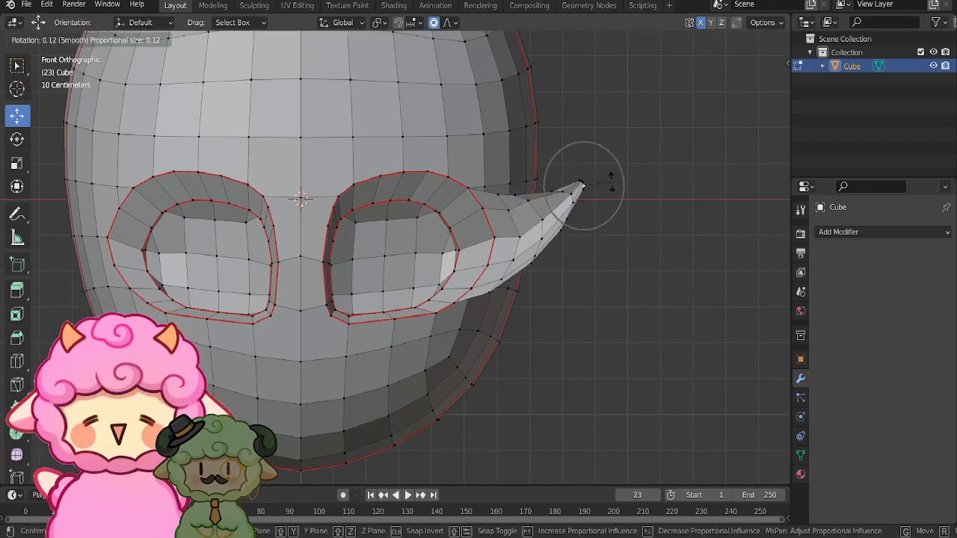
pyautogui.click(613, 181)
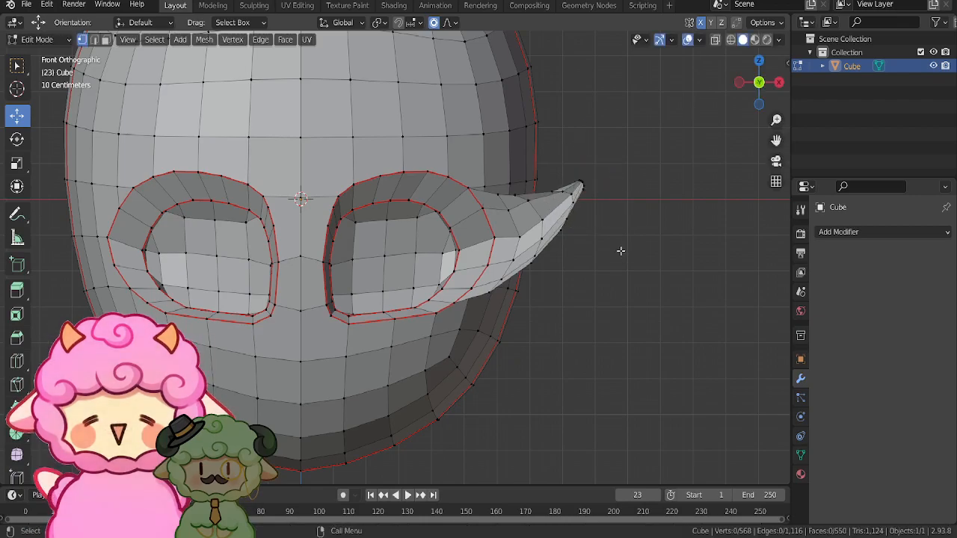
pyautogui.scroll(-2, 622, 255)
pyautogui.scroll(2, 564, 269)
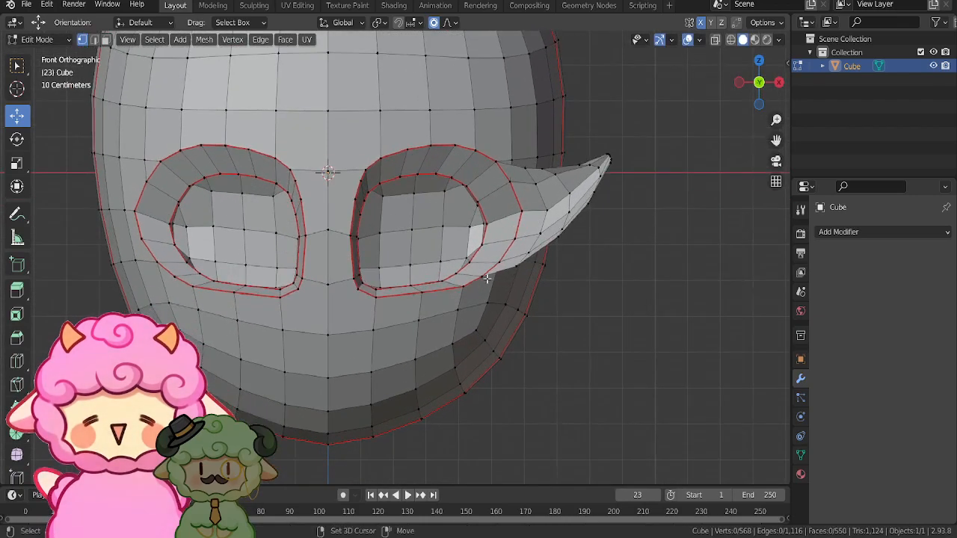
# - Extrude the two edges below the outer eye corner outward as a second lash and scale their ends to about 0.71
pyautogui.keyDown('shift'); pyautogui.click(426, 291); pyautogui.keyUp('shift')
pyautogui.press('e')
pyautogui.click(518, 299)
pyautogui.press('u')
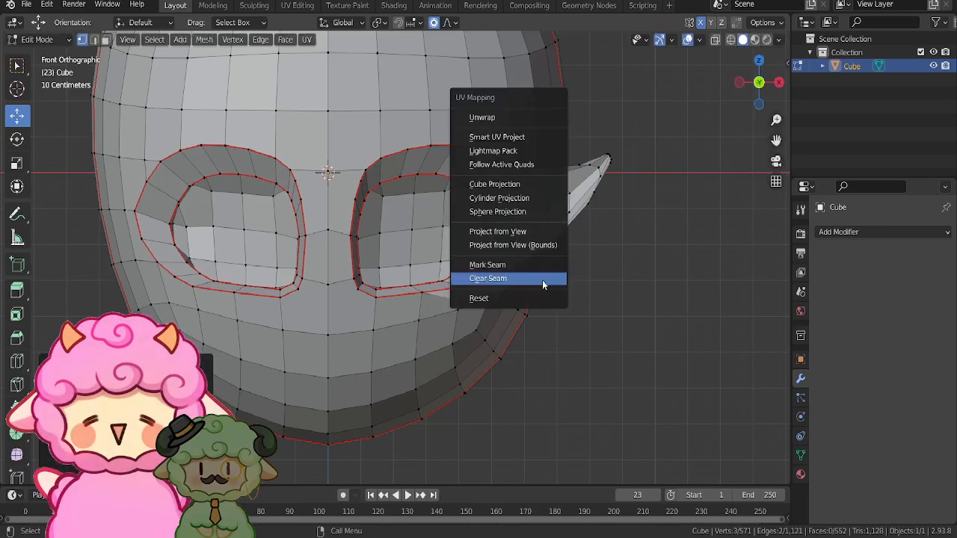
pyautogui.press('Escape')
pyautogui.press('s')
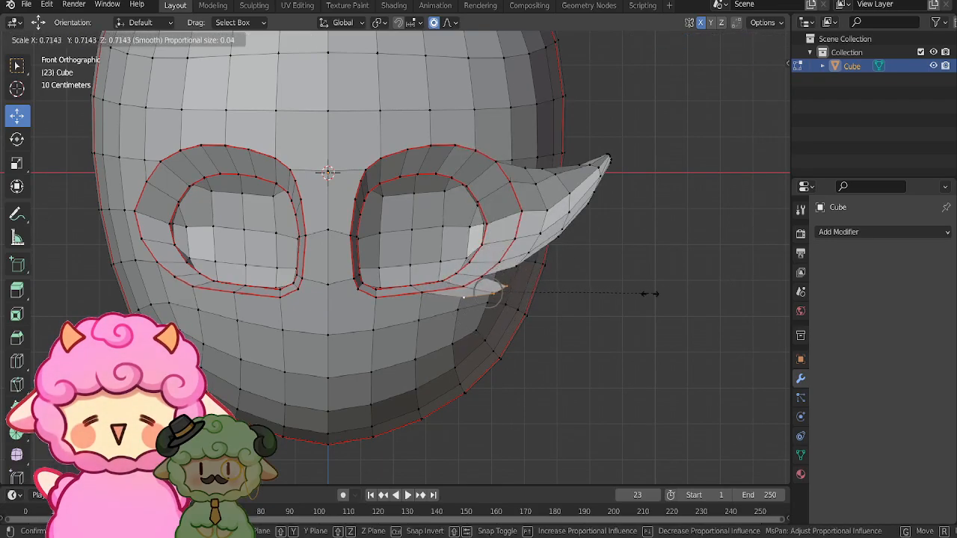
pyautogui.click(642, 294)
# - Extrude another segment of the lower lash outward and downward and scale its end to about 0.57
pyautogui.press('e')
pyautogui.click(674, 308)
pyautogui.press('s')
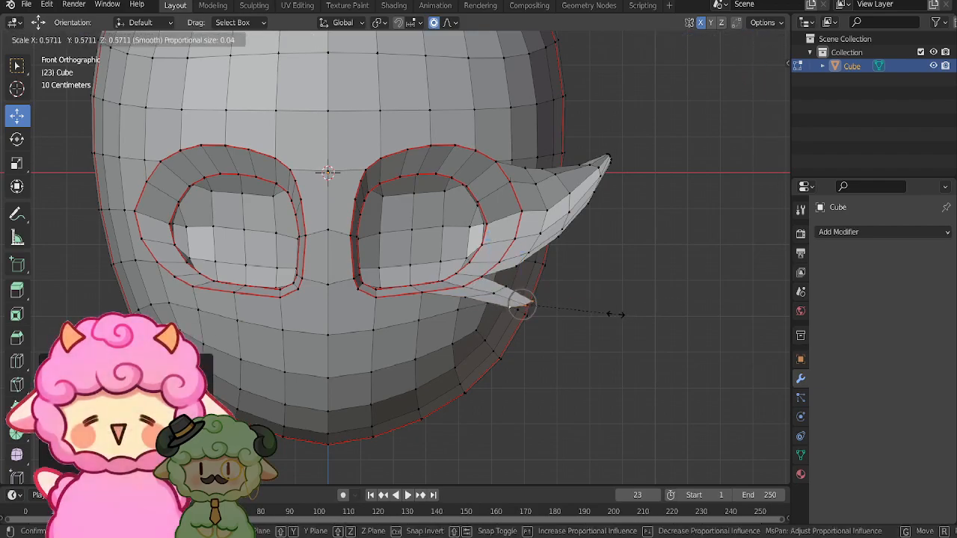
pyautogui.click(616, 314)
# - Extrude a final lower lash segment, scale its end to about 0.41 and merge its vertices into a point
pyautogui.press('e')
pyautogui.click(613, 324)
pyautogui.press('s')
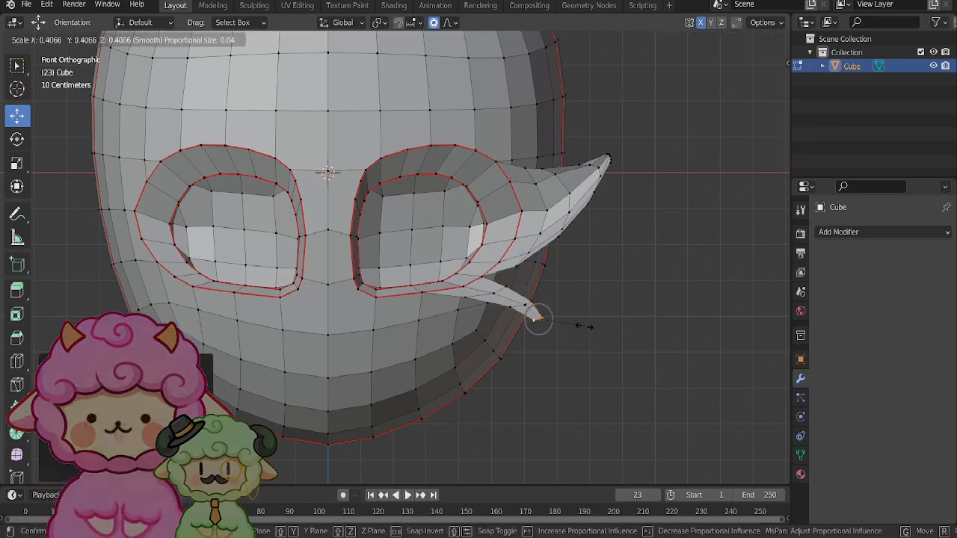
pyautogui.click(583, 325)
pyautogui.press('m')
pyautogui.click(576, 327)
# - Reposition the lower lash's vertices near the tip, pulling the underside vertex inward toward the eye
pyautogui.moveTo(541, 318); pyautogui.dragTo(551, 291)
pyautogui.scroll(2, 528, 316)
pyautogui.click(561, 327)
pyautogui.click(554, 300)
pyautogui.click(591, 320)
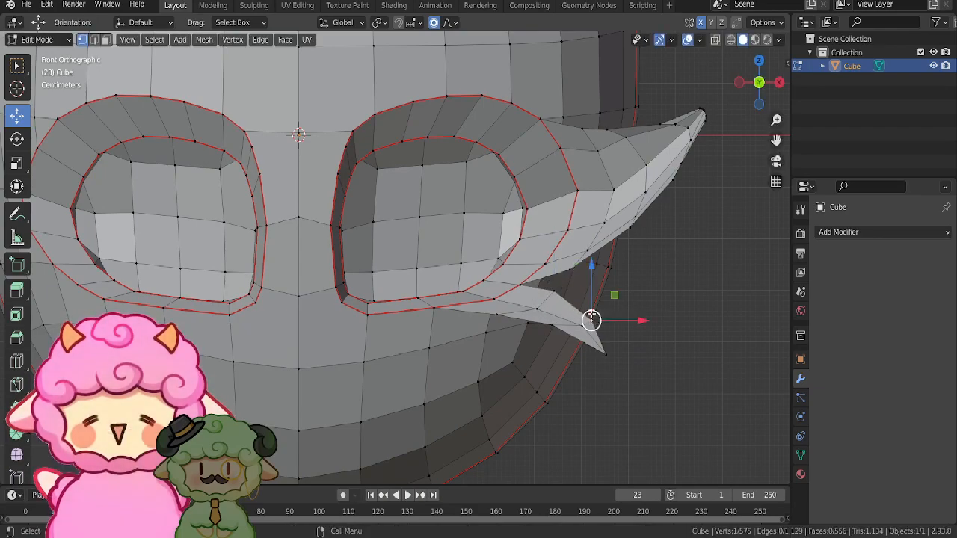
pyautogui.moveTo(589, 320); pyautogui.dragTo(558, 326)
pyautogui.click(551, 325)
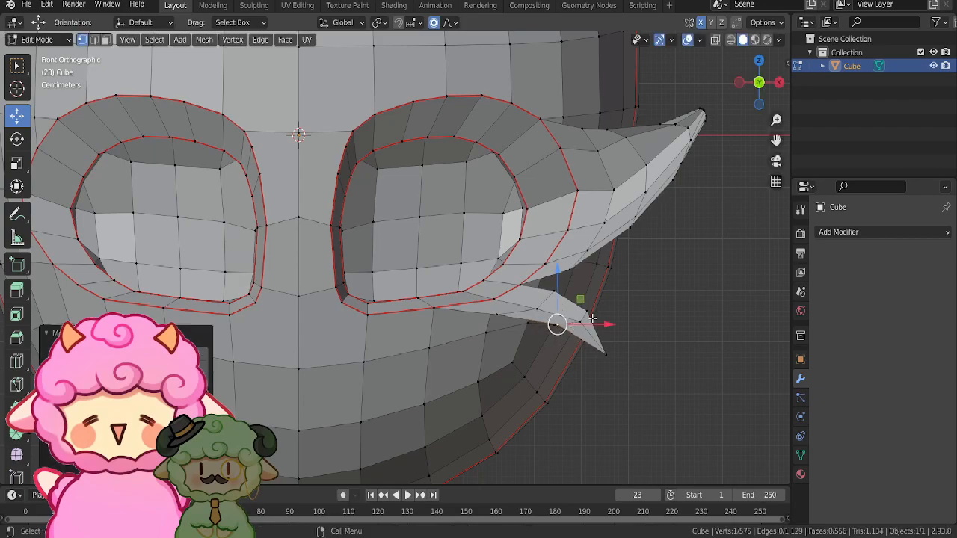
# - Add two edge loops across the lower lash, one in its middle segment and one near its base
pyautogui.click(550, 315)
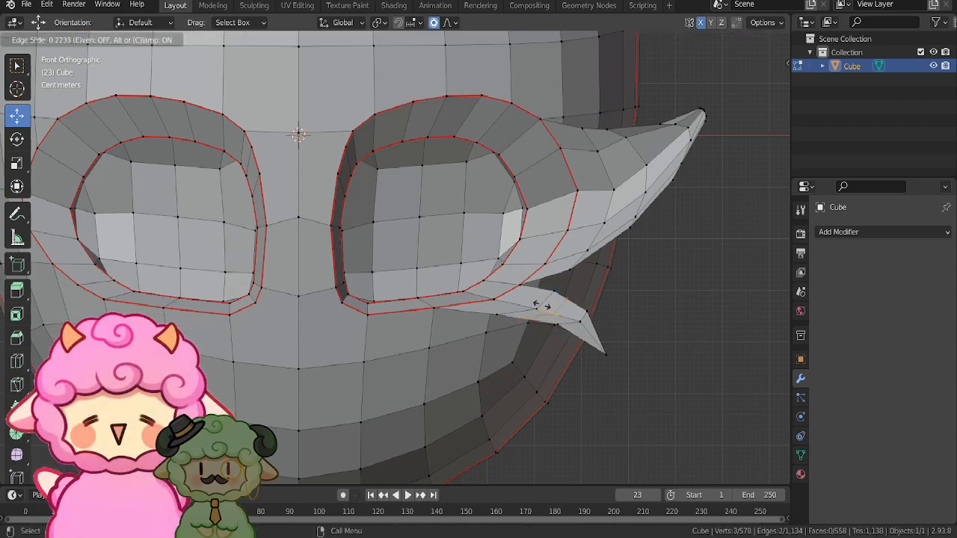
pyautogui.click(530, 299)
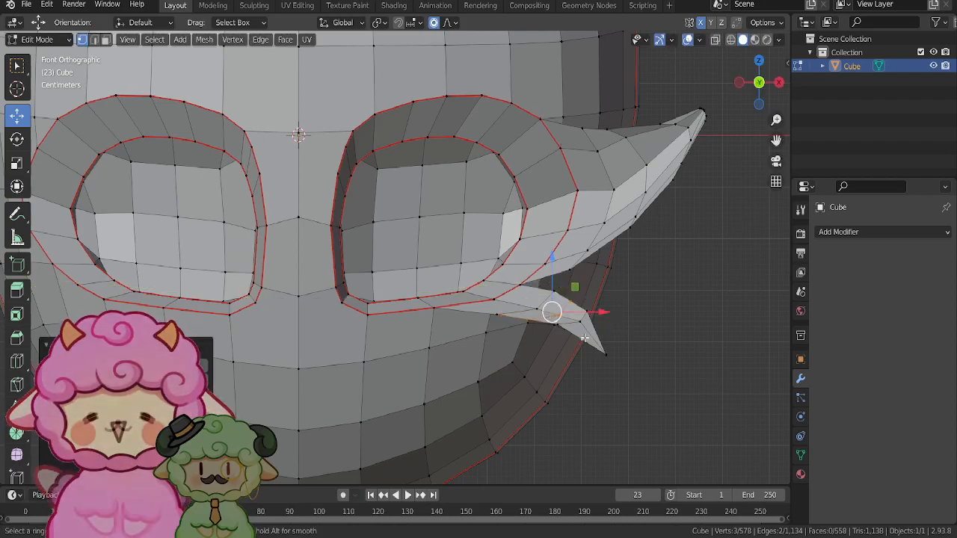
pyautogui.click(514, 303)
pyautogui.click(559, 331)
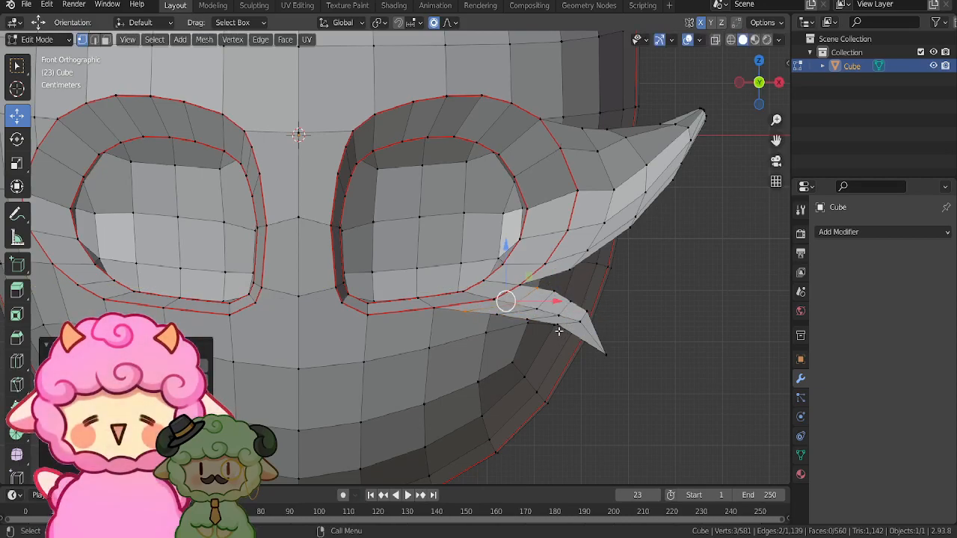
# - Move the underside vertex near the lower lash's tip slightly outward and down
pyautogui.click(644, 330)
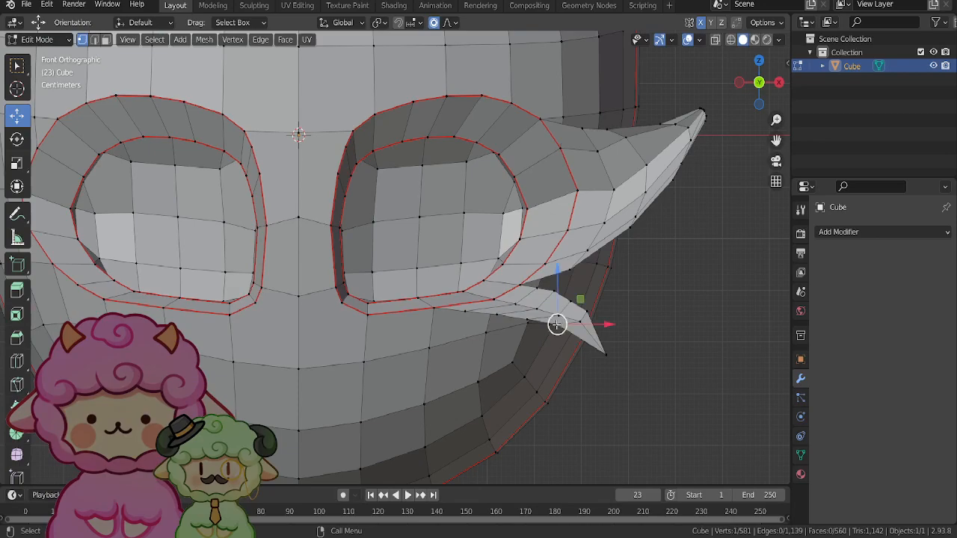
pyautogui.press('g')
pyautogui.click(567, 331)
pyautogui.scroll(-2, 569, 331)
pyautogui.scroll(3, 598, 332)
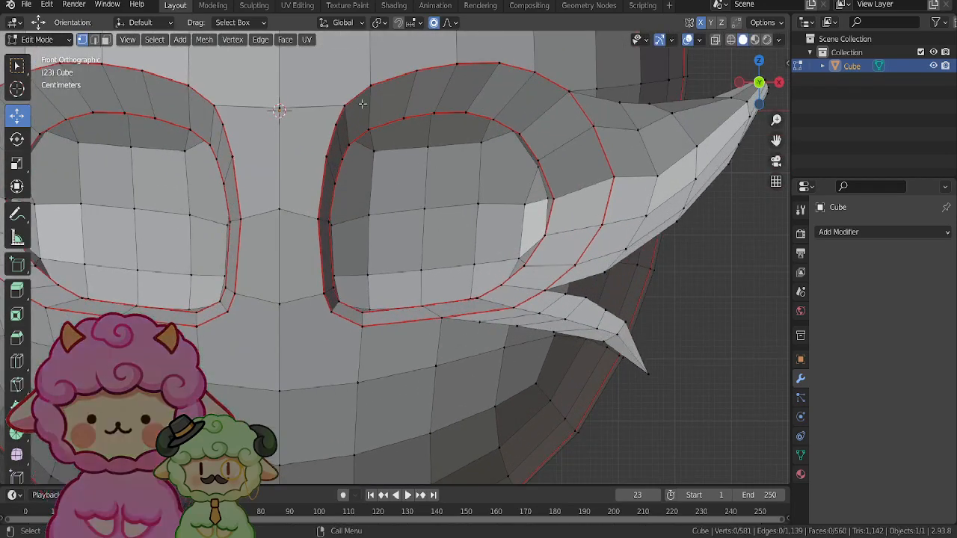
# - Delete the lower lash's outer edge loop and the detached tip piece, keeping only the base segment
pyautogui.press('x')
pyautogui.click(560, 327)
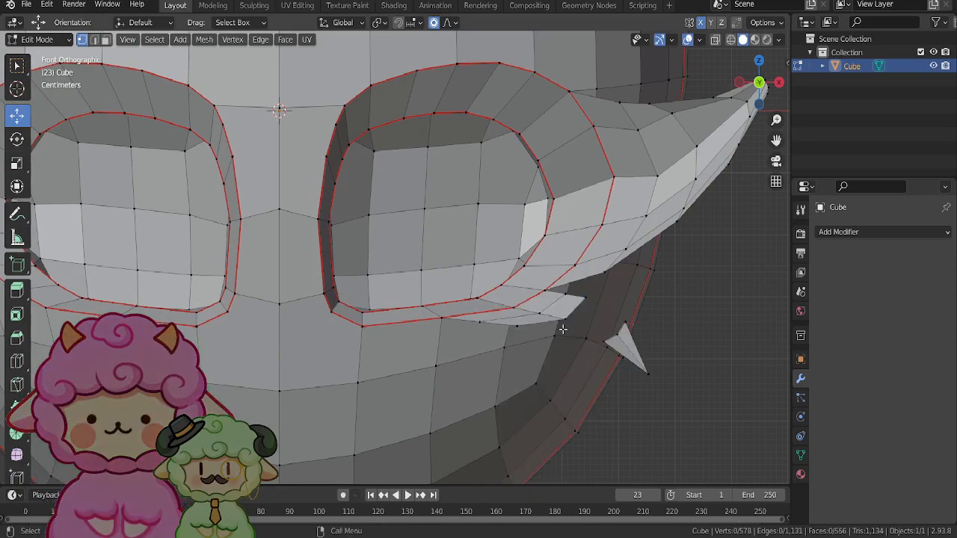
pyautogui.press('a')
pyautogui.click(644, 373)
pyautogui.hotkey('ctrl', 'l')
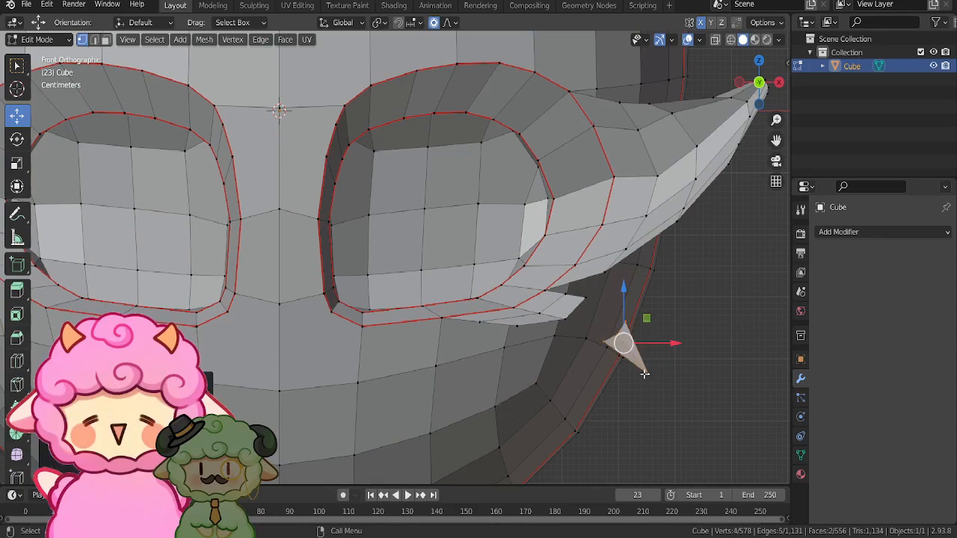
pyautogui.press('x')
pyautogui.click(646, 319)
# - Extrude the lower lash's open end outward and down twice, scaling the new end down to a sharp point
pyautogui.click(557, 313)
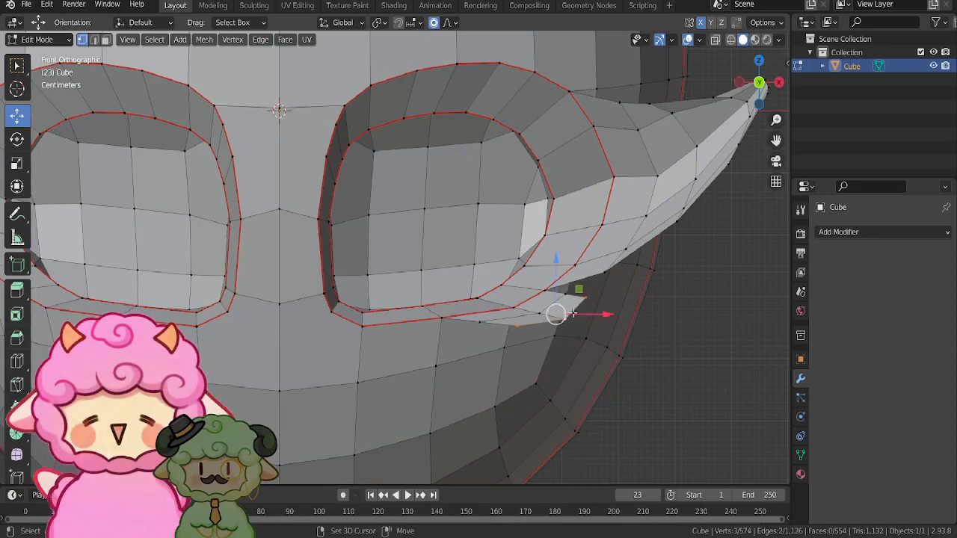
pyautogui.moveTo(571, 312); pyautogui.dragTo(590, 327)
pyautogui.press('s')
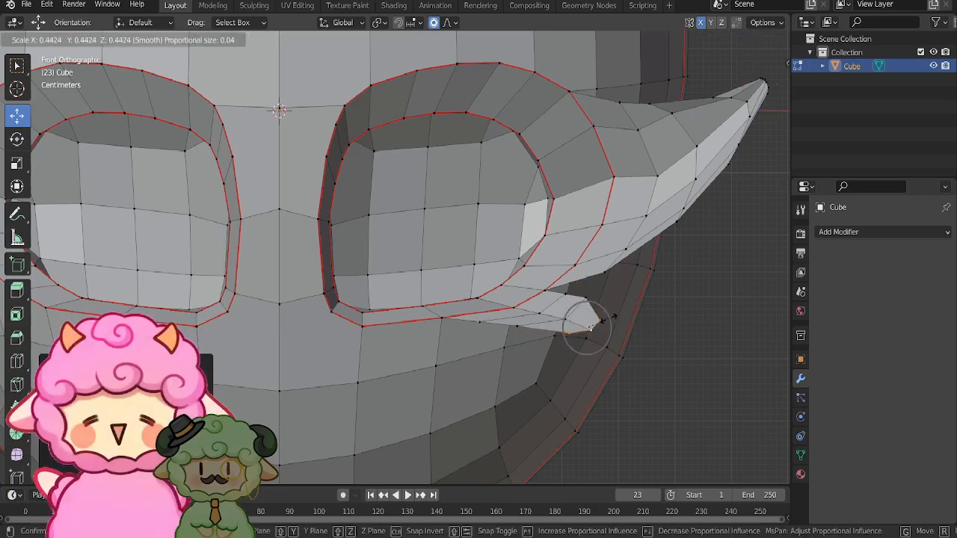
pyautogui.scroll(-3, 606, 319)
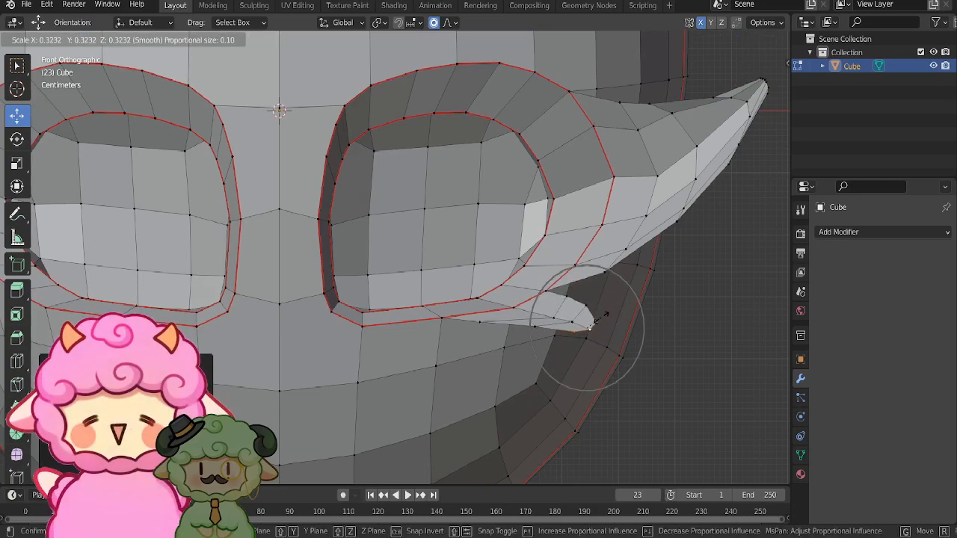
pyautogui.click(589, 324)
pyautogui.press('s')
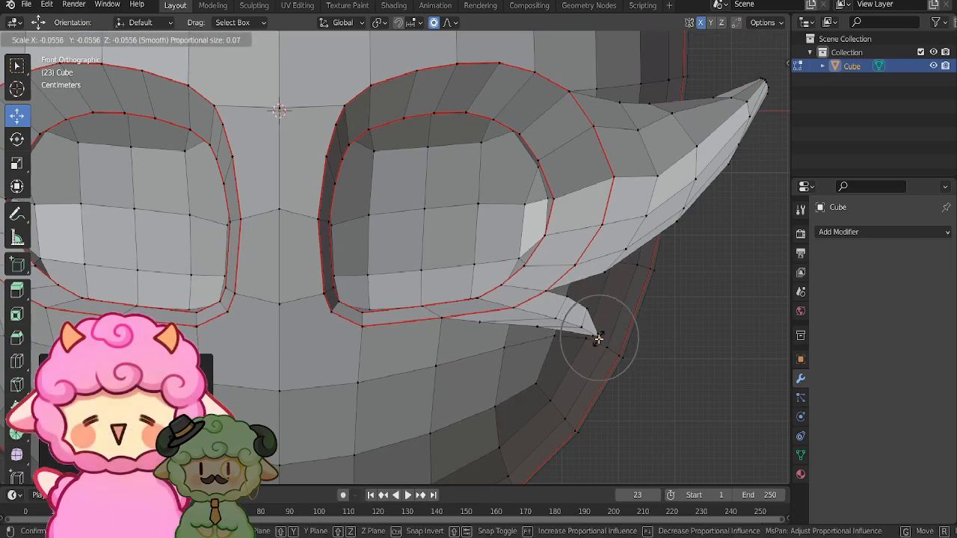
pyautogui.click(598, 338)
pyautogui.scroll(-3, 590, 329)
# - Symmetrize the whole head mesh so both lashes are mirrored onto the other eye
pyautogui.press('a')
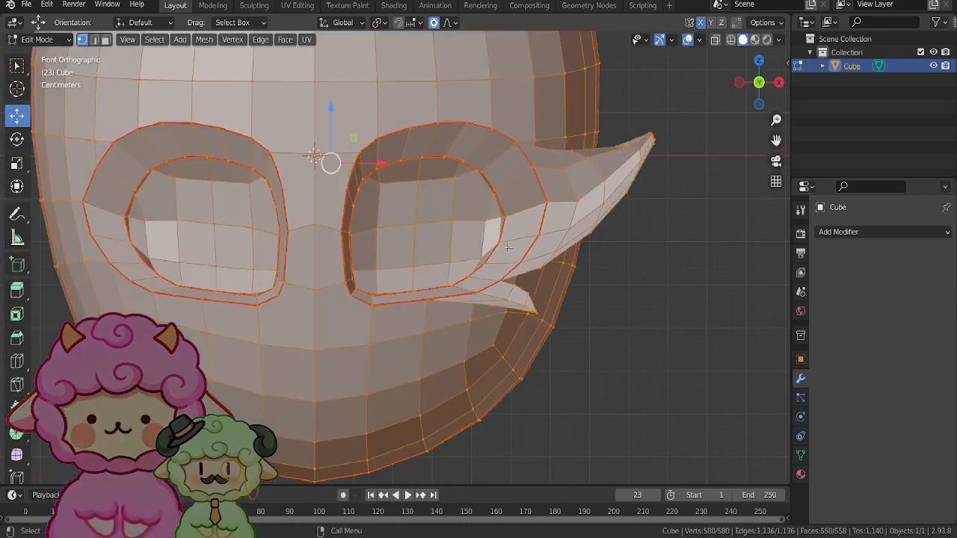
pyautogui.click(210, 43)
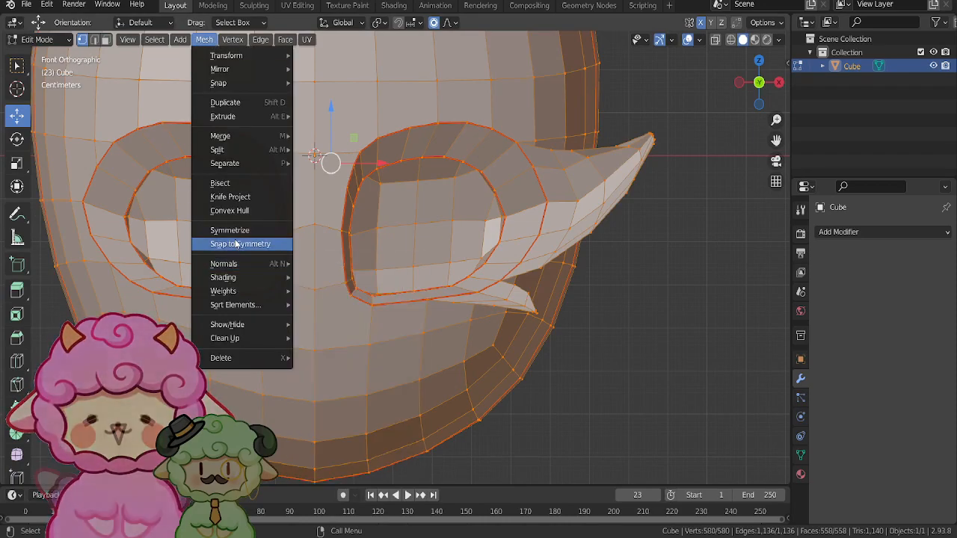
pyautogui.click(233, 235)
pyautogui.scroll(-3, 396, 258)
pyautogui.click(547, 254)
pyautogui.keyDown('shift'); pyautogui.moveTo(541, 200); pyautogui.dragTo(611, 270, button='middle'); pyautogui.keyUp('shift')
pyautogui.scroll(3, 553, 254)
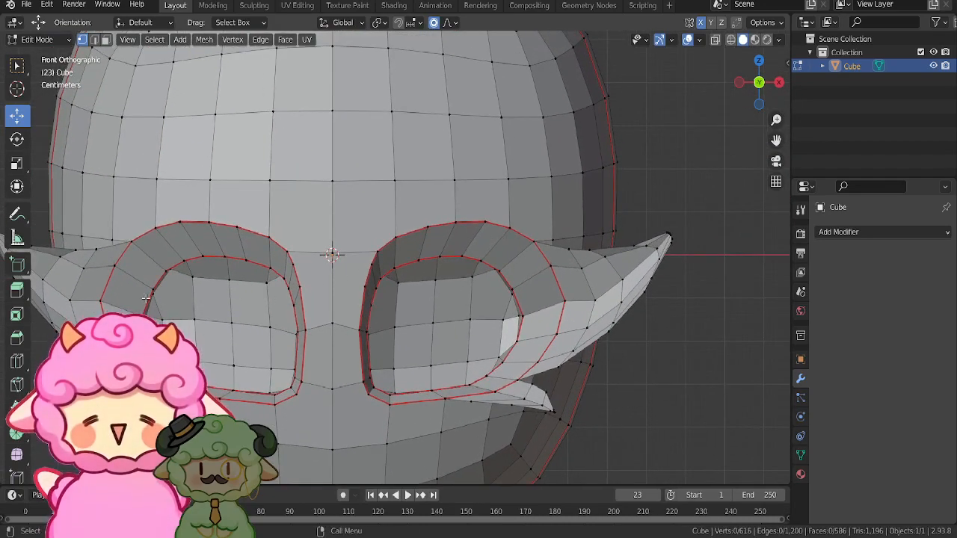
# - Knife-cut an arched line above the eye, from the socket's inner edge over the brow to its outer upper rim
pyautogui.scroll(-1, 283, 265)
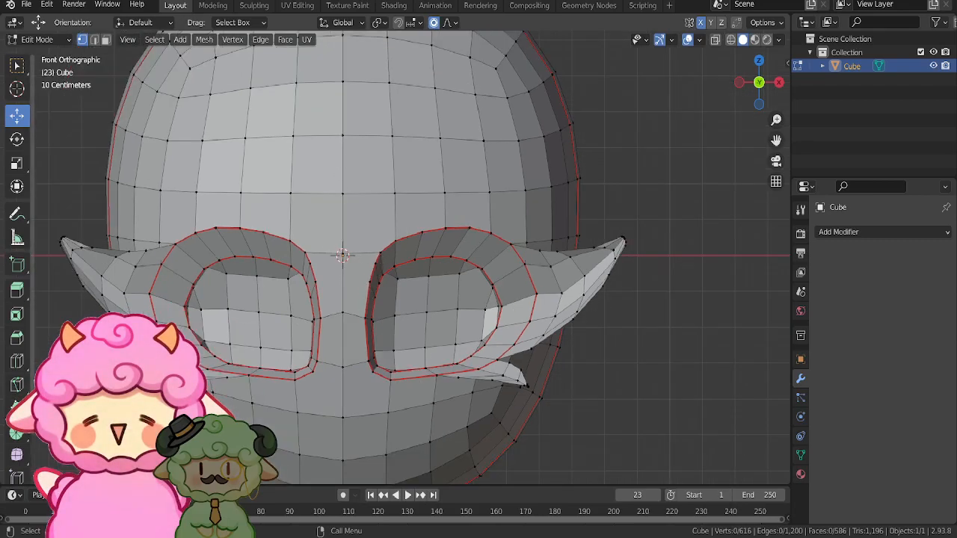
pyautogui.click(17, 384)
pyautogui.scroll(2, 373, 358)
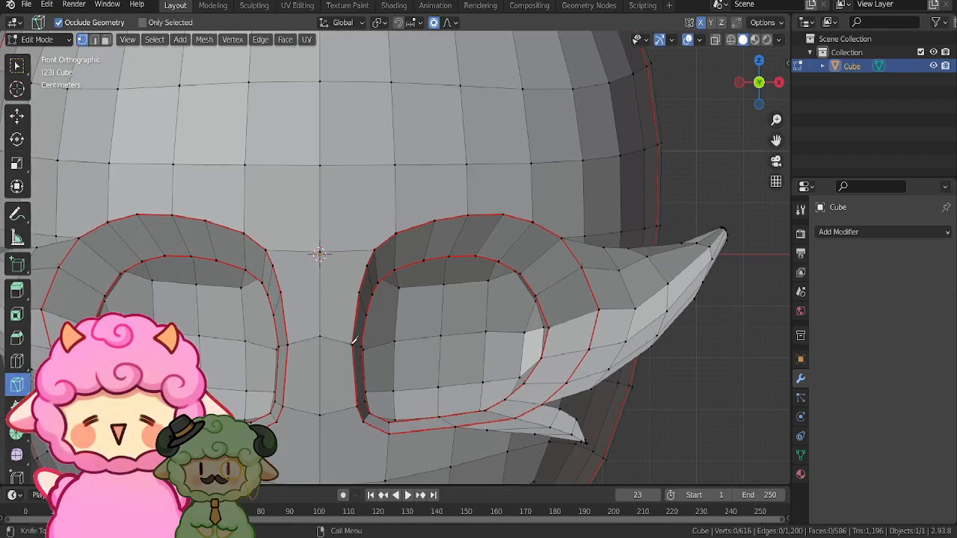
pyautogui.click(352, 344)
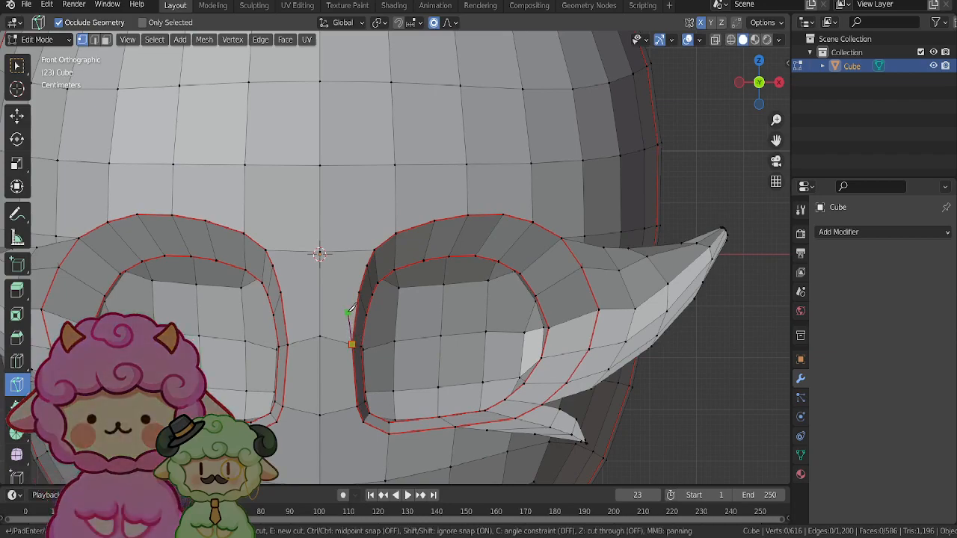
pyautogui.click(349, 258)
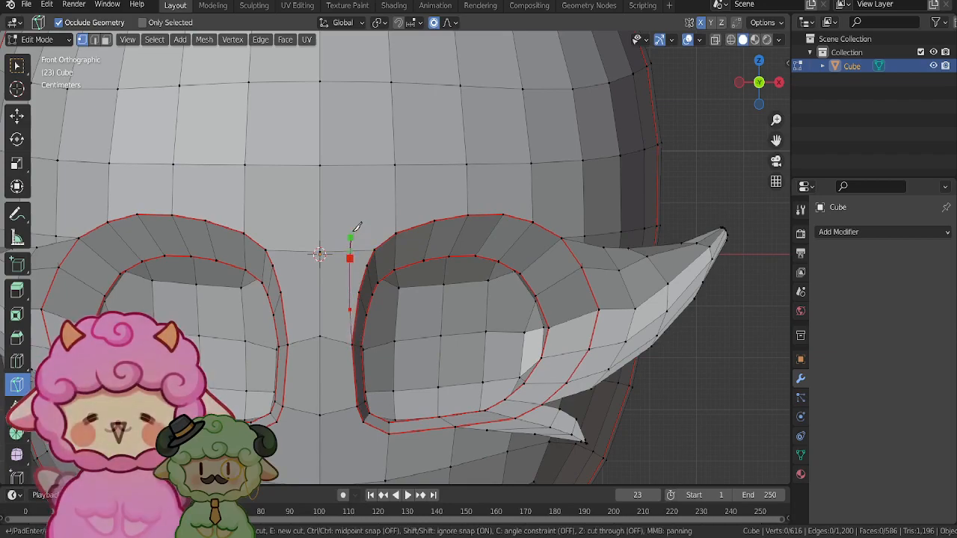
pyautogui.click(376, 176)
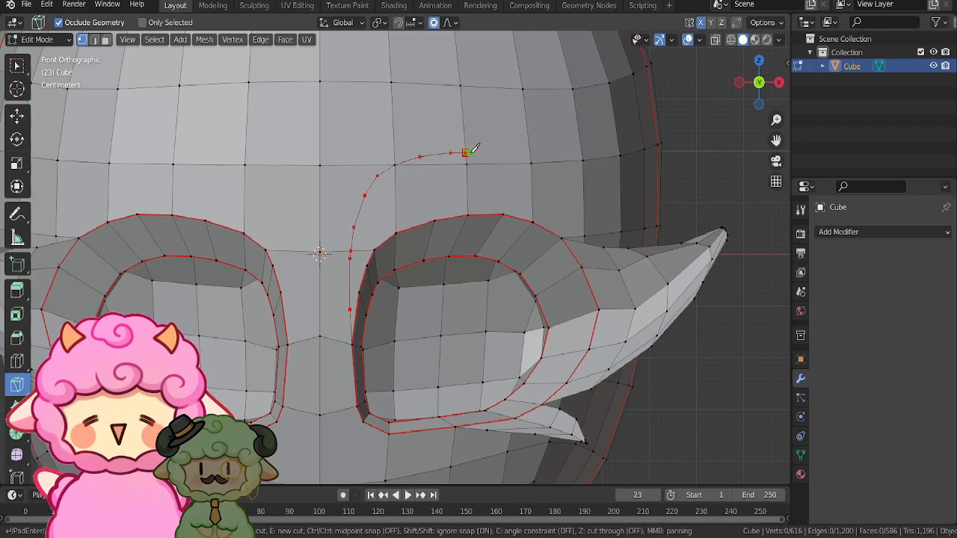
pyautogui.click(505, 163)
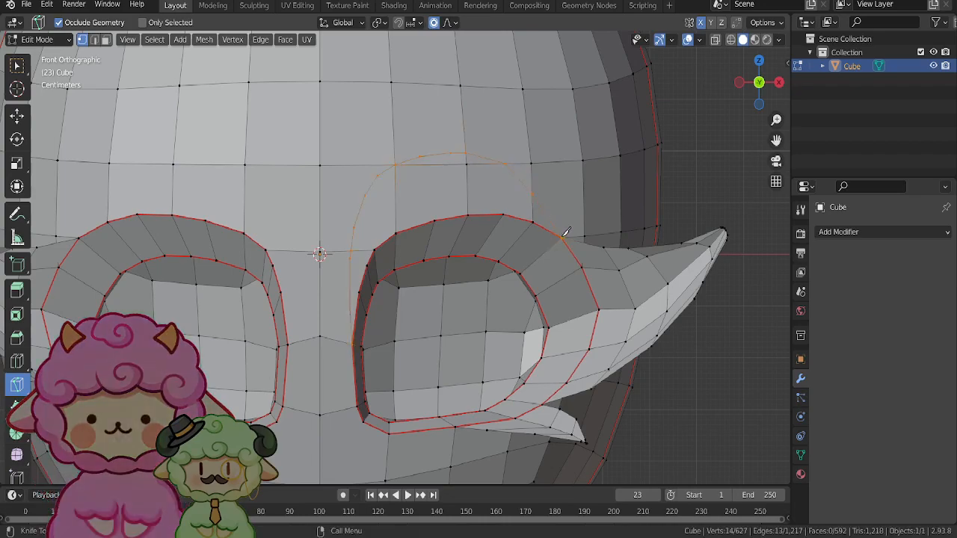
# - Mark the new arched edge line above the eye as a seam
pyautogui.press('u')
pyautogui.click(545, 223)
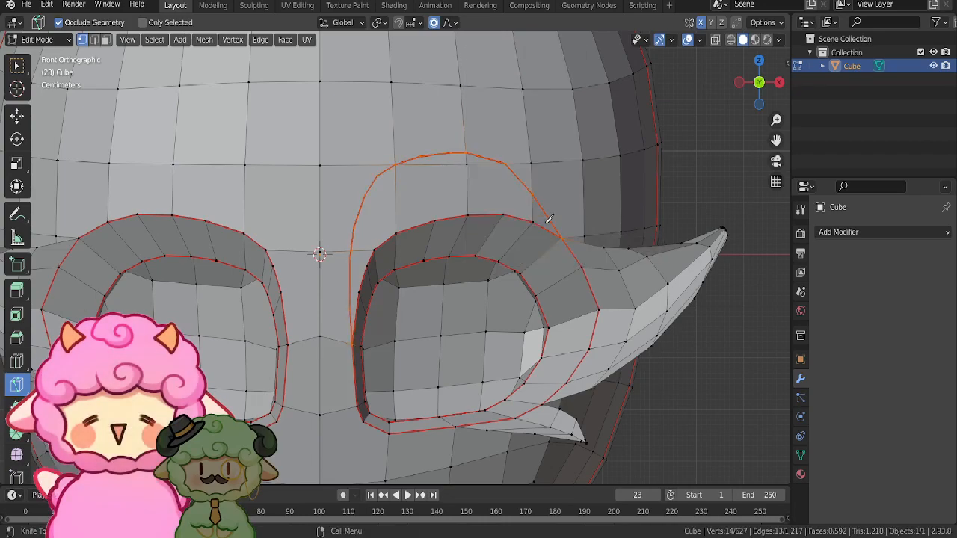
pyautogui.scroll(-3, 493, 206)
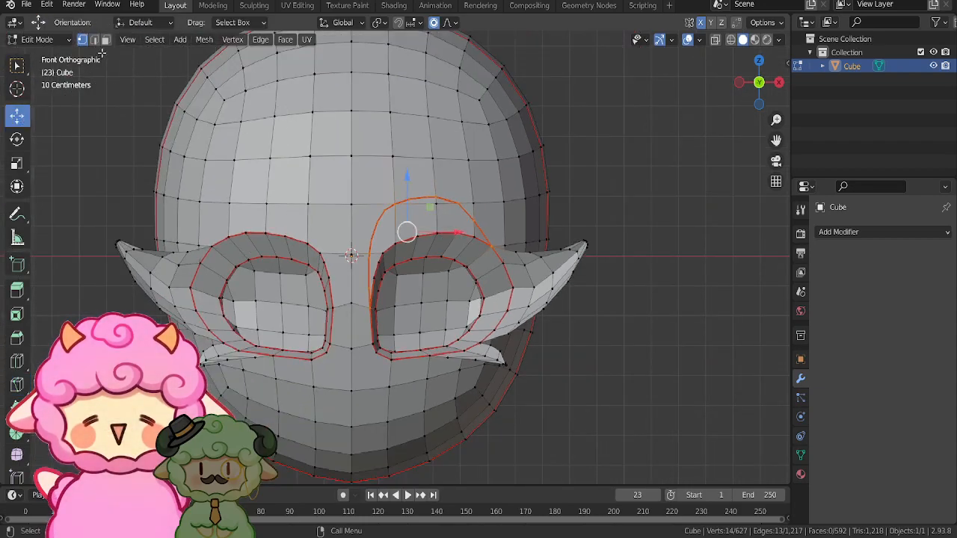
# - Select the whole head mesh and symmetrize it to mirror the arched seam above the other eye
pyautogui.keyDown('alt'); pyautogui.click(415, 216); pyautogui.keyUp('alt')
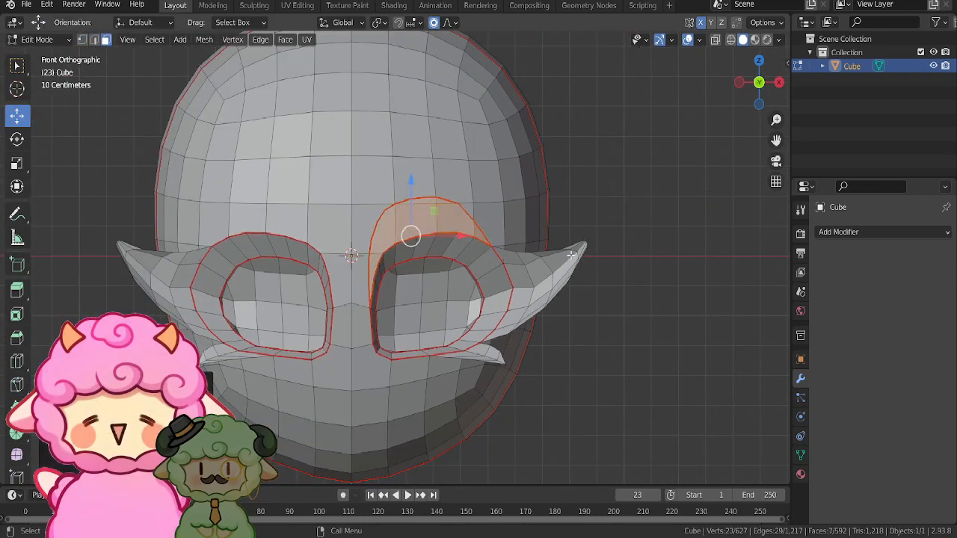
pyautogui.press('a')
pyautogui.click(614, 181)
pyautogui.click(455, 222)
pyautogui.press('l')
pyautogui.press('a')
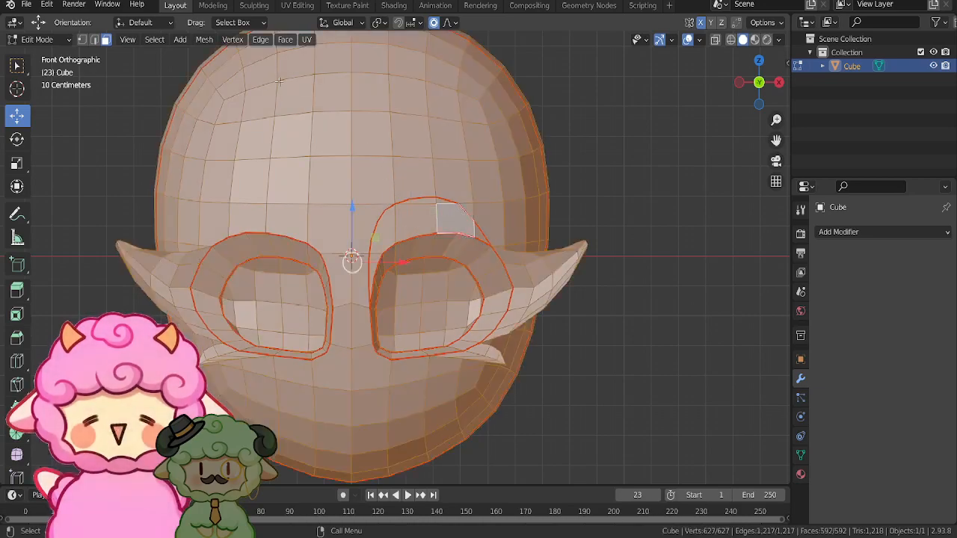
pyautogui.click(204, 39)
pyautogui.click(228, 230)
pyautogui.hotkey('alt', 'a')
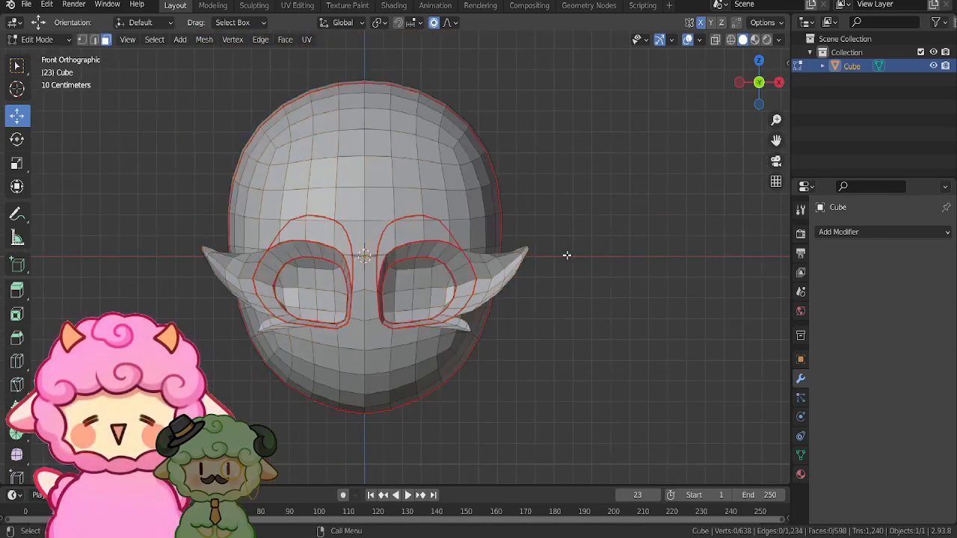
# - Move the vertex at the arched seam's outer upper bend slightly outward and down
pyautogui.scroll(2, 80, 118)
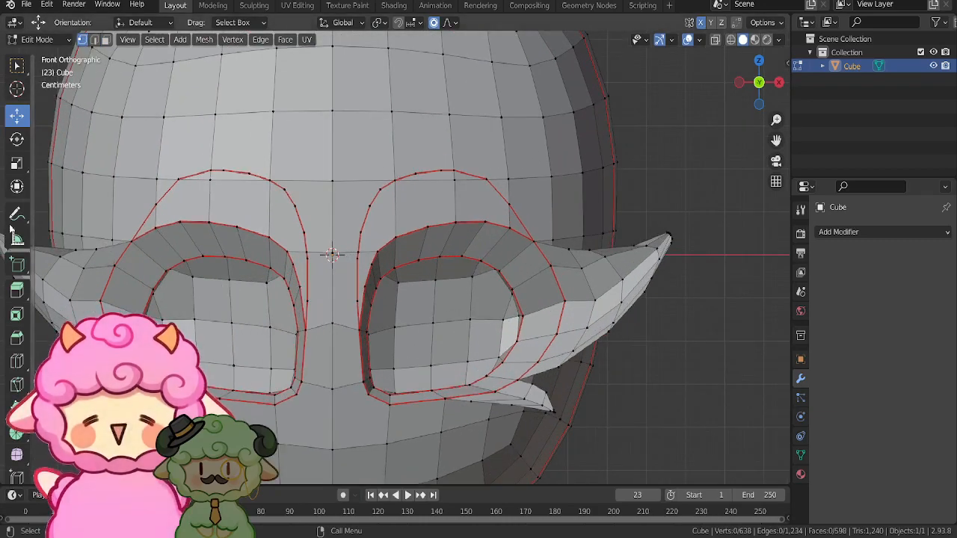
pyautogui.scroll(1, 504, 179)
pyautogui.moveTo(509, 171); pyautogui.dragTo(516, 178)
pyautogui.scroll(-4, 515, 179)
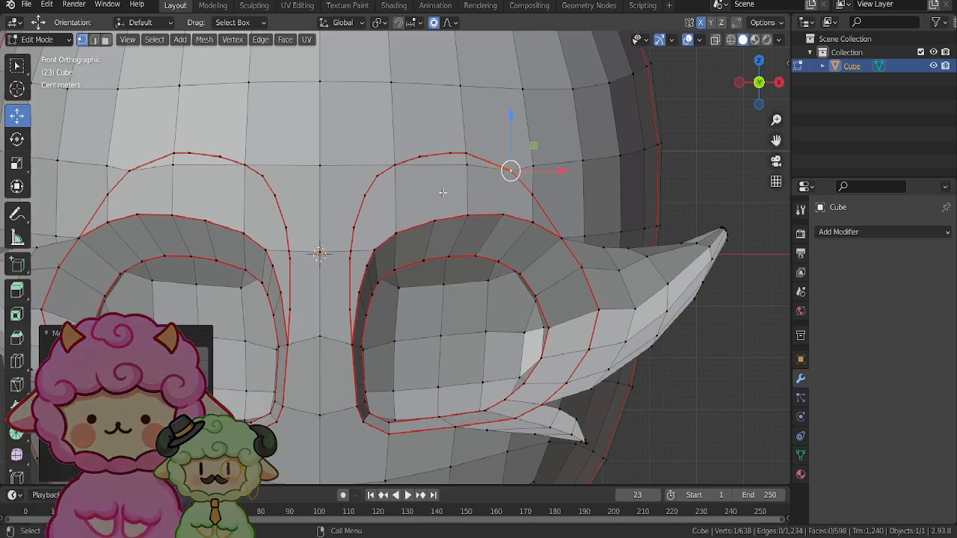
# - Reposition the eye socket rim's upper inner vertex and its lower inner corner vertex to refine the outline
pyautogui.click(375, 253)
pyautogui.moveTo(375, 253); pyautogui.dragTo(386, 267)
pyautogui.scroll(-4, 385, 261)
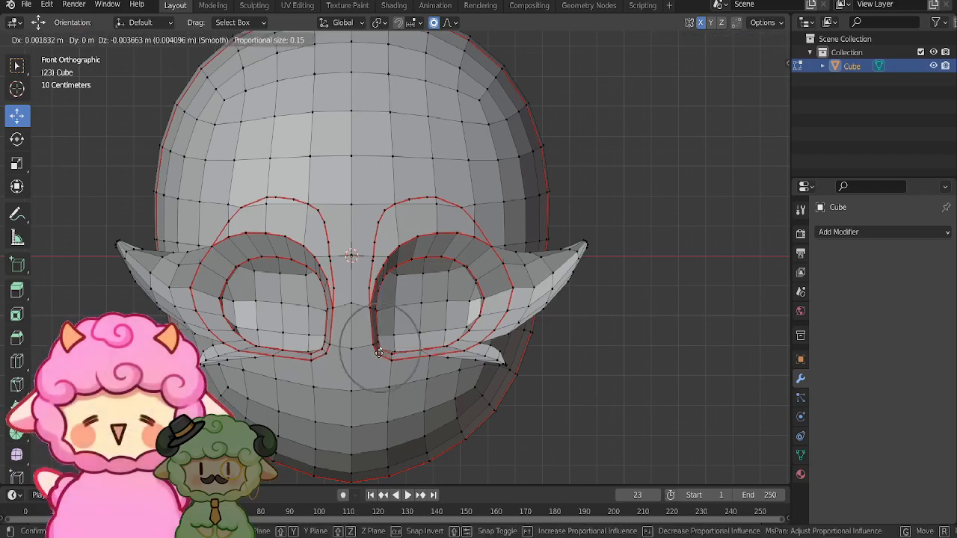
pyautogui.click(379, 350)
pyautogui.press('s')
pyautogui.scroll(-6, 380, 349)
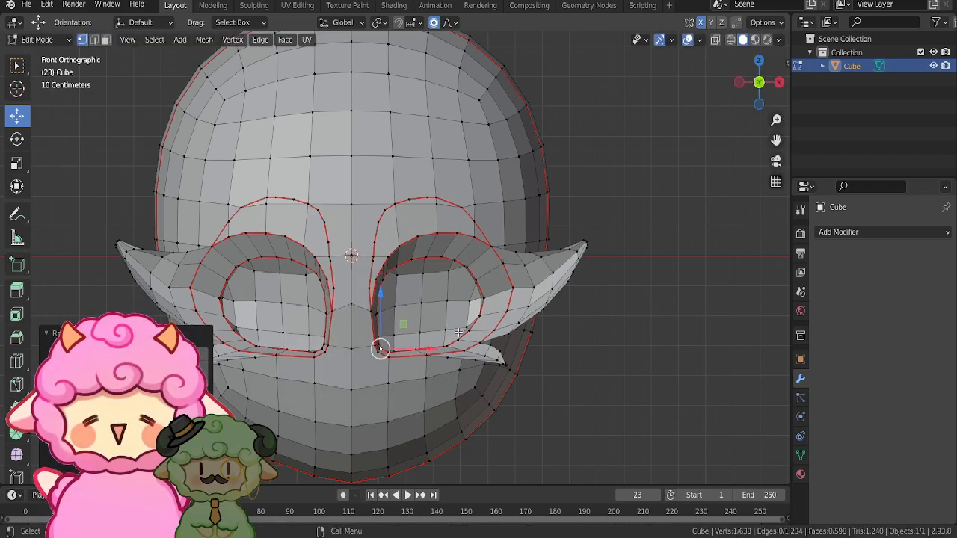
# - Adjust the vertices on the arched seam's inner side, shifting them slightly toward the nose bridge
pyautogui.click(371, 311)
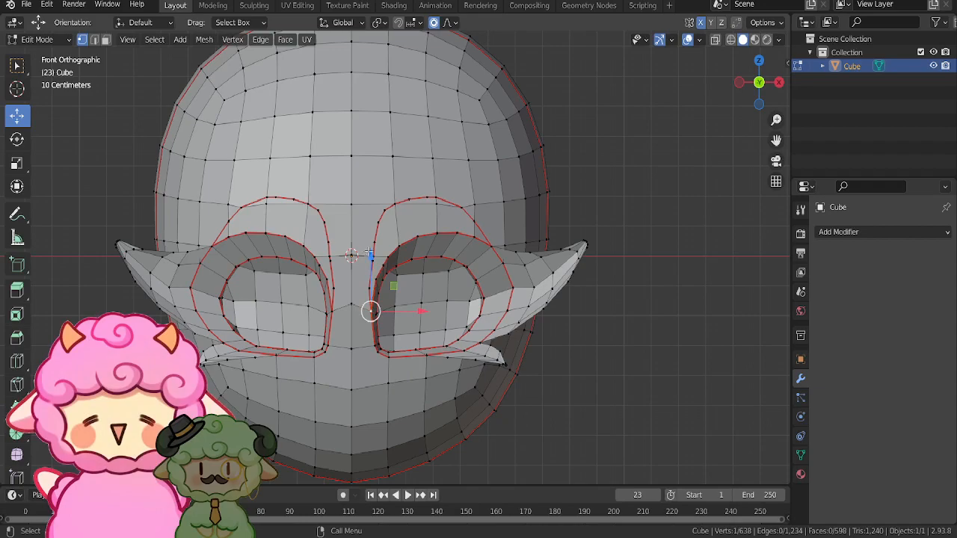
pyautogui.moveTo(414, 257); pyautogui.dragTo(406, 256)
pyautogui.scroll(-3, 603, 271)
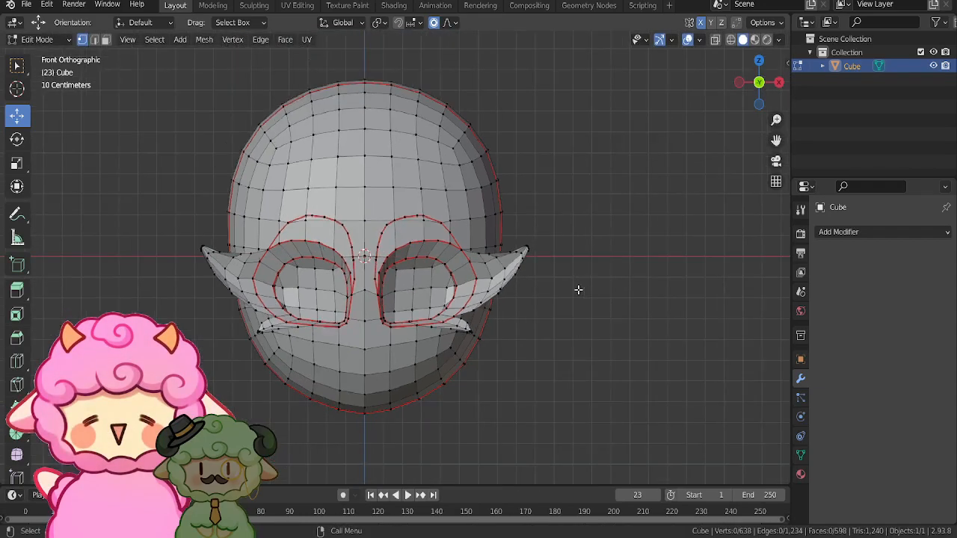
# - Lower the arched seam's top vertex slightly and reposition the vertex at its outer bend for a rounder curve
pyautogui.scroll(2, 525, 209)
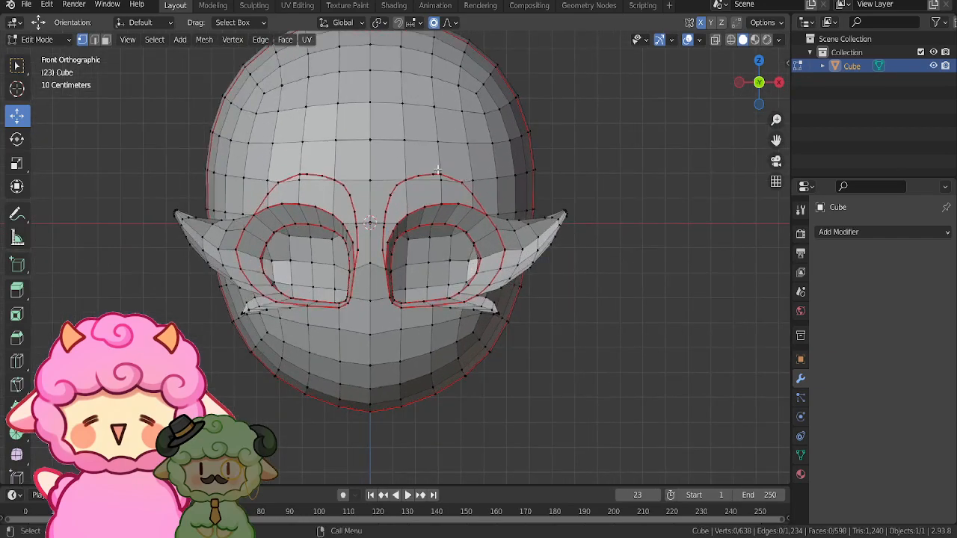
pyautogui.moveTo(441, 172); pyautogui.dragTo(440, 176)
pyautogui.scroll(4, 440, 176)
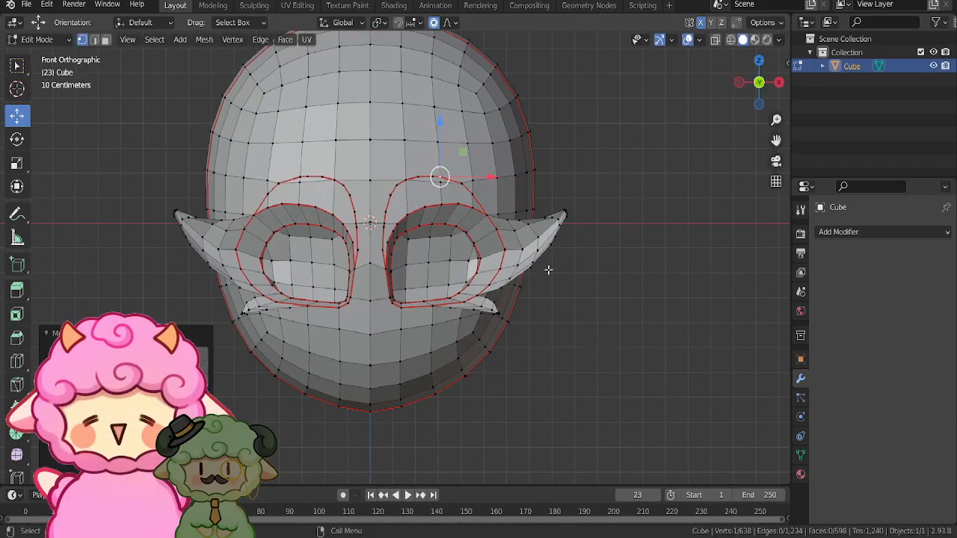
pyautogui.scroll(3, 530, 257)
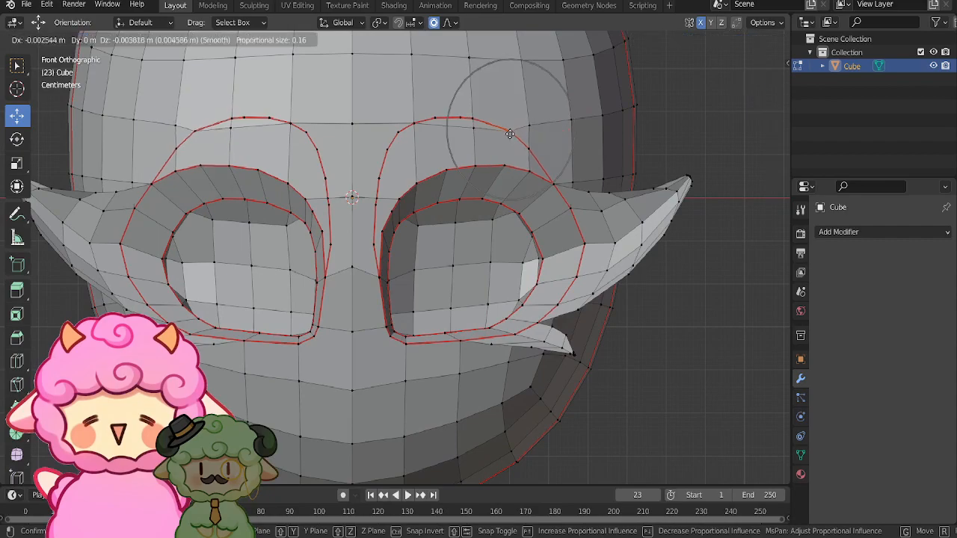
pyautogui.click(508, 138)
pyautogui.scroll(-3, 487, 154)
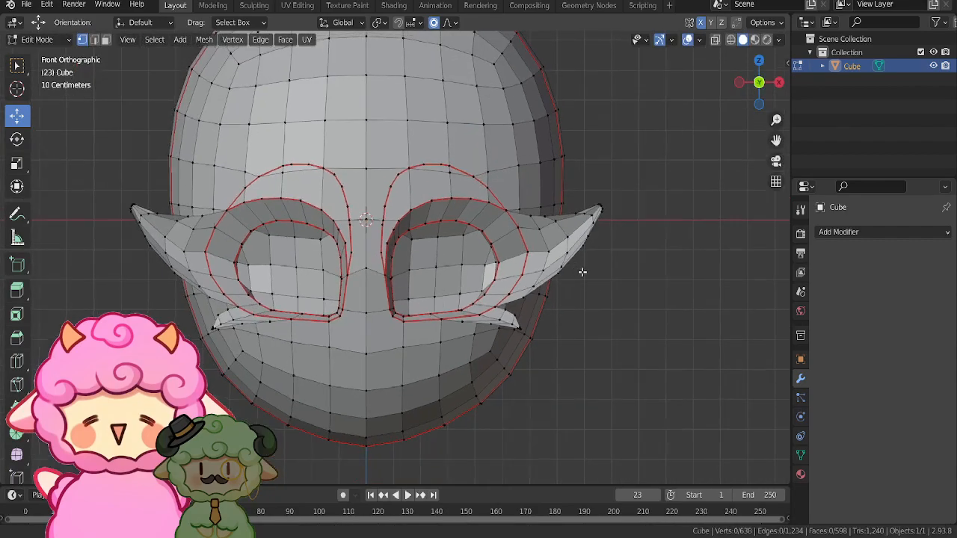
pyautogui.scroll(-2, 488, 278)
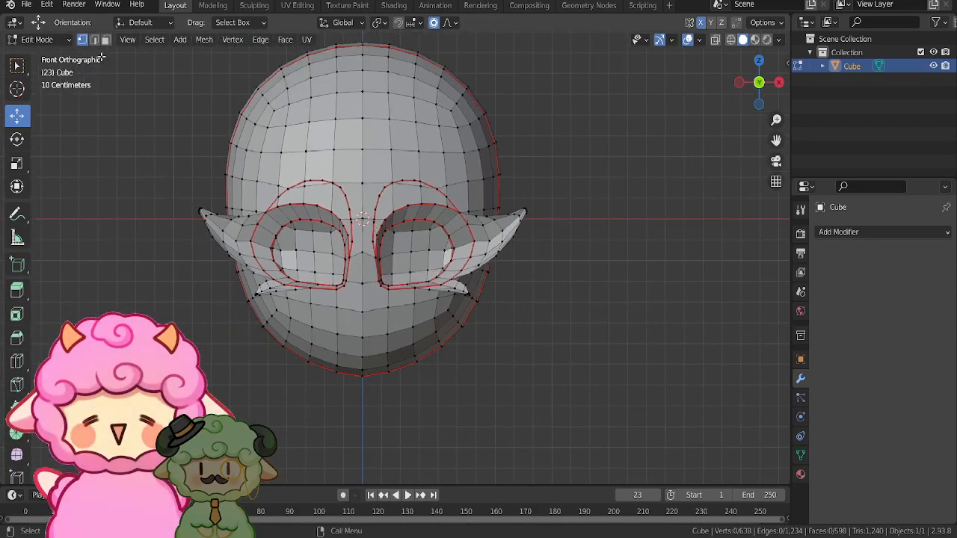
pyautogui.scroll(4, 373, 216)
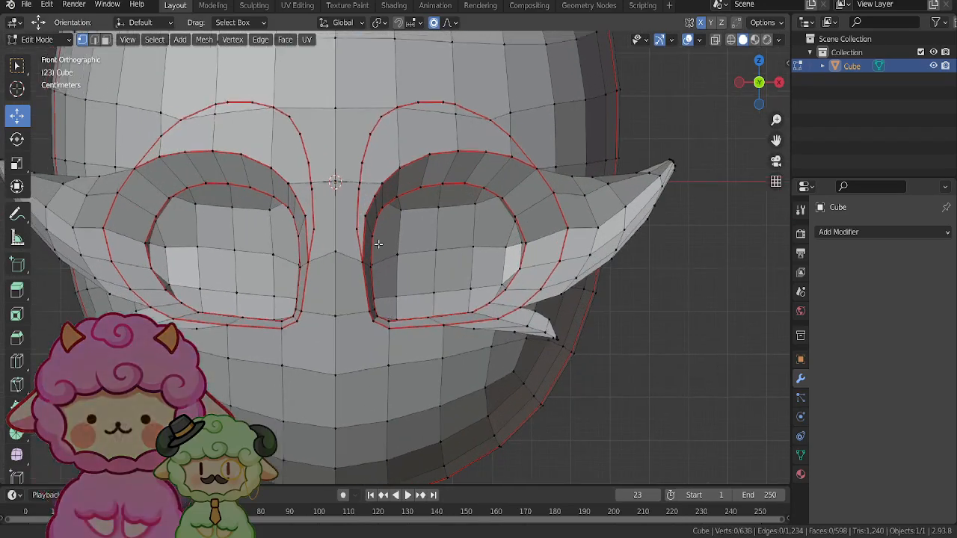
pyautogui.scroll(-4, 373, 216)
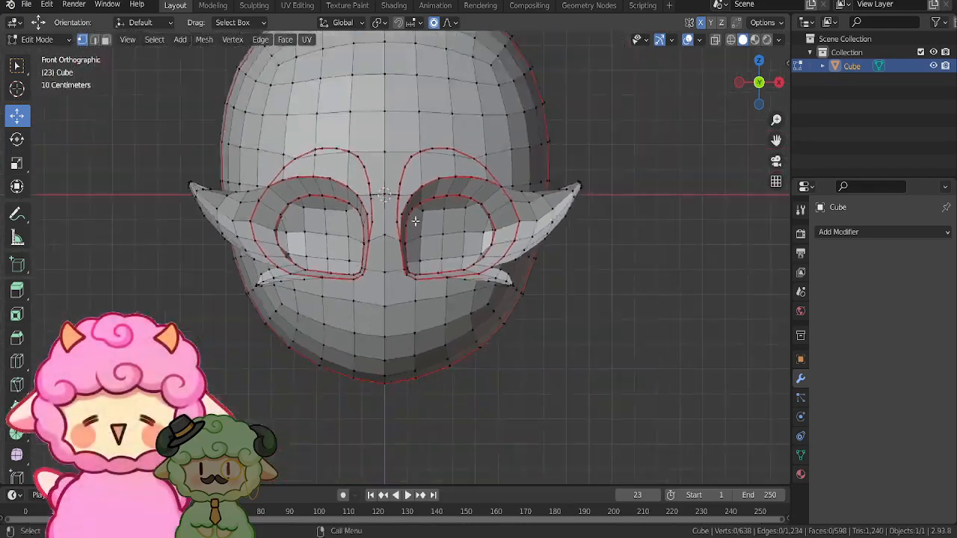
pyautogui.moveTo(419, 357)
pyautogui.keyDown('shift'); pyautogui.mouseDown(button='middle')
pyautogui.moveTo(421, 314)
pyautogui.moveTo(415, 354)
pyautogui.mouseUp(button='middle'); pyautogui.keyUp('shift')
pyautogui.scroll(4, 414, 354)
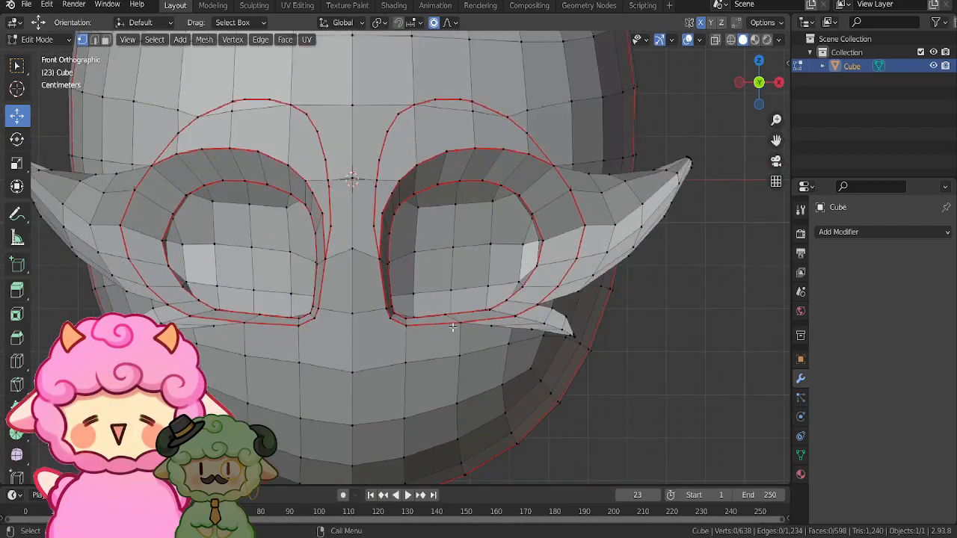
# - Add a cube inside the head mesh and subdivide its faces twice
pyautogui.scroll(-1, 453, 327)
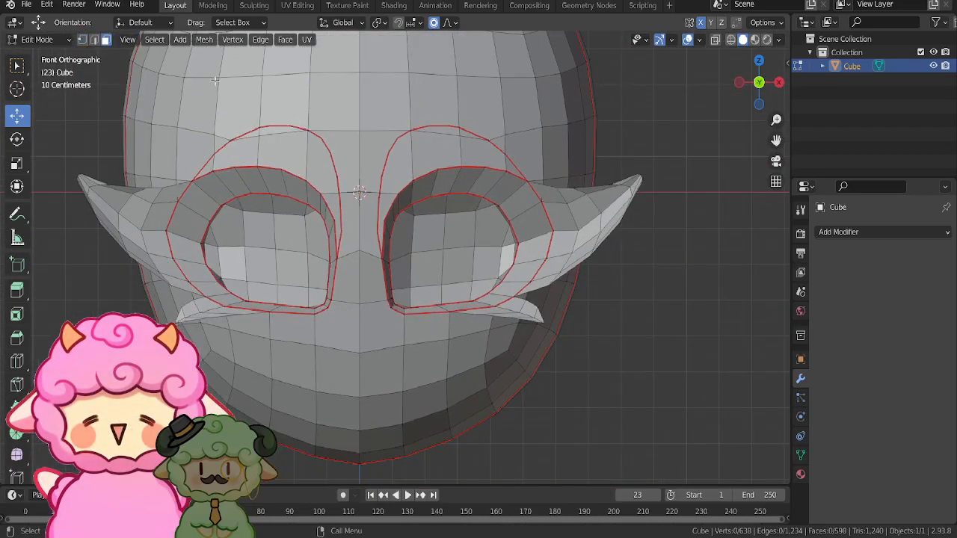
pyautogui.scroll(1, 183, 68)
pyautogui.click(204, 39)
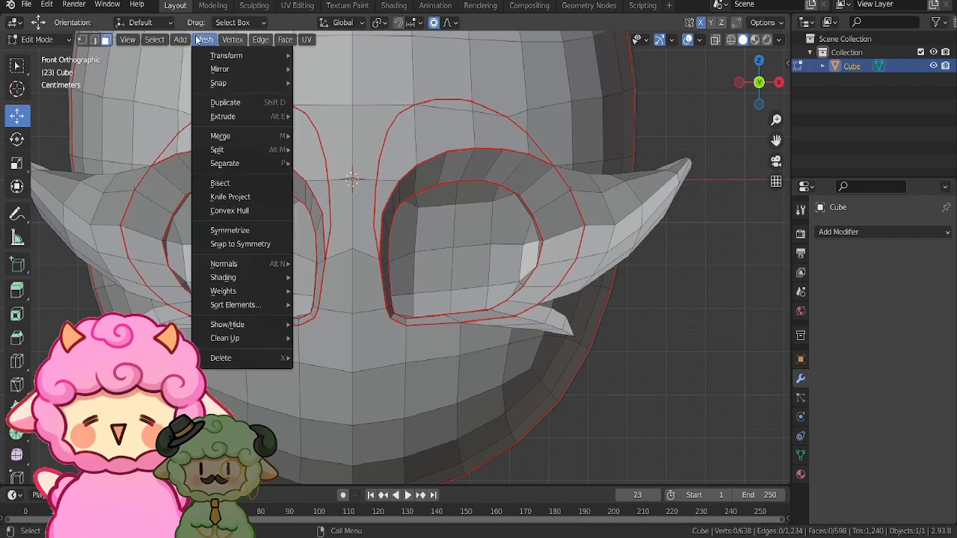
pyautogui.moveTo(181, 41)
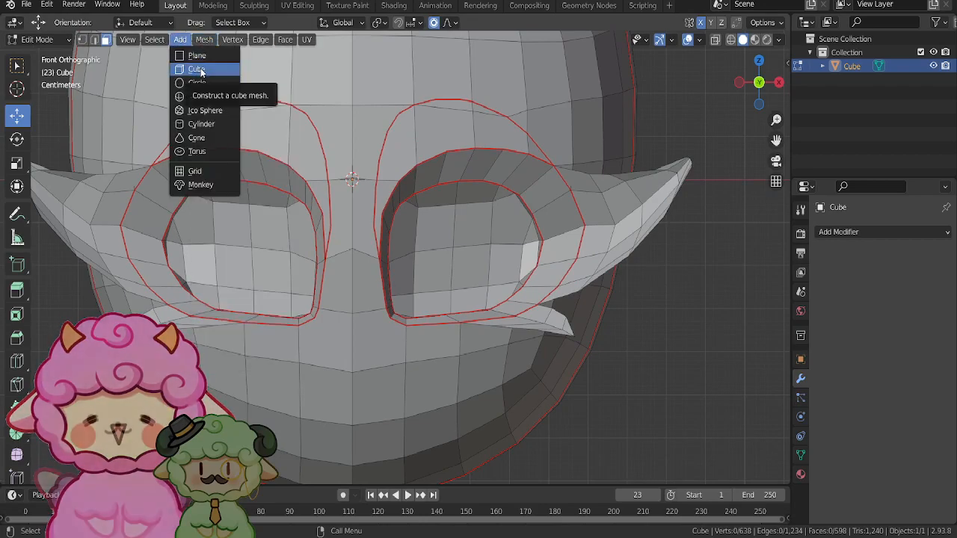
pyautogui.click(196, 69)
pyautogui.scroll(-4, 138, 131)
pyautogui.scroll(2, 346, 243)
pyautogui.rightClick(449, 256)
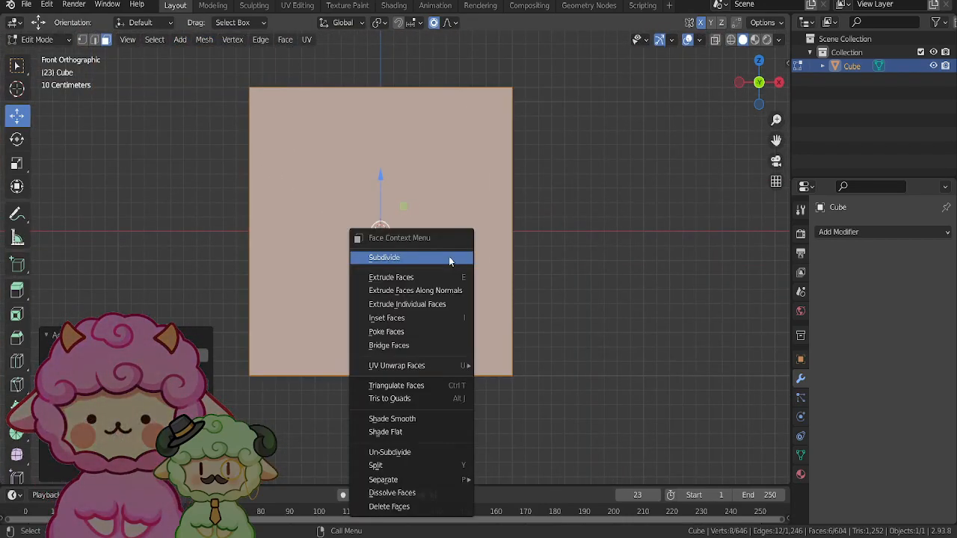
pyautogui.click(435, 253)
pyautogui.rightClick(359, 257)
pyautogui.click(359, 256)
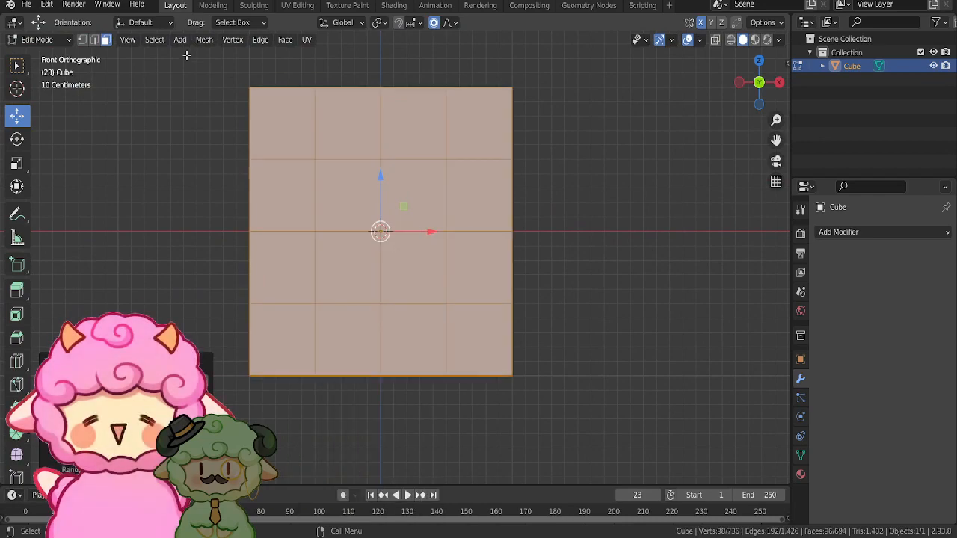
# - Apply Smooth Vertices ten times to the subdivided cube to round it into a ball
pyautogui.rightClick(415, 286)
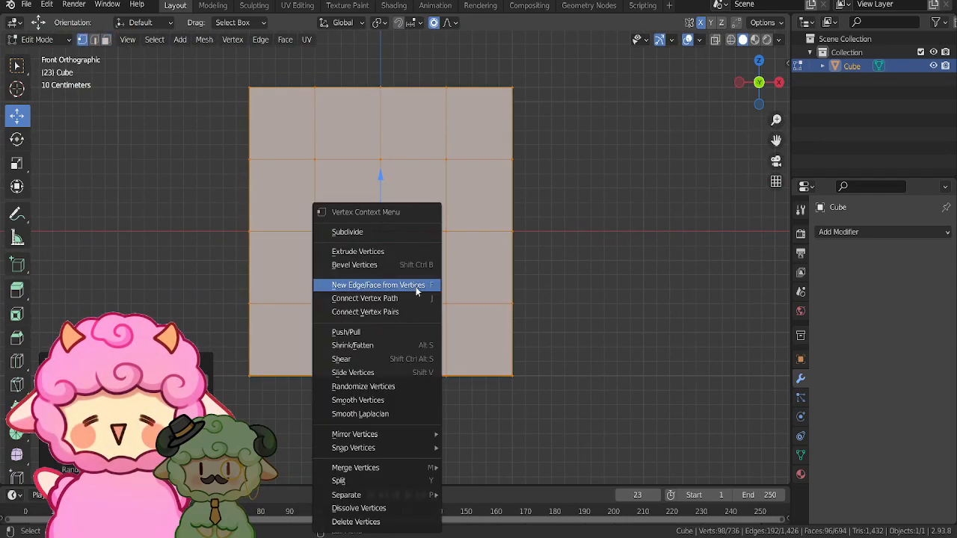
pyautogui.click(382, 400)
pyautogui.rightClick(380, 398)
pyautogui.click(380, 398)
pyautogui.rightClick(380, 399)
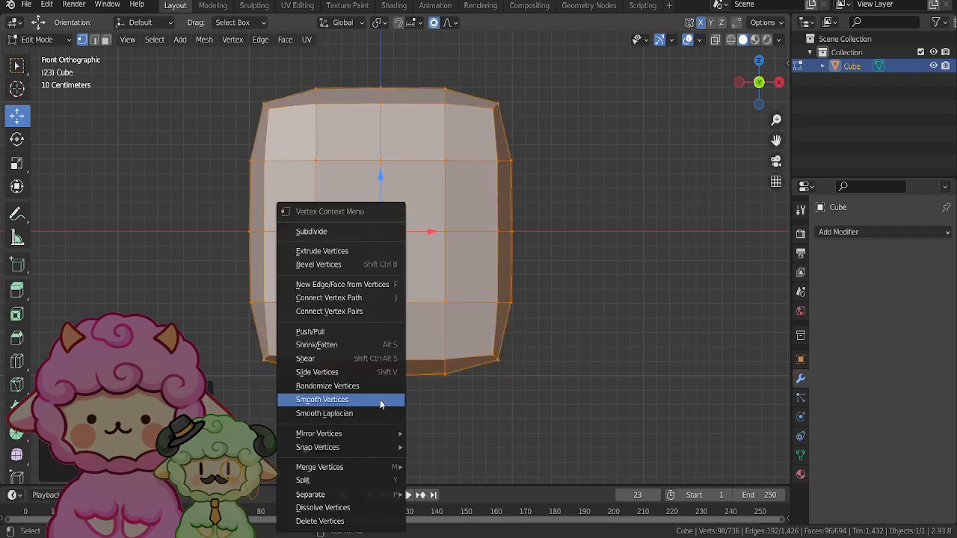
pyautogui.click(380, 400)
pyautogui.rightClick(379, 399)
pyautogui.click(380, 399)
pyautogui.rightClick(380, 399)
pyautogui.click(380, 399)
pyautogui.rightClick(380, 400)
pyautogui.click(380, 400)
pyautogui.rightClick(380, 399)
pyautogui.click(380, 399)
pyautogui.rightClick(380, 399)
pyautogui.click(380, 400)
pyautogui.rightClick(380, 399)
pyautogui.click(379, 399)
pyautogui.rightClick(380, 400)
pyautogui.click(380, 400)
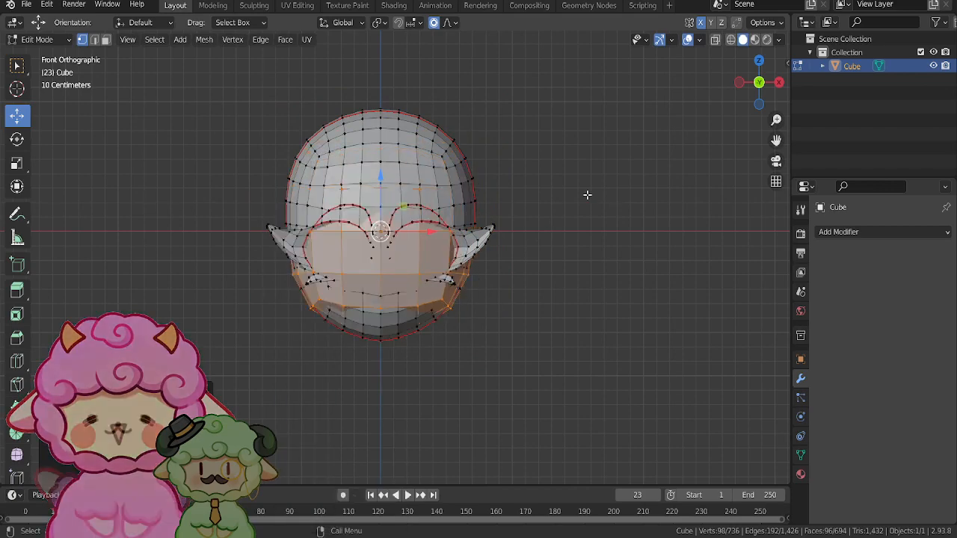
# - Scale the smoothed ball down uniformly so it fits inside the head
pyautogui.scroll(4, 569, 189)
pyautogui.press('s')
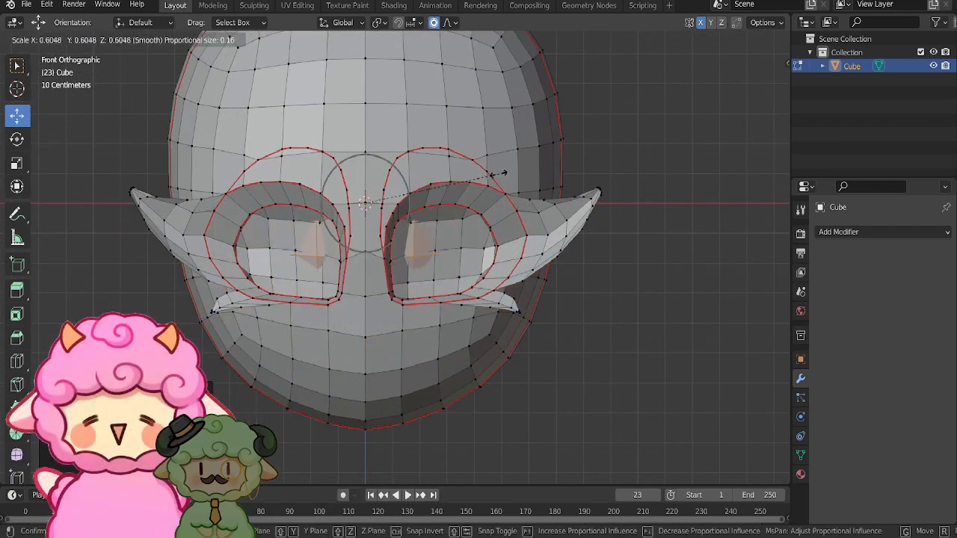
pyautogui.click(482, 173)
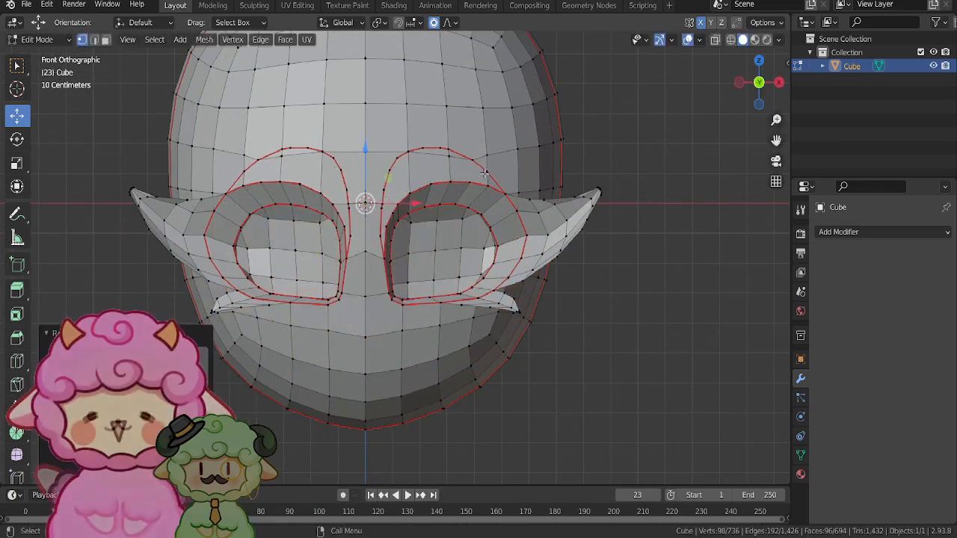
# - Turn on X-ray, move the ball into the positive-X eye socket and shrink it to fit the opening
pyautogui.click(715, 40)
pyautogui.moveTo(368, 204); pyautogui.dragTo(622, 206)
pyautogui.hotkey('ctrl', 'z')
pyautogui.moveTo(364, 204); pyautogui.dragTo(444, 235)
pyautogui.press('s')
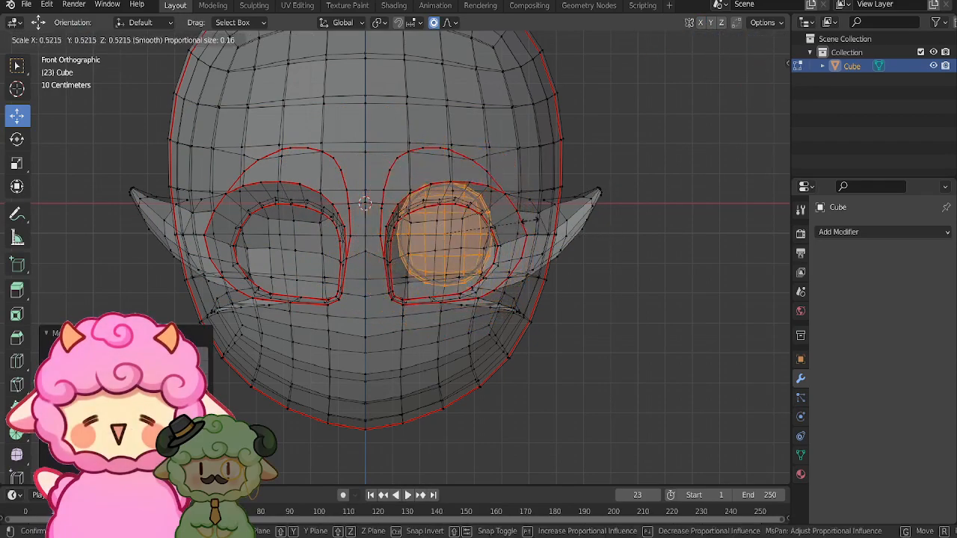
# - Flatten the ball along Y from the side view and move it forward into the eye socket
pyautogui.click(779, 83)
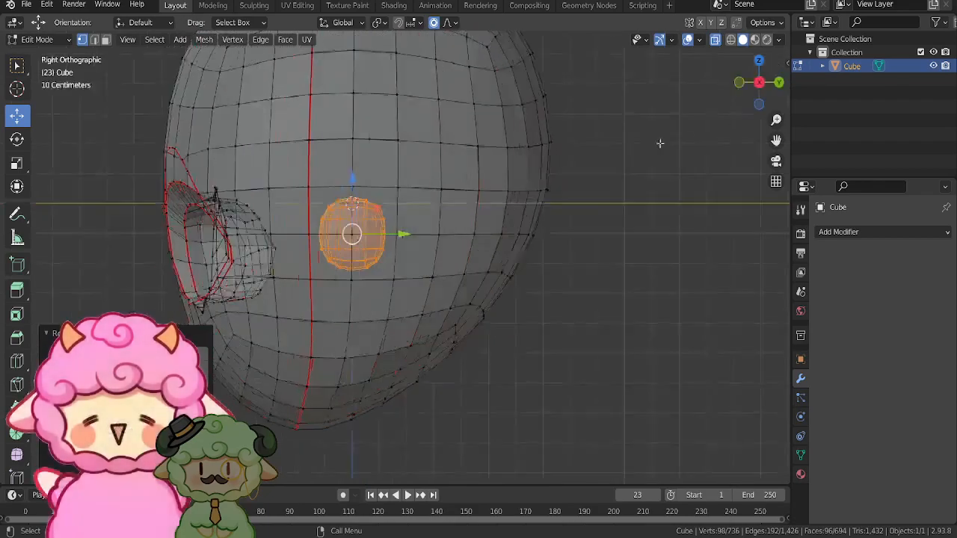
pyautogui.click(19, 165)
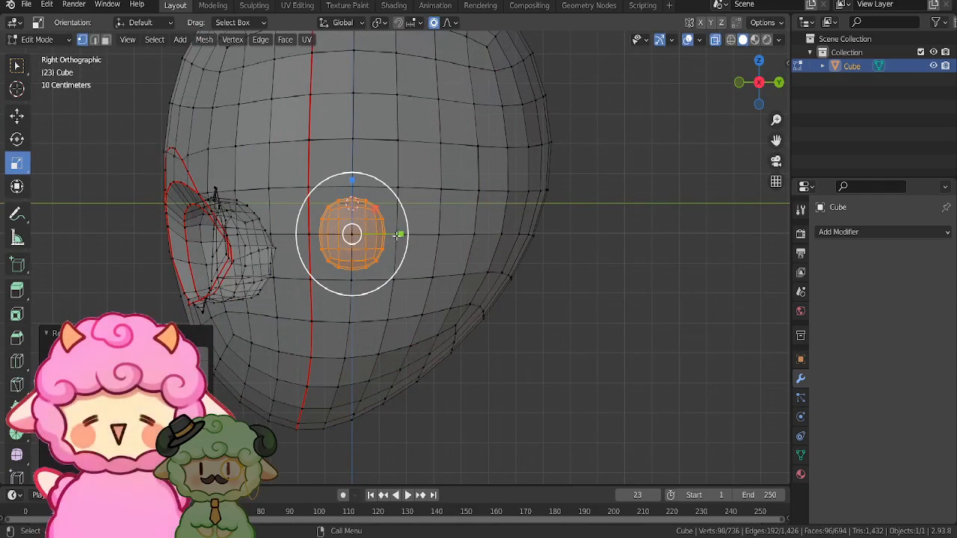
pyautogui.moveTo(401, 235); pyautogui.dragTo(204, 240)
pyautogui.click(17, 114)
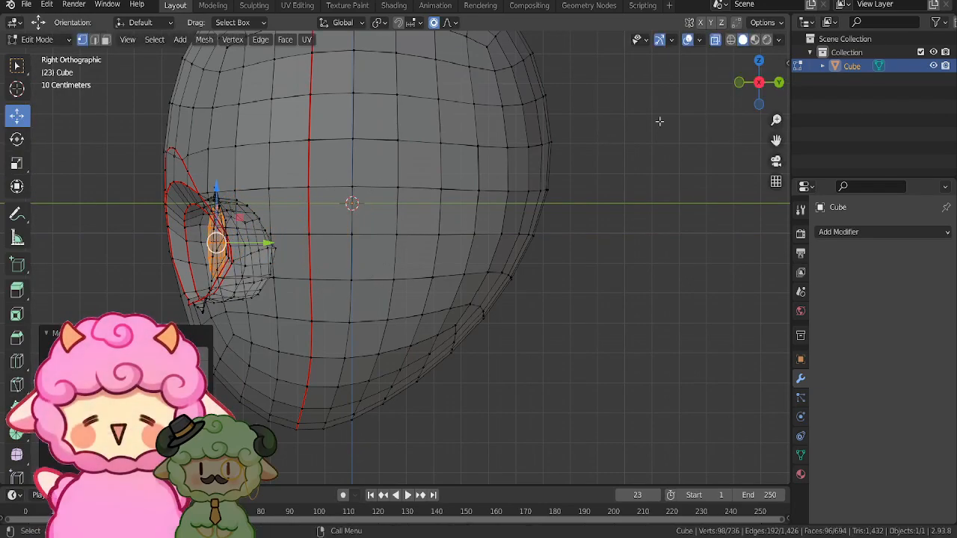
# - Shift the flattened eyeball toward the inner side of the socket and adjust its overall size from the front
pyautogui.moveTo(746, 86); pyautogui.dragTo(735, 84)
pyautogui.click(740, 82)
pyautogui.scroll(4, 488, 228)
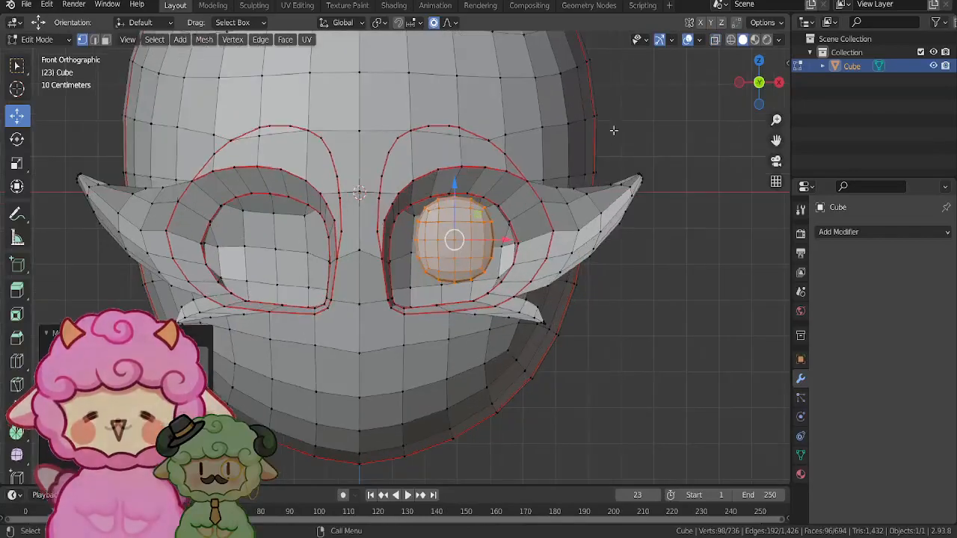
pyautogui.moveTo(447, 251); pyautogui.dragTo(444, 252)
pyautogui.scroll(-3, 444, 252)
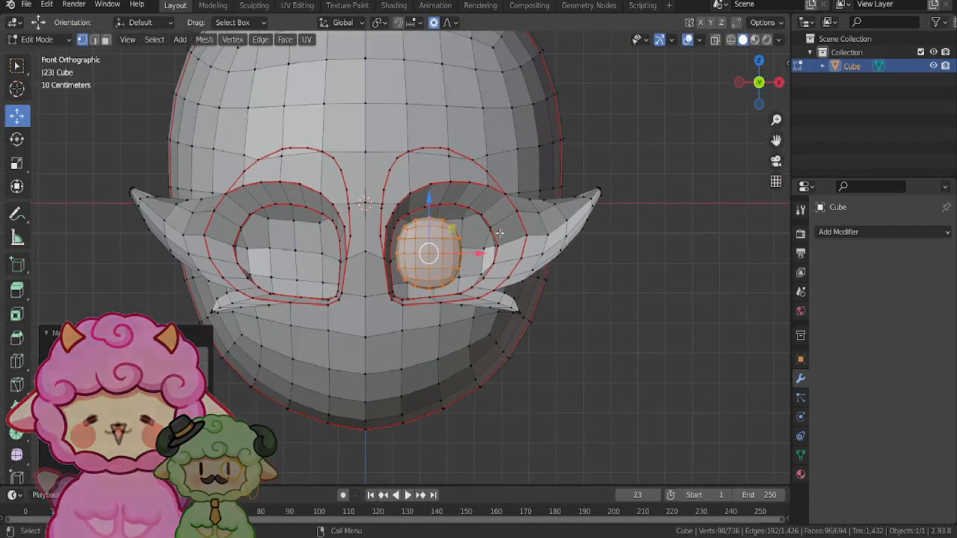
pyautogui.press('s')
pyautogui.click(560, 200)
# - Try another uniform rescale of the eyeball while viewing it at an angle, and undo it
pyautogui.moveTo(493, 228); pyautogui.dragTo(493, 176, button='middle')
pyautogui.scroll(3, 493, 176)
pyautogui.moveTo(482, 127); pyautogui.dragTo(440, 174, button='middle')
pyautogui.moveTo(440, 210); pyautogui.dragTo(489, 243, button='middle')
pyautogui.press('s')
pyautogui.click(533, 172)
pyautogui.hotkey('ctrl', 'z')
# - Nudge the eyeball's position in the socket and thin it slightly along Y from the side view
pyautogui.rightClick(541, 277)
pyautogui.click(540, 277)
pyautogui.moveTo(441, 206); pyautogui.dragTo(429, 207)
pyautogui.moveTo(429, 206)
pyautogui.mouseDown(button='middle')
pyautogui.moveTo(464, 224)
pyautogui.moveTo(430, 202)
pyautogui.moveTo(386, 223)
pyautogui.moveTo(418, 217)
pyautogui.mouseUp(button='middle')
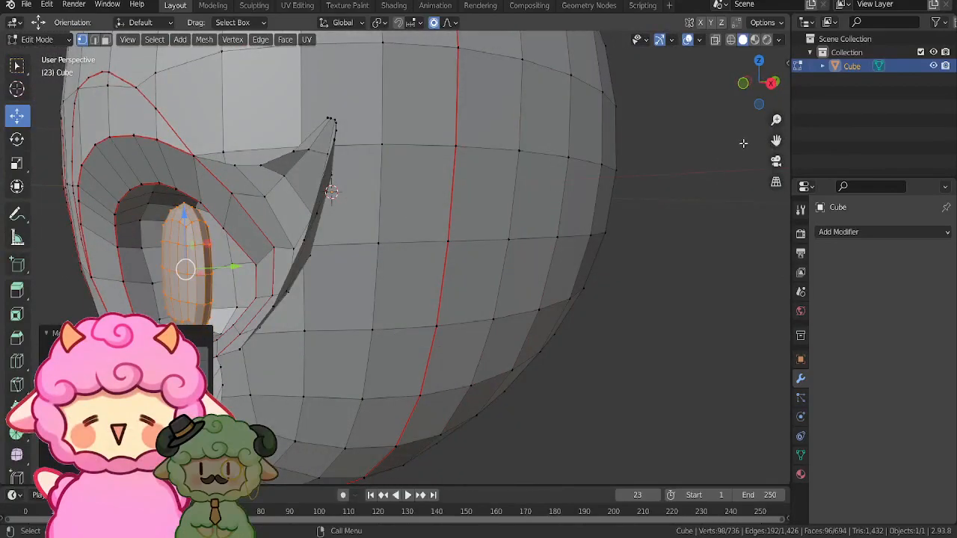
pyautogui.click(771, 84)
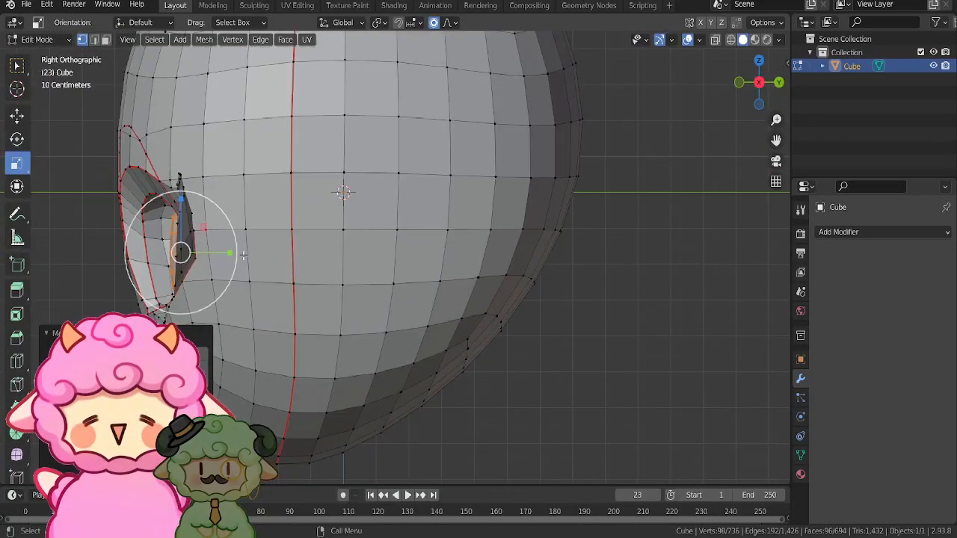
pyautogui.moveTo(232, 254)
pyautogui.mouseDown()
pyautogui.moveTo(207, 249)
pyautogui.moveTo(224, 253)
pyautogui.mouseUp()
# - Select the whole eyeball and move it about 0.016 m deeper into the socket along Y
pyautogui.scroll(2, 224, 253)
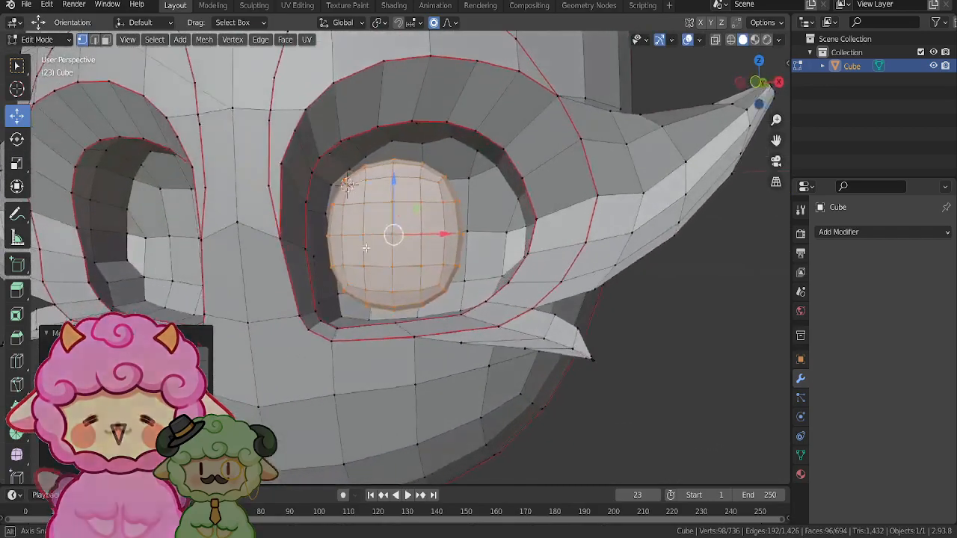
pyautogui.moveTo(366, 247); pyautogui.dragTo(403, 188, button='middle')
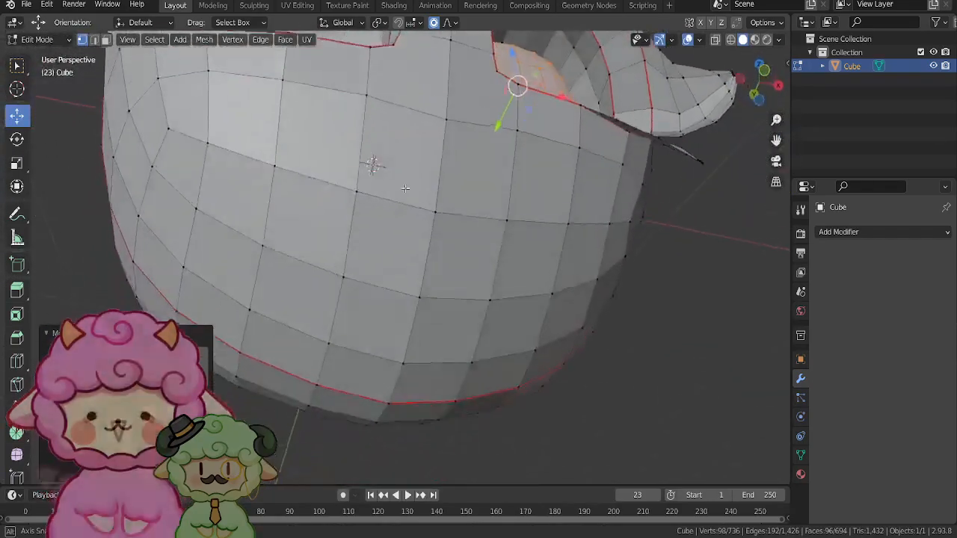
pyautogui.scroll(-4, 404, 188)
pyautogui.click(599, 292)
pyautogui.moveTo(591, 277); pyautogui.dragTo(361, 302, button='middle')
pyautogui.scroll(4, 390, 330)
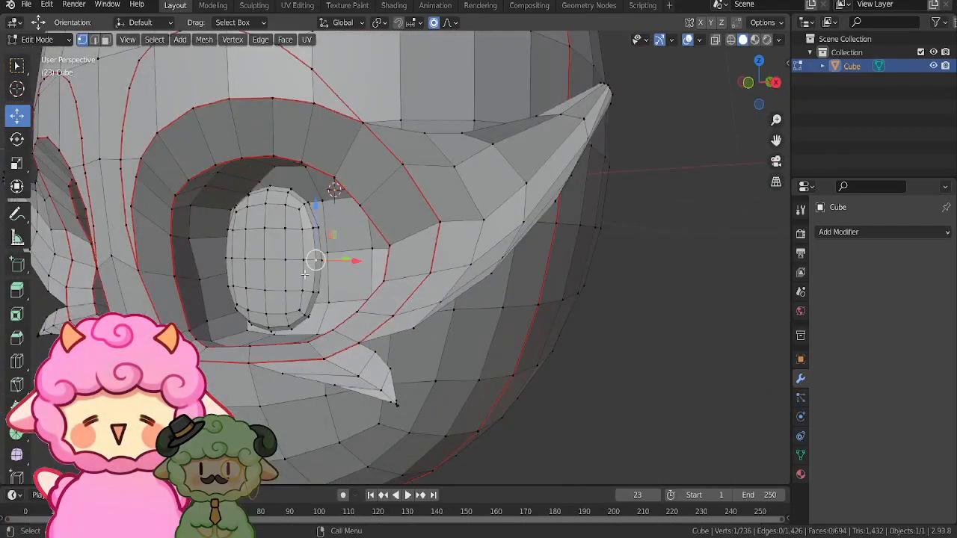
pyautogui.moveTo(305, 258); pyautogui.dragTo(305, 257)
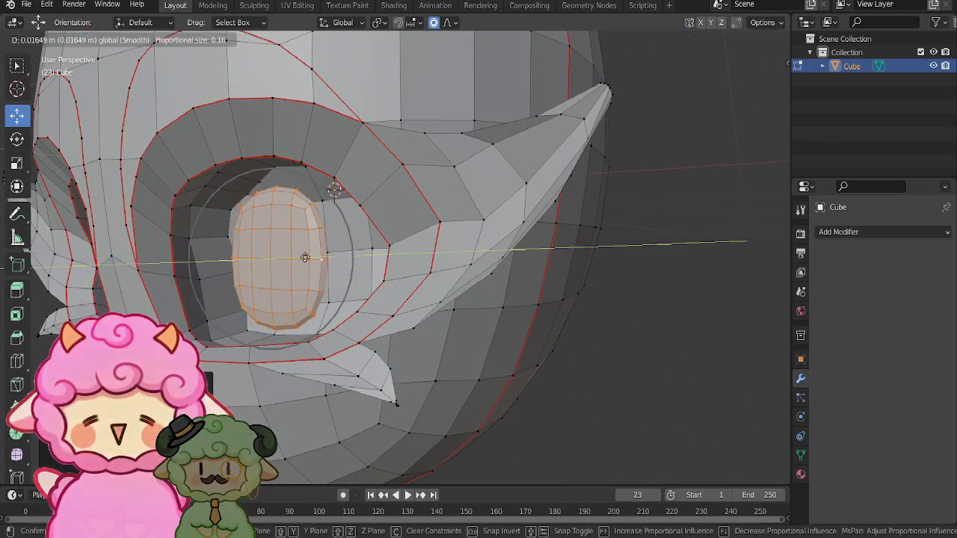
pyautogui.moveTo(315, 274); pyautogui.dragTo(367, 259, button='middle')
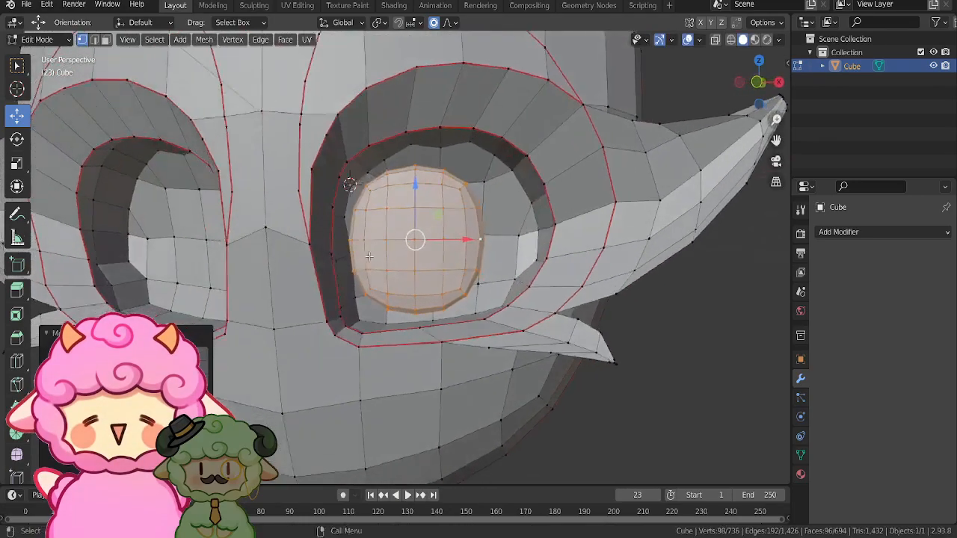
pyautogui.scroll(-6, 367, 259)
pyautogui.click(553, 272)
pyautogui.moveTo(523, 329); pyautogui.dragTo(566, 250, button='middle')
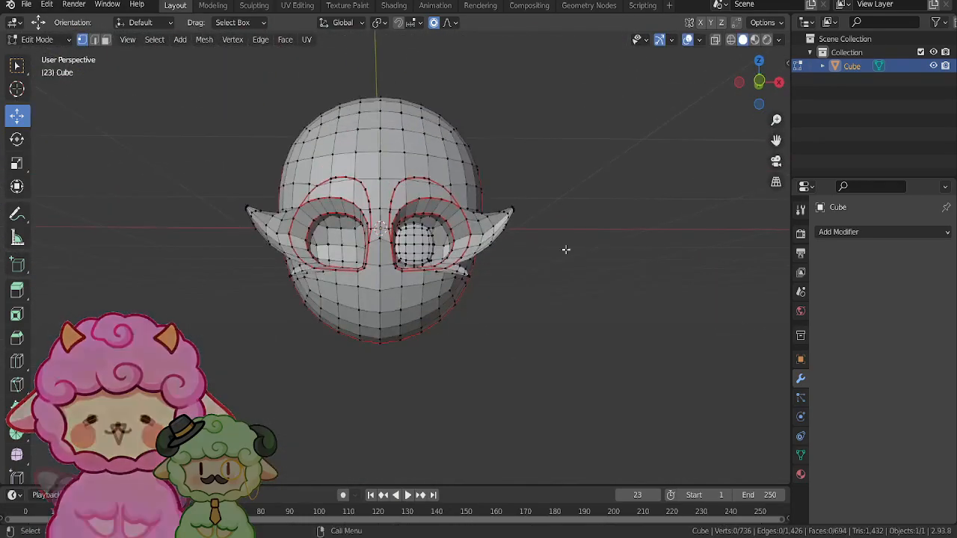
# - Symmetrize the linked eyeball geometry into the opposite socket and enable X-axis mesh mirroring
pyautogui.click(758, 80)
pyautogui.scroll(4, 404, 254)
pyautogui.click(421, 254)
pyautogui.hotkey('ctrl', 'l')
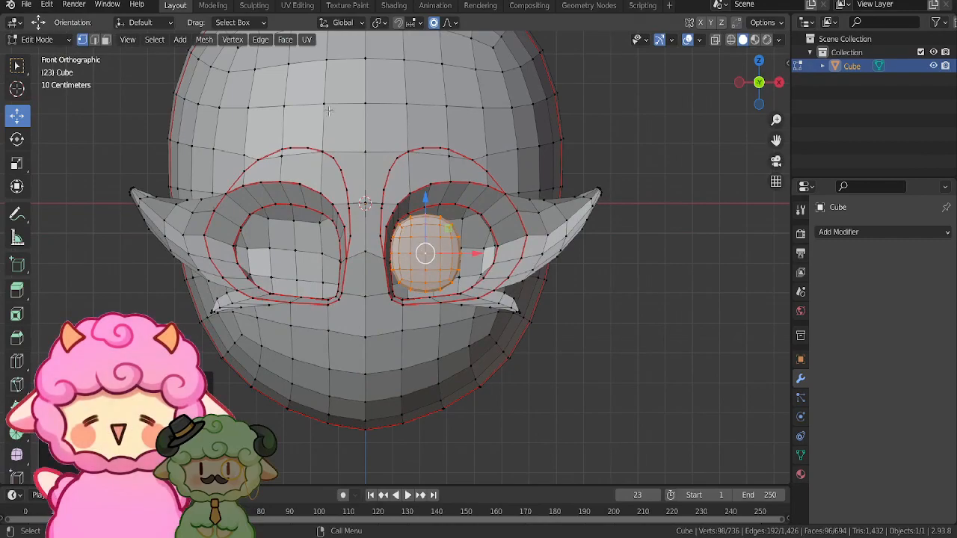
pyautogui.click(204, 39)
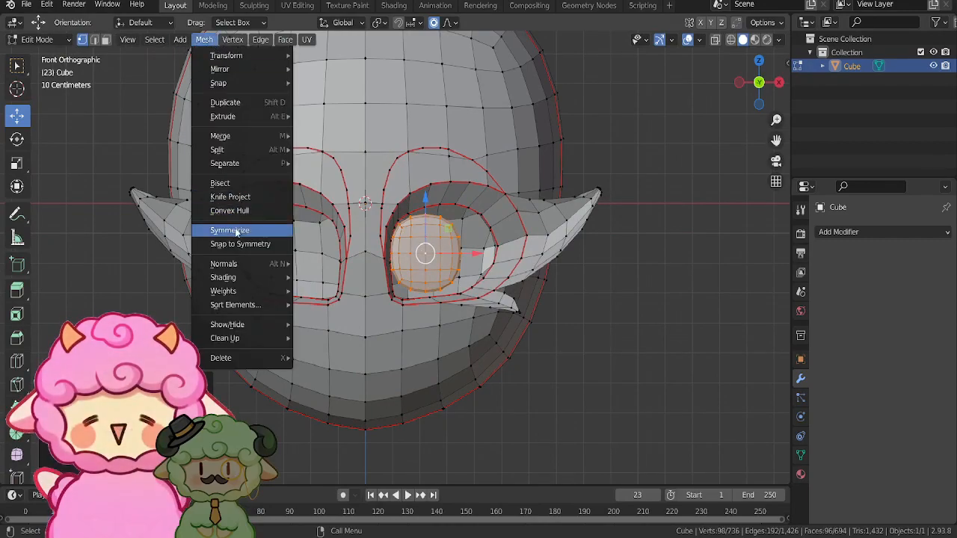
pyautogui.click(224, 223)
pyautogui.hotkey('alt', 'a')
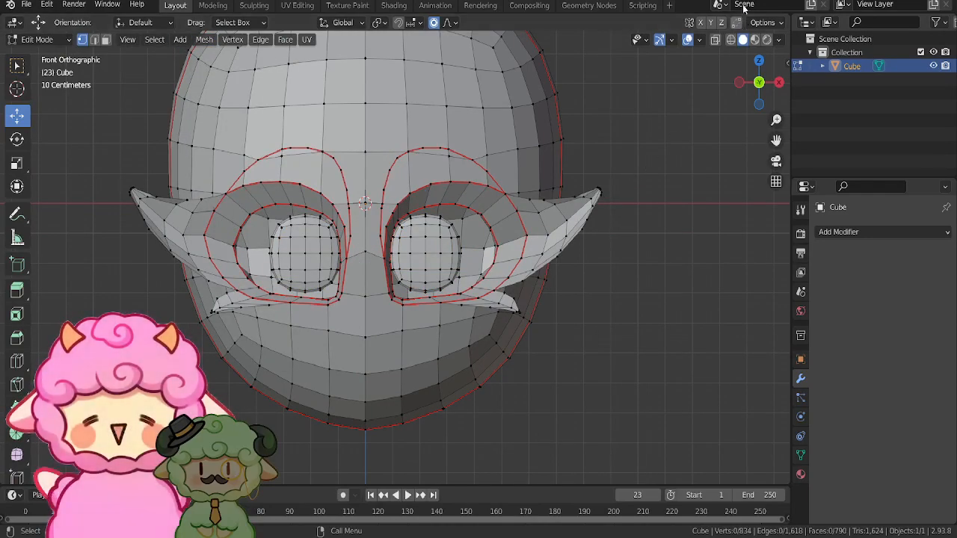
pyautogui.click(701, 21)
# - Try pulling the vertex on the side of the head outward with proportional editing and X mirroring, and undo it
pyautogui.click(564, 139)
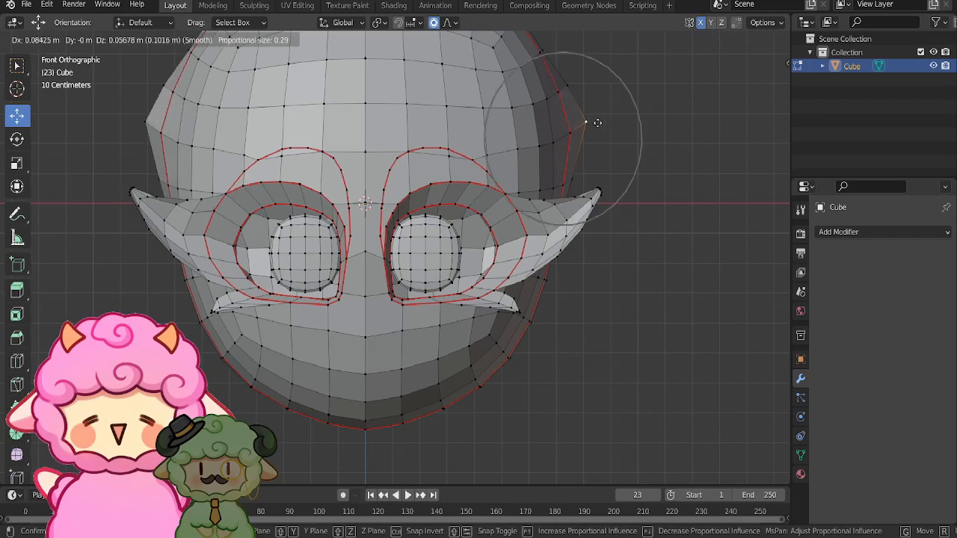
pyautogui.click(639, 123)
pyautogui.scroll(-3, 635, 129)
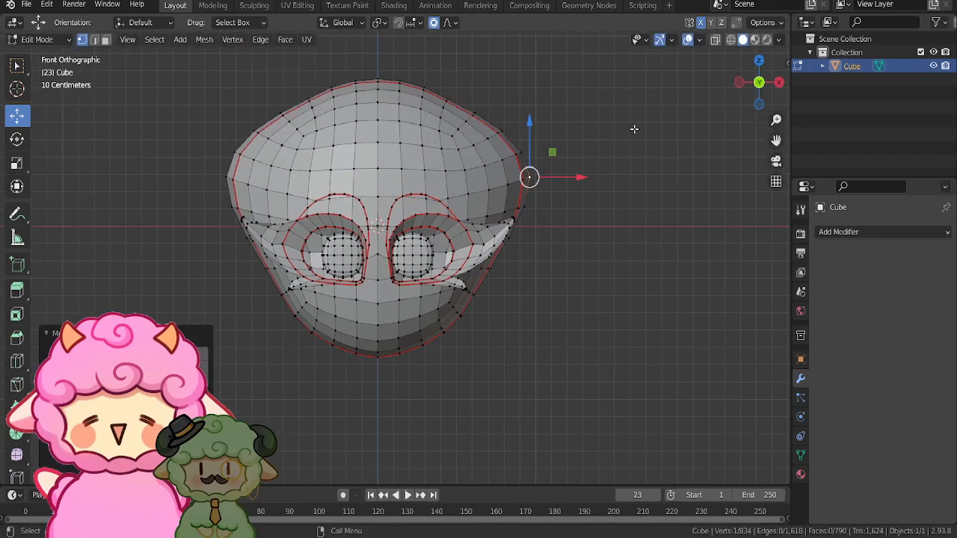
pyautogui.hotkey('ctrl', 'z')
pyautogui.hotkey('ctrl', 'z')
# - Knife-cut a mouth line below the eyes, rising from the face's centre line outward, and mark it as a seam
pyautogui.scroll(2, 658, 187)
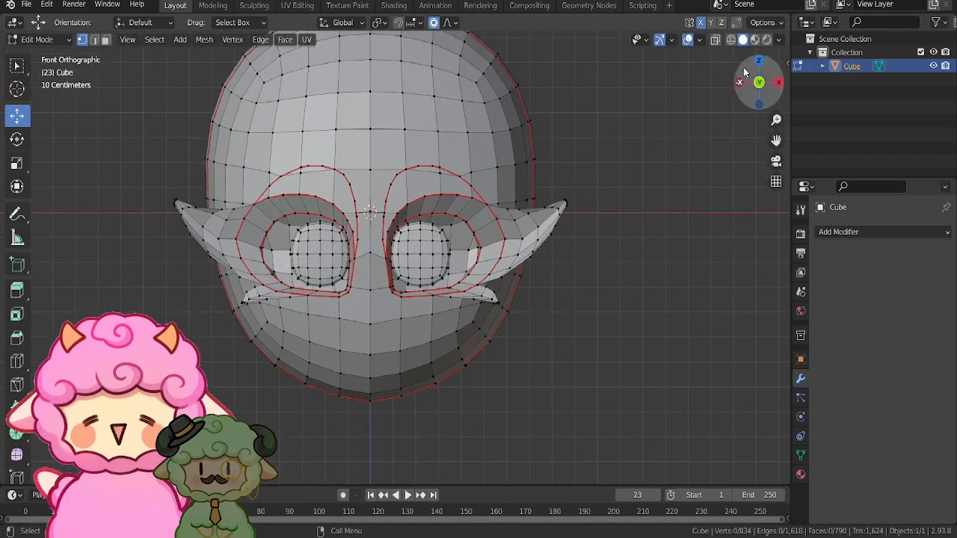
pyautogui.keyDown('shift'); pyautogui.moveTo(476, 302); pyautogui.dragTo(503, 237, button='middle'); pyautogui.keyUp('shift')
pyautogui.keyDown('shift'); pyautogui.moveTo(541, 273); pyautogui.dragTo(541, 200, button='middle'); pyautogui.keyUp('shift')
pyautogui.scroll(5, 523, 238)
pyautogui.keyDown('shift'); pyautogui.moveTo(389, 233); pyautogui.dragTo(387, 265, button='middle'); pyautogui.keyUp('shift')
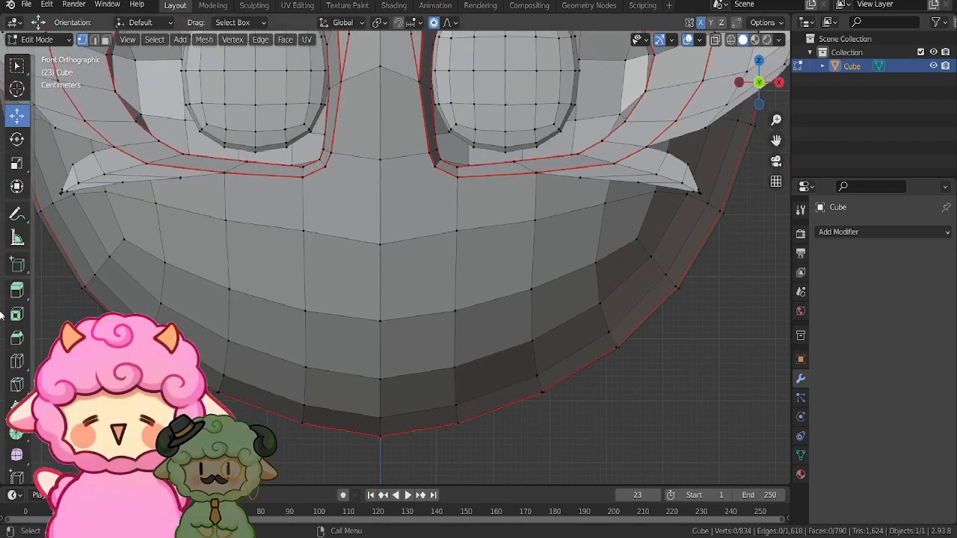
pyautogui.click(16, 384)
pyautogui.scroll(-4, 418, 279)
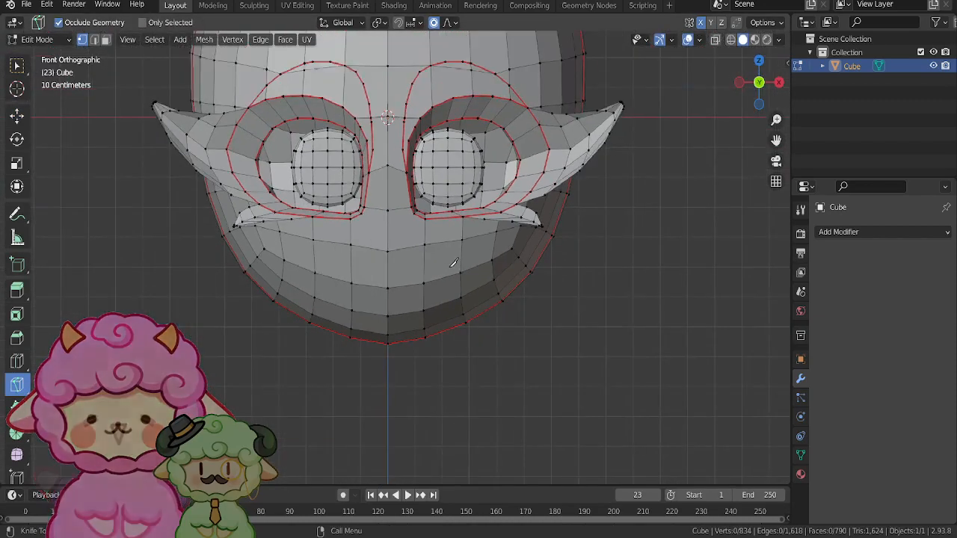
pyautogui.scroll(3, 412, 276)
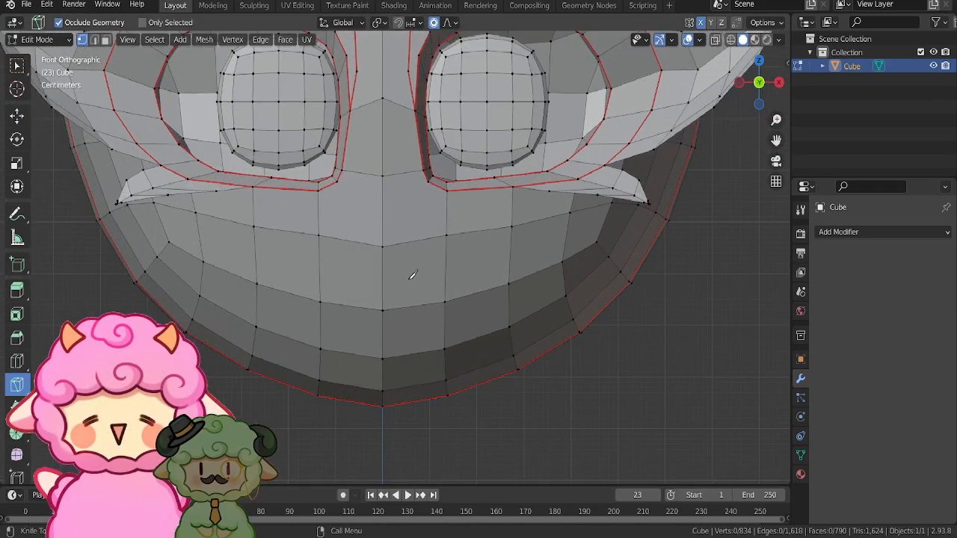
pyautogui.click(385, 287)
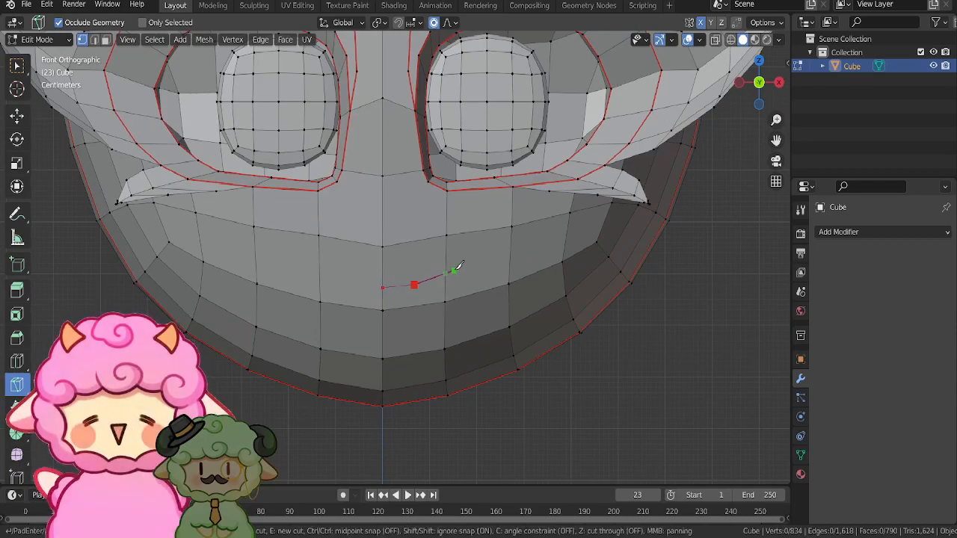
pyautogui.press('Return')
pyautogui.press('u')
pyautogui.click(494, 251)
# - Bevel the mouth line into a single-segment strip with an offset width of about 0.012 m
pyautogui.click(16, 115)
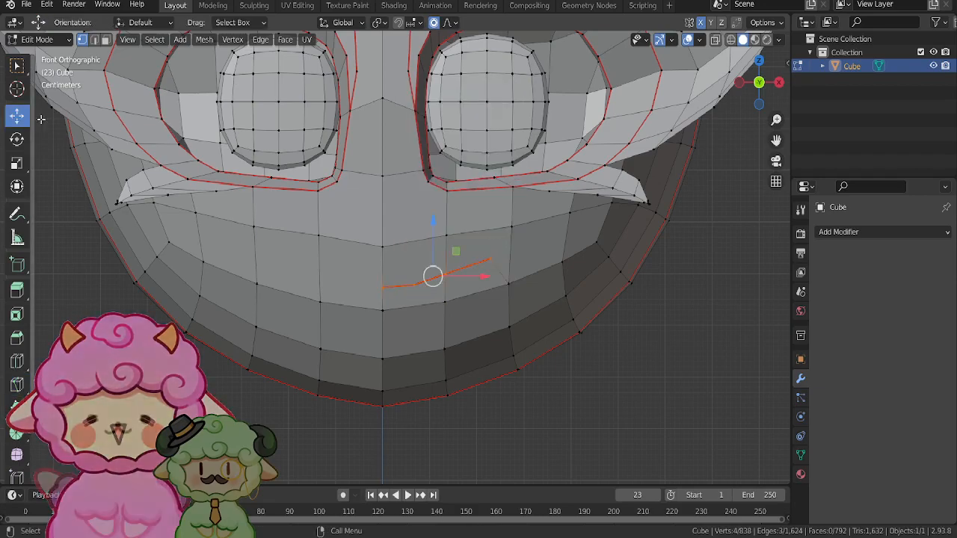
pyautogui.hotkey('ctrl', 'b')
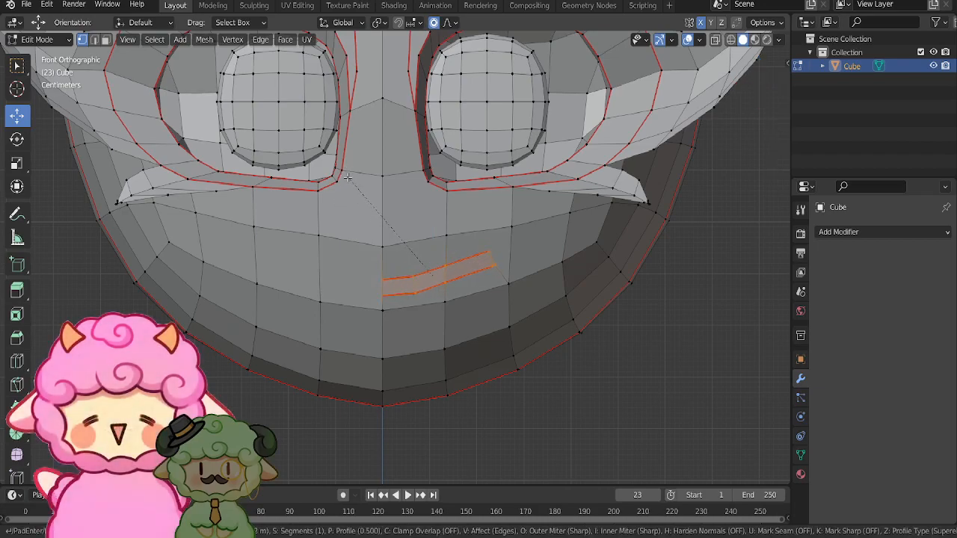
pyautogui.click(348, 180)
# - Mark the short edge closing the mouth strip's outer end as a seam
pyautogui.scroll(6, 573, 231)
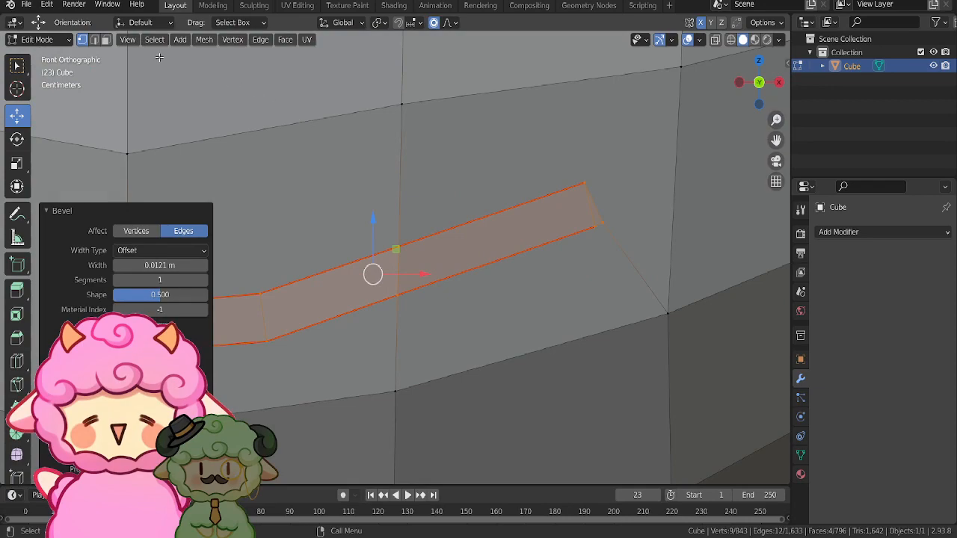
pyautogui.click(591, 214)
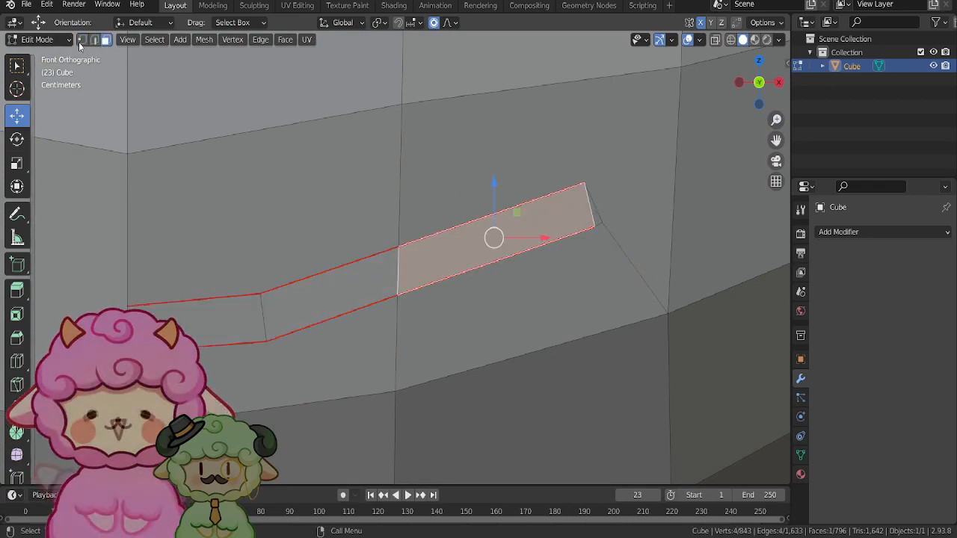
pyautogui.click(588, 208)
pyautogui.press('u')
pyautogui.click(588, 207)
# - Scale down the mouth strip's outer end edge to narrow the mouth corner
pyautogui.scroll(-3, 588, 207)
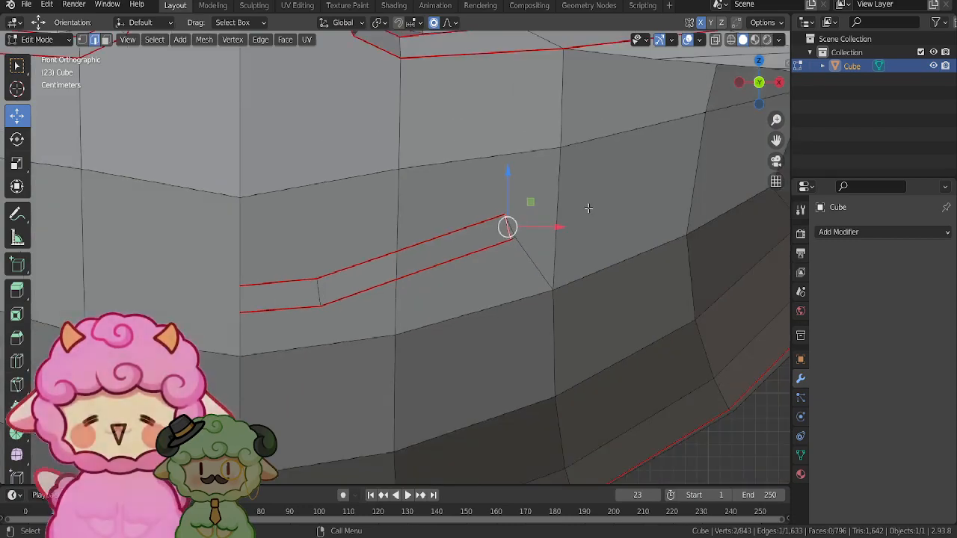
pyautogui.press('s')
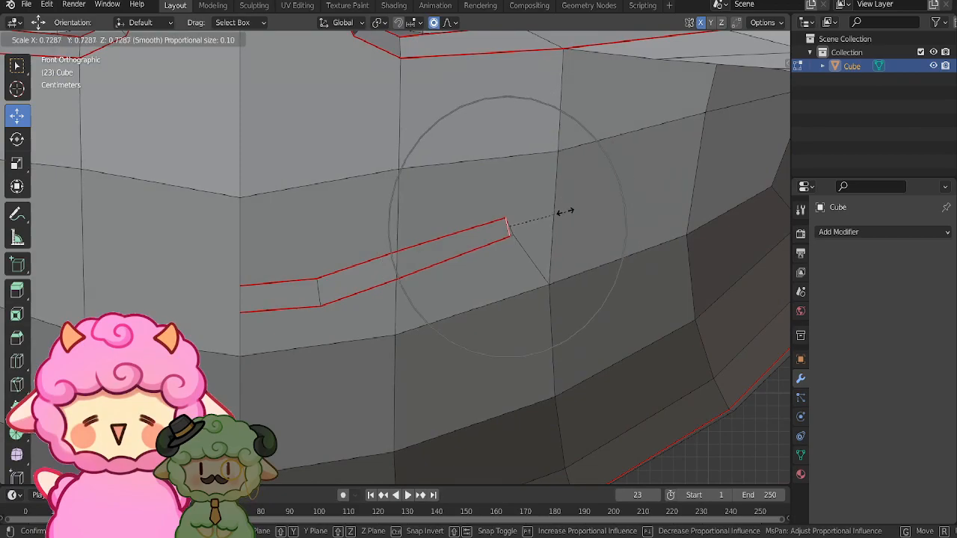
# - Scale the mouth's outer corner edge to about 0.73 and rotate it about -10 degrees with proportional editing
pyautogui.click(544, 214)
pyautogui.press('r')
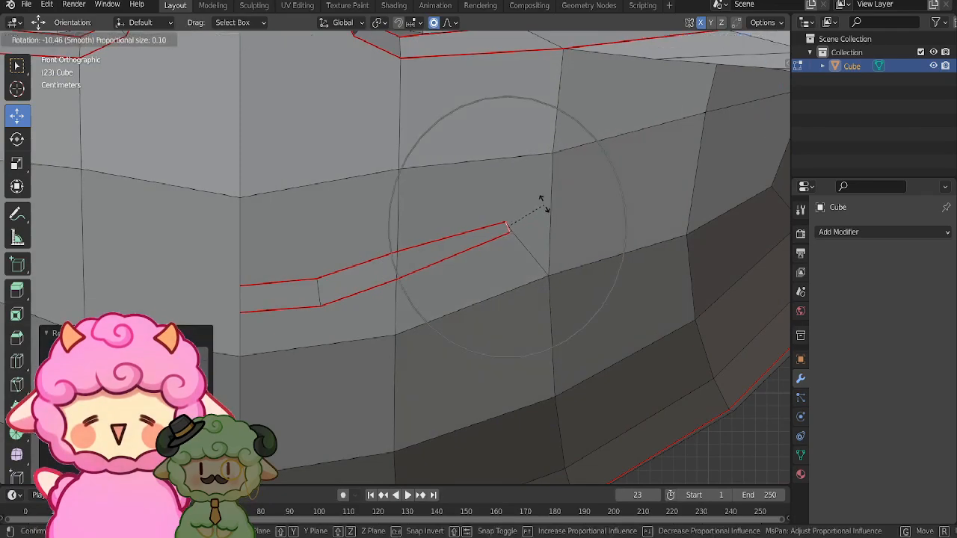
pyautogui.click(542, 202)
pyautogui.scroll(-6, 555, 234)
pyautogui.click(639, 349)
pyautogui.scroll(5, 235, 192)
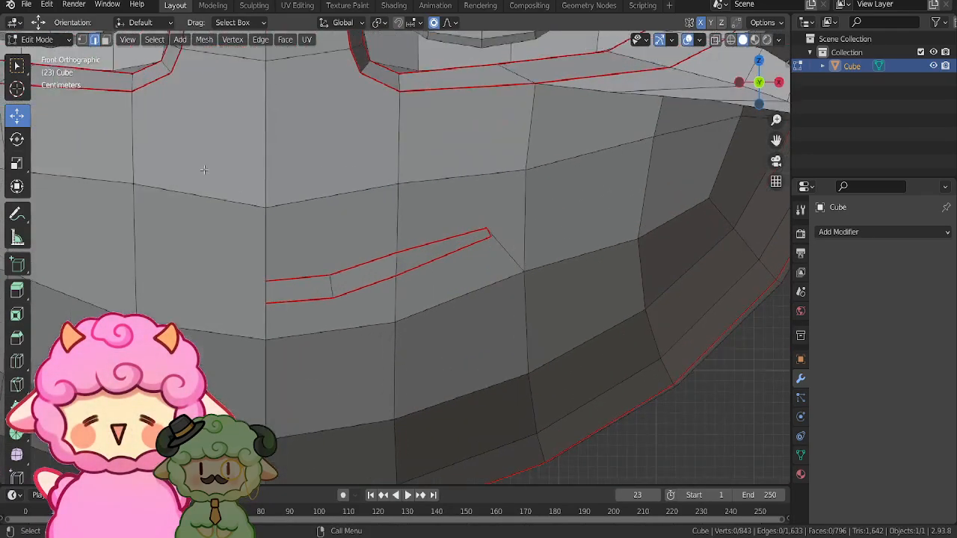
# - Reposition the upper-lip vertices between the face's centre line and the mouth corner to smooth the mouth's curve
pyautogui.scroll(3, 397, 247)
pyautogui.click(401, 255)
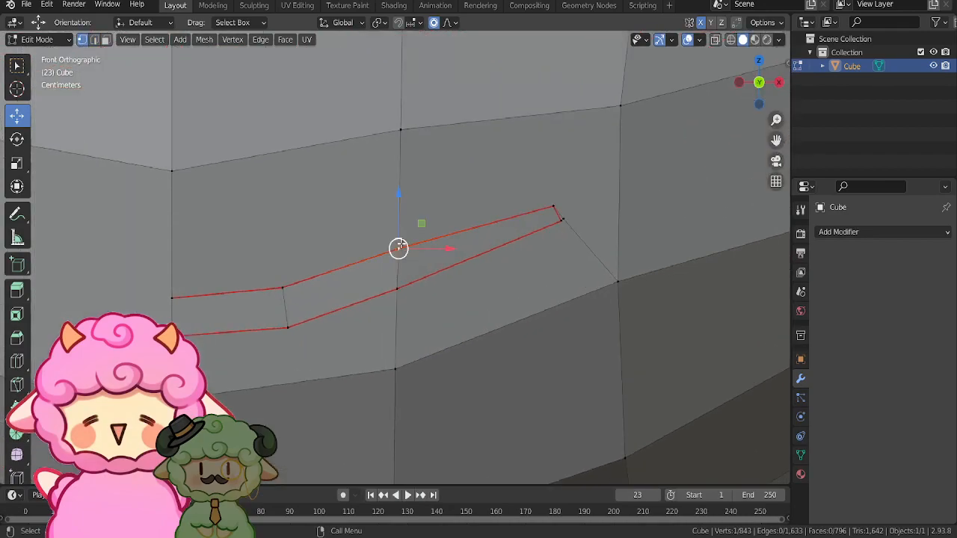
pyautogui.press('g')
pyautogui.scroll(5, 401, 264)
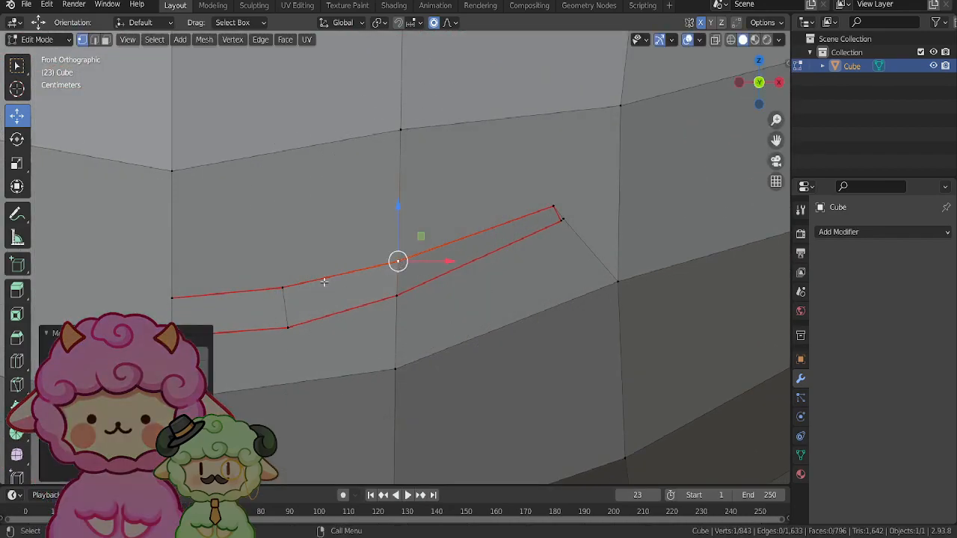
pyautogui.click(280, 298)
pyautogui.scroll(-8, 539, 266)
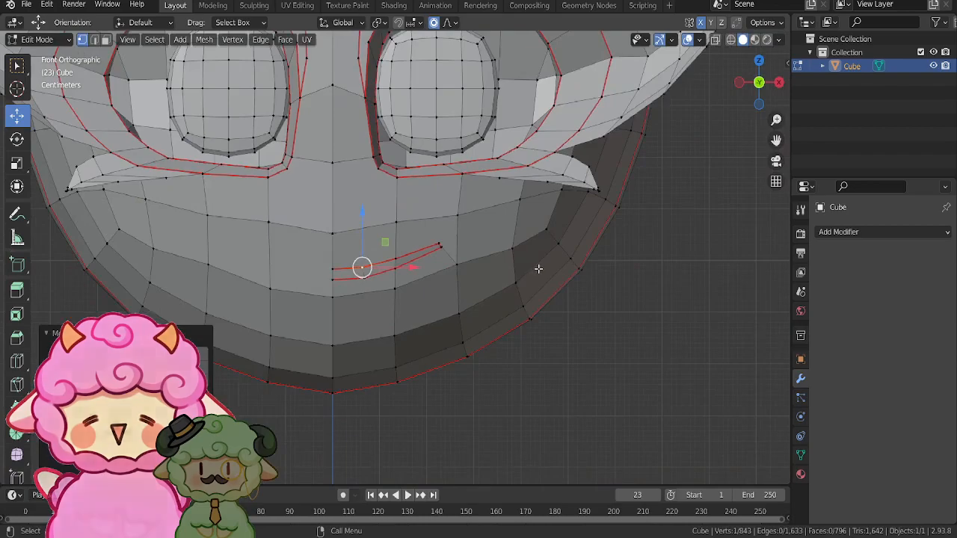
# - Symmetrize the whole head mesh so the half mouth is mirrored across the face
pyautogui.press('a')
pyautogui.click(203, 39)
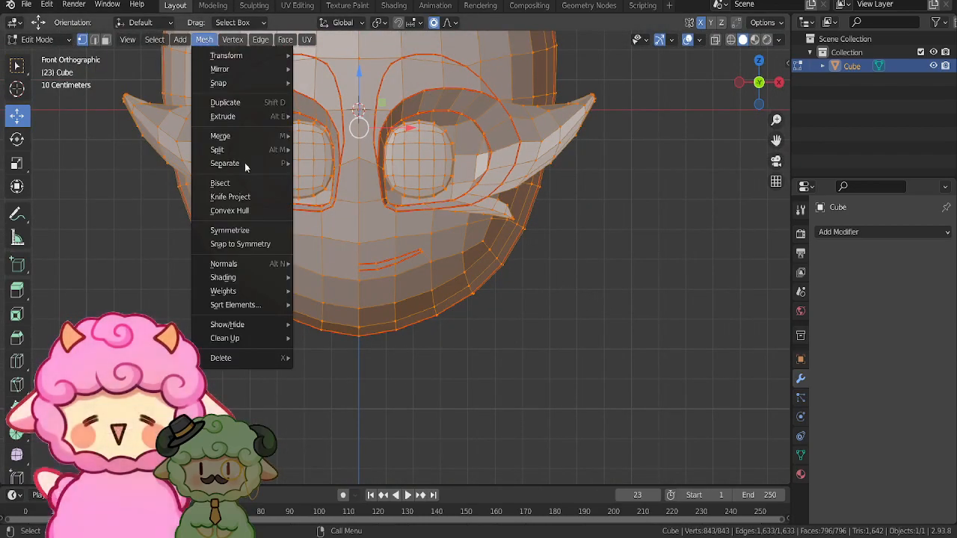
pyautogui.click(246, 231)
pyautogui.hotkey('alt', 'a')
pyautogui.scroll(5, 322, 269)
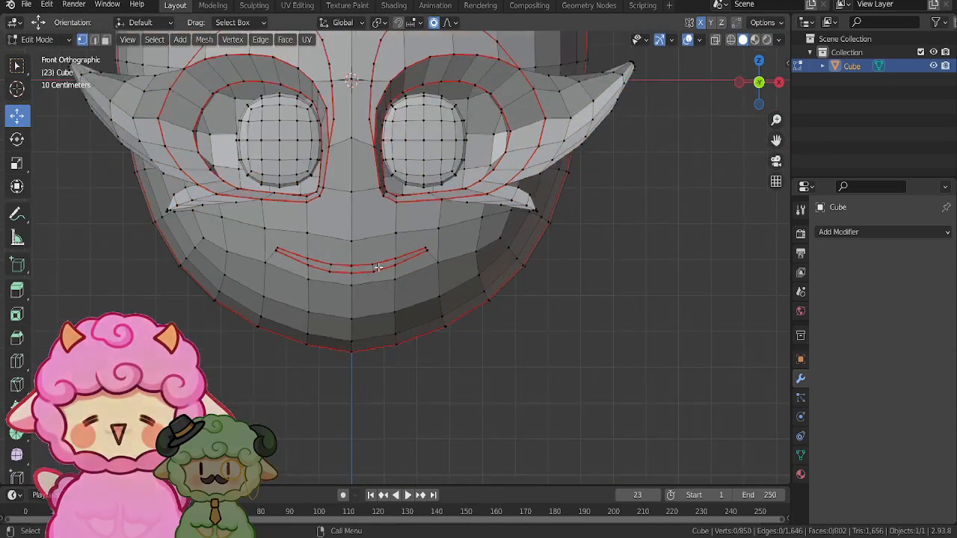
# - Raise the mouth's centre vertices about 0.022 m along Z with a proportional size of 0.05
pyautogui.keyDown('alt'); pyautogui.click(321, 268); pyautogui.keyUp('alt')
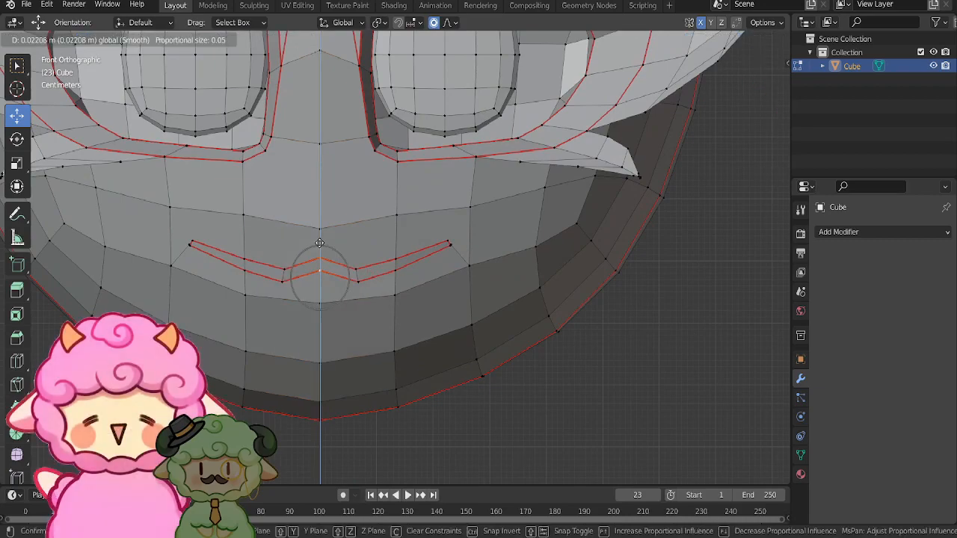
pyautogui.click(319, 243)
pyautogui.scroll(3, 580, 351)
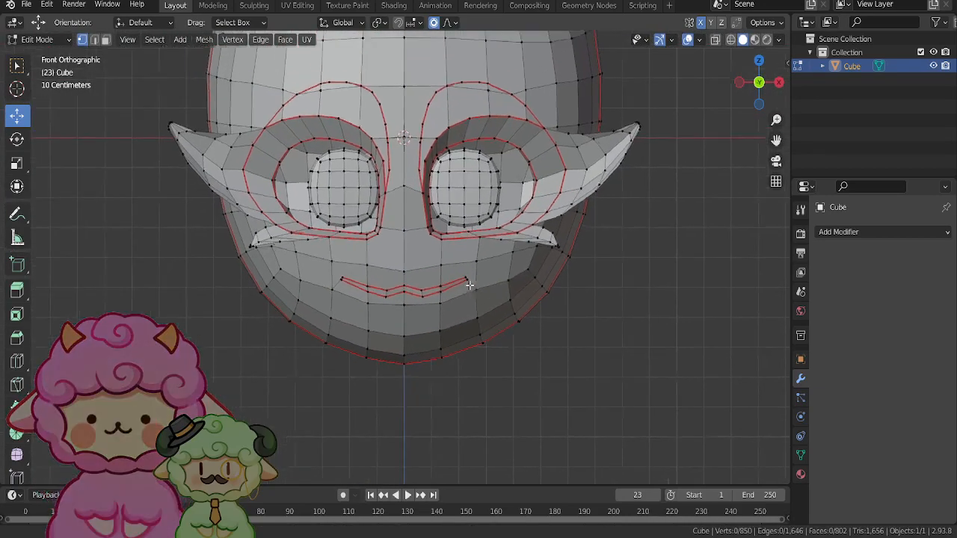
# - Rotate the mouth's outer corner about -15 degrees with proportional editing and adjust its position
pyautogui.press('r')
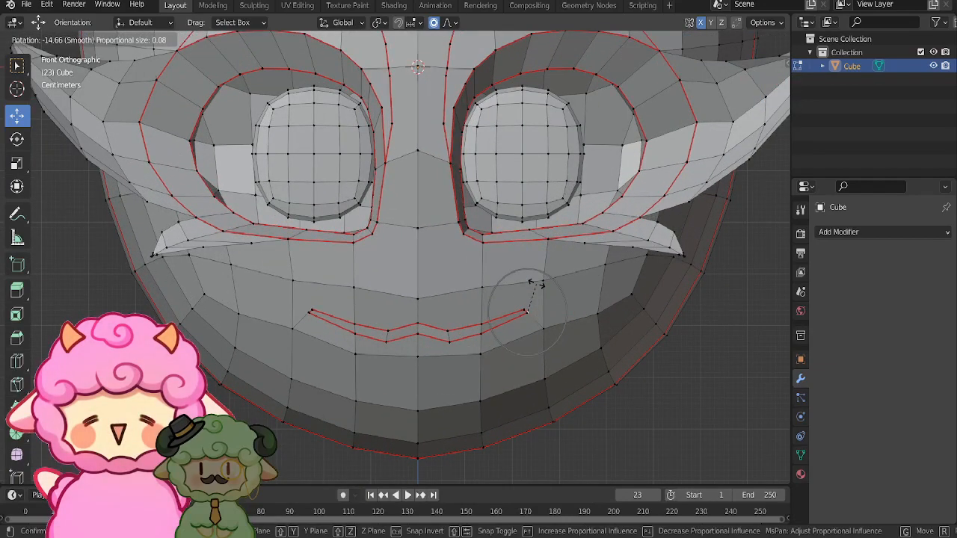
pyautogui.click(520, 273)
pyautogui.moveTo(522, 302); pyautogui.dragTo(517, 301)
pyautogui.scroll(-5, 561, 389)
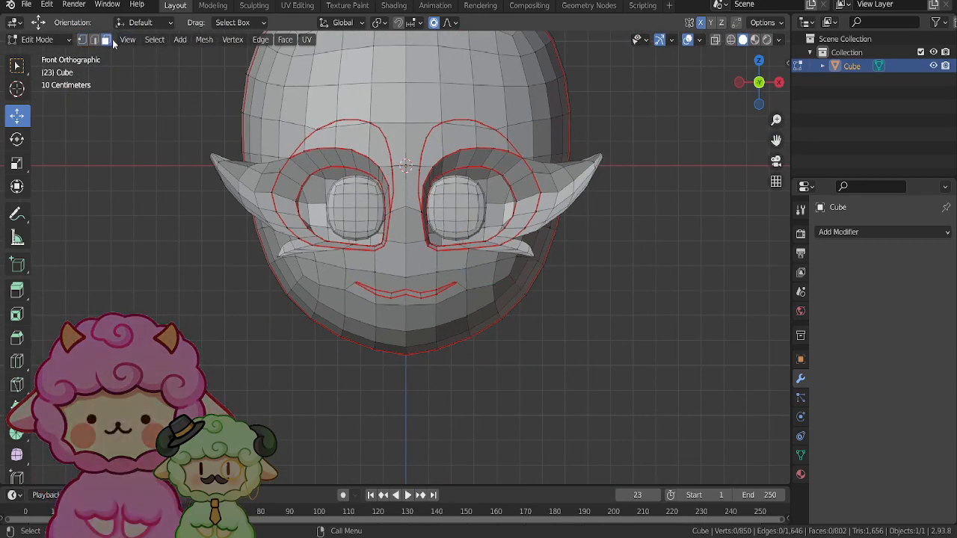
# - Extrude the faces between the lips about 0.03 m into the head along Y
pyautogui.scroll(5, 329, 269)
pyautogui.click(420, 343)
pyautogui.hotkey('ctrl', 'l')
pyautogui.moveTo(421, 341); pyautogui.dragTo(171, 299, button='middle')
pyautogui.press('g')
pyautogui.press('y')
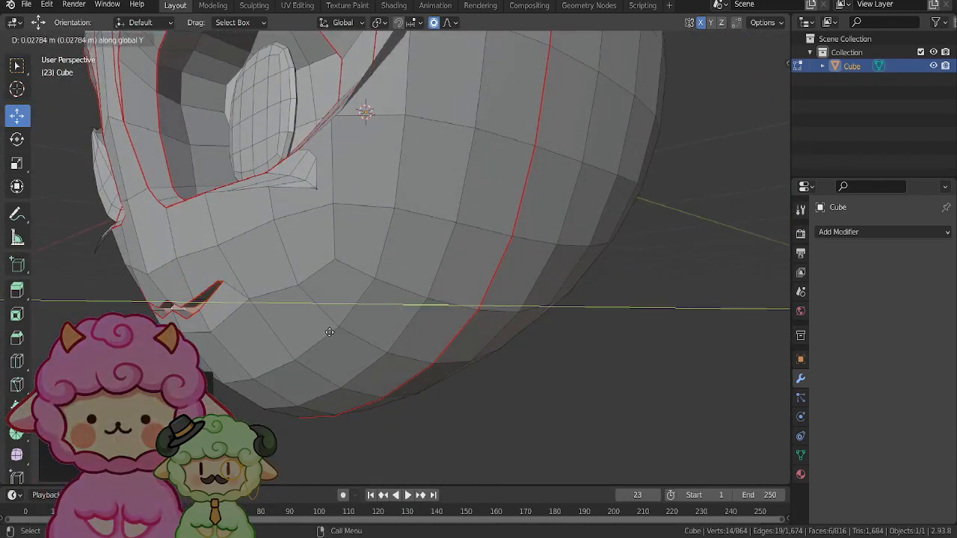
pyautogui.click(348, 331)
pyautogui.moveTo(348, 331); pyautogui.dragTo(377, 314, button='middle')
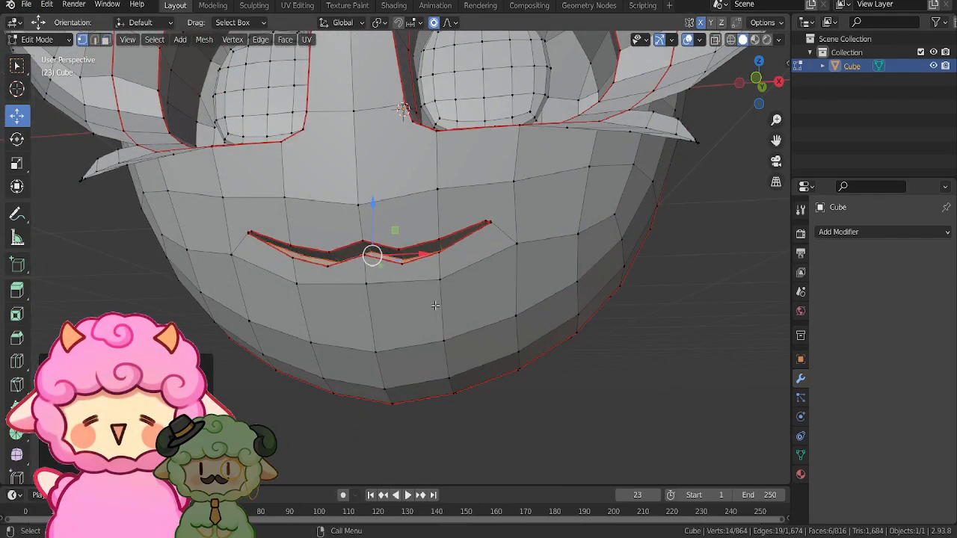
# - Flatten the inner mouth faces vertically and expand them with Shrink/Fatten by about -0.015 m in X-ray display
pyautogui.scroll(3, 449, 310)
pyautogui.press('u')
pyautogui.click(467, 341)
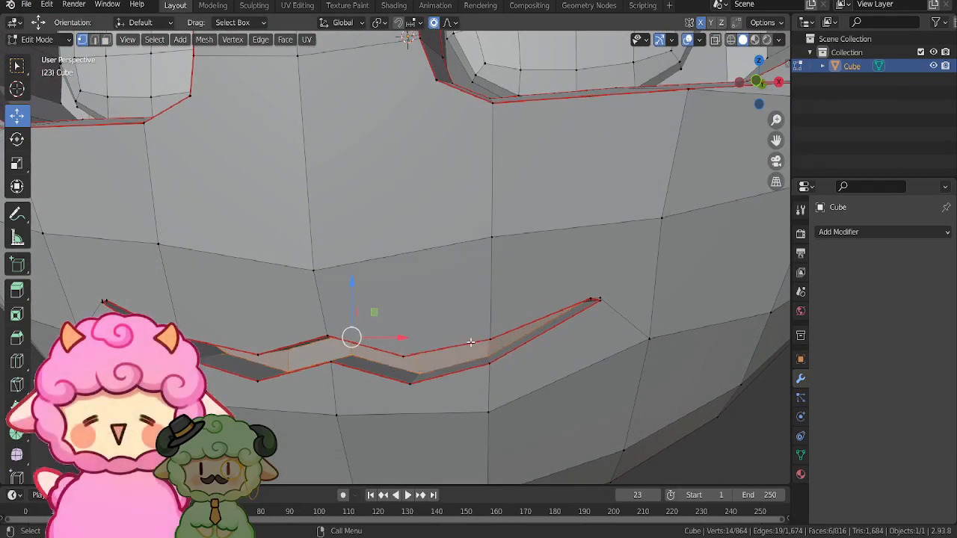
pyautogui.rightClick(467, 341)
pyautogui.click(471, 344)
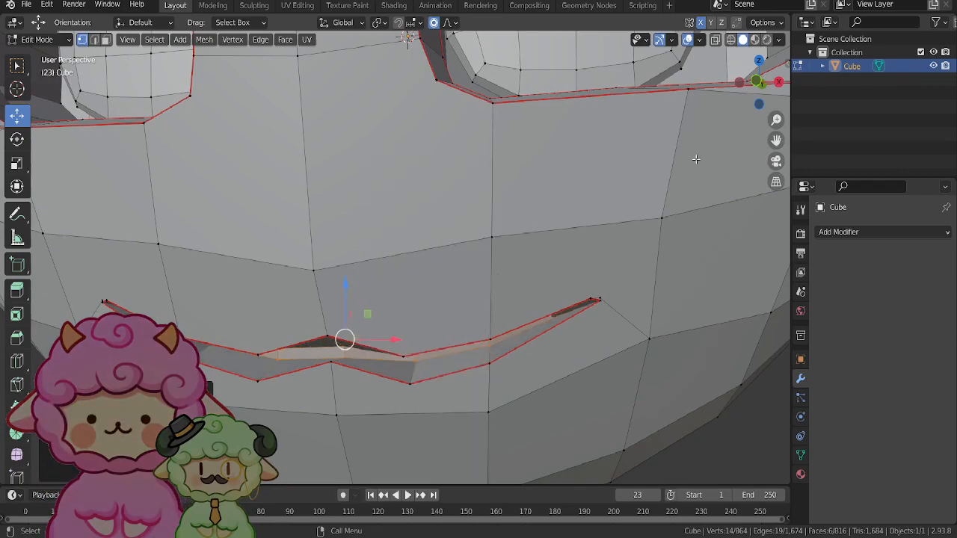
pyautogui.click(757, 81)
pyautogui.scroll(4, 605, 159)
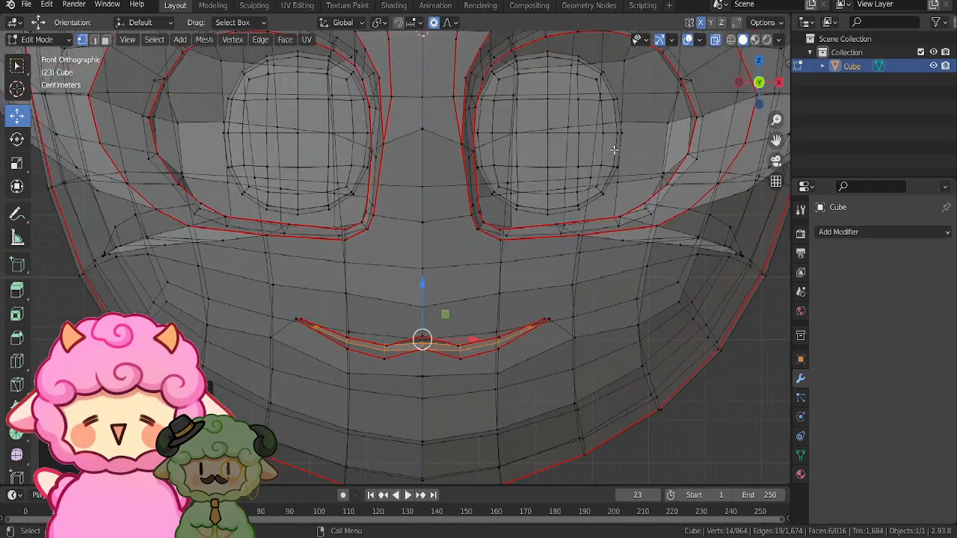
pyautogui.hotkey('alt', 's')
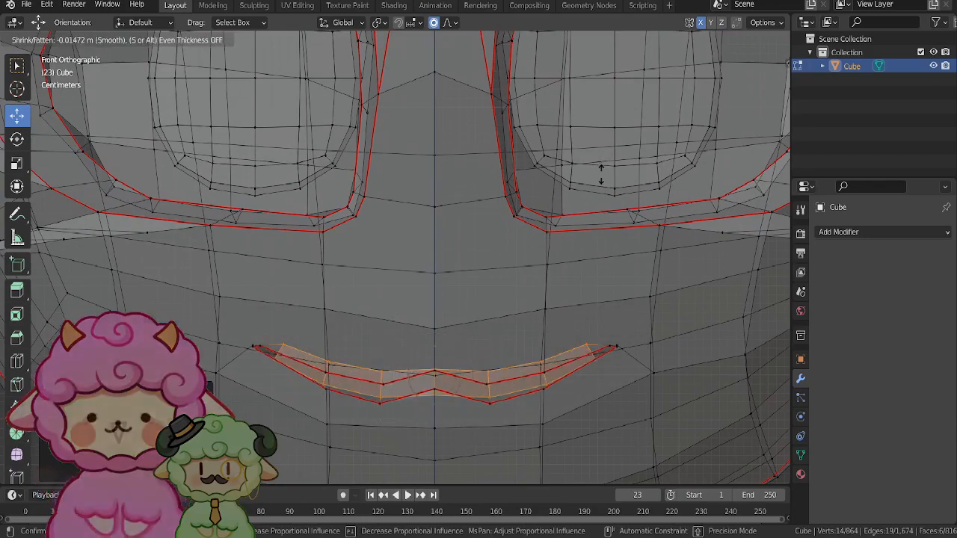
pyautogui.click(601, 205)
# - Extrude the inner mouth faces again about 0.026 m deeper into the head along Y
pyautogui.moveTo(592, 220); pyautogui.dragTo(479, 296, button='middle')
pyautogui.press('y')
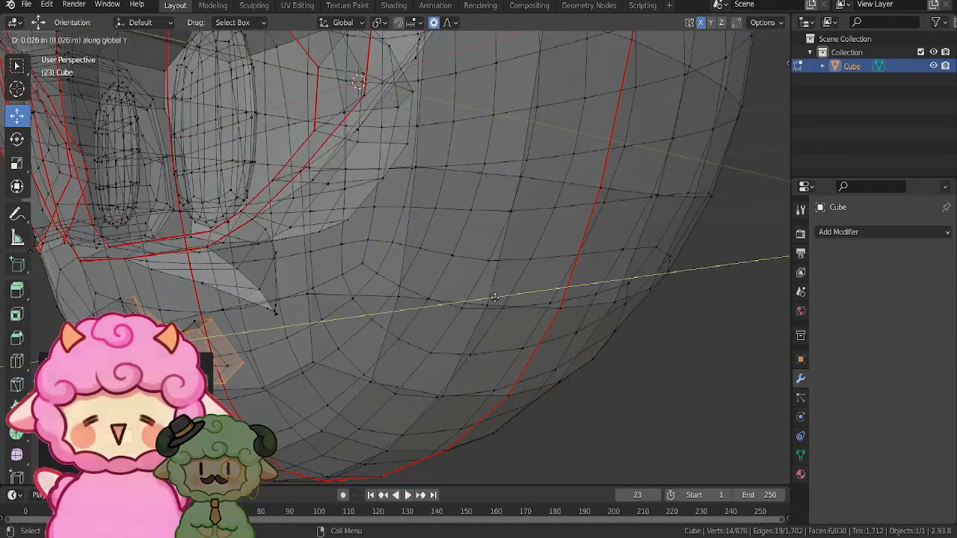
pyautogui.click(515, 296)
pyautogui.rightClick(516, 296)
pyautogui.click(516, 297)
pyautogui.scroll(-3, 516, 296)
# - Turn off X-ray display and examine the mouth opening's shape from the front and from both sides
pyautogui.click(662, 193)
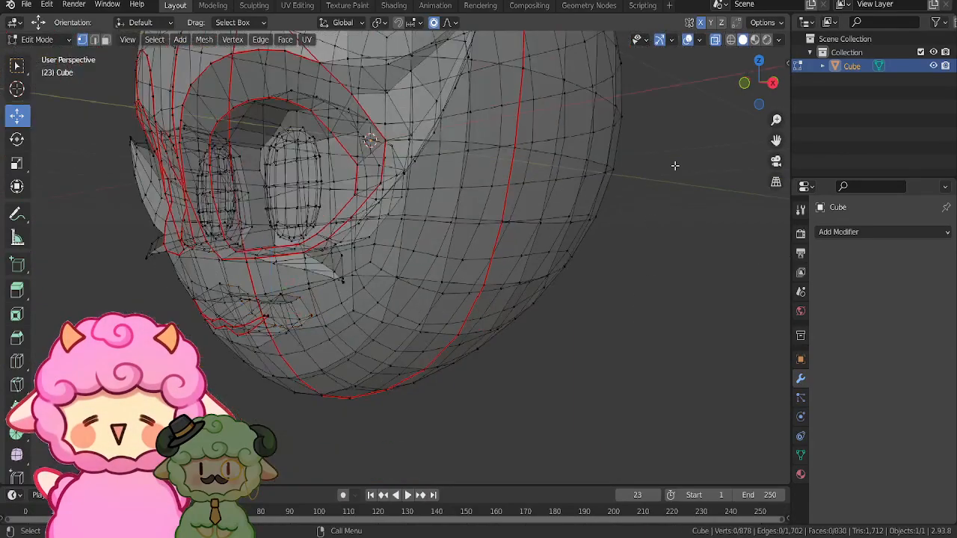
pyautogui.click(742, 84)
pyautogui.click(718, 43)
pyautogui.scroll(10, 545, 364)
pyautogui.moveTo(531, 358)
pyautogui.mouseDown(button='middle')
pyautogui.moveTo(530, 332)
pyautogui.moveTo(518, 355)
pyautogui.moveTo(555, 376)
pyautogui.moveTo(458, 377)
pyautogui.moveTo(419, 363)
pyautogui.moveTo(491, 378)
pyautogui.moveTo(532, 347)
pyautogui.moveTo(513, 362)
pyautogui.mouseUp(button='middle')
pyautogui.scroll(-6, 517, 354)
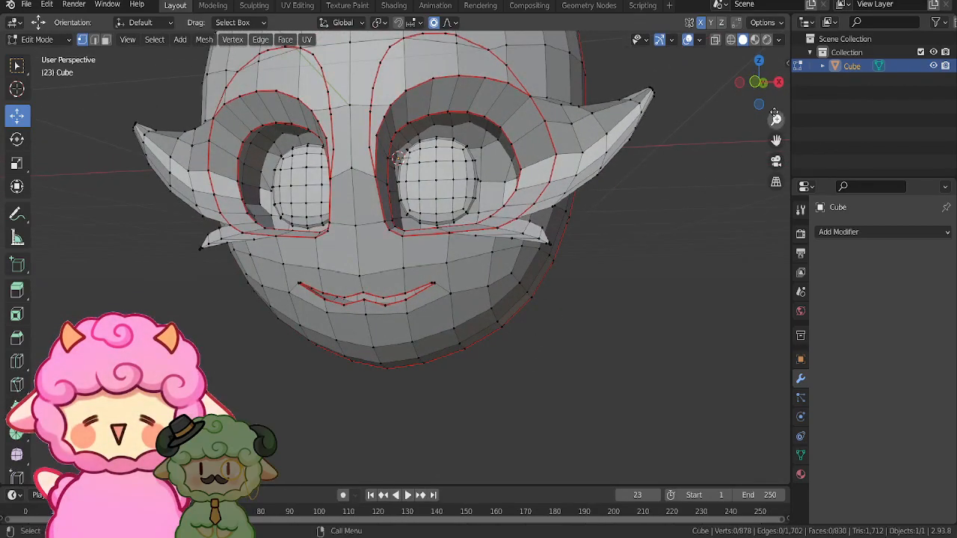
pyautogui.click(757, 82)
pyautogui.scroll(3, 716, 118)
pyautogui.scroll(-5, 609, 210)
pyautogui.scroll(5, 617, 220)
pyautogui.moveTo(527, 260); pyautogui.dragTo(554, 258, button='middle')
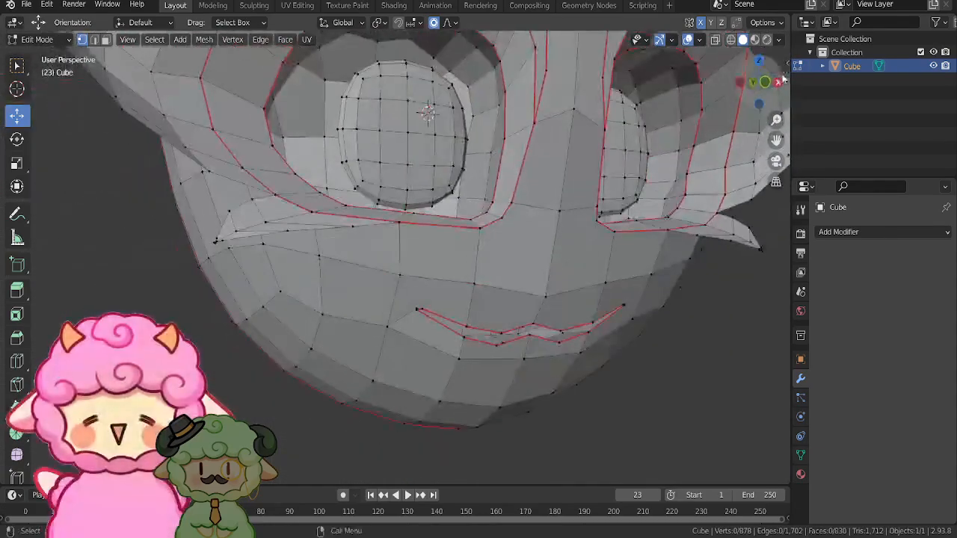
pyautogui.click(765, 82)
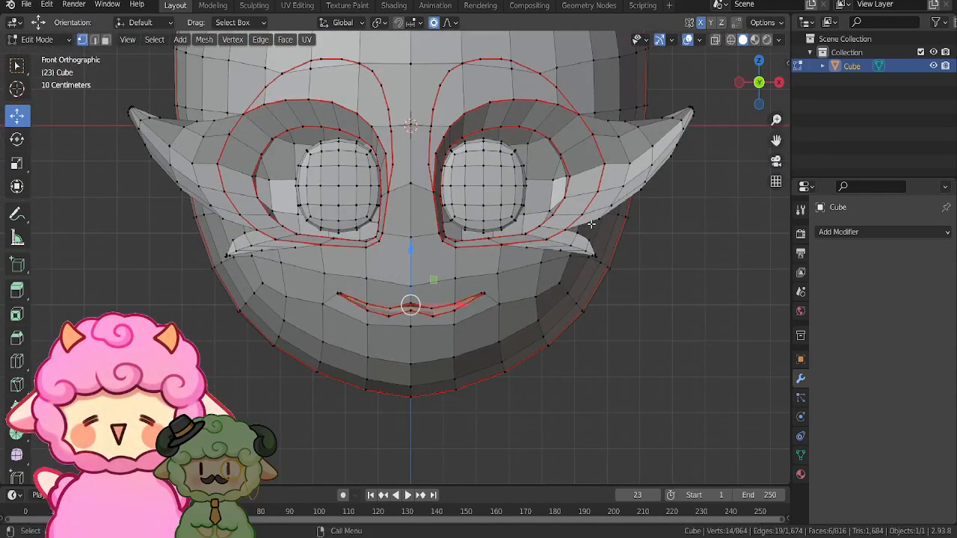
# - Undo the mouth extrusion, the lip adjustments and the symmetrizing until only the half mouth remains
pyautogui.hotkey('ctrl', 'x')
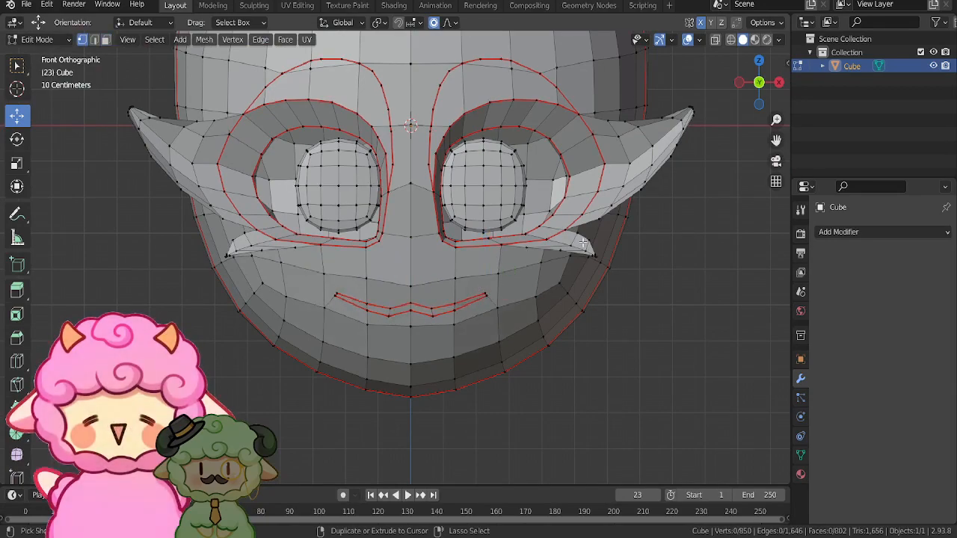
pyautogui.hotkey('ctrl', 'z')
pyautogui.hotkey('ctrl', 'z')
pyautogui.hotkey('ctrl', 'z')
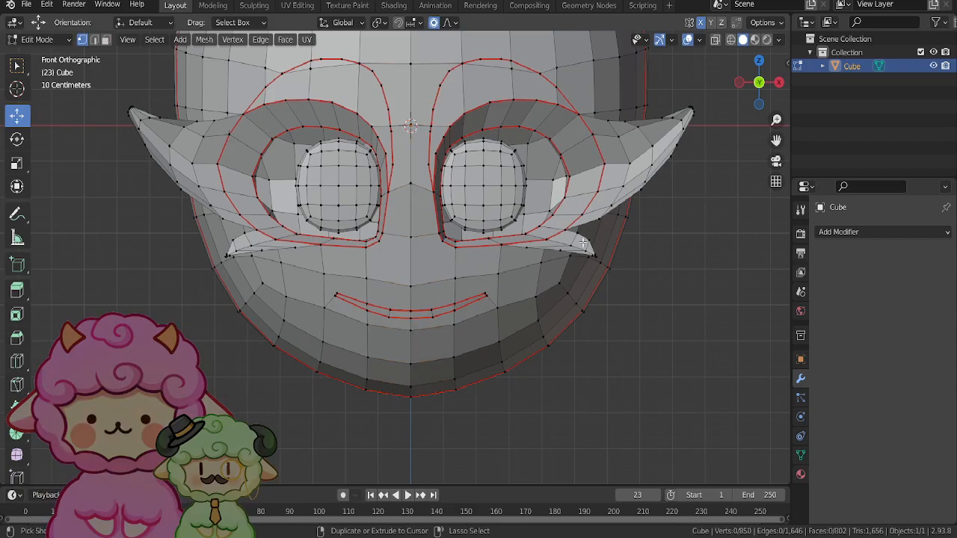
pyautogui.press('a')
pyautogui.hotkey('alt', 'a')
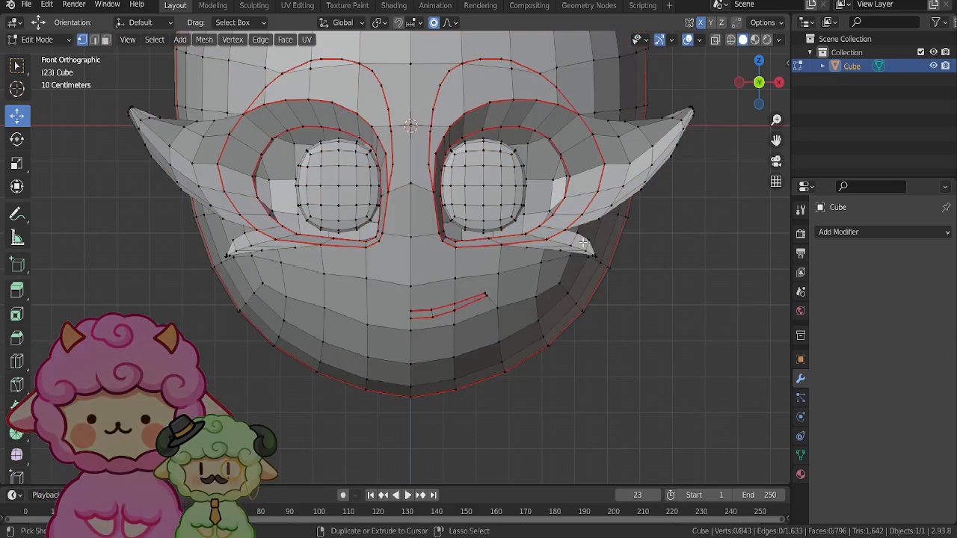
pyautogui.hotkey('ctrl', 'z')
pyautogui.hotkey('ctrl', 'z')
pyautogui.hotkey('ctrl', 'z')
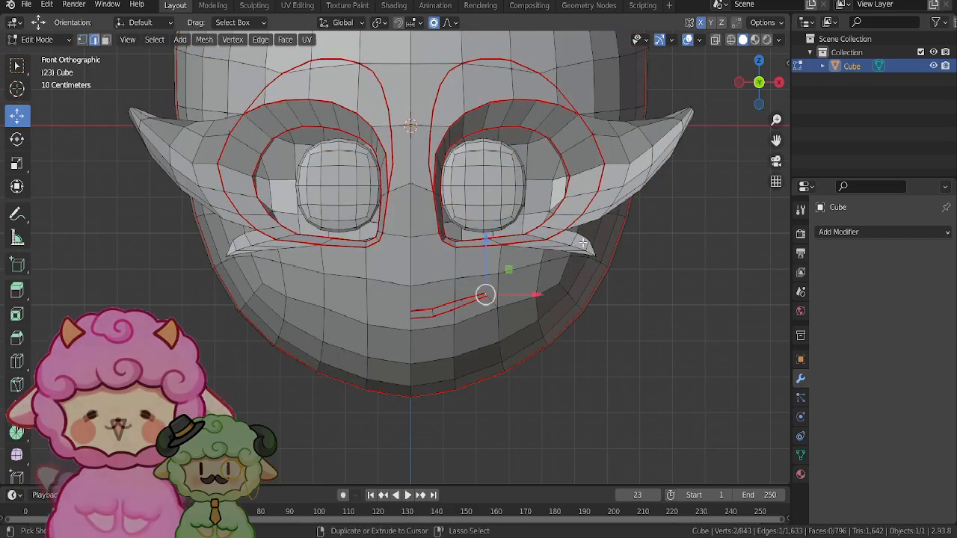
# - Select all edges of the half mouth, including its outer corner, and dissolve them
pyautogui.scroll(4, 423, 347)
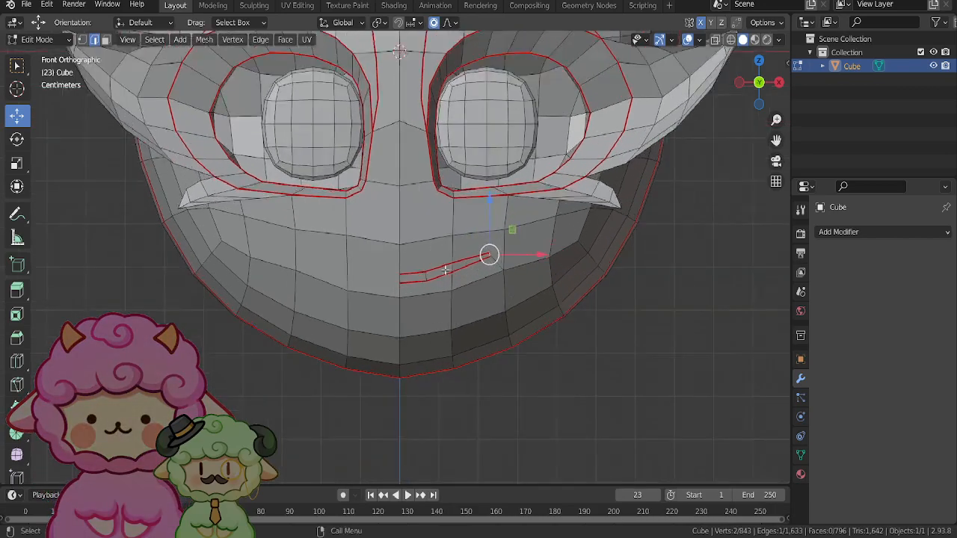
pyautogui.moveTo(384, 260); pyautogui.dragTo(517, 290)
pyautogui.keyDown('shift'); pyautogui.click(406, 281); pyautogui.keyUp('shift')
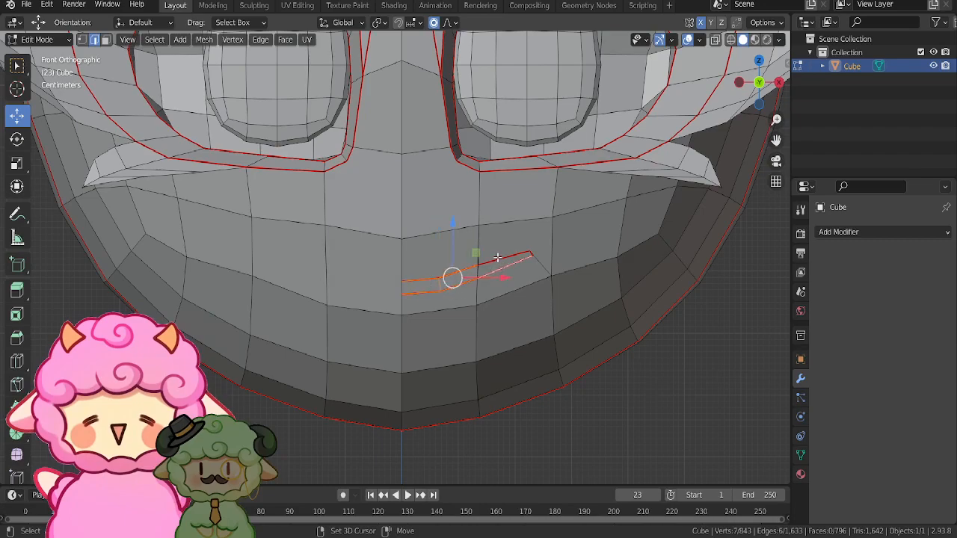
pyautogui.keyDown('shift'); pyautogui.click(533, 257); pyautogui.keyUp('shift')
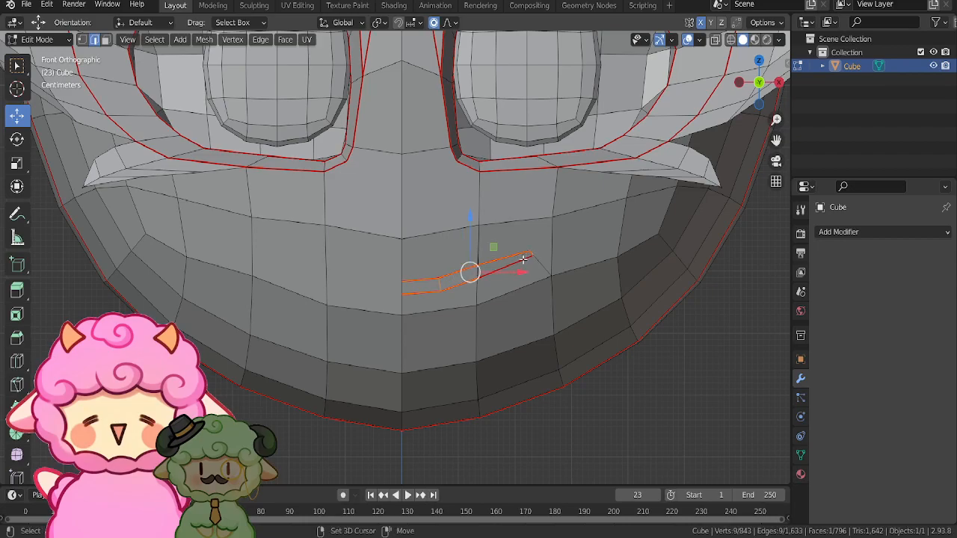
pyautogui.press('x')
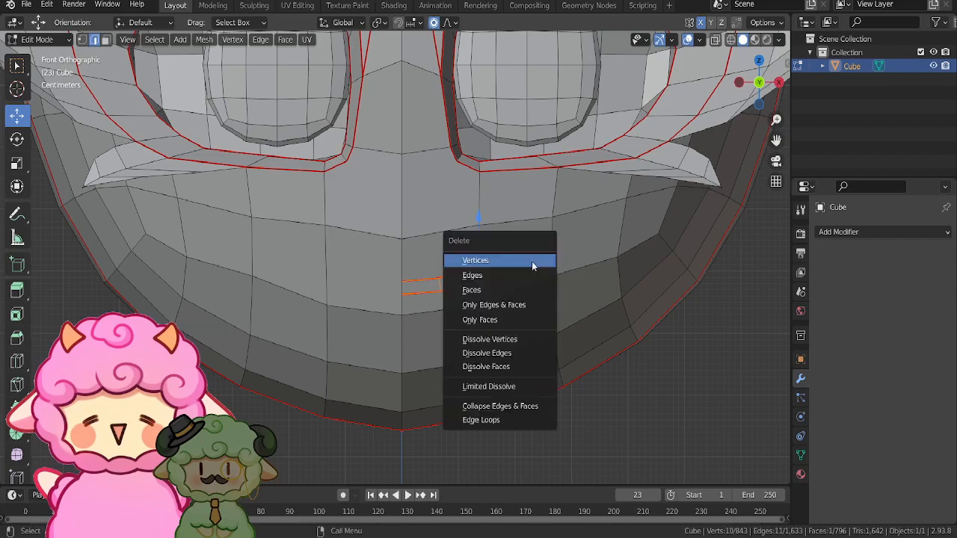
pyautogui.click(509, 353)
pyautogui.scroll(-3, 673, 384)
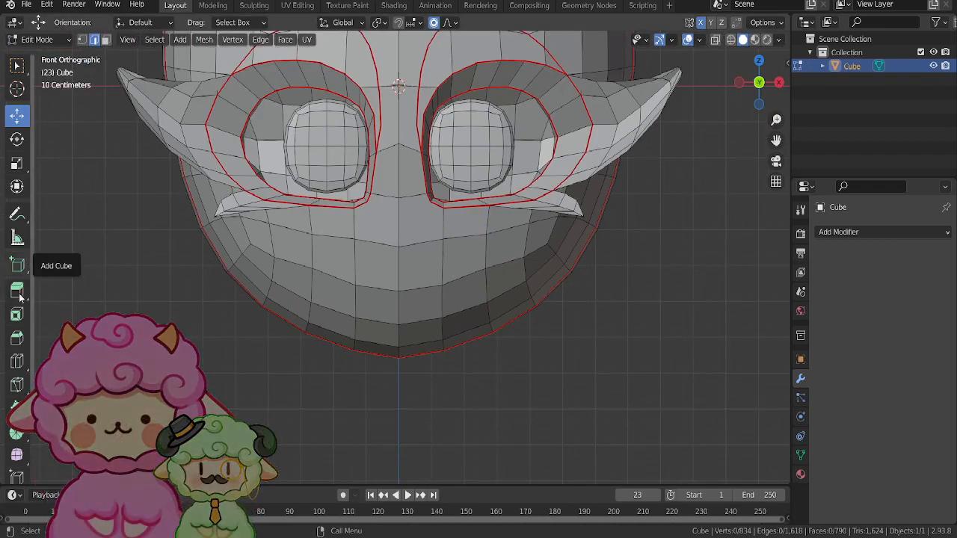
# - Try to cut a single curved lip line with the Knife from the face's centre line toward the right cheek, and mark it as a seam
pyautogui.click(21, 389)
pyautogui.scroll(4, 498, 299)
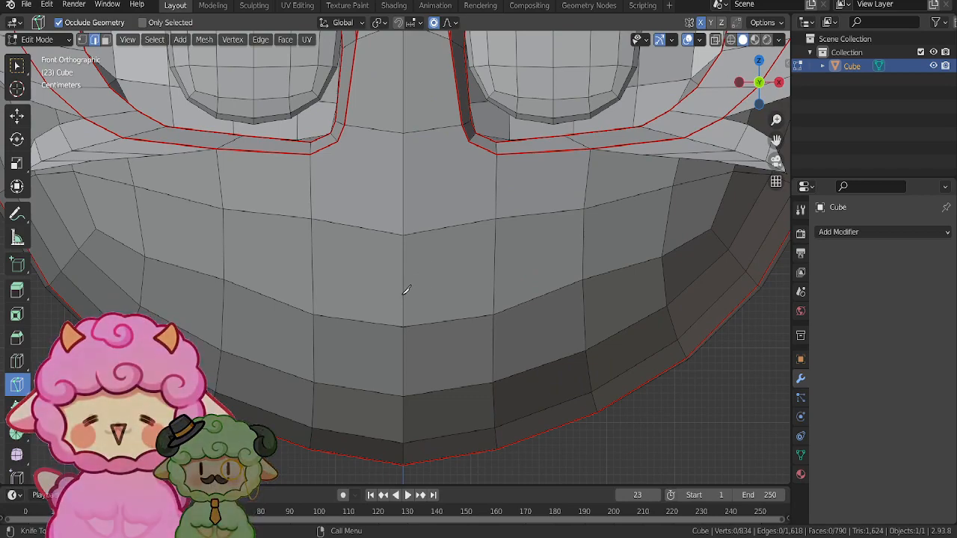
pyautogui.click(403, 295)
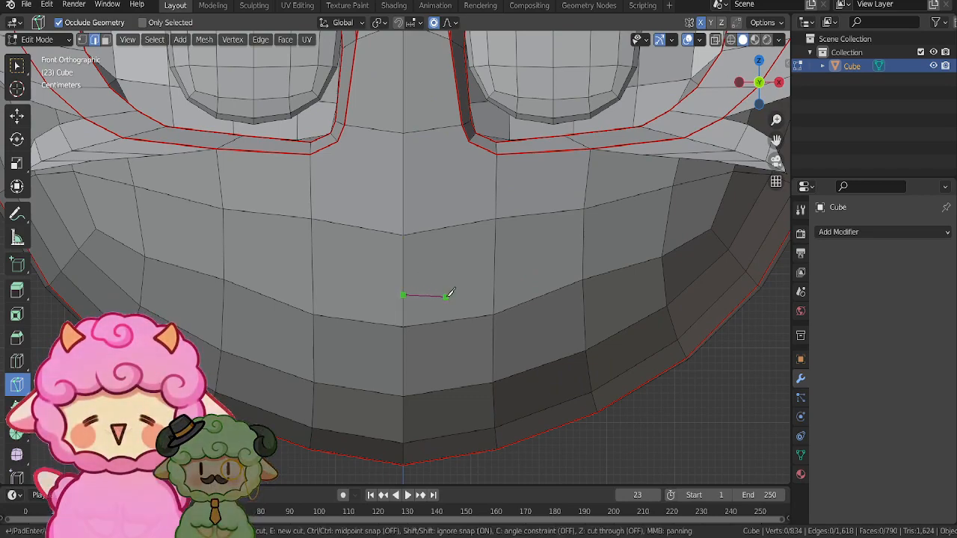
pyautogui.click(454, 293)
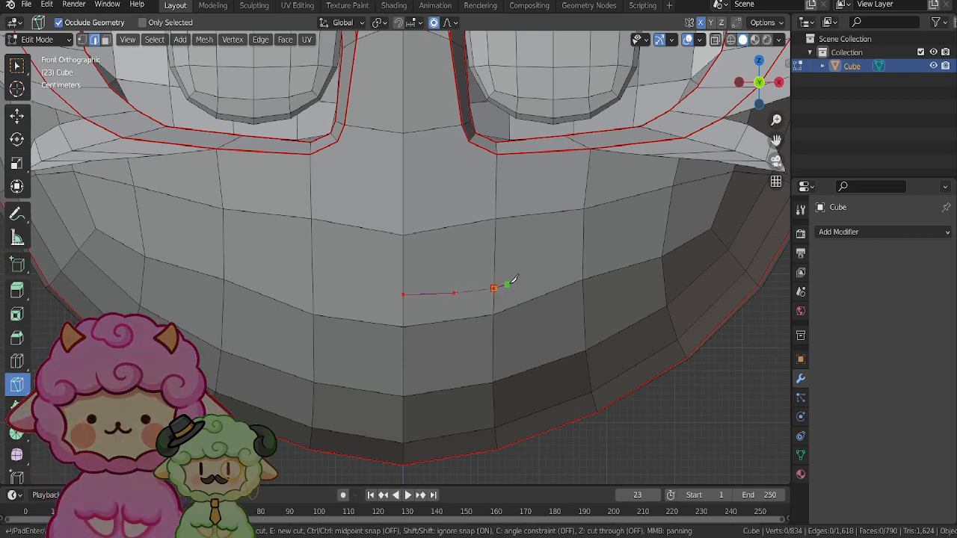
pyautogui.click(543, 270)
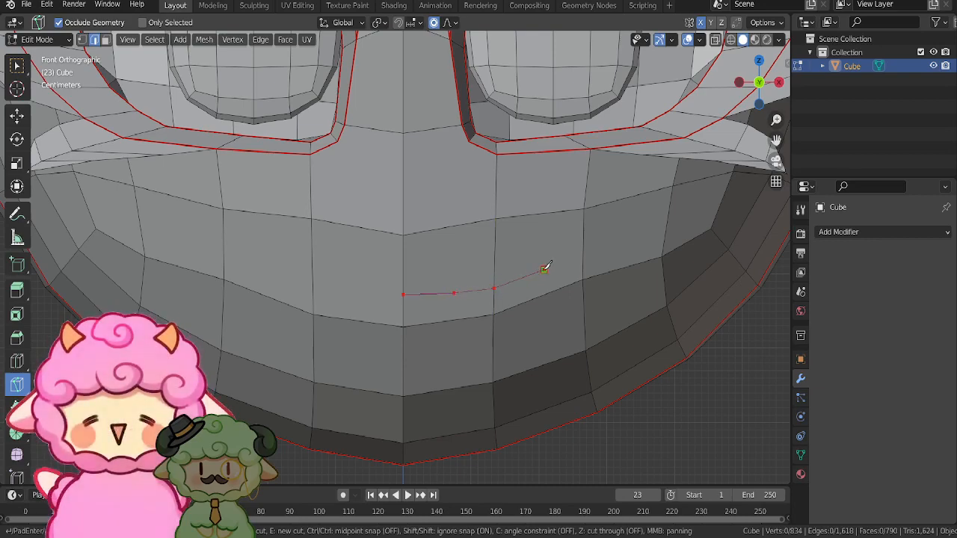
pyautogui.press('Return')
pyautogui.press('u')
pyautogui.click(524, 267)
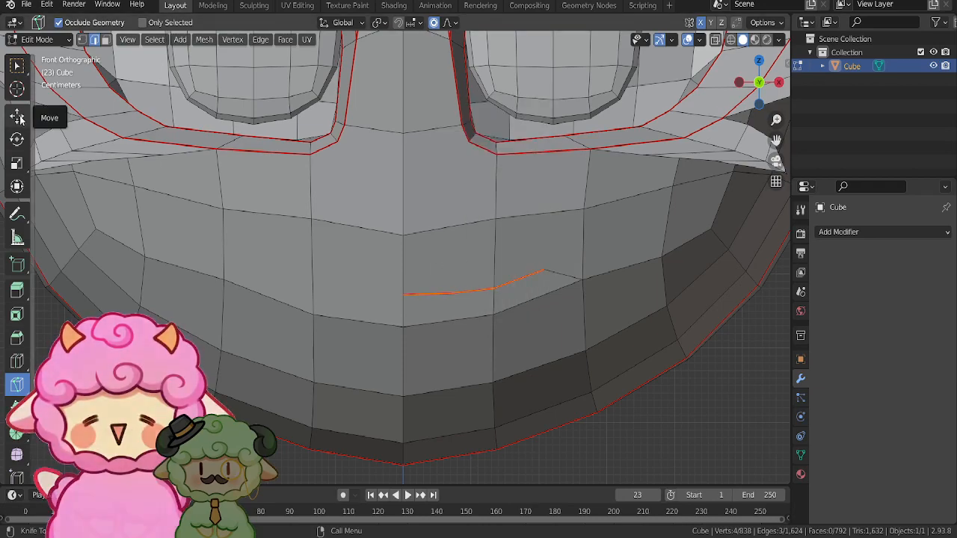
pyautogui.scroll(1, 484, 290)
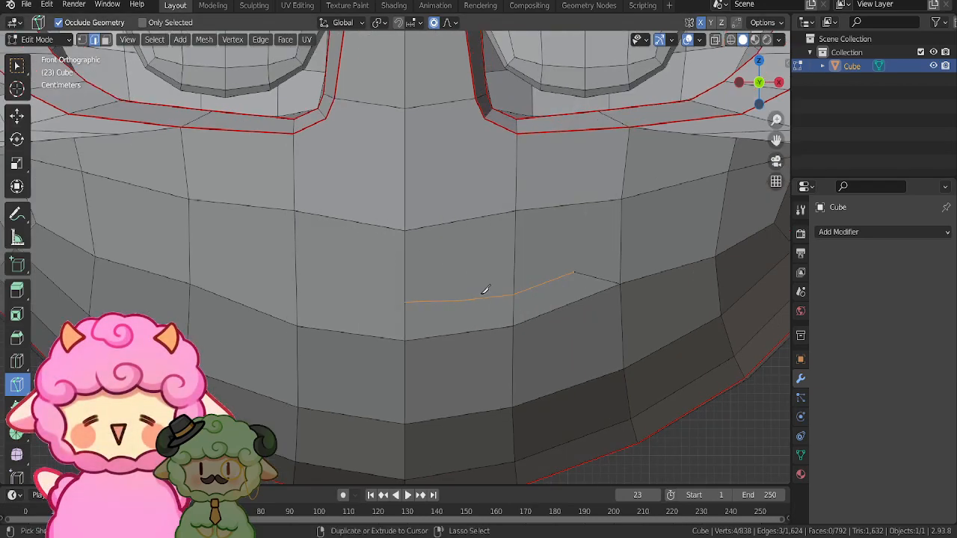
# - Knife-cut a thin half-mouth outline from the face's centre line, ending in a small rounded outer corner, and mark its edges as a seam
pyautogui.click(405, 304)
pyautogui.click(466, 306)
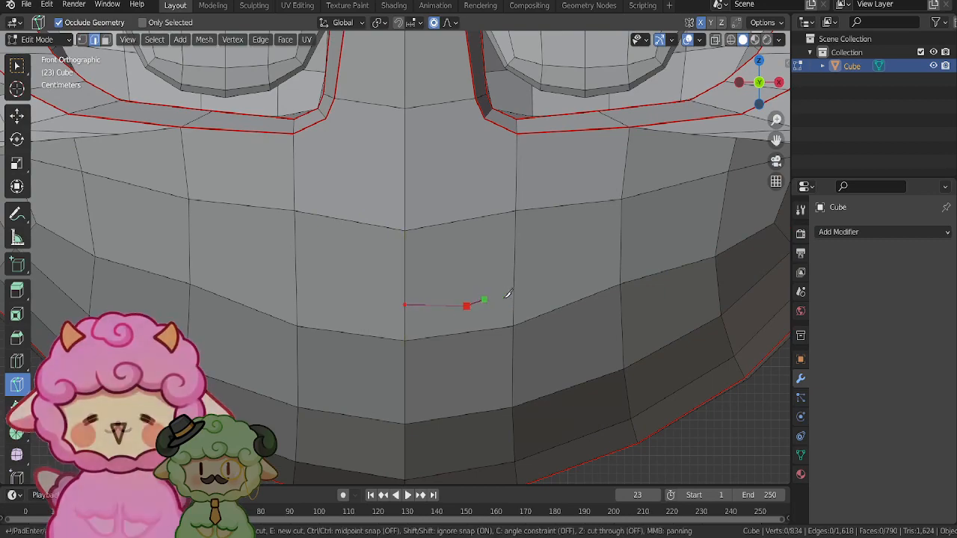
pyautogui.click(568, 265)
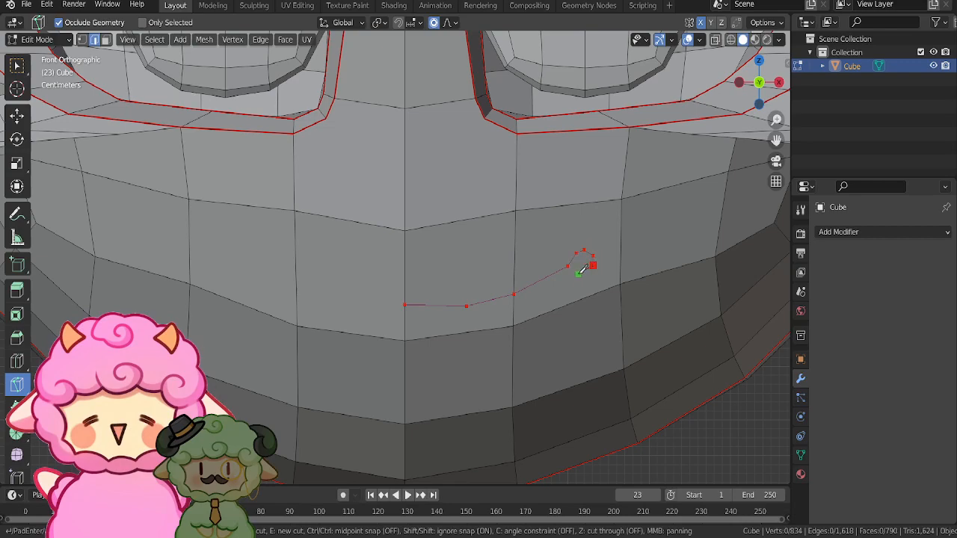
pyautogui.click(574, 271)
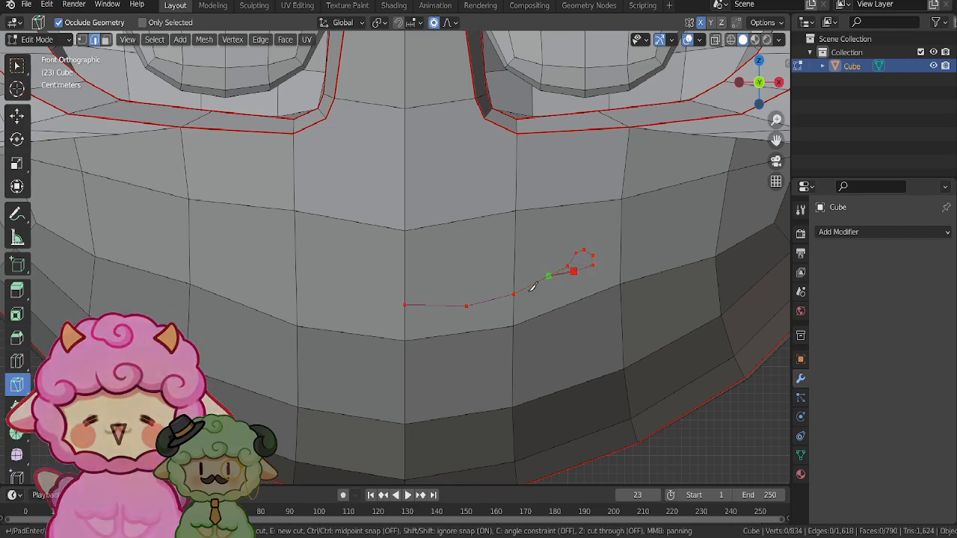
pyautogui.click(467, 312)
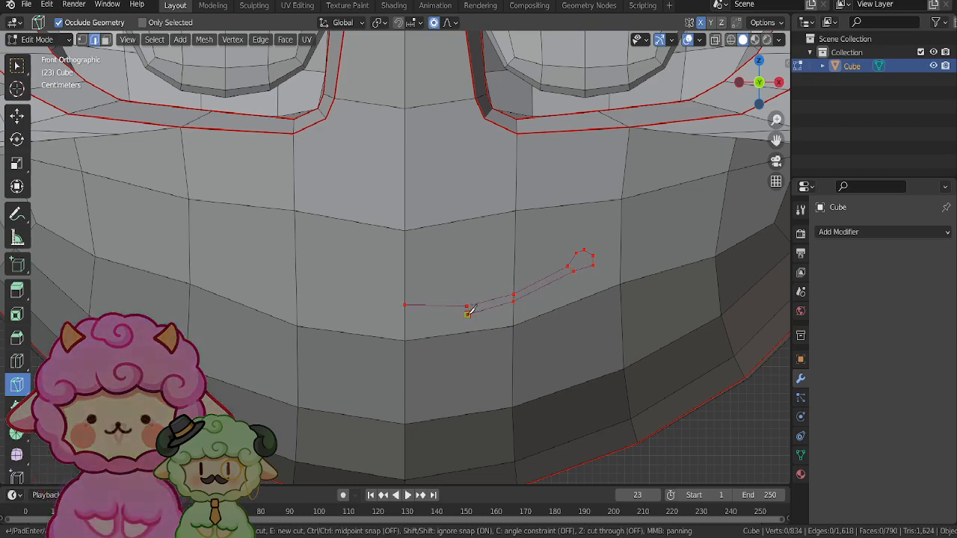
pyautogui.press('Return')
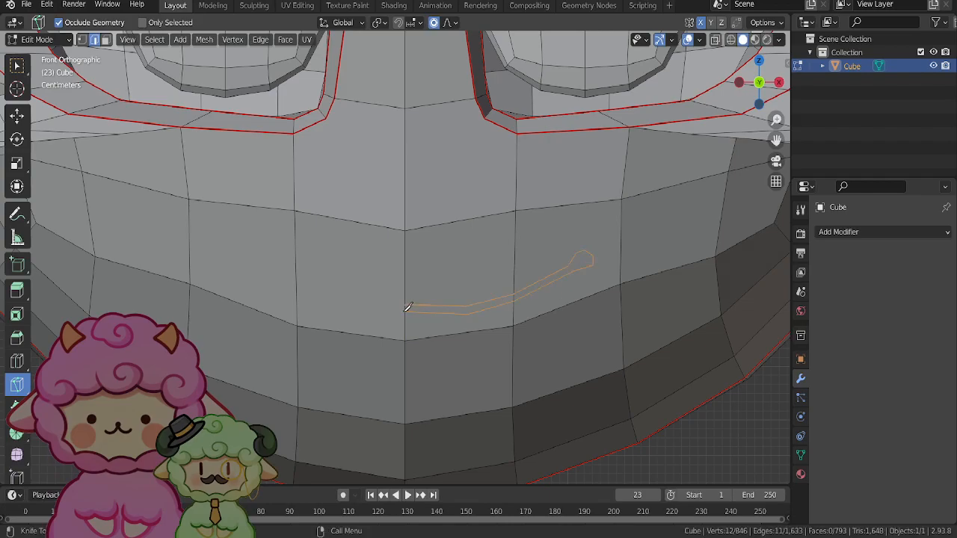
pyautogui.press('u')
pyautogui.click(465, 325)
# - Symmetrize the whole mesh to mirror the half-mouth outline across the face, and clear the selection
pyautogui.scroll(-4, 449, 314)
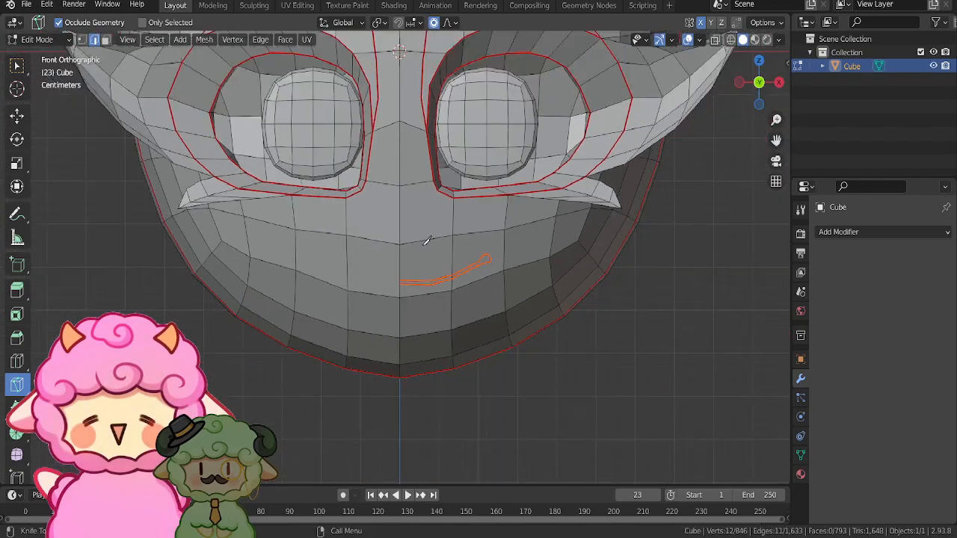
pyautogui.press('a')
pyautogui.click(204, 39)
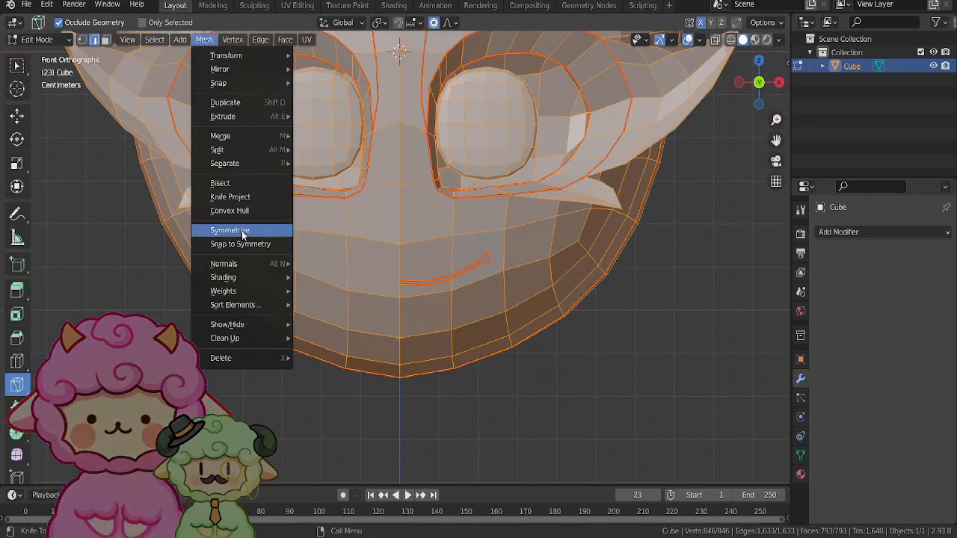
pyautogui.click(225, 233)
pyautogui.scroll(-1, 260, 238)
pyautogui.scroll(-3, 260, 238)
pyautogui.click(17, 116)
pyautogui.click(457, 322)
pyautogui.scroll(4, 635, 354)
pyautogui.click(654, 355)
# - Knife-cut the curve of the half upper lip from the centre line above the mouth down to the upper mouth line
pyautogui.scroll(-1, 643, 336)
pyautogui.scroll(5, 626, 310)
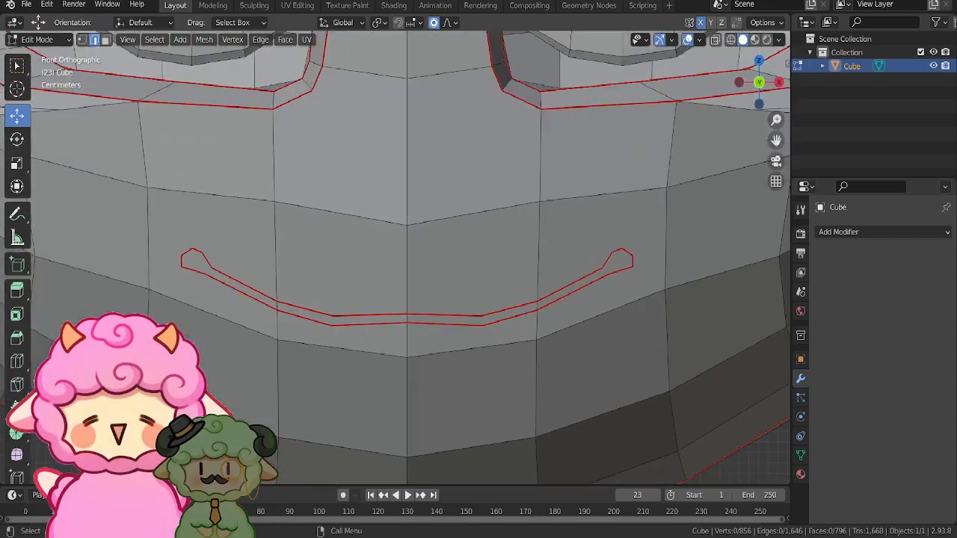
pyautogui.click(16, 383)
pyautogui.scroll(2, 553, 326)
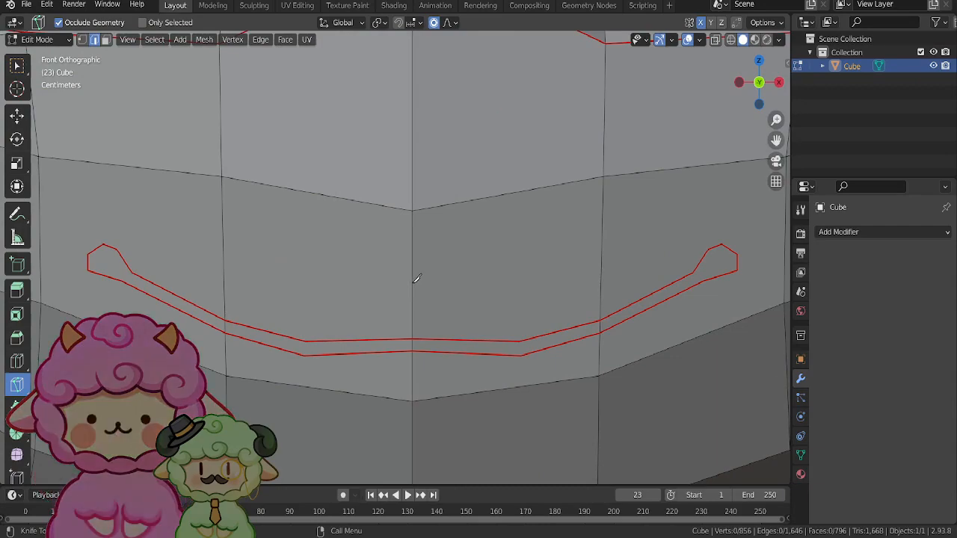
pyautogui.click(411, 277)
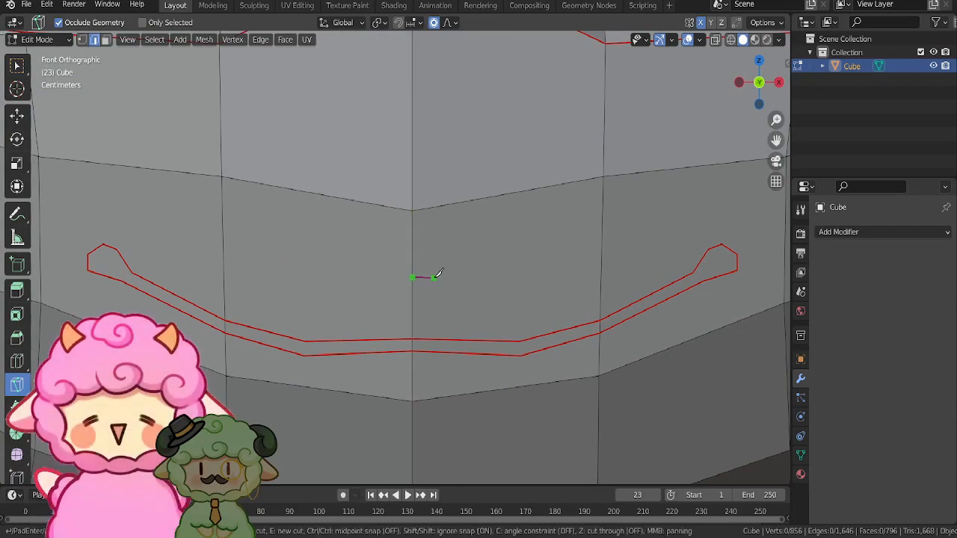
pyautogui.press('Escape')
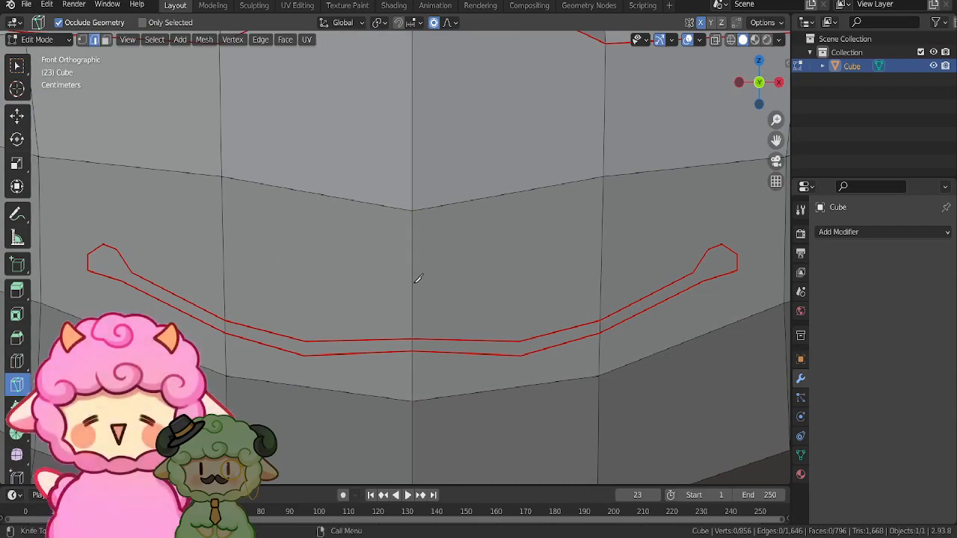
pyautogui.click(414, 275)
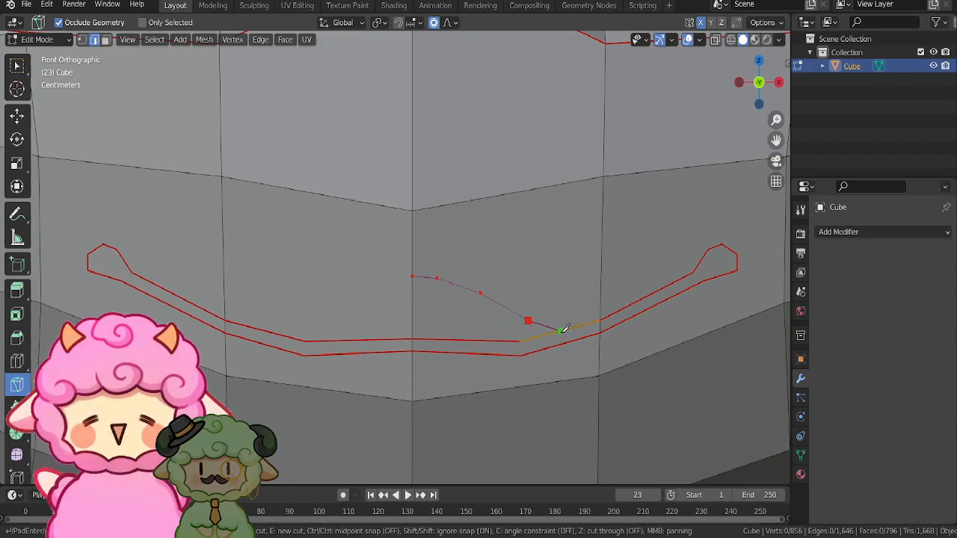
pyautogui.press('Return')
# - Knife-cut the half lower lip from the lower mouth line to the centre line, and mark both lip curves as seams
pyautogui.scroll(-5, 560, 330)
pyautogui.scroll(4, 554, 331)
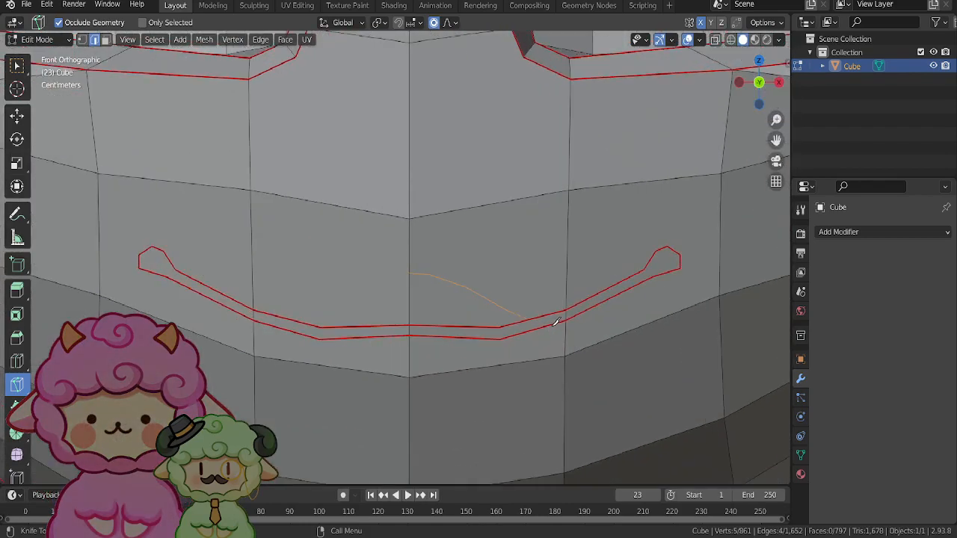
pyautogui.click(539, 328)
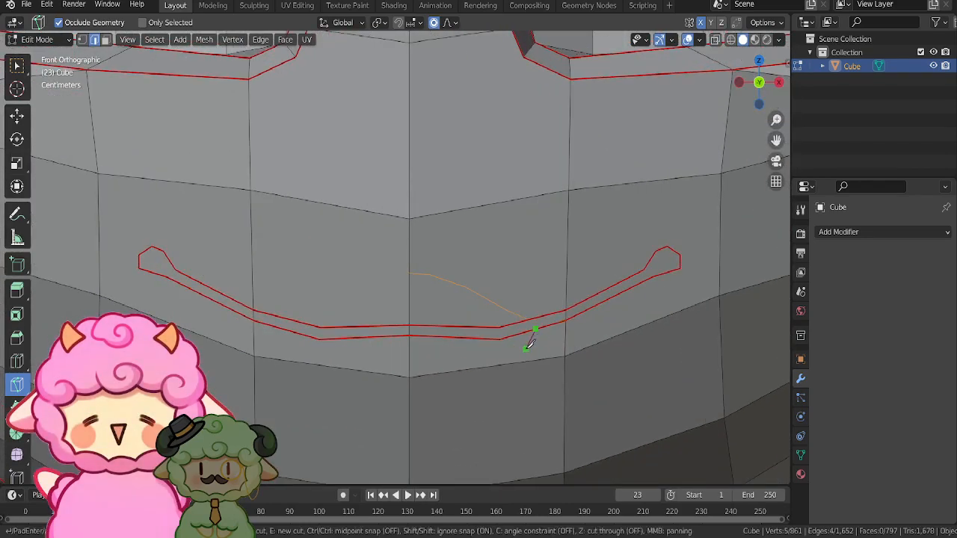
pyautogui.click(522, 353)
pyautogui.click(498, 371)
pyautogui.press('Return')
pyautogui.scroll(-6, 418, 378)
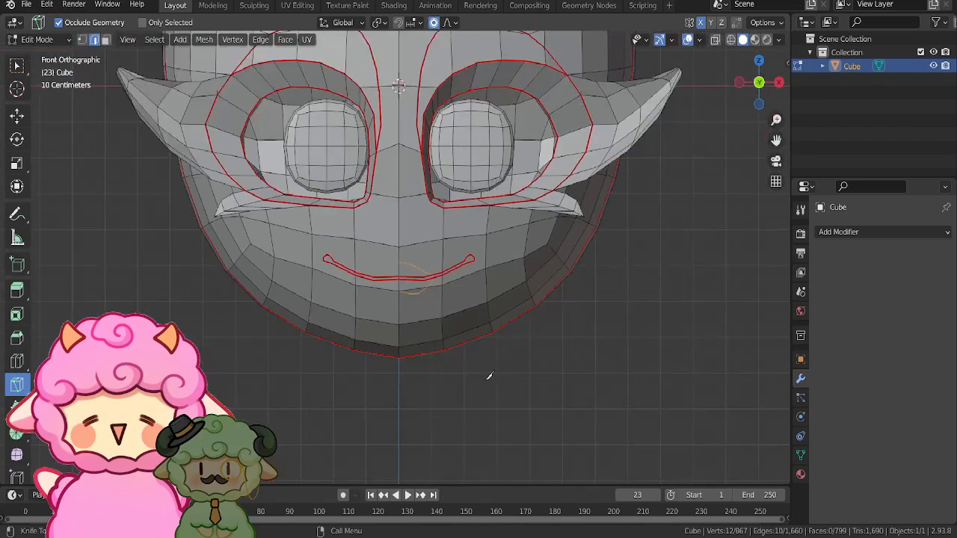
pyautogui.scroll(3, 475, 371)
pyautogui.press('u')
pyautogui.click(489, 352)
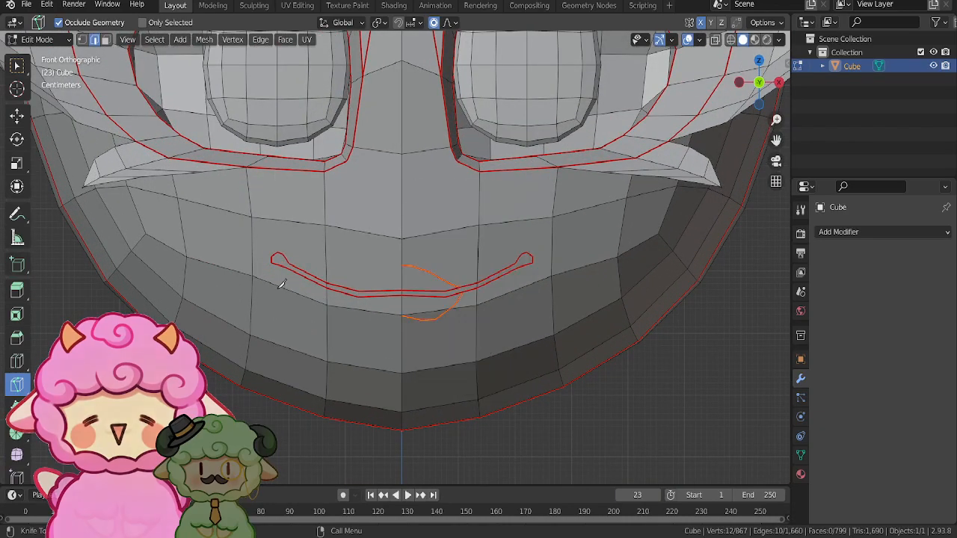
# - Select the whole mesh, symmetrize it to mirror the upper and lower lip curves, and deselect everything
pyautogui.press('a')
pyautogui.click(204, 38)
pyautogui.click(246, 226)
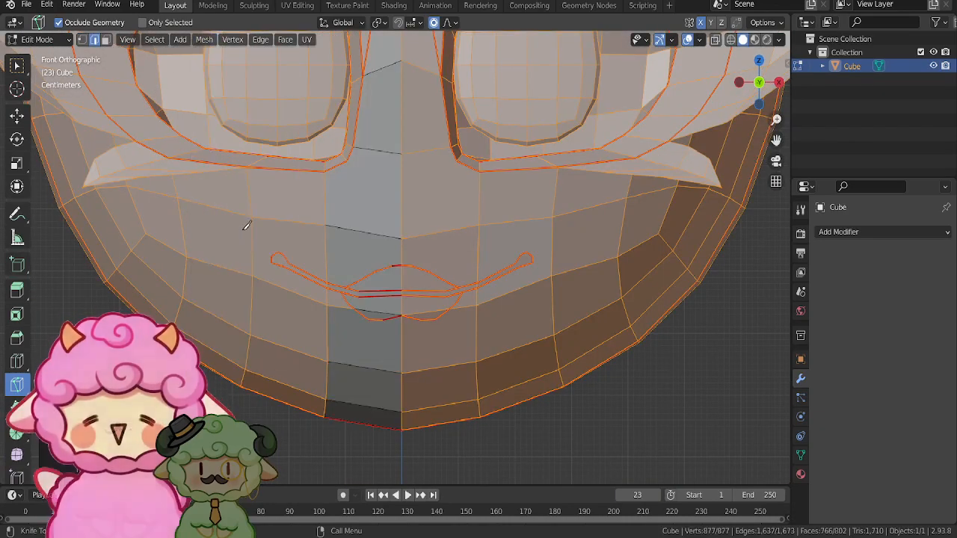
pyautogui.scroll(-4, 450, 296)
pyautogui.click(19, 119)
pyautogui.click(513, 362)
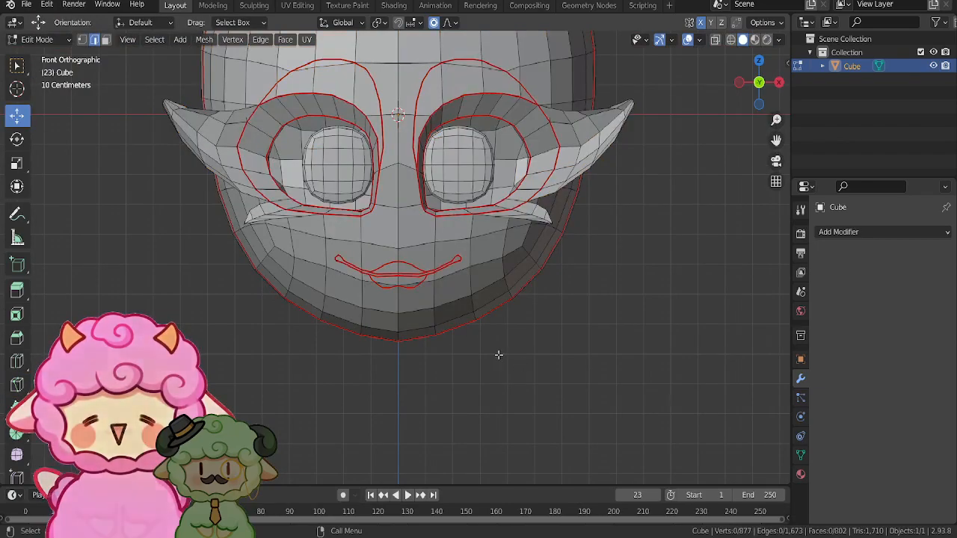
# - In vertex mode, lower the upper lip's centre vertex into a slight dip and reshape the lower lip's bottom vertices into a rounder curve
pyautogui.scroll(7, 499, 355)
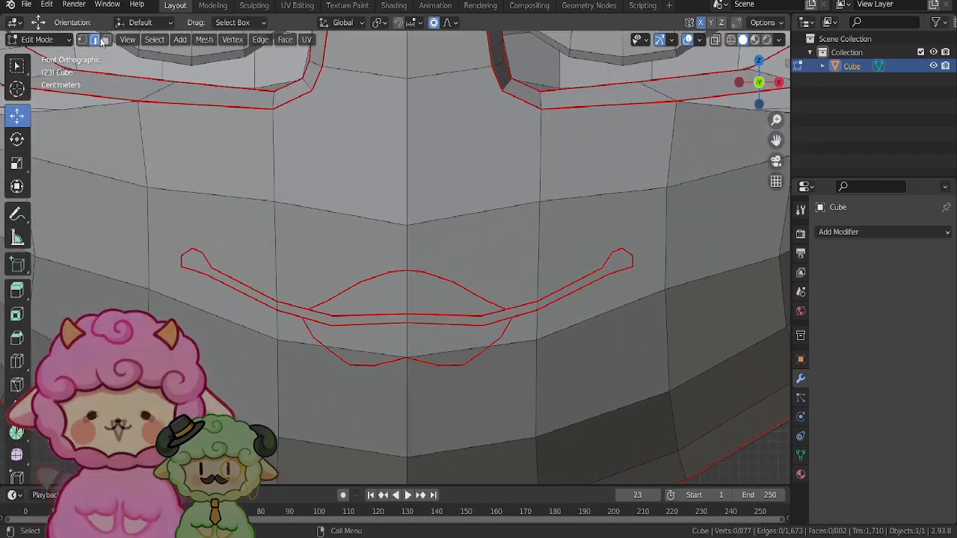
pyautogui.click(83, 39)
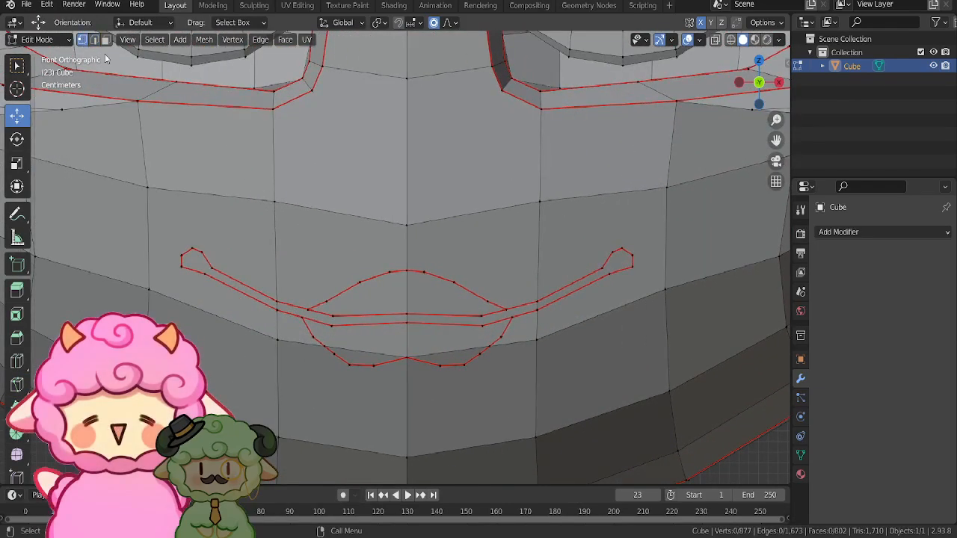
pyautogui.scroll(2, 420, 293)
pyautogui.moveTo(413, 247); pyautogui.dragTo(413, 258)
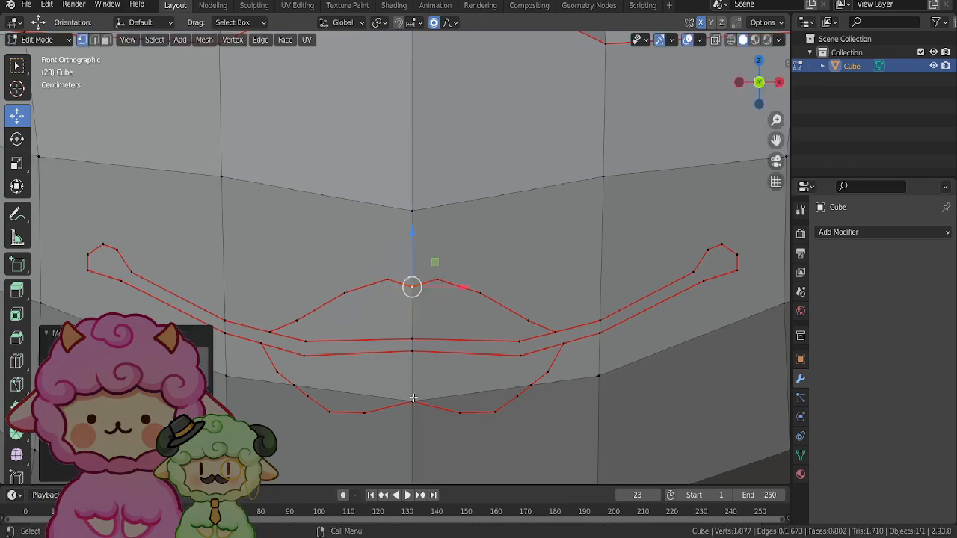
pyautogui.moveTo(412, 360); pyautogui.dragTo(411, 402)
pyautogui.click(463, 415)
pyautogui.click(495, 418)
pyautogui.moveTo(495, 418); pyautogui.dragTo(495, 411)
pyautogui.scroll(-6, 495, 411)
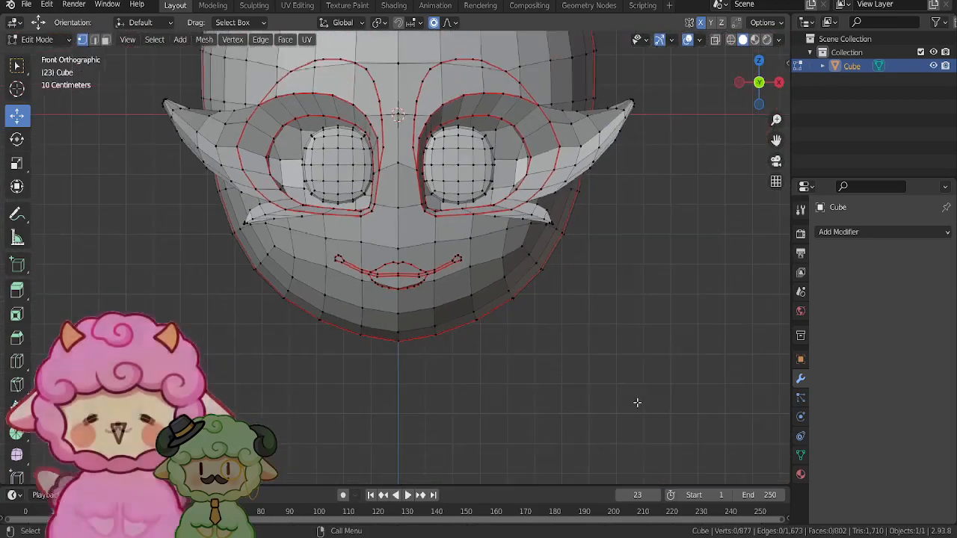
# - Adjust the vertices near the upper lip's outer end to smooth its meeting with the mouth line, and check the lips from an angle
pyautogui.scroll(7, 485, 314)
pyautogui.click(554, 333)
pyautogui.moveTo(554, 332); pyautogui.dragTo(552, 325)
pyautogui.scroll(3, 540, 367)
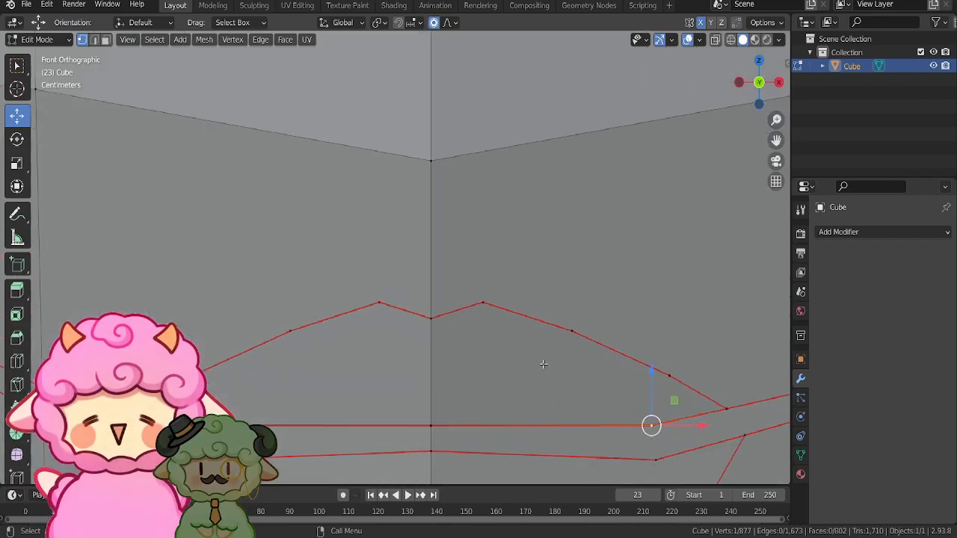
pyautogui.scroll(-8, 715, 394)
pyautogui.click(715, 393)
pyautogui.scroll(3, 703, 394)
pyautogui.moveTo(696, 395); pyautogui.dragTo(697, 418, button='middle')
pyautogui.scroll(-6, 579, 380)
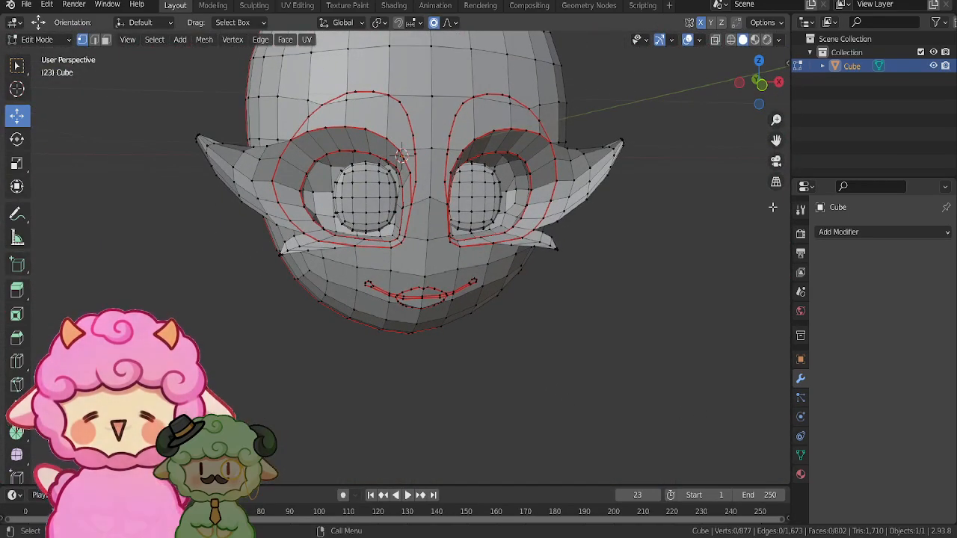
# - From the front view, knife-cut two edges from the upper lip's left-half curve vertices down to the mouth line
pyautogui.click(762, 84)
pyautogui.scroll(10, 507, 269)
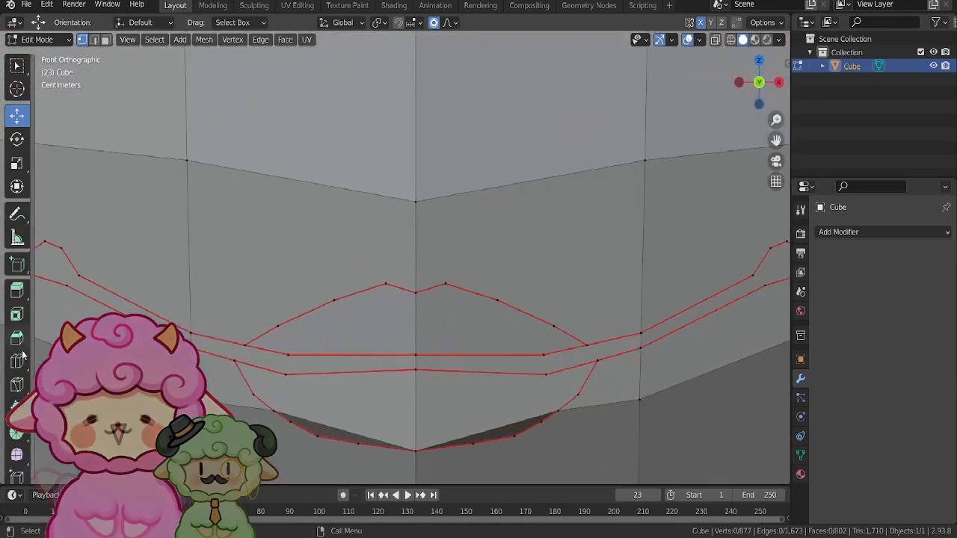
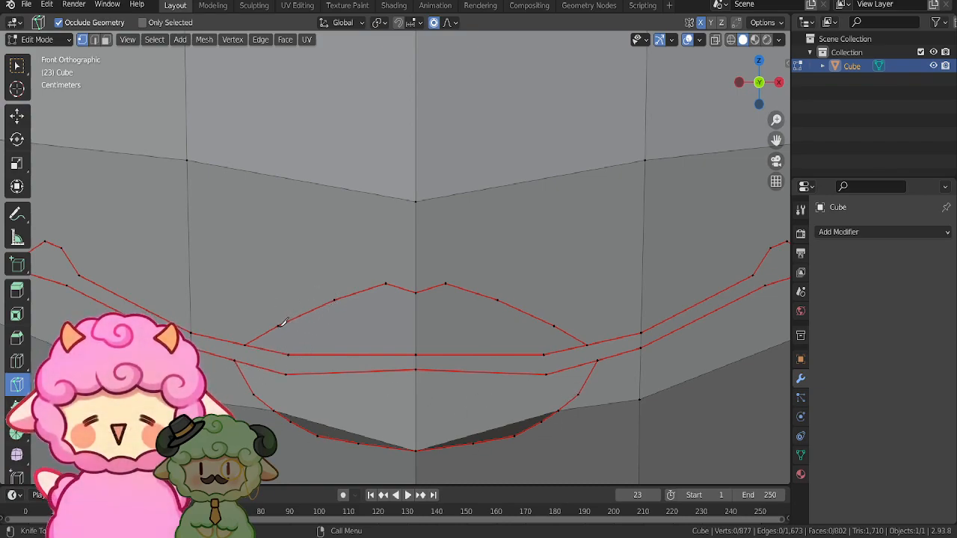
pyautogui.click(278, 326)
pyautogui.click(288, 353)
pyautogui.press('Return')
pyautogui.click(336, 299)
pyautogui.click(336, 351)
pyautogui.press('Return')
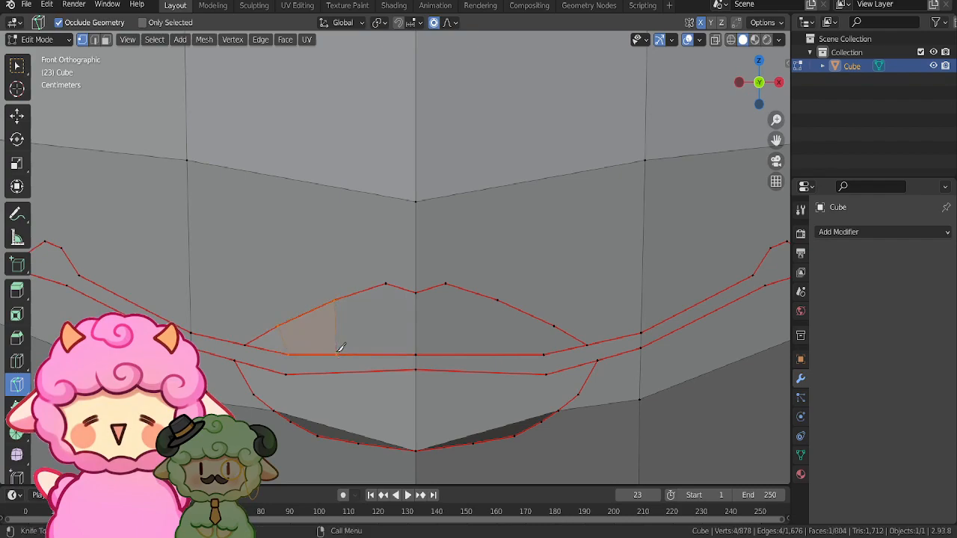
# - Knife-cut two edges in the upper lip's right half, from its peak vertex and the adjacent outer vertex down to the mouth line
pyautogui.click(446, 284)
pyautogui.click(447, 352)
pyautogui.press('Return')
pyautogui.click(499, 298)
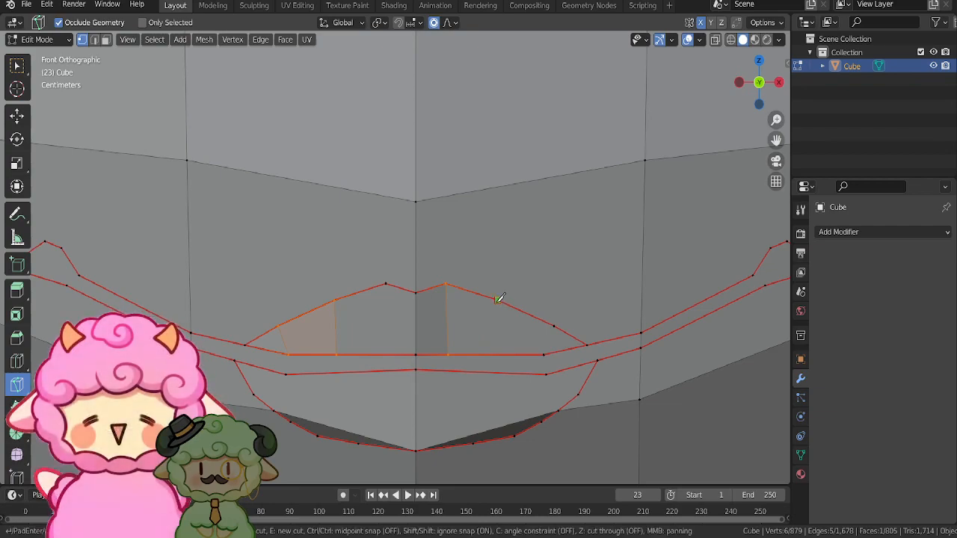
pyautogui.click(498, 352)
pyautogui.press('Return')
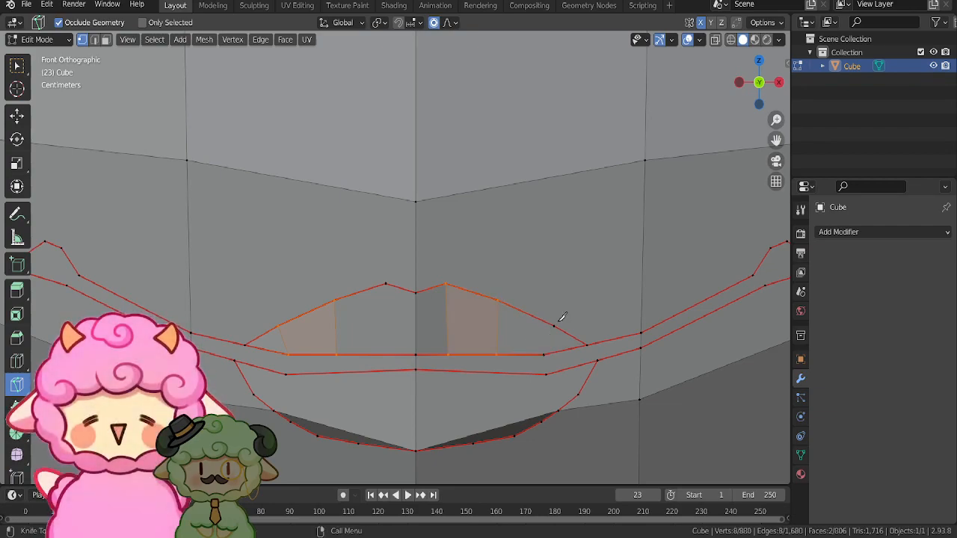
# - Knife-cut an edge from the outermost curve vertex of the upper lip's right half down to the mouth line
pyautogui.click(554, 326)
pyautogui.click(545, 353)
pyautogui.press('Return')
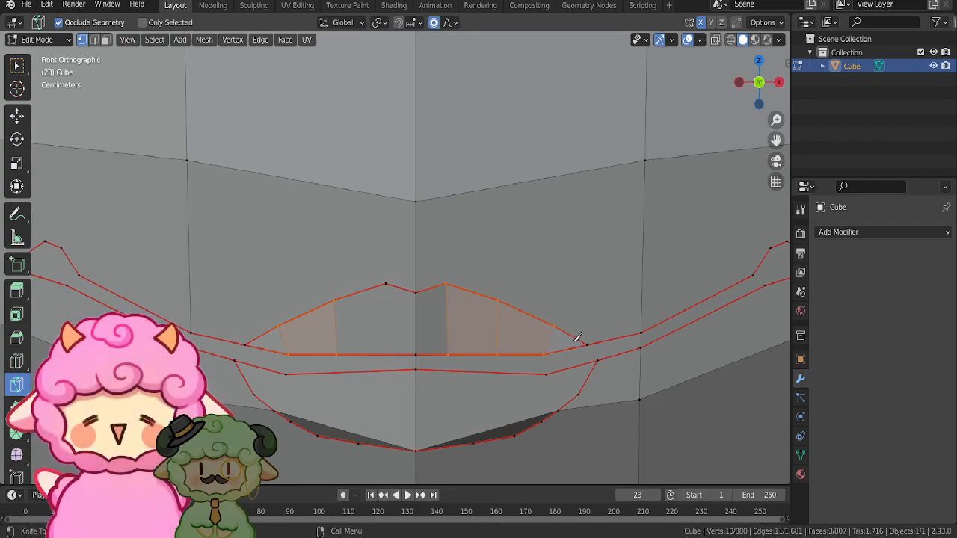
# - Knife-cut a fan of edges through the lower lip's right half, from the mouth line down to the bottom curve vertices
pyautogui.click(549, 370)
pyautogui.click(559, 410)
pyautogui.press('Return')
pyautogui.click(519, 372)
pyautogui.click(542, 421)
pyautogui.press('Return')
pyautogui.click(494, 372)
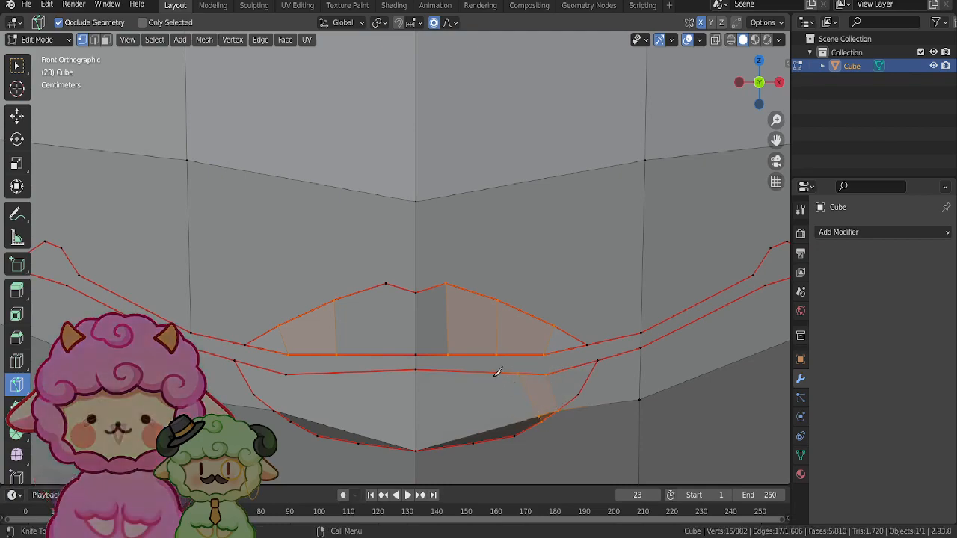
pyautogui.click(515, 434)
pyautogui.press('Return')
pyautogui.click(472, 443)
pyautogui.press('Return')
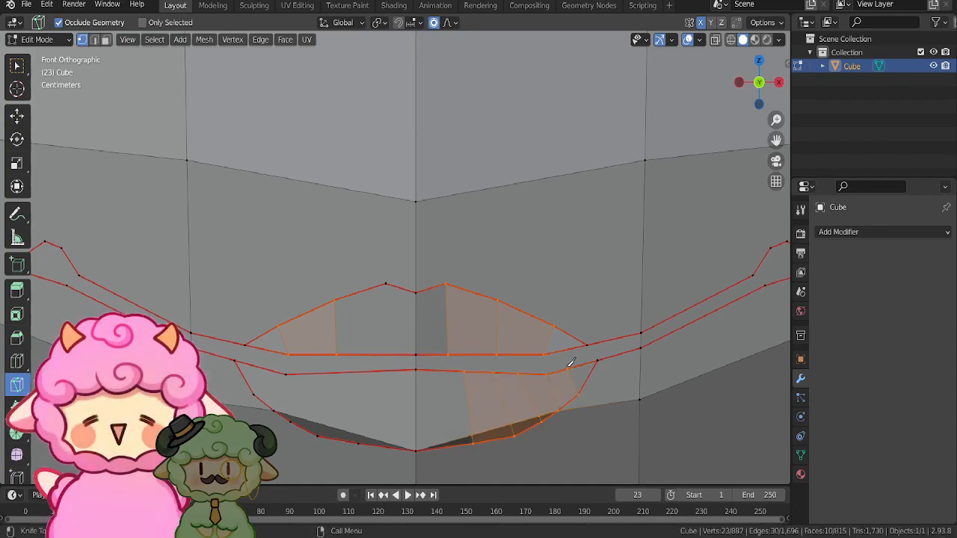
# - Knife-cut curved crosswise rows through the lower lip's right half, between its outer edge and the centre line, to form a grid
pyautogui.click(597, 361)
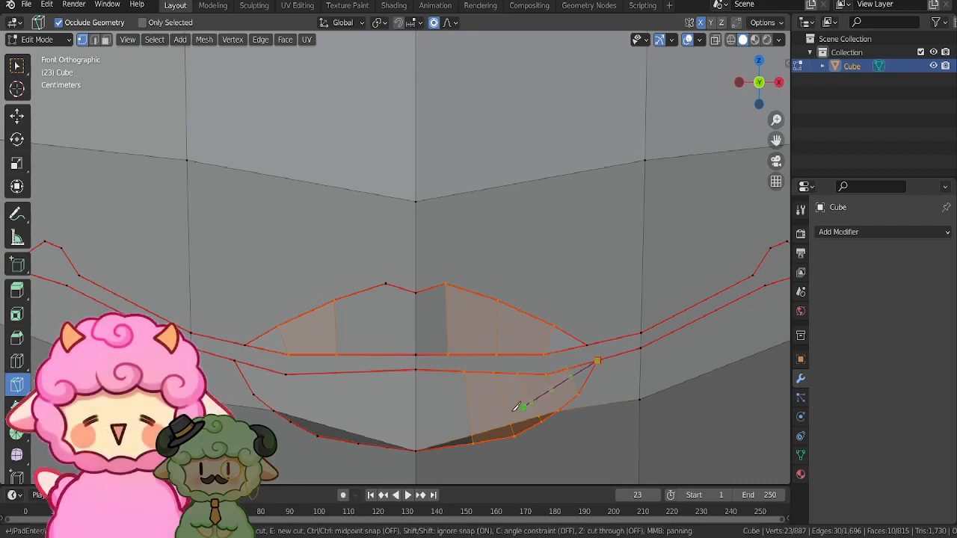
pyautogui.press('Return')
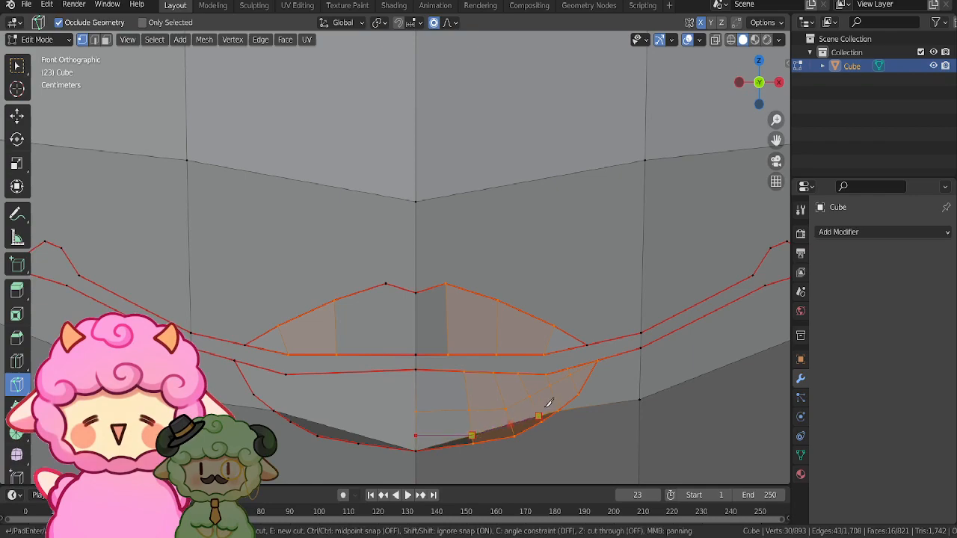
pyautogui.press('Return')
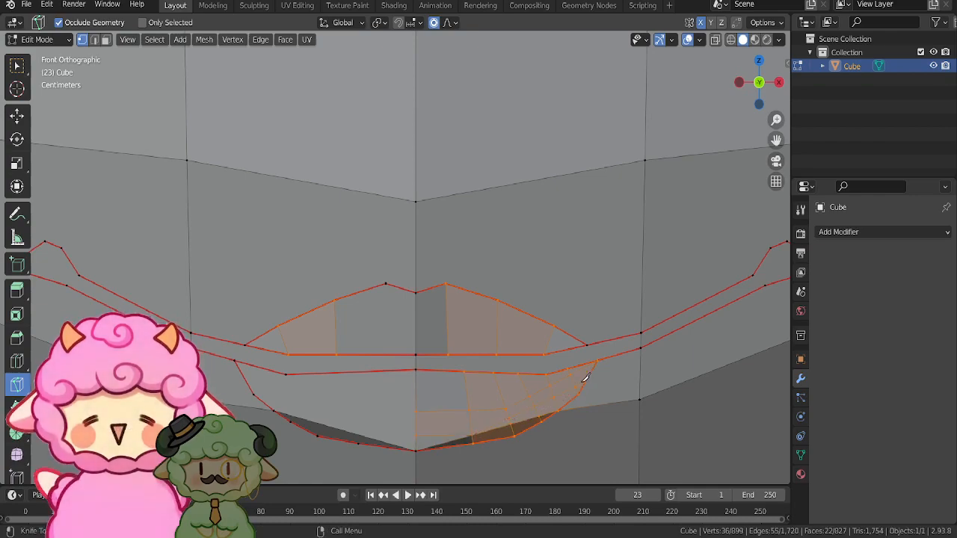
pyautogui.click(416, 391)
# - Knife-cut three crosswise rows through the upper lip's right half, from the centre line to its corner and outer vertices
pyautogui.click(587, 343)
pyautogui.press('Return')
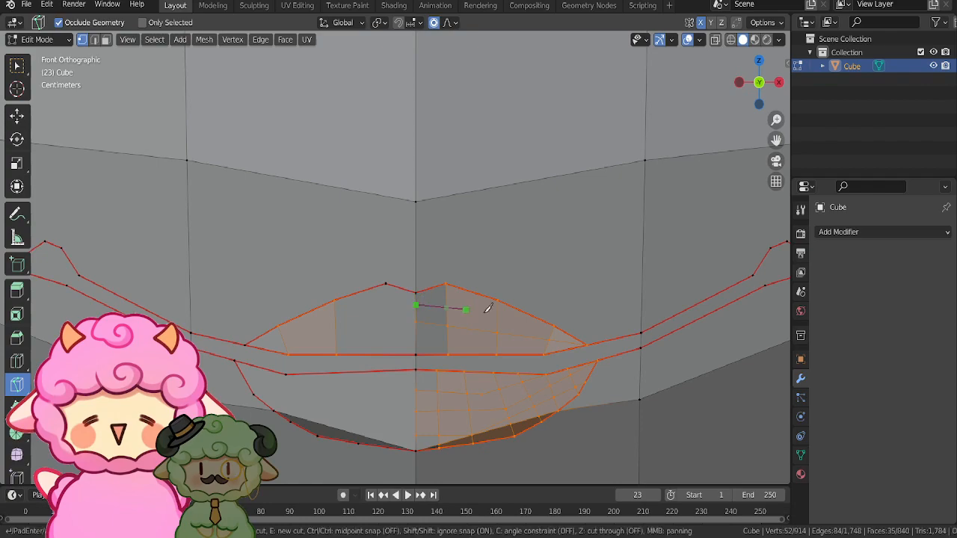
pyautogui.click(553, 330)
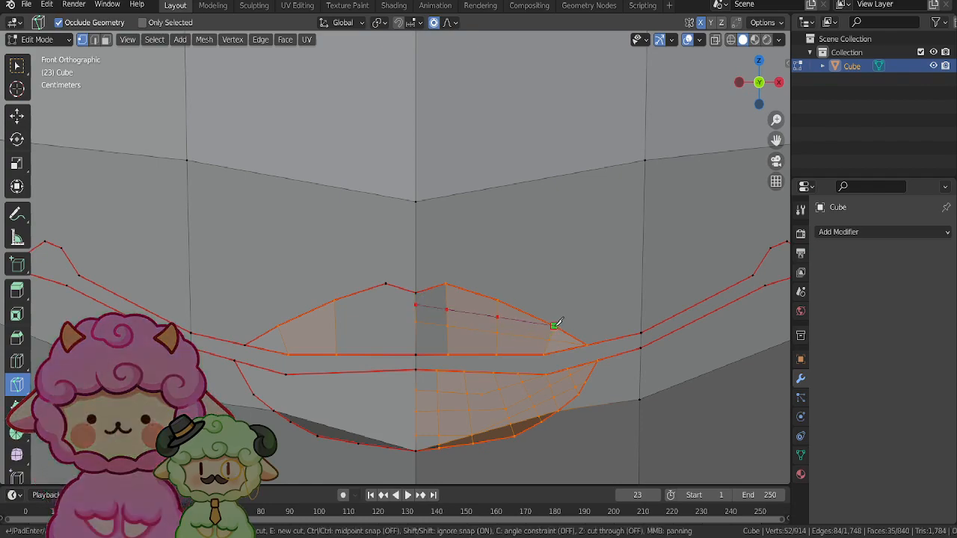
pyautogui.press('Return')
pyautogui.click(417, 342)
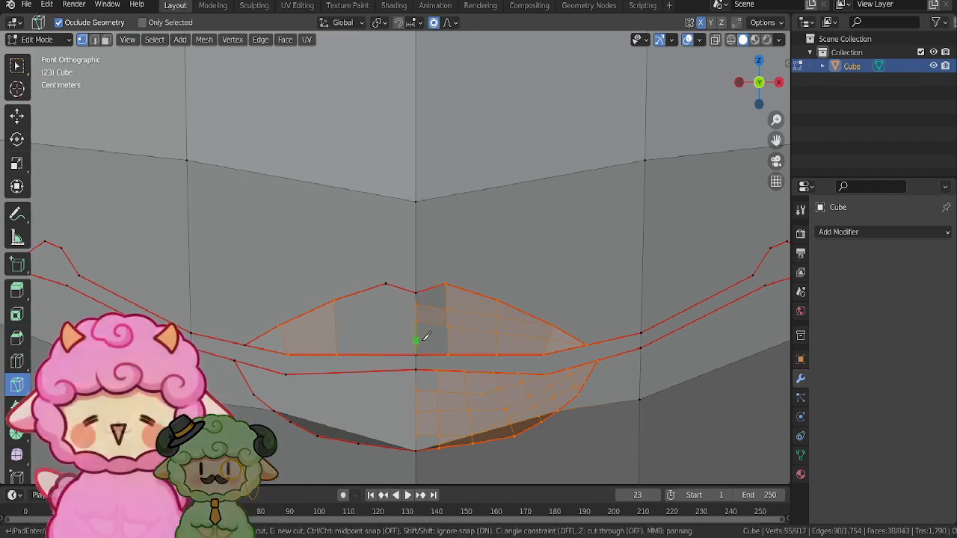
pyautogui.click(544, 355)
pyautogui.press('Return')
# - Symmetrize the entire head mesh to mirror the right half's lip cuts, and deselect everything with the Move tool active
pyautogui.scroll(-5, 544, 335)
pyautogui.scroll(4, 408, 303)
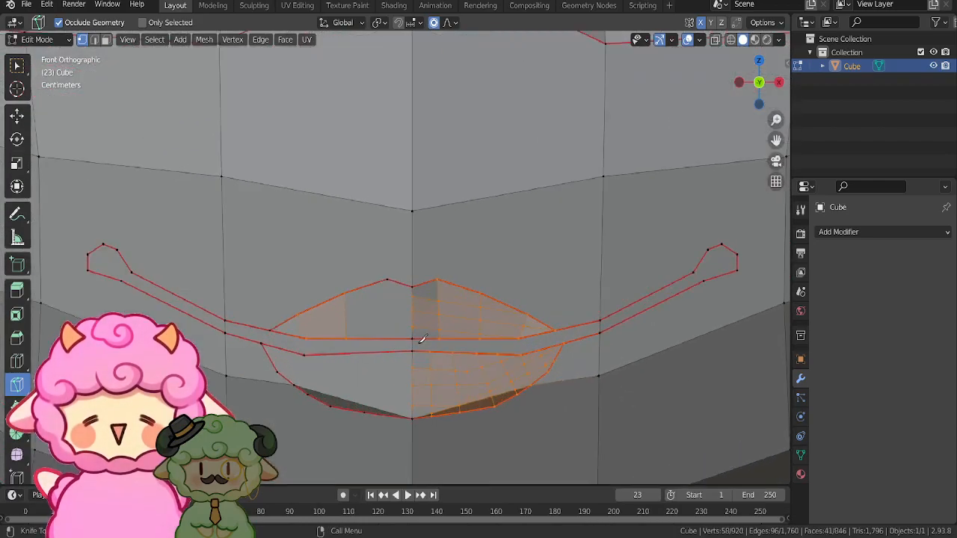
pyautogui.press('a')
pyautogui.click(204, 39)
pyautogui.click(255, 236)
pyautogui.scroll(-4, 247, 214)
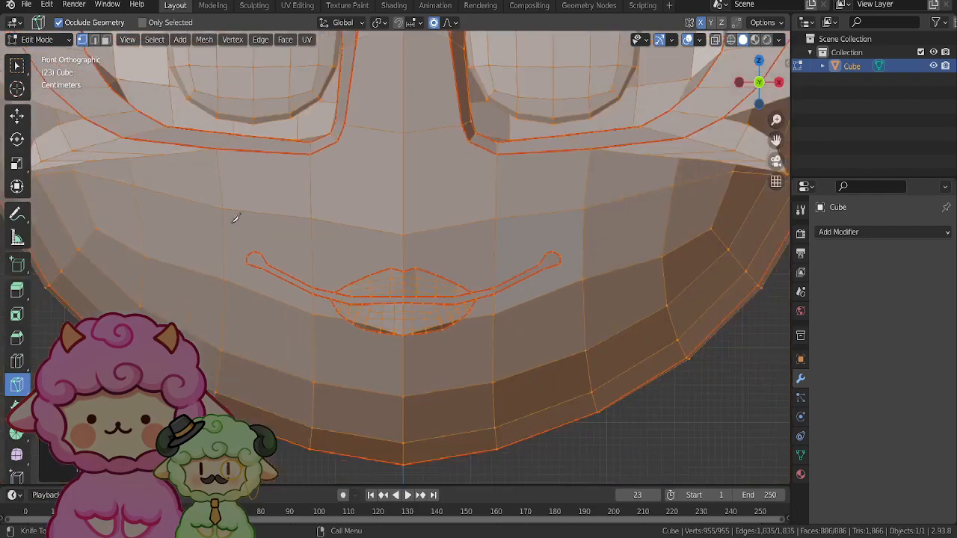
pyautogui.click(16, 116)
pyautogui.scroll(-6, 583, 404)
pyautogui.click(598, 413)
# - Select the linked faces of both lips and extrude them outward about 0.012 m along the Y axis
pyautogui.scroll(5, 576, 386)
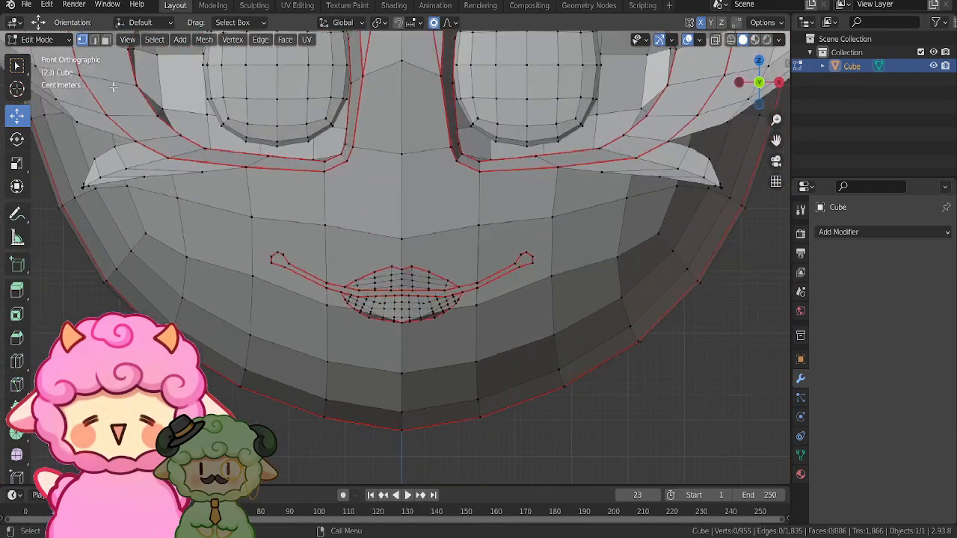
pyautogui.scroll(6, 436, 324)
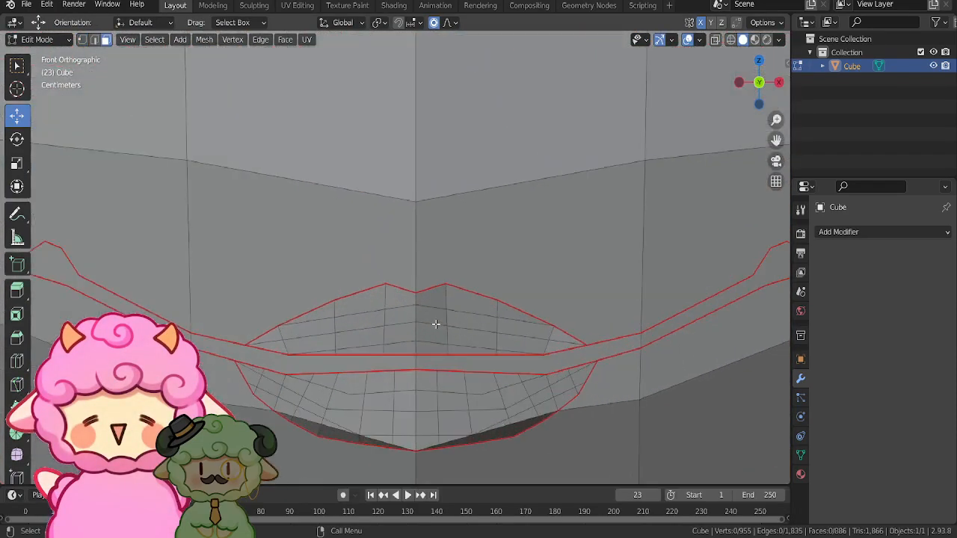
pyautogui.press('l')
pyautogui.scroll(-4, 470, 349)
pyautogui.moveTo(470, 349); pyautogui.dragTo(401, 304, button='middle')
pyautogui.scroll(3, 438, 302)
pyautogui.scroll(2, 402, 304)
pyautogui.press('e')
pyautogui.press('y')
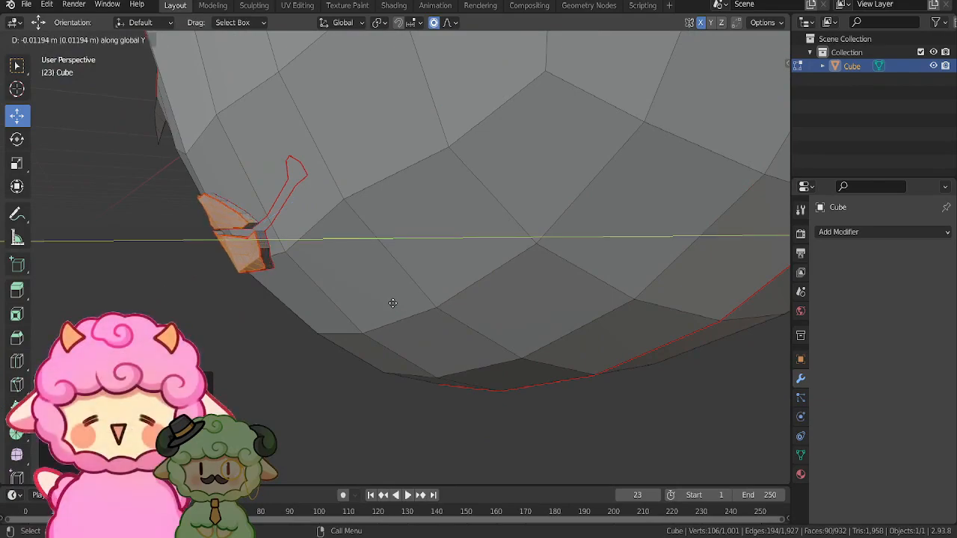
pyautogui.click(392, 303)
# - Clear the seams on the extruded lips and smooth their vertices
pyautogui.press('u')
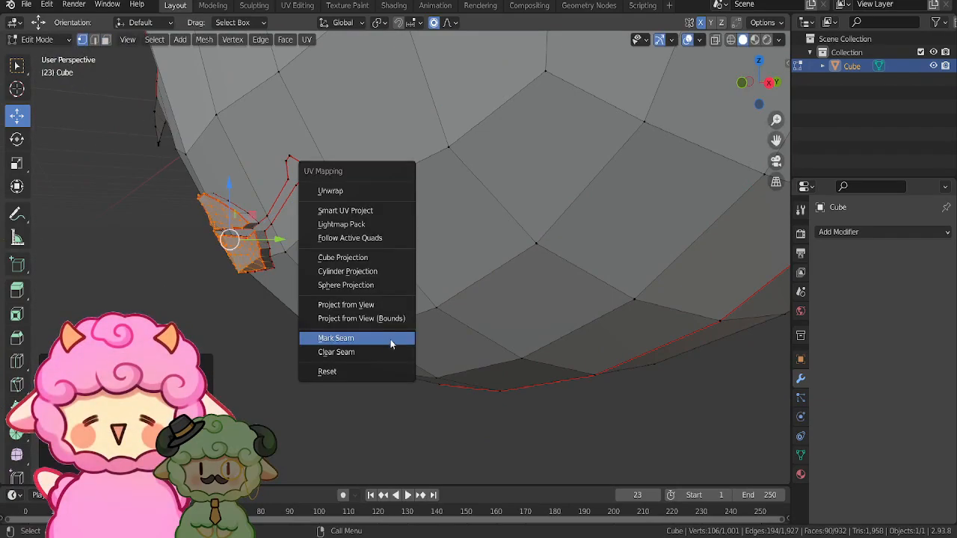
pyautogui.click(371, 354)
pyautogui.moveTo(389, 288); pyautogui.dragTo(452, 290, button='middle')
pyautogui.rightClick(466, 359)
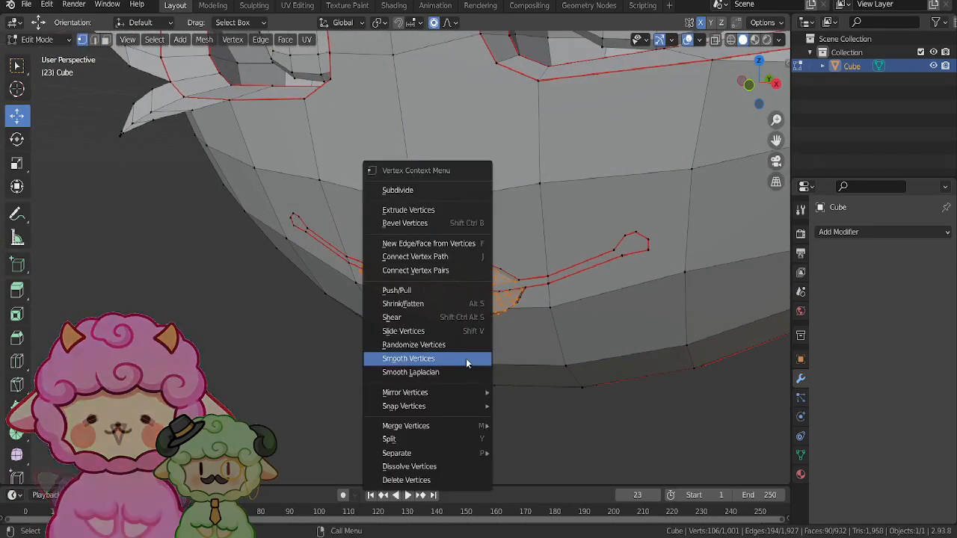
pyautogui.click(466, 358)
# - Plump both lips with repeated Shrink/Fatten passes of about 0.008, 0.005 and 0.002 m, and smooth the vertices again
pyautogui.moveTo(466, 358); pyautogui.dragTo(316, 274, button='middle')
pyautogui.hotkey('alt', 's')
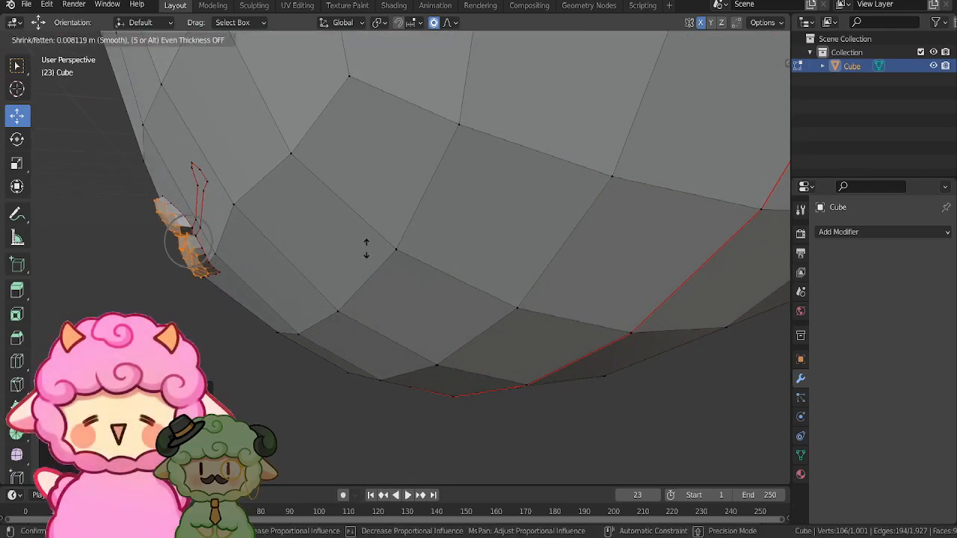
pyautogui.click(355, 249)
pyautogui.moveTo(355, 249); pyautogui.dragTo(523, 263, button='middle')
pyautogui.hotkey('alt', 's')
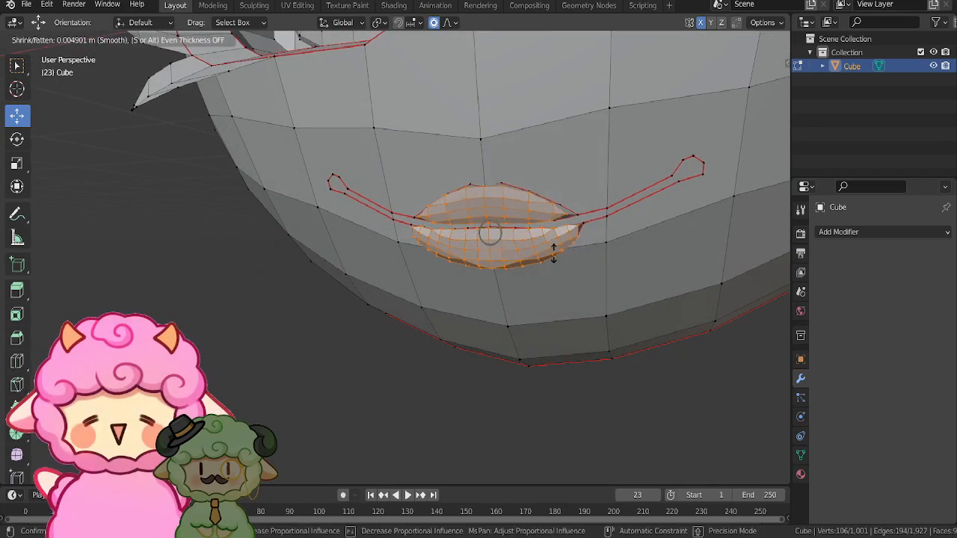
pyautogui.click(553, 255)
pyautogui.hotkey('alt', 's')
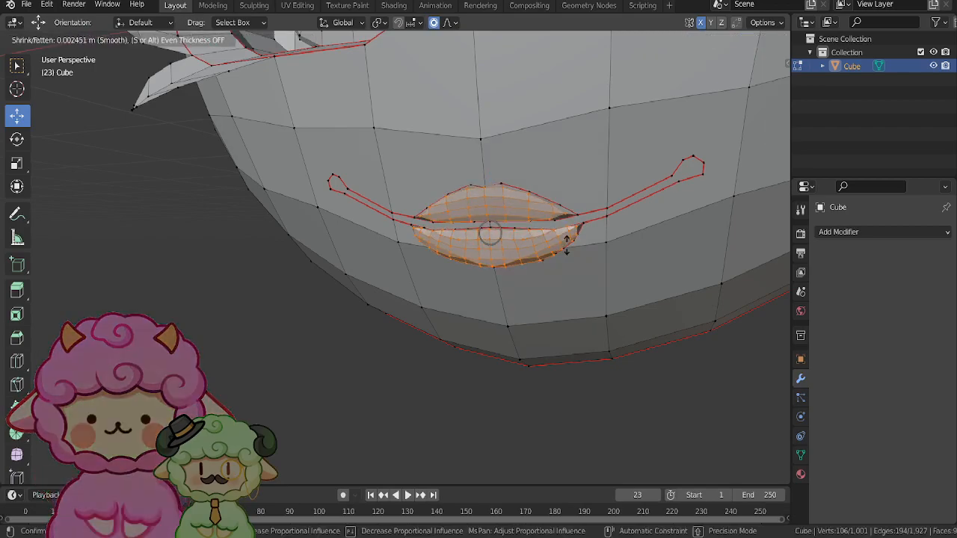
pyautogui.click(567, 245)
pyautogui.rightClick(564, 257)
pyautogui.click(564, 257)
# - From the front view, fatten the lower lip's centre vertex and the upper lip's by about 0.0065 m with proportional editing
pyautogui.press('KP_1')
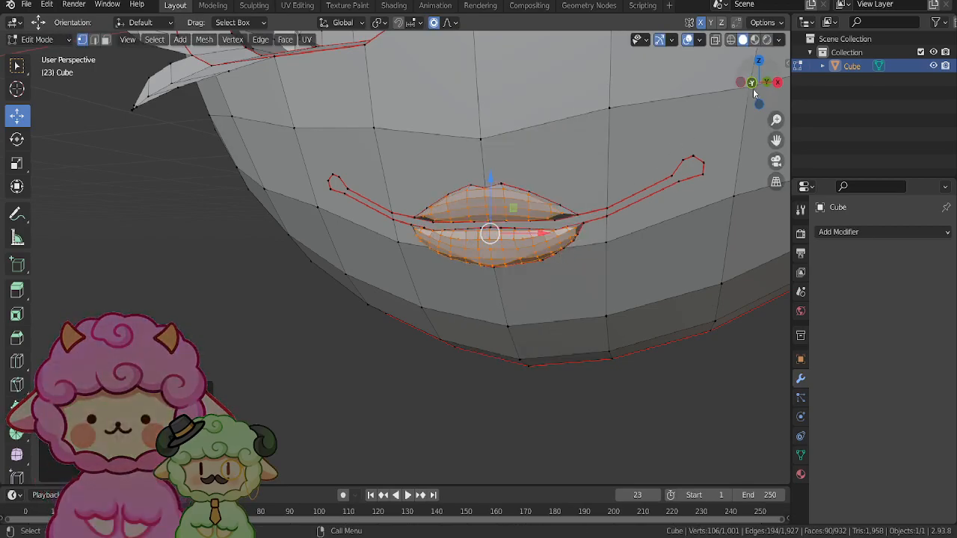
pyautogui.scroll(-3, 699, 217)
pyautogui.hotkey('alt', 'a')
pyautogui.scroll(5, 639, 232)
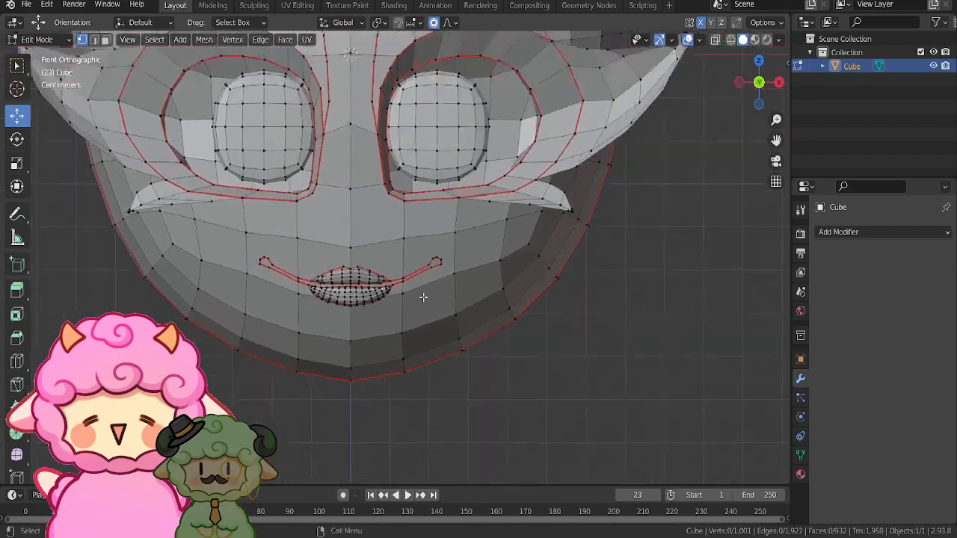
pyautogui.click(305, 332)
pyautogui.hotkey('alt', 's')
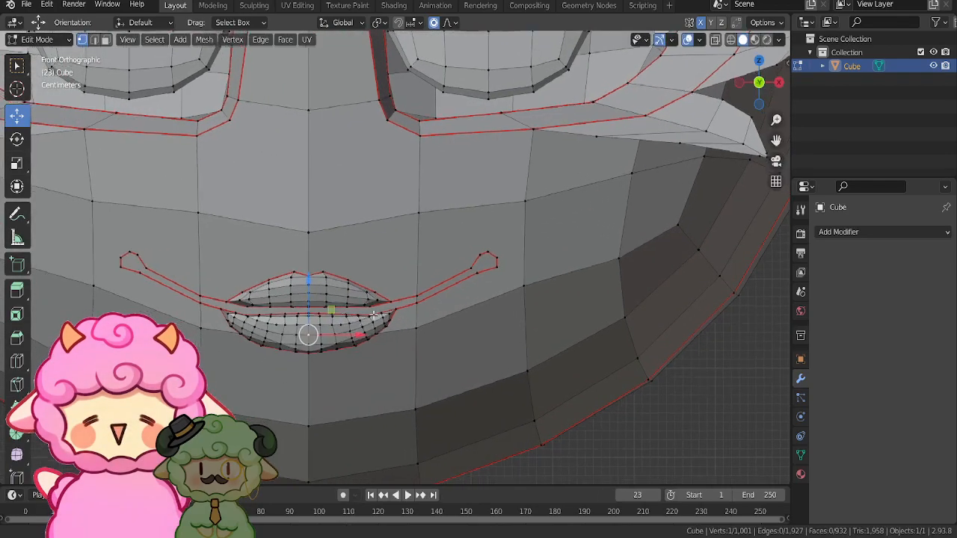
pyautogui.scroll(4, 439, 282)
pyautogui.click(439, 283)
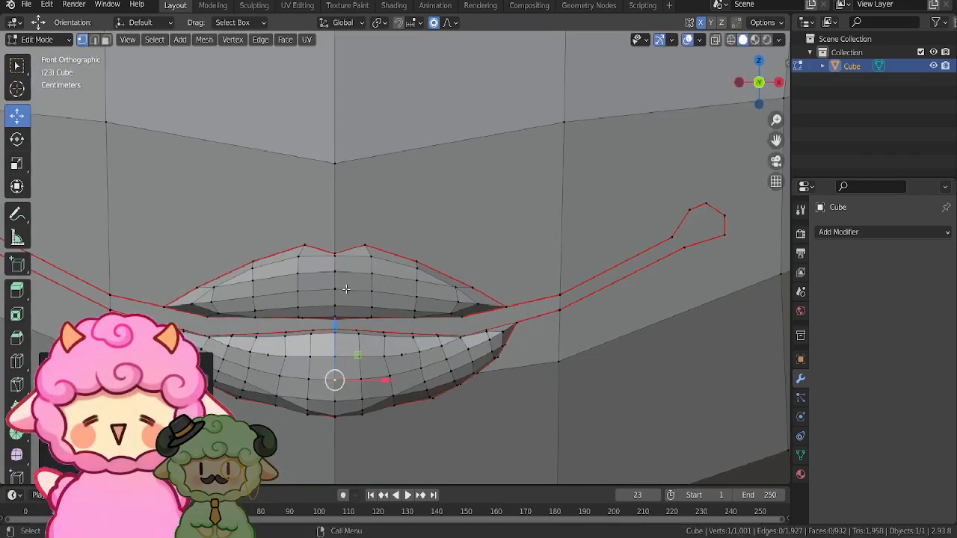
pyautogui.hotkey('alt', 's')
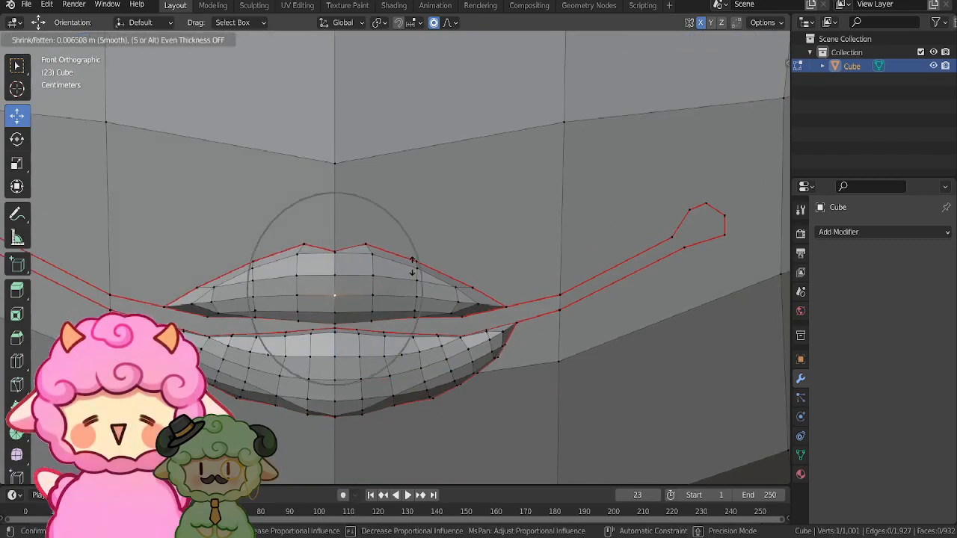
pyautogui.click(412, 266)
# - Raise the vertex beside the lower lip's bottom centre by about 0.002 m with proportional editing
pyautogui.scroll(-5, 366, 327)
pyautogui.scroll(5, 367, 328)
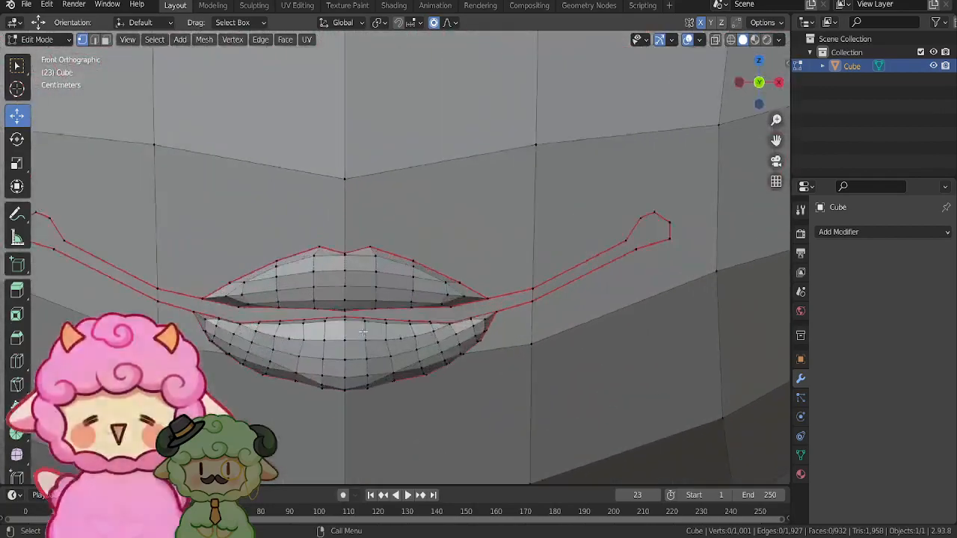
pyautogui.click(366, 389)
pyautogui.press('g')
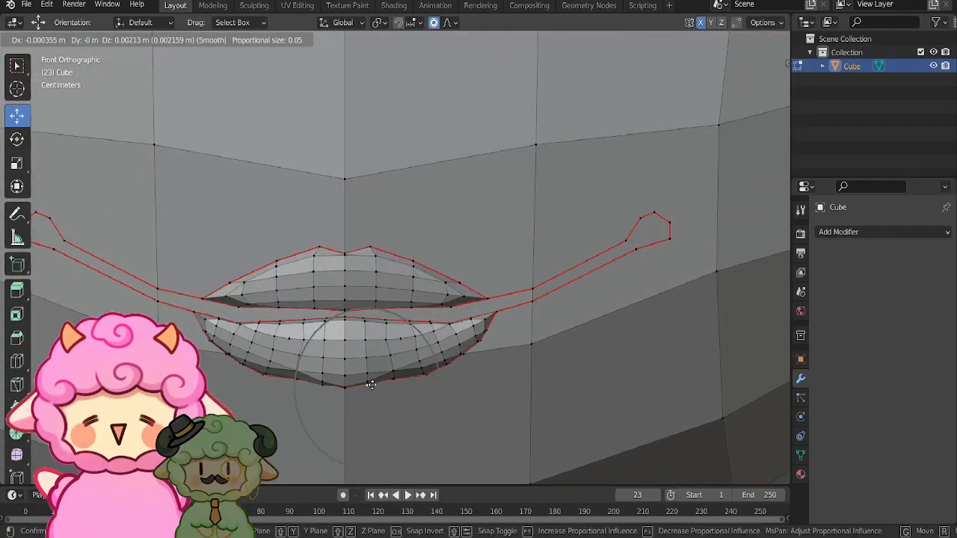
pyautogui.click(369, 386)
pyautogui.scroll(1, 367, 386)
pyautogui.scroll(4, 417, 349)
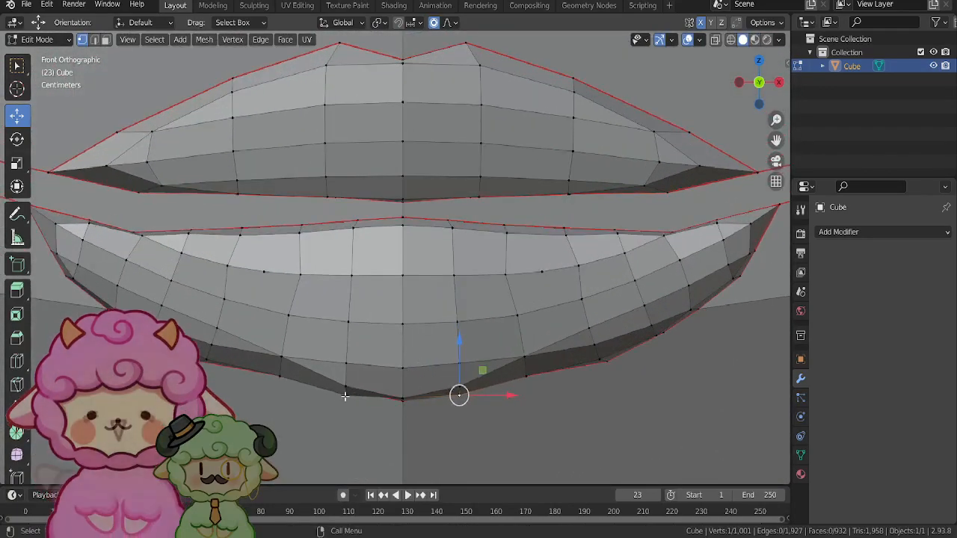
# - Fine-tune the lower lip's bottom-centre vertex and its neighbour to even out the lip's bottom outline
pyautogui.click(403, 392)
pyautogui.press('g')
pyautogui.scroll(3, 404, 389)
pyautogui.click(402, 392)
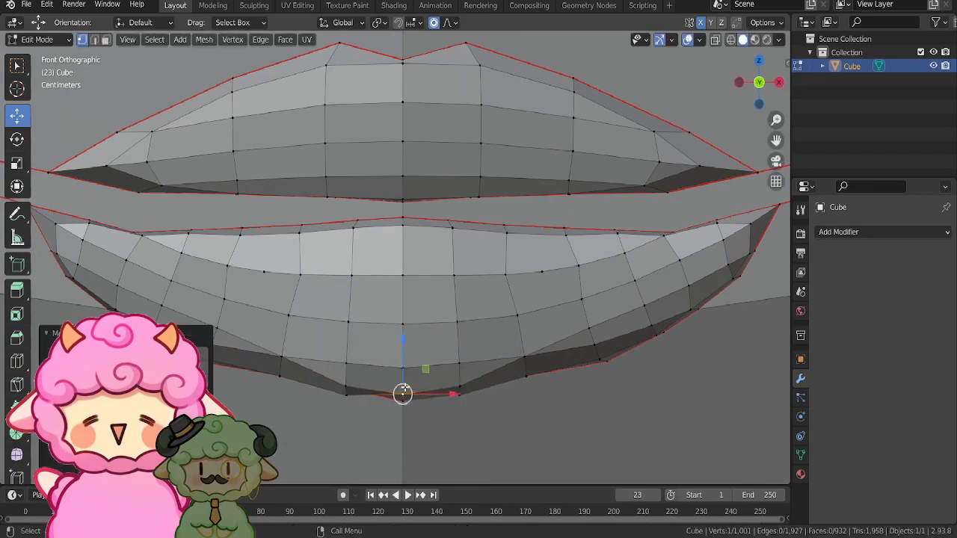
pyautogui.click(526, 367)
pyautogui.click(458, 388)
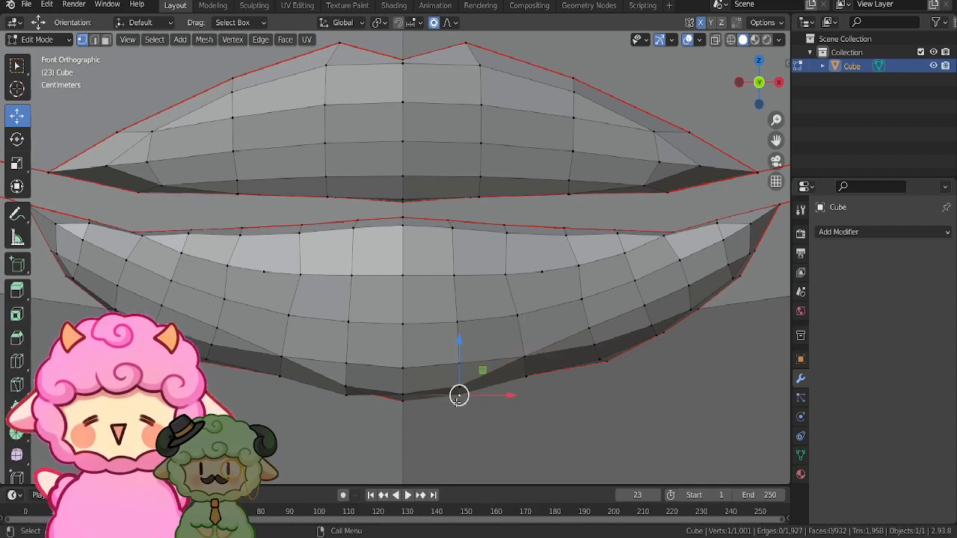
pyautogui.press('g')
pyautogui.click(472, 391)
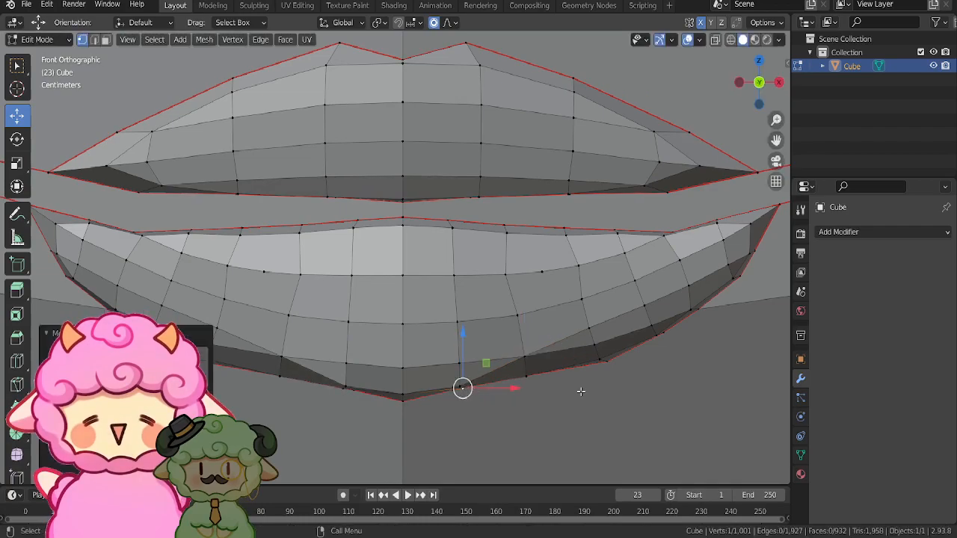
# - Extrude the mouth line's faces outward about 0.005 m along the Y axis, clear their seams and deselect everything
pyautogui.scroll(-5, 577, 376)
pyautogui.scroll(2, 535, 226)
pyautogui.scroll(-4, 535, 227)
pyautogui.moveTo(535, 227); pyautogui.dragTo(350, 211, button='middle')
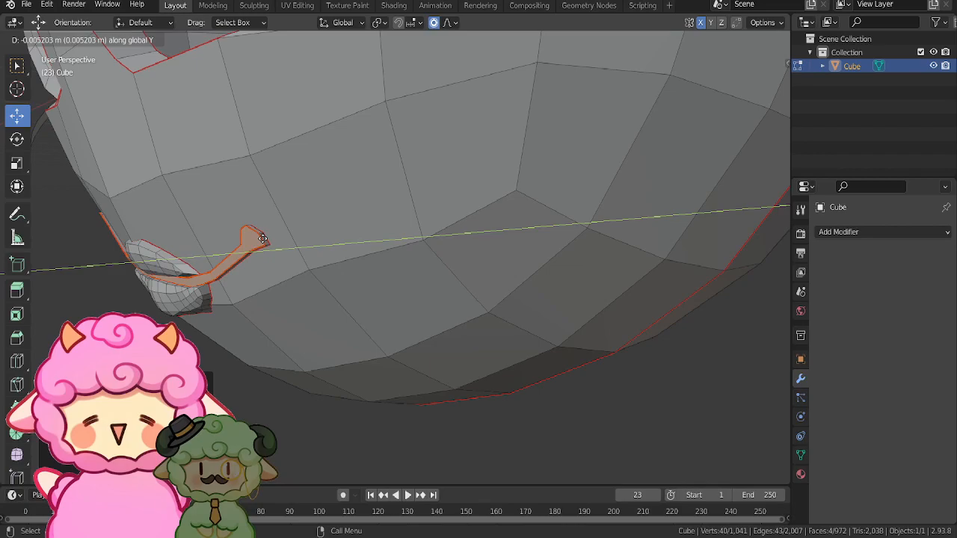
pyautogui.click(263, 239)
pyautogui.click(82, 40)
pyautogui.press('u')
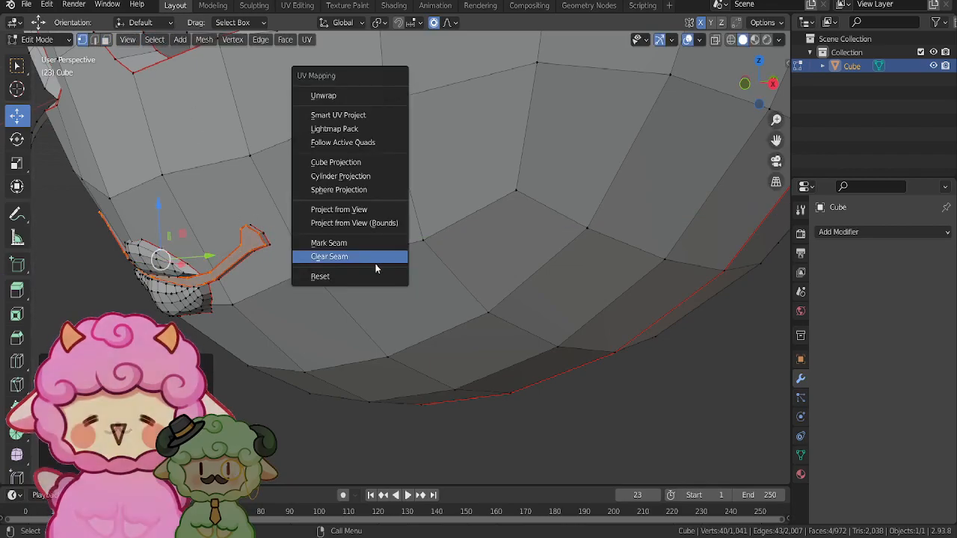
pyautogui.click(366, 260)
pyautogui.scroll(-5, 477, 431)
pyautogui.hotkey('alt', 'a')
# - Select four adjacent faces across one side of the upper forehead and pull a duplicate of them outward along the Y axis
pyautogui.moveTo(477, 432); pyautogui.dragTo(613, 307, button='middle')
pyautogui.click(763, 85)
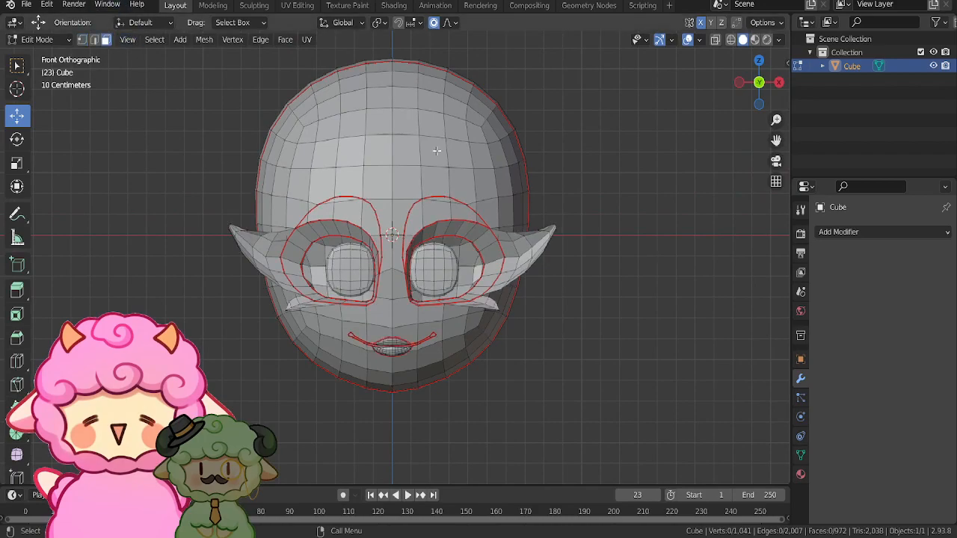
pyautogui.moveTo(476, 162); pyautogui.dragTo(489, 163)
pyautogui.keyDown('shift'); pyautogui.moveTo(491, 163); pyautogui.dragTo(372, 221, button='middle'); pyautogui.keyUp('shift')
pyautogui.scroll(4, 483, 202)
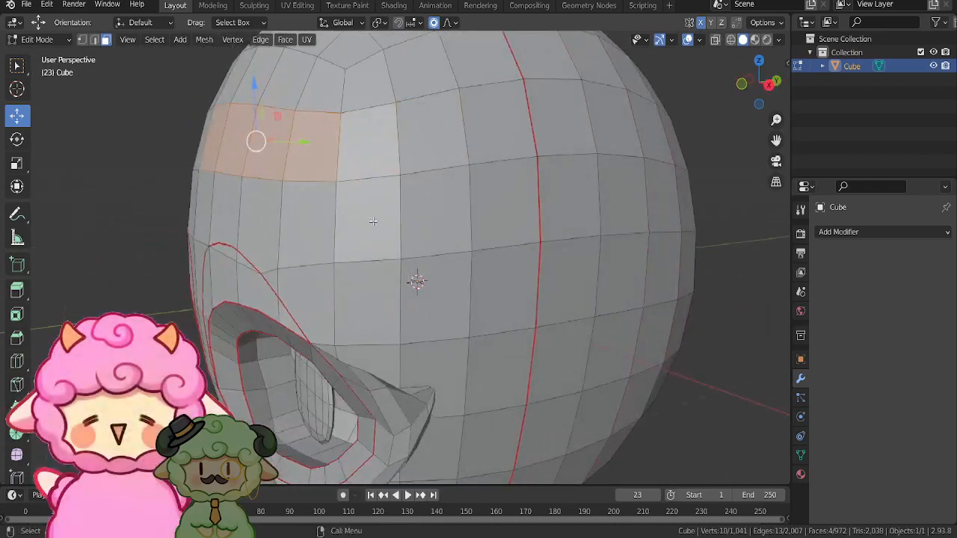
pyautogui.click(321, 216)
pyautogui.press('g')
pyautogui.press('y')
pyautogui.click(327, 219)
# - Extrude the forehead strip outward about 0.008 m along the Y axis and select all of its linked geometry
pyautogui.press('e')
pyautogui.press('y')
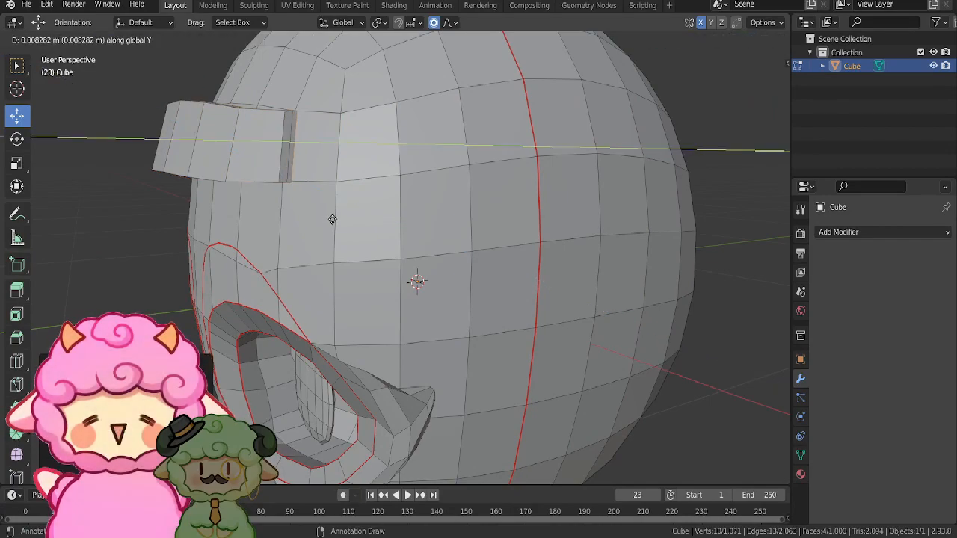
pyautogui.click(332, 217)
pyautogui.click(225, 181)
pyautogui.hotkey('ctrl', 'l')
pyautogui.moveTo(225, 178); pyautogui.dragTo(274, 205, button='middle')
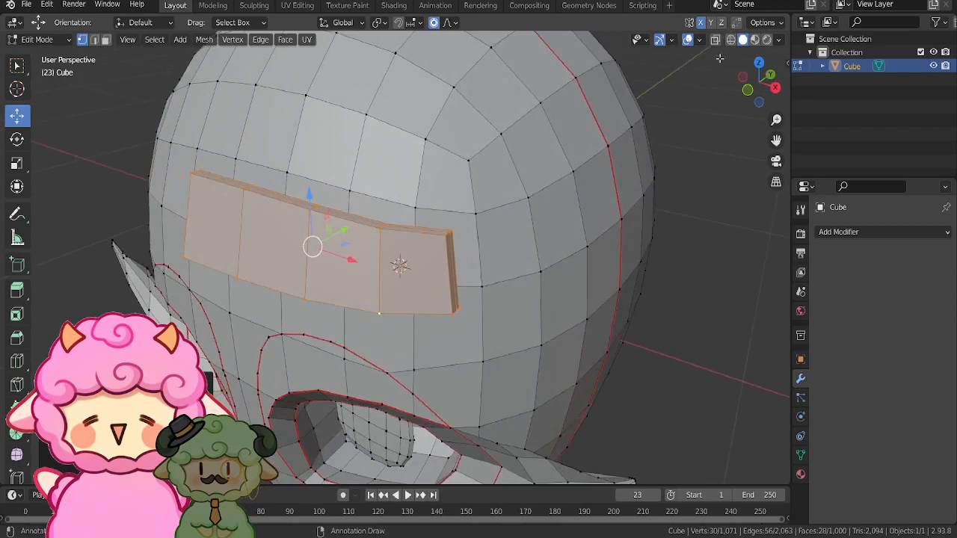
# - From the front view, subdivide the eyebrow strip and apply Smooth Vertices three times to round its shape
pyautogui.click(748, 90)
pyautogui.rightClick(524, 197)
pyautogui.click(497, 30)
pyautogui.rightClick(576, 233)
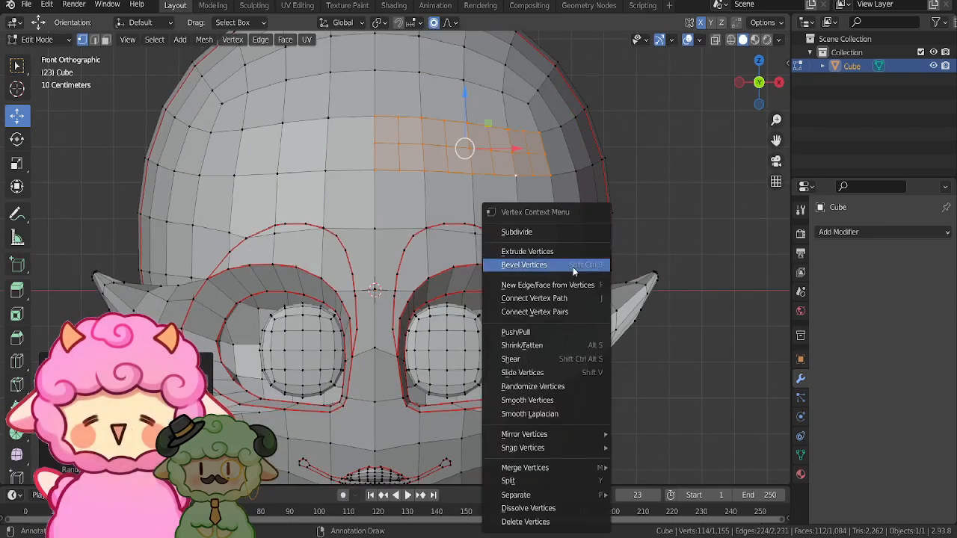
pyautogui.click(553, 400)
pyautogui.rightClick(553, 400)
pyautogui.click(553, 400)
pyautogui.rightClick(553, 400)
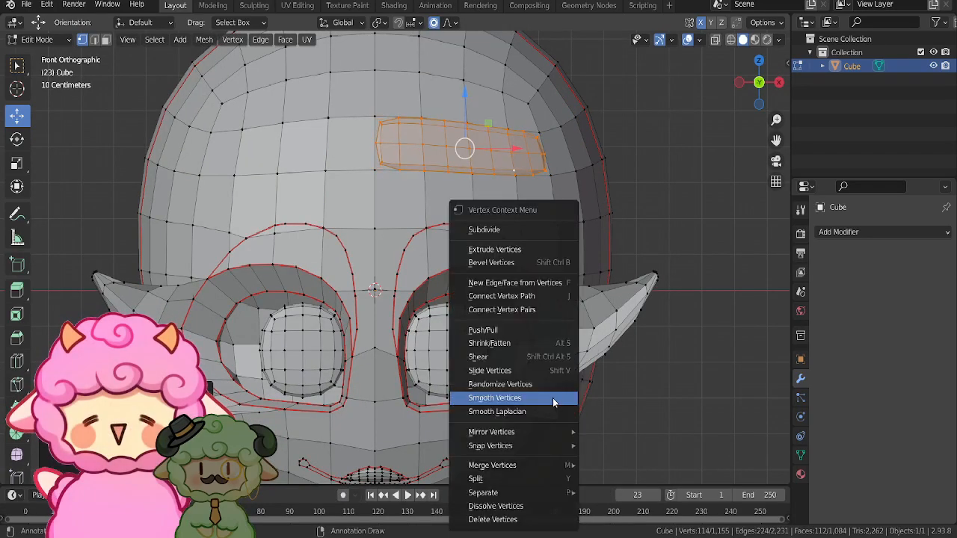
pyautogui.click(553, 400)
# - Scale down and rotate around the eyebrow's outer-end vertex with proportional editing so the brow tapers and curves
pyautogui.press('s')
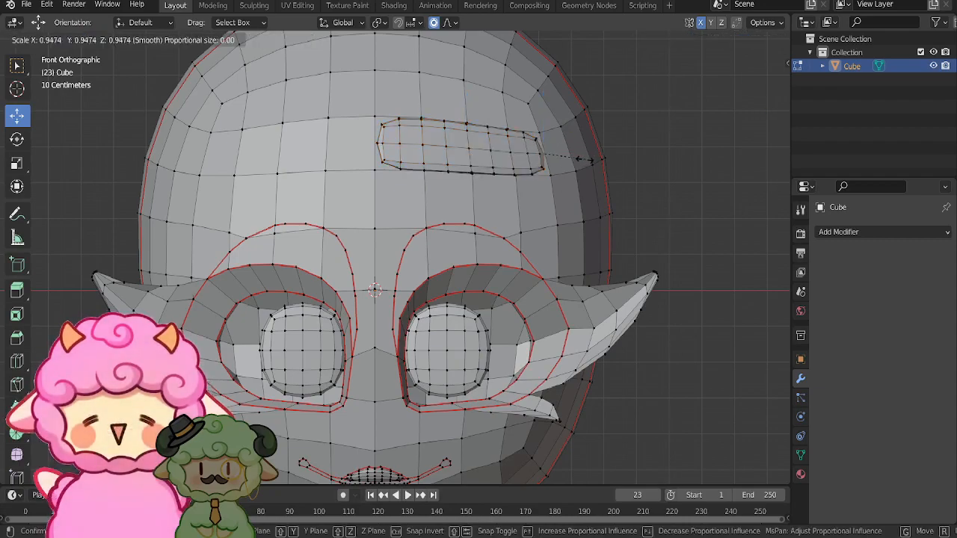
pyautogui.scroll(-2, 578, 160)
pyautogui.scroll(-4, 578, 161)
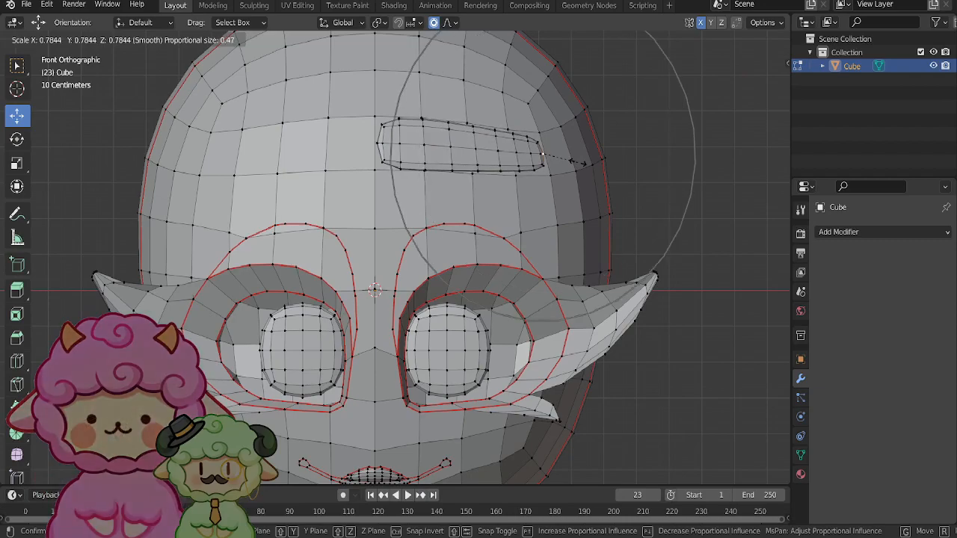
pyautogui.press('r')
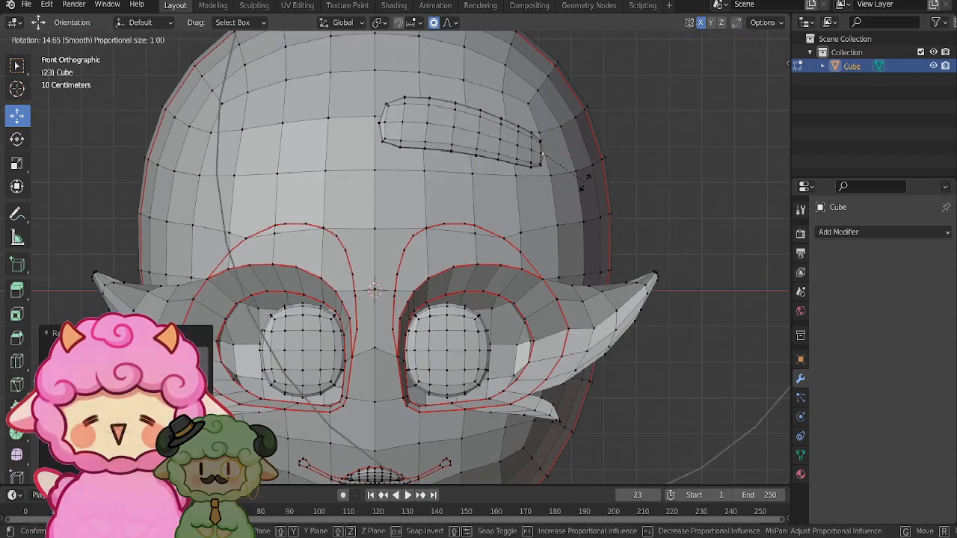
pyautogui.click(568, 126)
pyautogui.press('s')
pyautogui.click(556, 136)
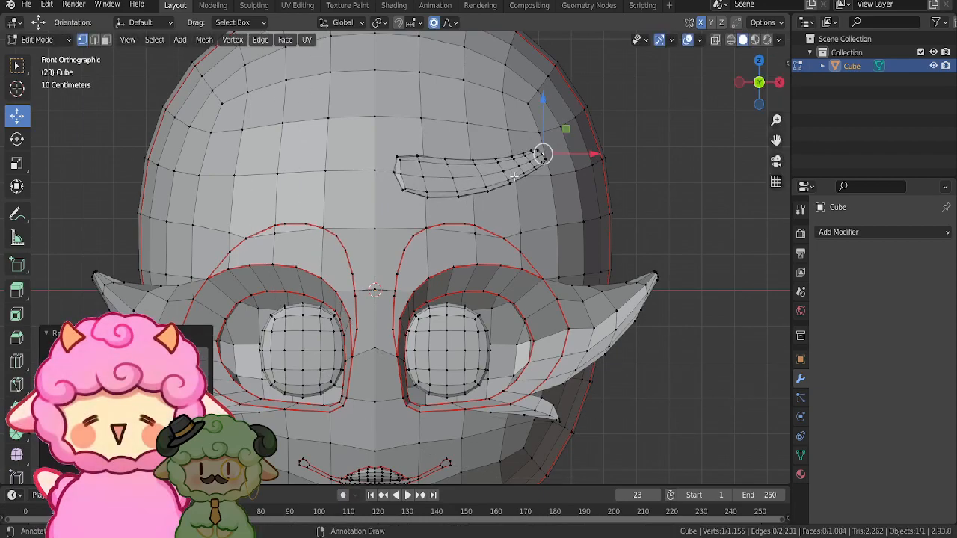
# - Smooth the whole eyebrow's vertices once and fatten its inner end with proportional editing
pyautogui.hotkey('ctrl', 'l')
pyautogui.rightClick(537, 240)
pyautogui.click(536, 240)
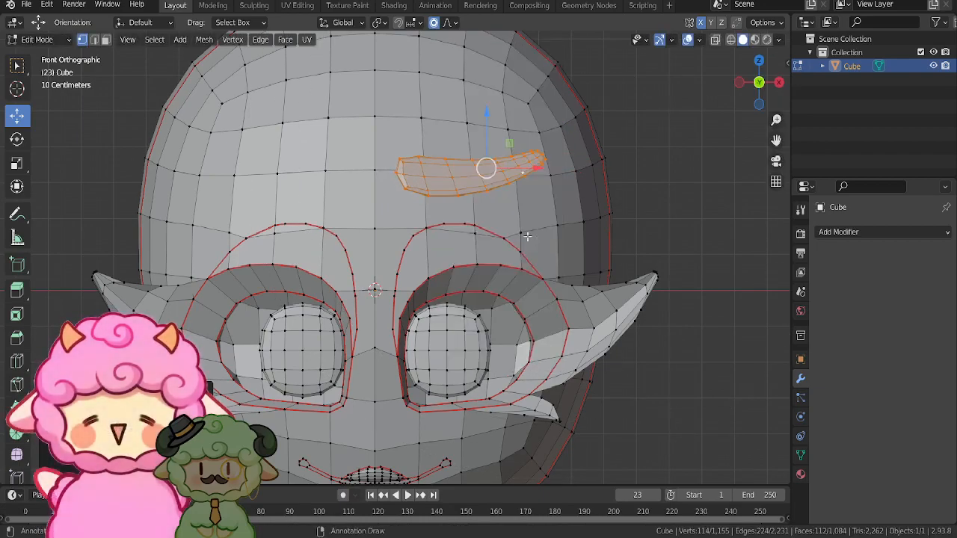
pyautogui.click(405, 173)
pyautogui.hotkey('alt', 's')
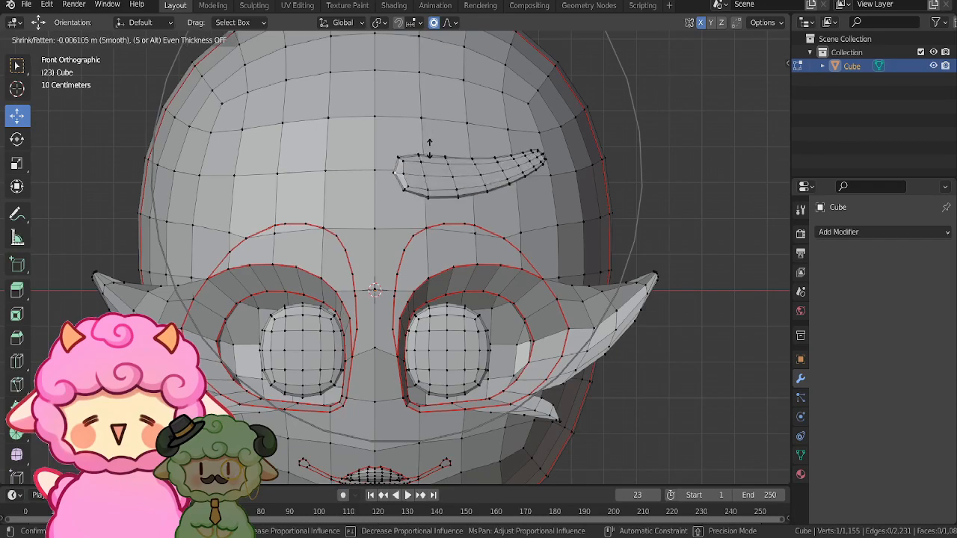
pyautogui.click(430, 155)
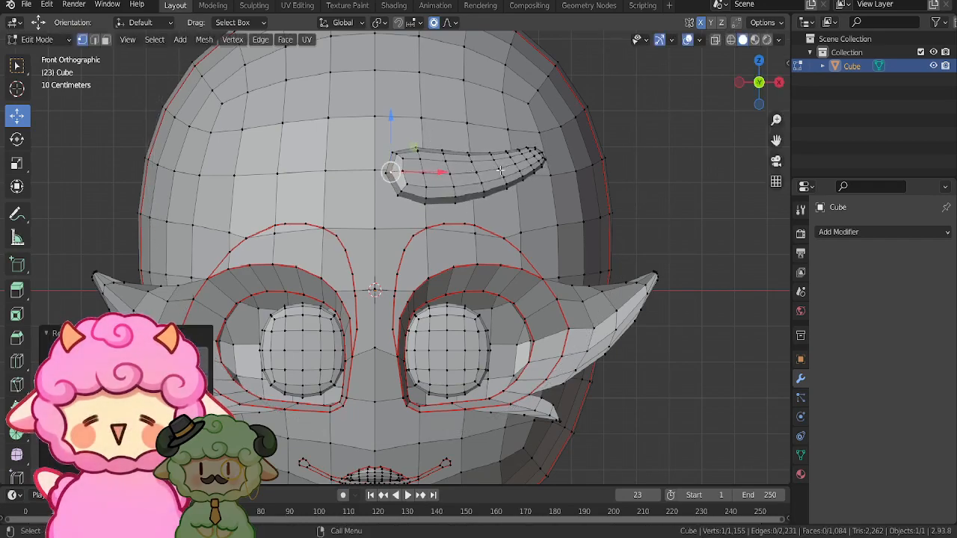
# - Select the whole eyebrow, move it lower and inward over the eye, and adjust its tilt
pyautogui.rightClick(502, 204)
pyautogui.press('r')
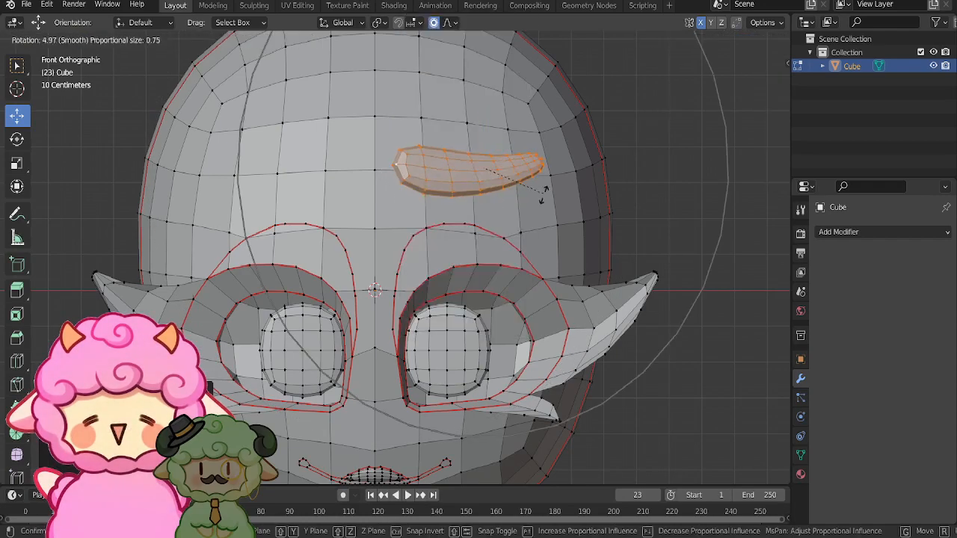
pyautogui.click(529, 242)
pyautogui.press('g')
pyautogui.click(475, 205)
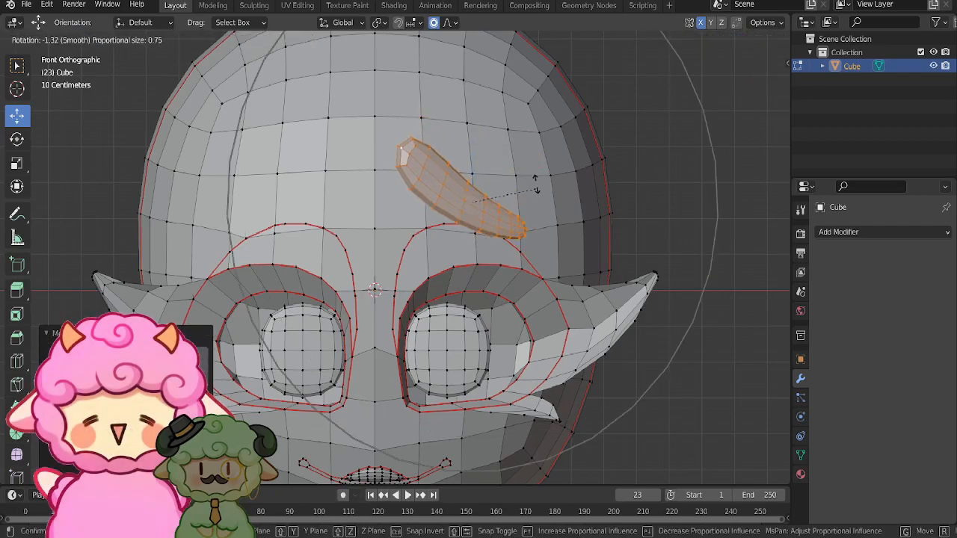
pyautogui.press('r')
pyautogui.click(532, 155)
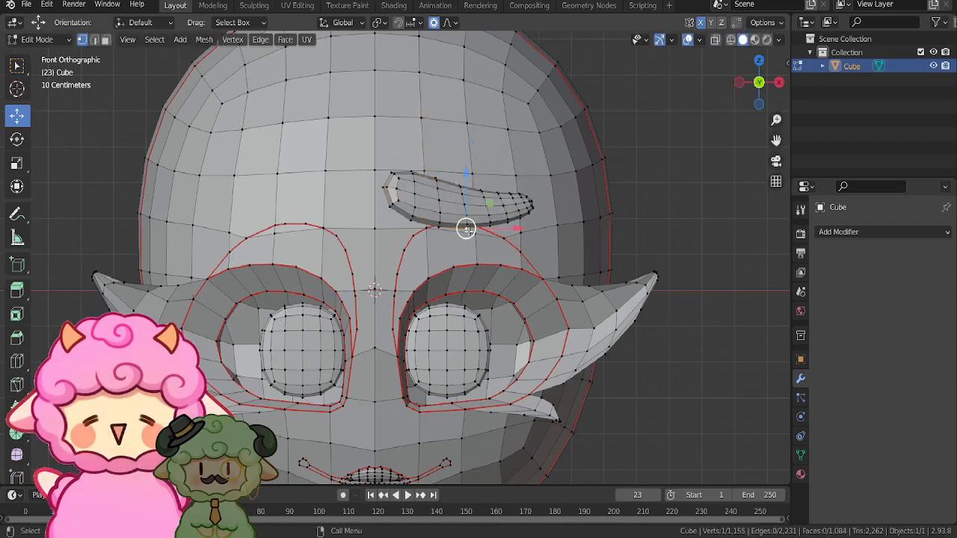
# - Pull the eyebrow's lower-middle and lower-inner vertices downward with proportional editing to round out its bottom edge
pyautogui.press('g')
pyautogui.scroll(7, 468, 235)
pyautogui.click(468, 237)
pyautogui.click(412, 222)
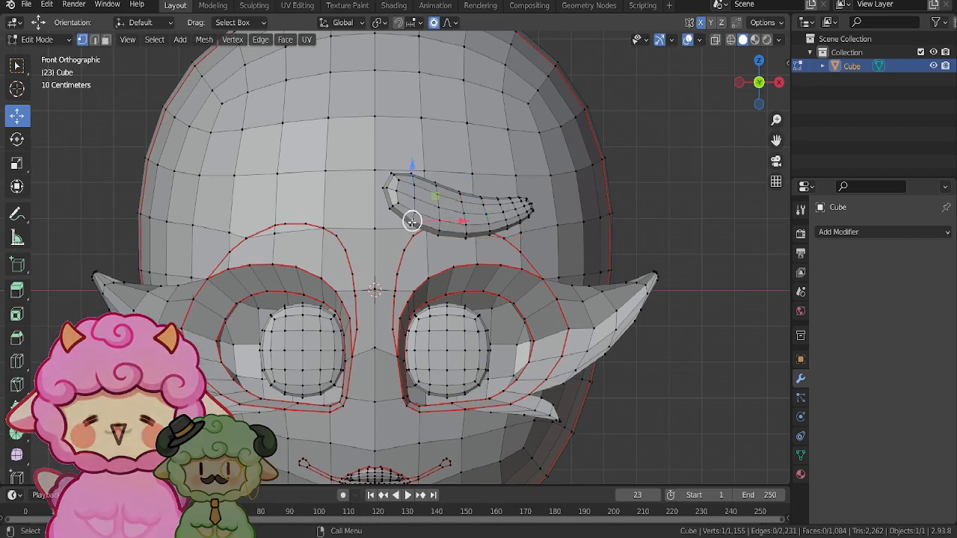
pyautogui.press('g')
pyautogui.click(402, 231)
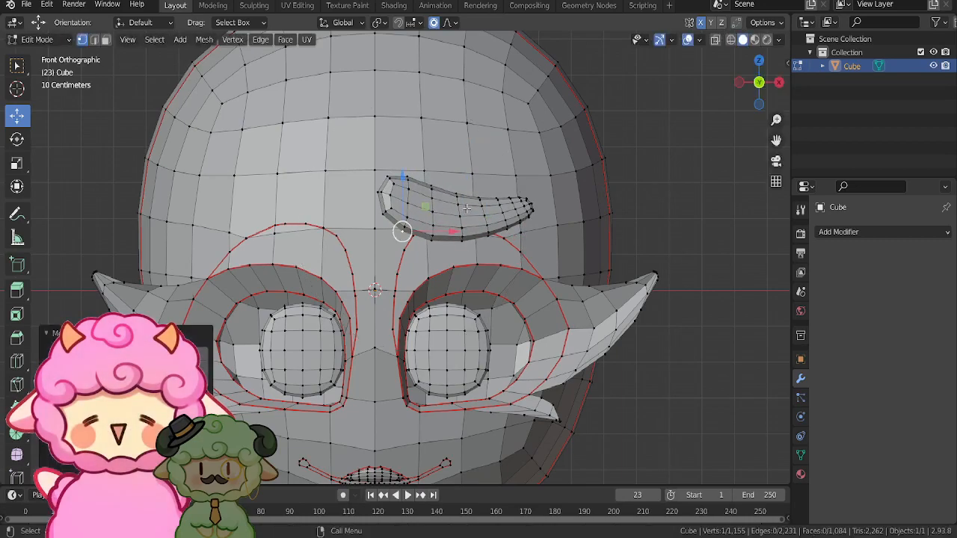
# - Tilt the whole eyebrow so its inner end rises, and symmetrize it onto the other side of the face
pyautogui.hotkey('ctrl', 'l')
pyautogui.press('r')
pyautogui.click(563, 240)
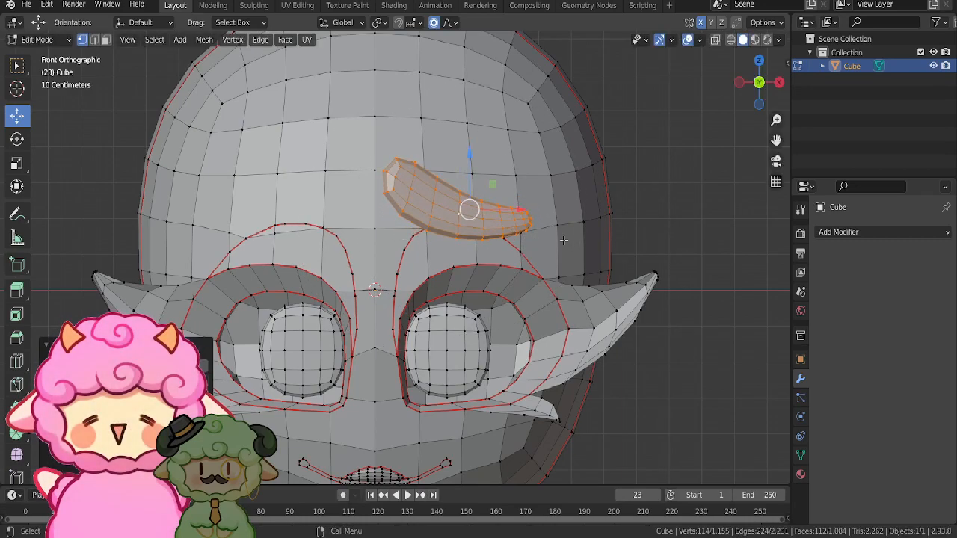
pyautogui.scroll(-3, 565, 235)
pyautogui.click(213, 40)
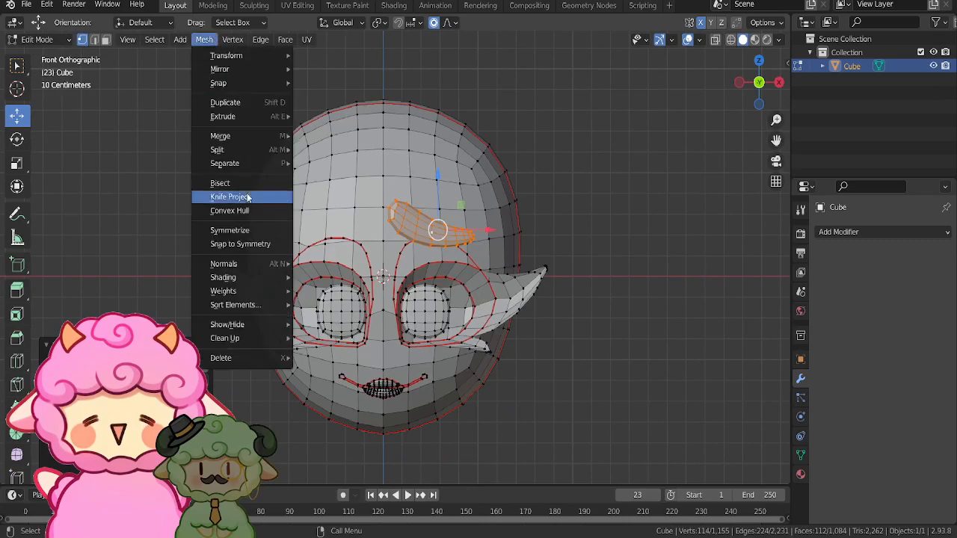
pyautogui.click(262, 229)
# - Move the linked eyebrow slightly outward and scale it down with X symmetry active, then deselect everything
pyautogui.scroll(-1, 517, 303)
pyautogui.scroll(2, 442, 223)
pyautogui.hotkey('alt', 'a')
pyautogui.press('l')
pyautogui.press('g')
pyautogui.click(458, 233)
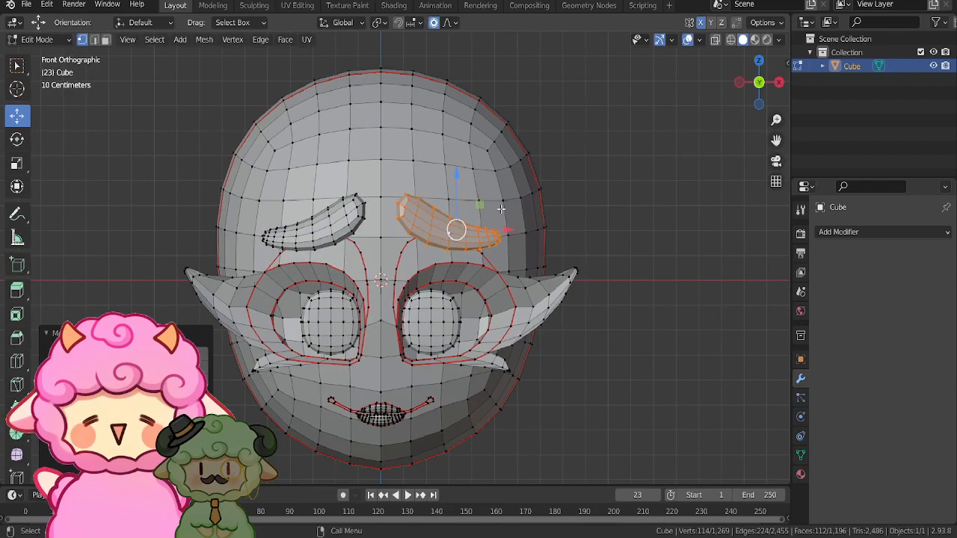
pyautogui.press('s')
pyautogui.click(529, 218)
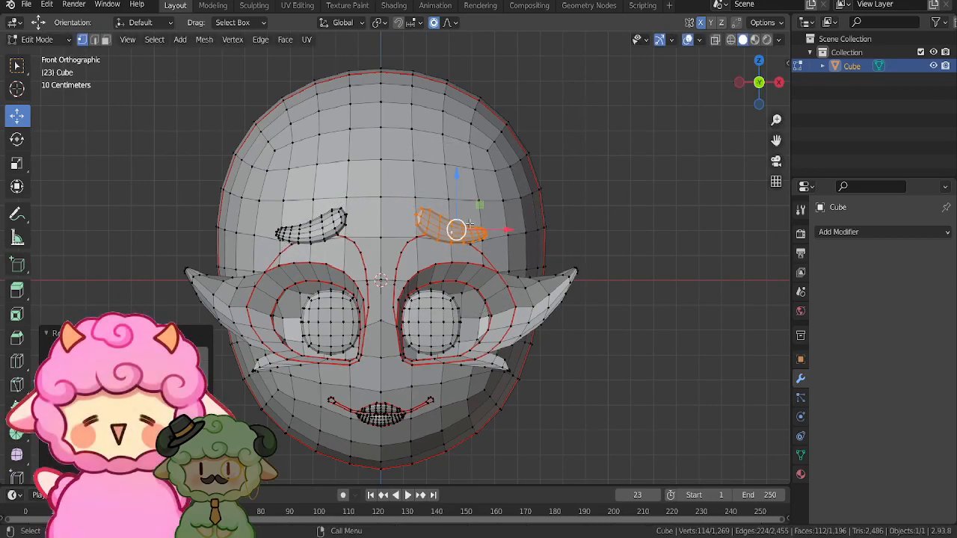
pyautogui.click(455, 235)
pyautogui.click(726, 239)
# - Inspect the head with its new eyebrows from several angles, including the back and front views
pyautogui.scroll(-2, 721, 241)
pyautogui.keyDown('shift'); pyautogui.moveTo(697, 242); pyautogui.dragTo(599, 232, button='middle'); pyautogui.keyUp('shift')
pyautogui.scroll(2, 569, 222)
pyautogui.moveTo(426, 382); pyautogui.dragTo(449, 310, button='middle')
pyautogui.scroll(-1, 434, 355)
pyautogui.moveTo(756, 82); pyautogui.dragTo(758, 84)
pyautogui.press('KP_5')
pyautogui.press('ctrl+KP_1')
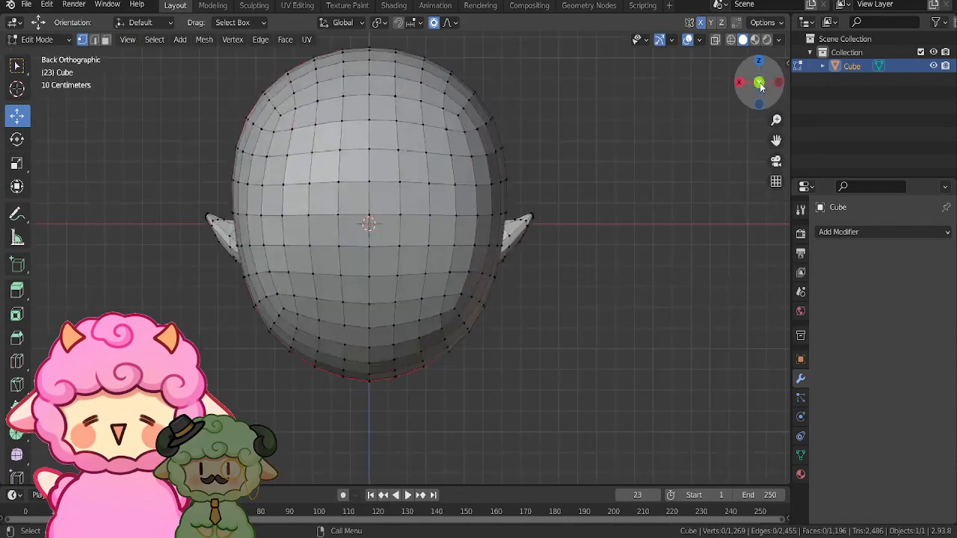
pyautogui.press('KP_1')
pyautogui.scroll(1, 626, 200)
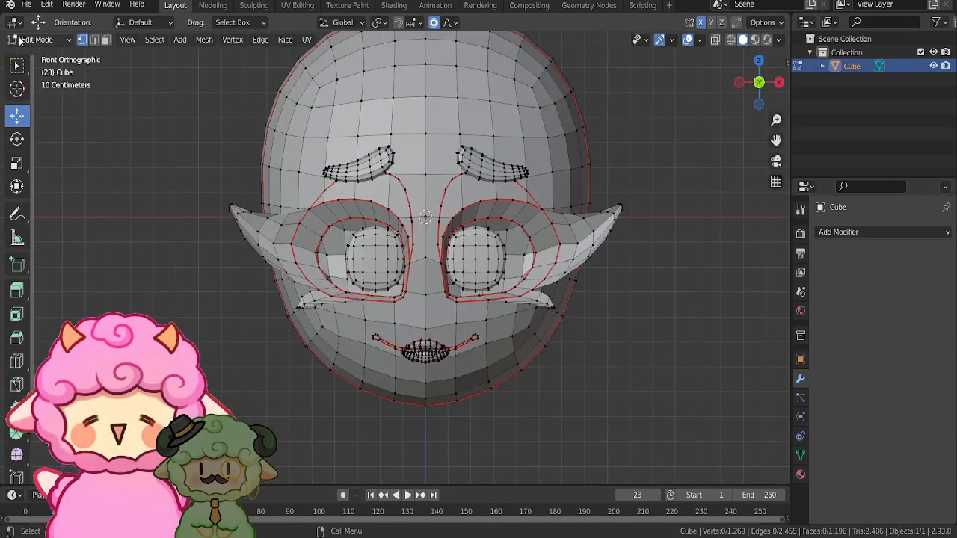
# - Switch to Object Mode and move the head aside in the negative X direction to clear the scene's centre
pyautogui.click(44, 55)
pyautogui.scroll(-4, 290, 170)
pyautogui.moveTo(463, 238); pyautogui.dragTo(227, 205)
# - Add a cube at the scene's centre and give it a Catmull-Clark Subdivision Surface modifier with viewport level 2
pyautogui.click(140, 39)
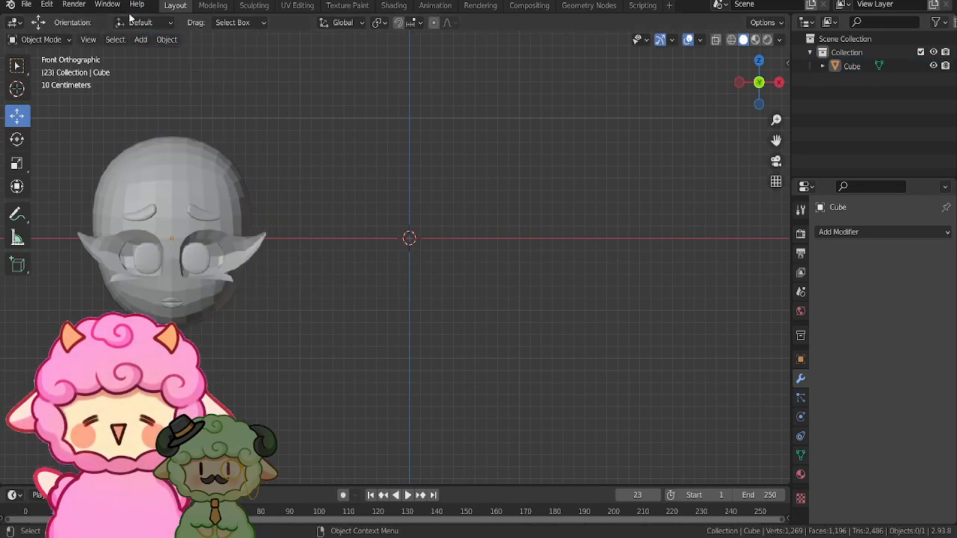
pyautogui.click(141, 40)
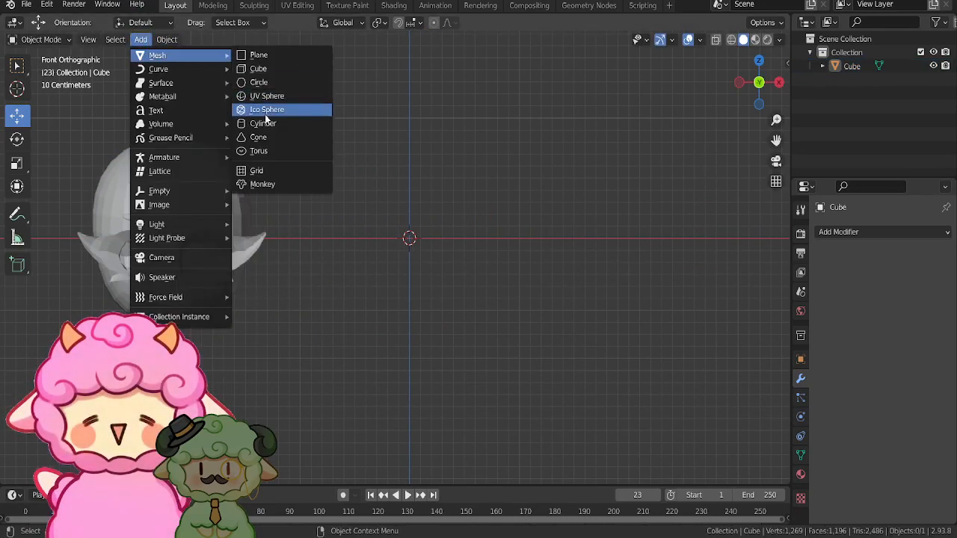
pyautogui.click(260, 68)
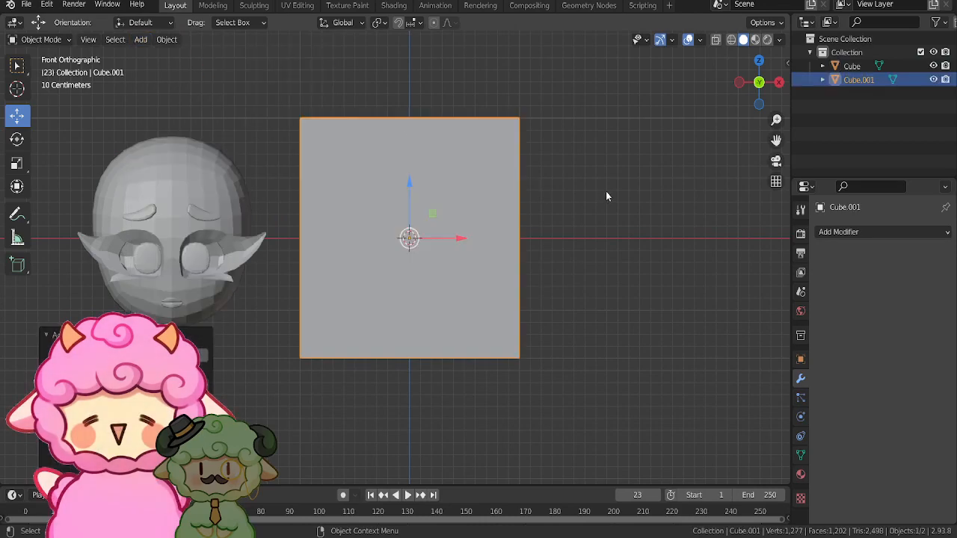
pyautogui.click(897, 231)
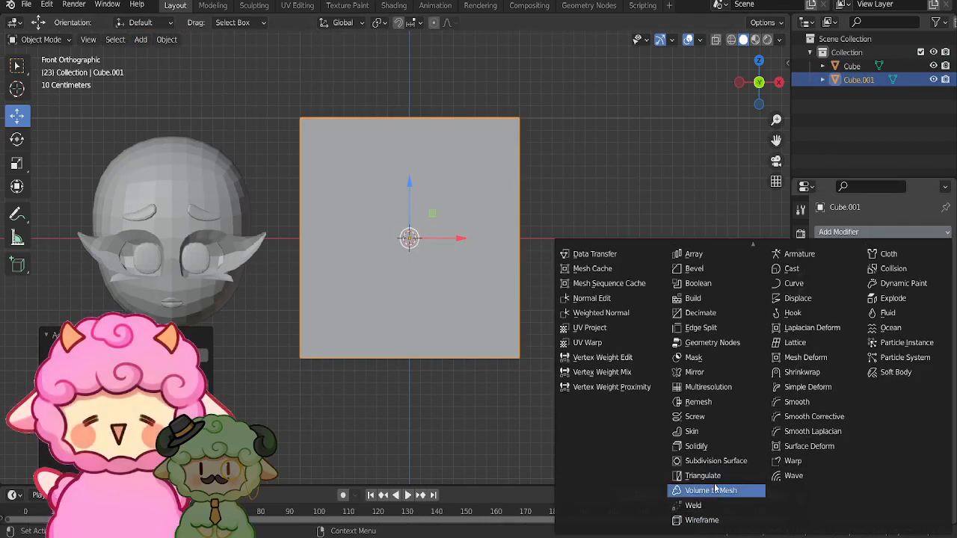
pyautogui.click(724, 461)
pyautogui.click(932, 294)
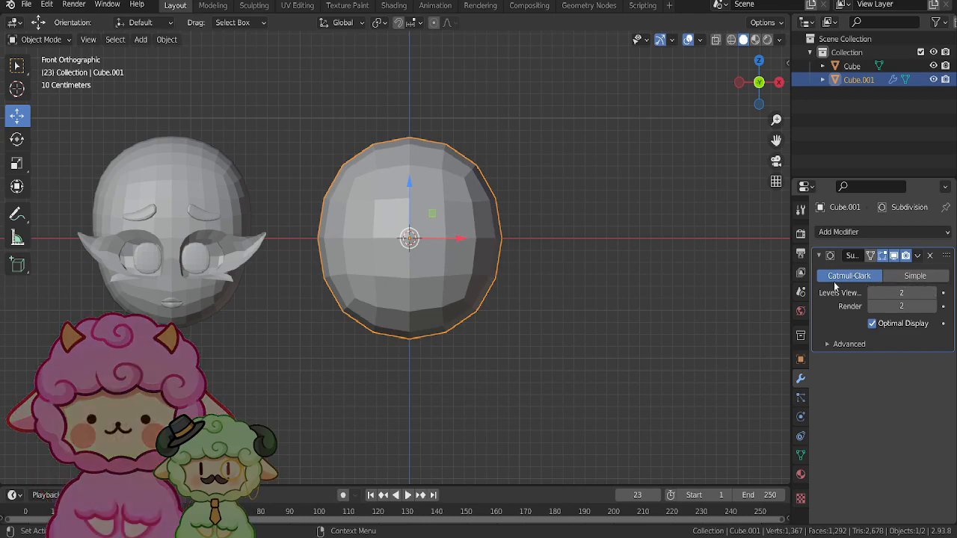
pyautogui.click(41, 39)
pyautogui.click(48, 69)
pyautogui.rightClick(451, 238)
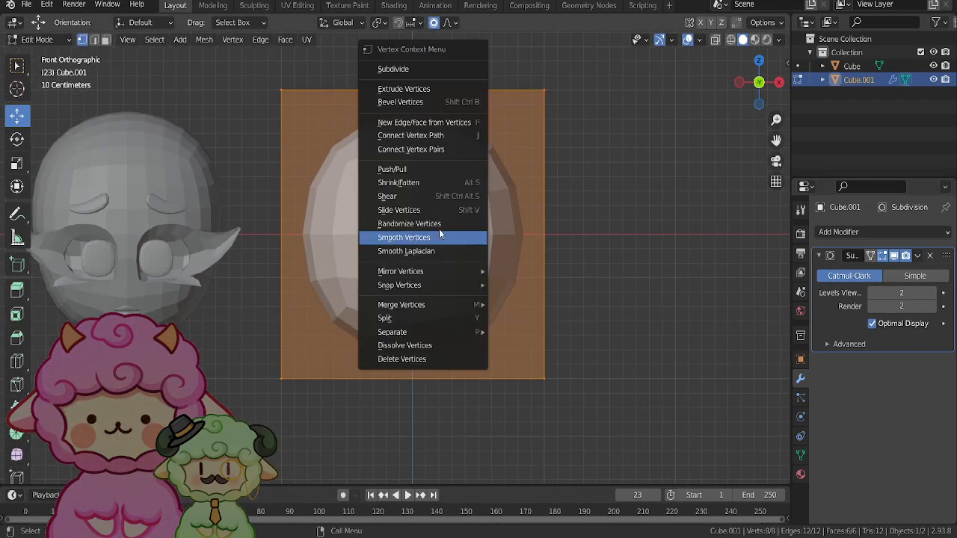
pyautogui.click(393, 69)
pyautogui.hotkey('ctrl', 'z')
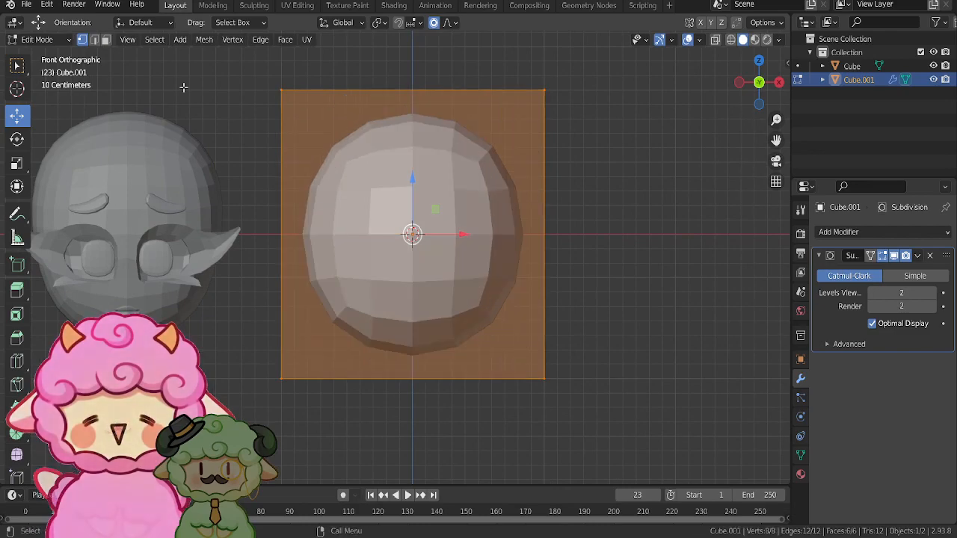
pyautogui.click(36, 40)
pyautogui.click(41, 55)
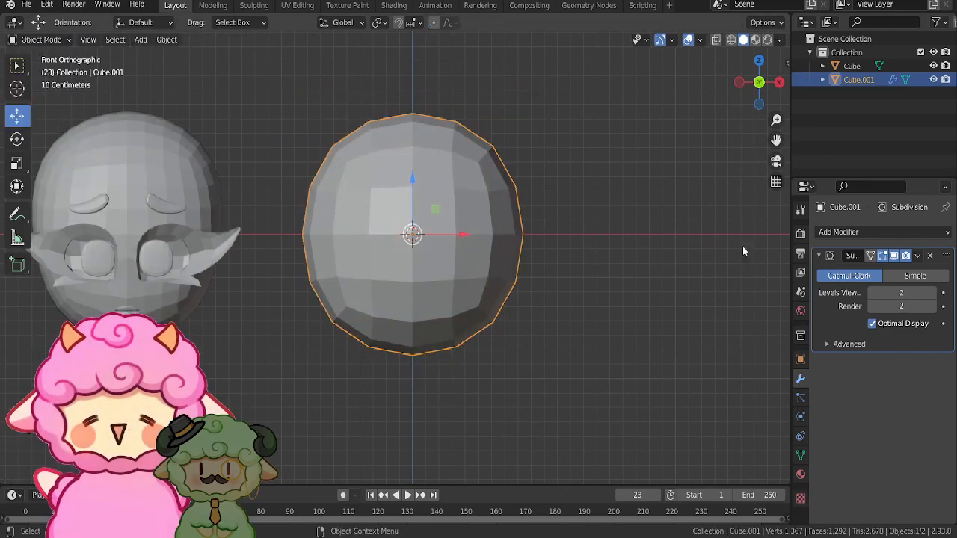
# - Set the Subdivision viewport level to 1, duplicate the modifier, apply one copy to the cube and enter Edit Mode
pyautogui.click(871, 293)
pyautogui.click(906, 284)
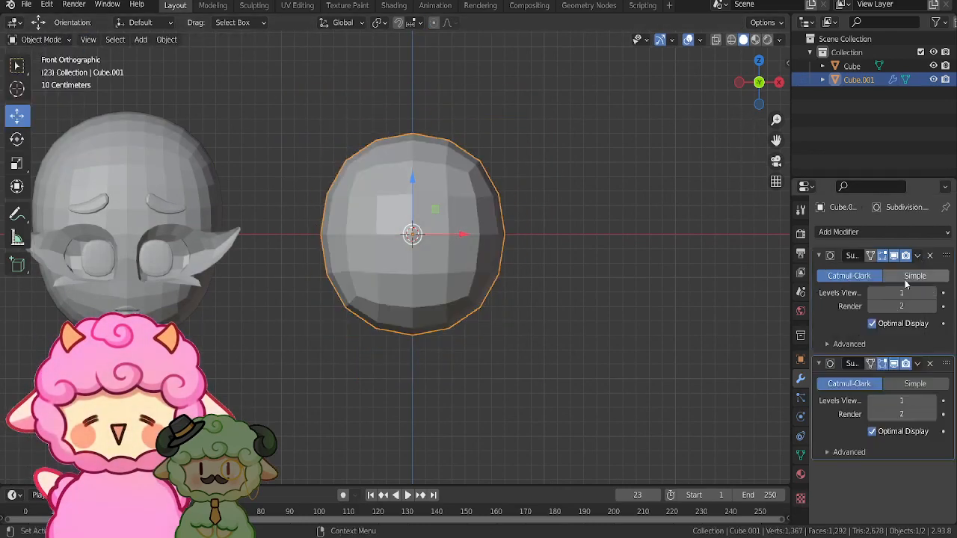
pyautogui.click(909, 275)
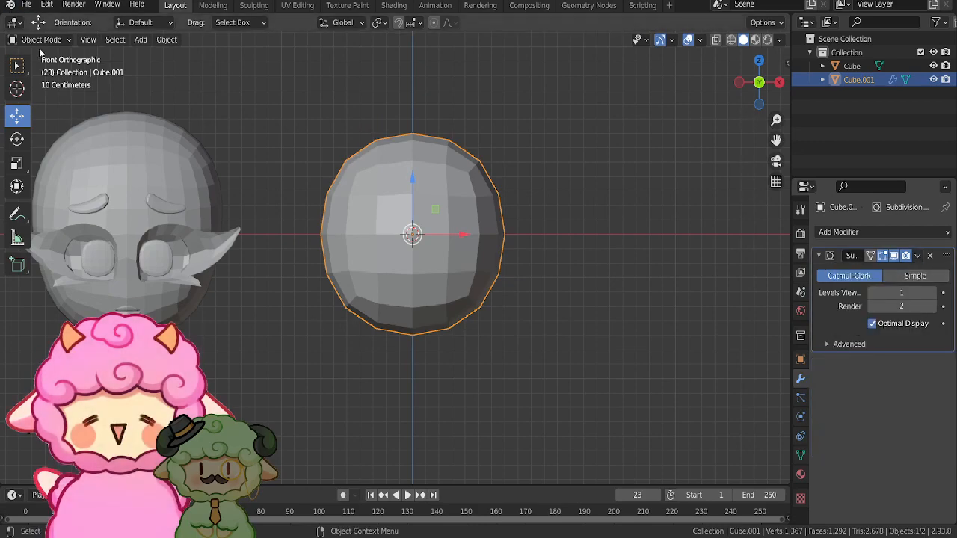
pyautogui.click(39, 69)
pyautogui.scroll(2, 547, 194)
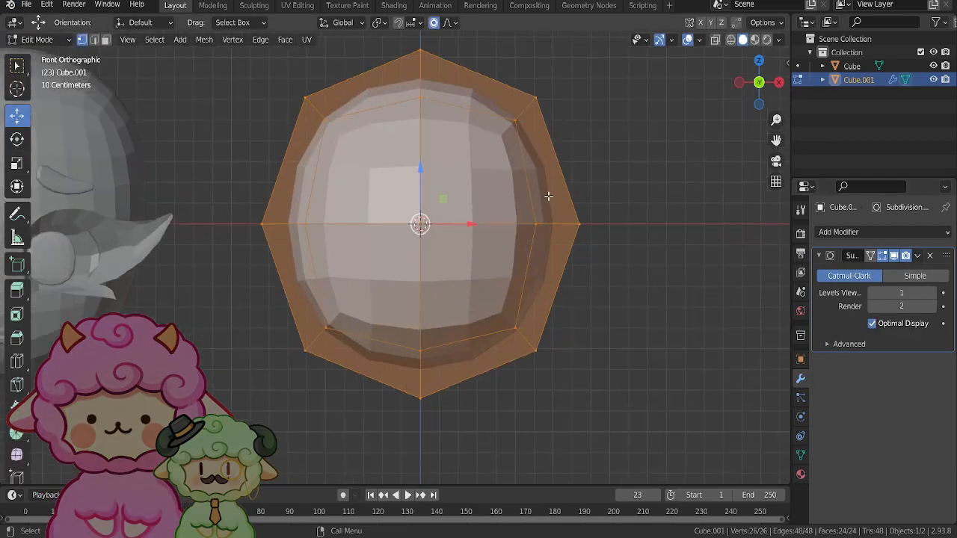
# - Duplicate the new cube's Subdivision modifier in Object Mode, apply one copy to the mesh and return to Edit Mode
pyautogui.hotkey('alt', 'a')
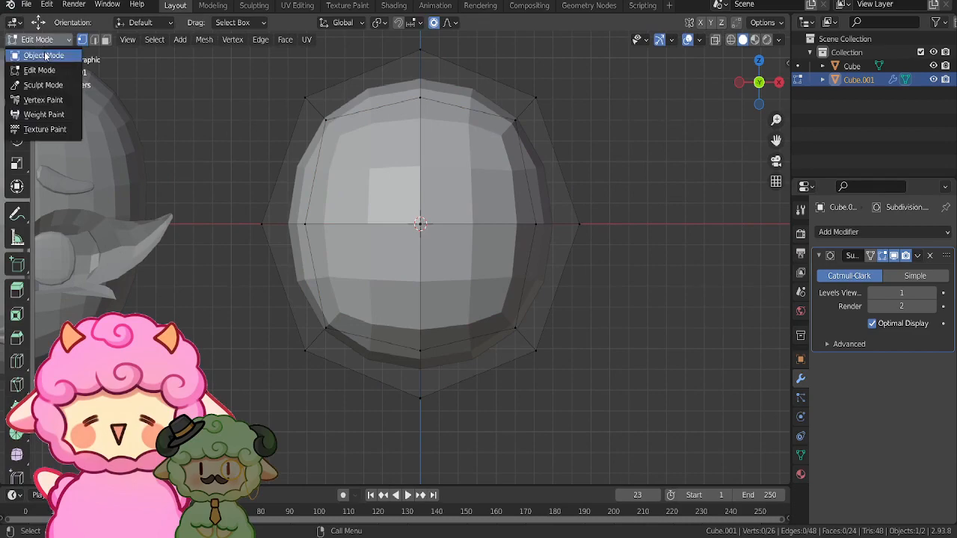
pyautogui.click(45, 56)
pyautogui.click(917, 256)
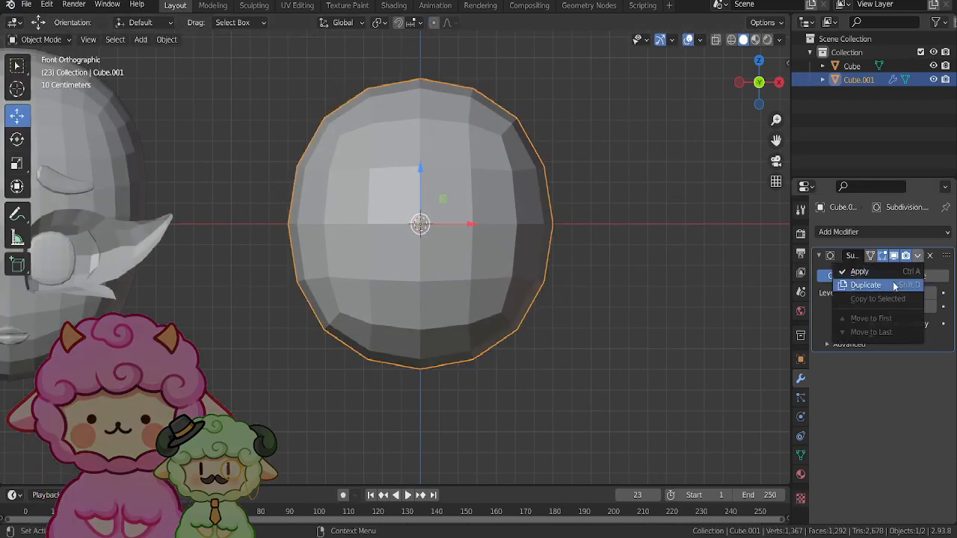
pyautogui.click(865, 285)
pyautogui.click(917, 256)
pyautogui.click(860, 271)
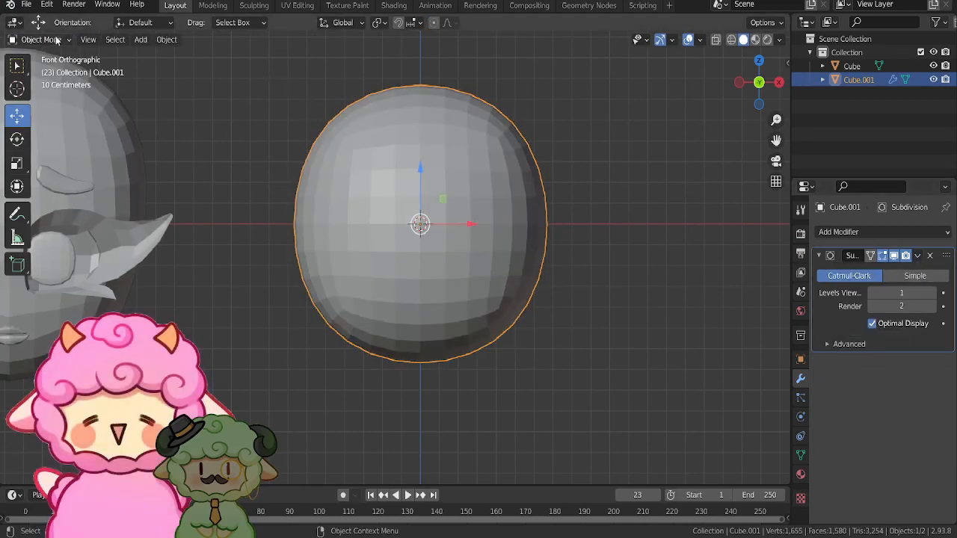
pyautogui.click(47, 70)
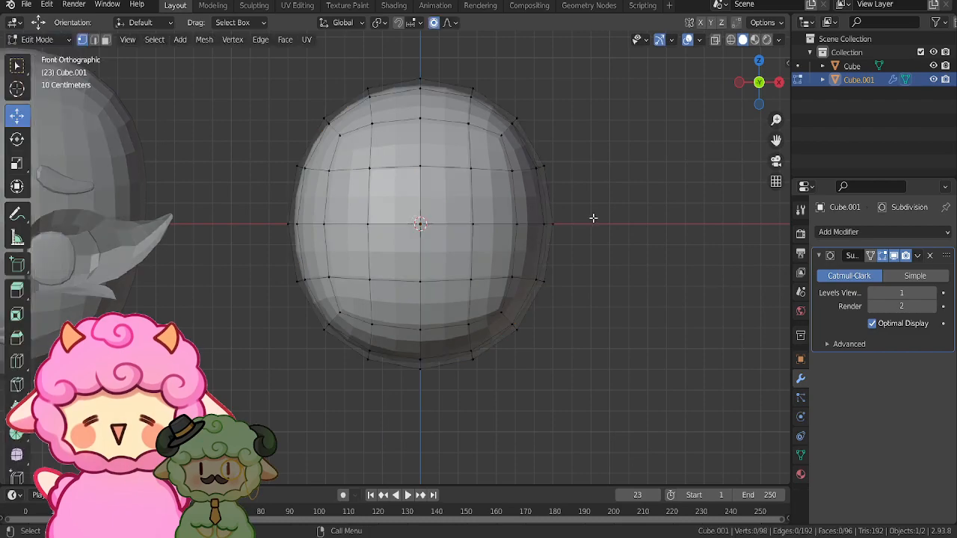
# - Select two adjacent front faces on the positive X side and turn on the Subdivision modifier's on-cage display
pyautogui.click(494, 196)
pyautogui.keyDown('shift'); pyautogui.click(493, 251); pyautogui.keyUp('shift')
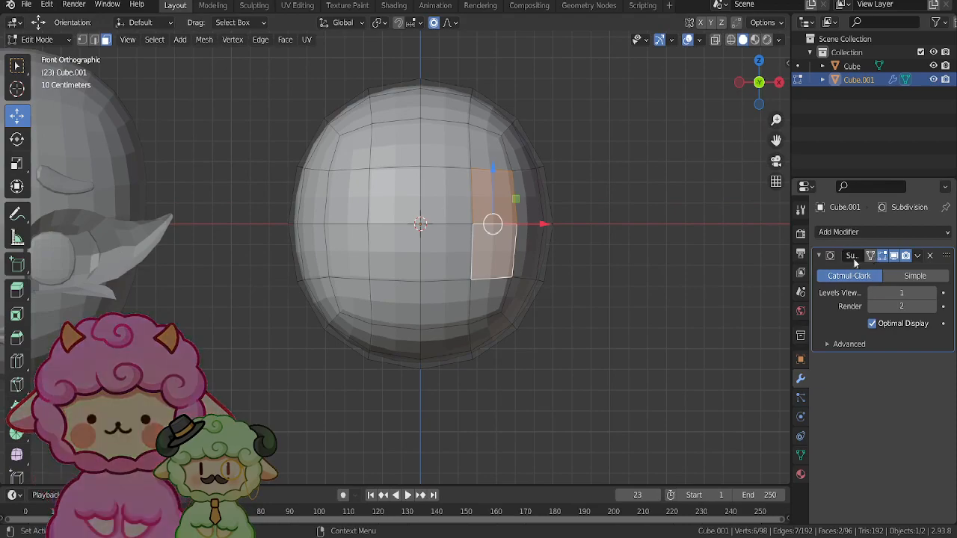
pyautogui.click(870, 257)
# - Try extruding the two selected front faces inward and scaling them to form an eye socket
pyautogui.keyDown('shift'); pyautogui.moveTo(478, 213); pyautogui.dragTo(715, 137, button='middle'); pyautogui.keyUp('shift')
pyautogui.press('e')
pyautogui.click(367, 243)
pyautogui.click(760, 86)
pyautogui.press('s')
pyautogui.click(487, 229)
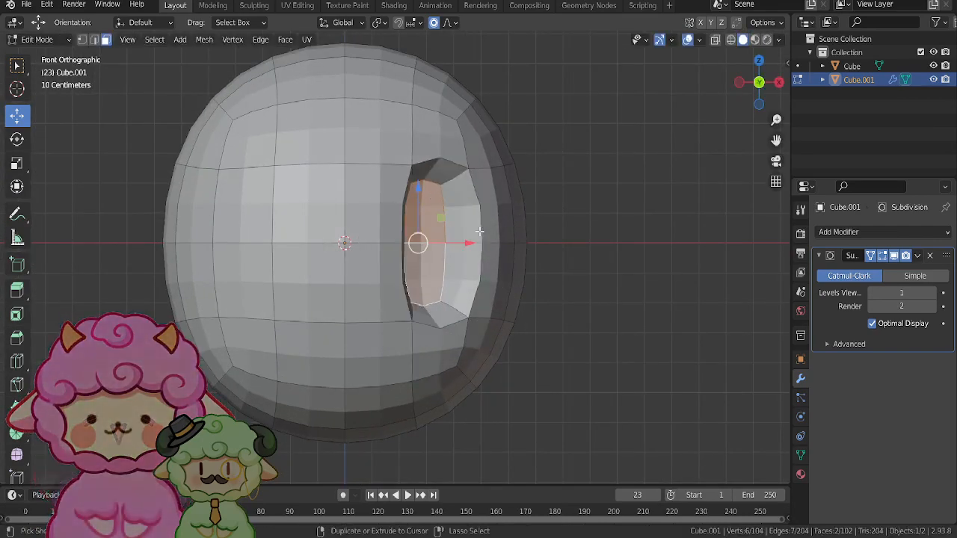
pyautogui.hotkey('ctrl', 'z')
pyautogui.hotkey('ctrl', 'z')
pyautogui.hotkey('ctrl', 'z')
pyautogui.hotkey('ctrl', 'z')
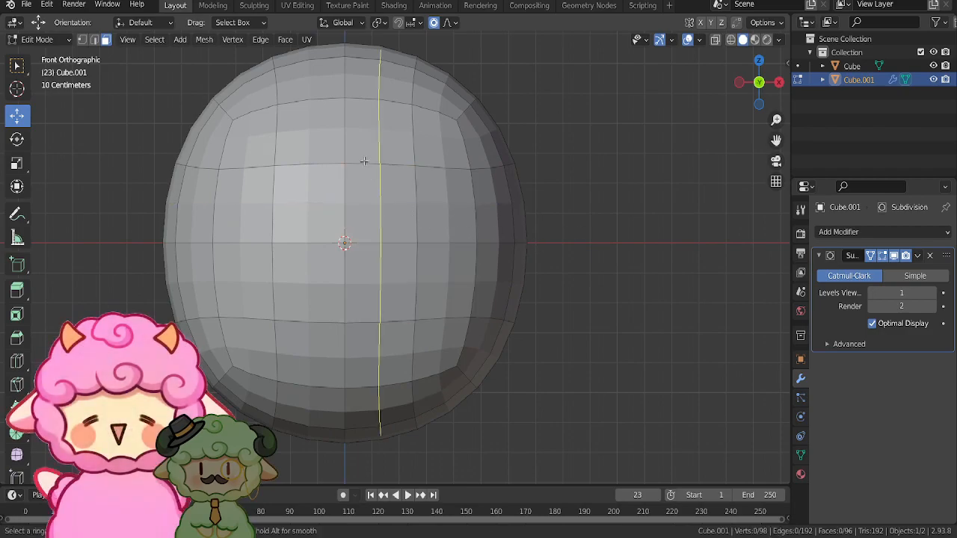
pyautogui.hotkey('ctrl', 'z')
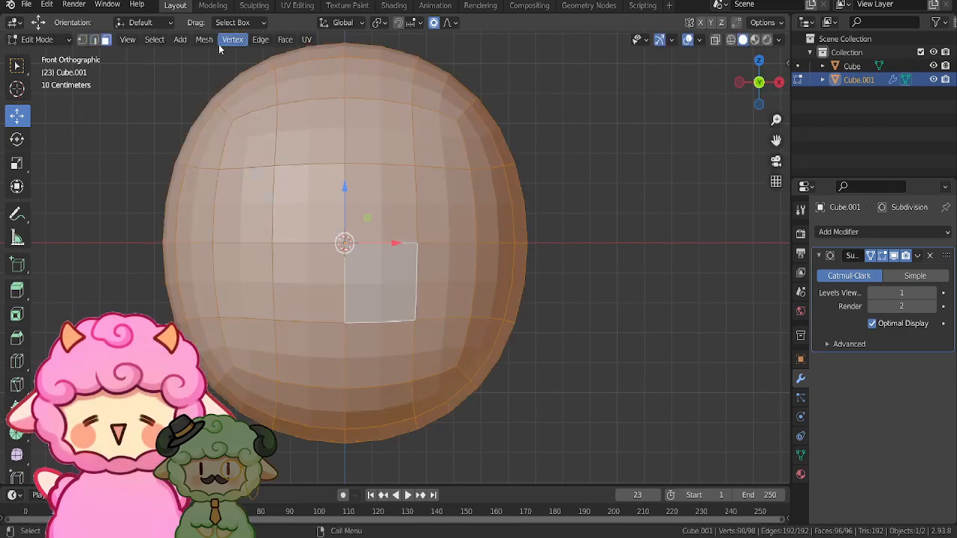
# - Try to symmetrize the whole mesh
pyautogui.click(204, 40)
pyautogui.click(230, 212)
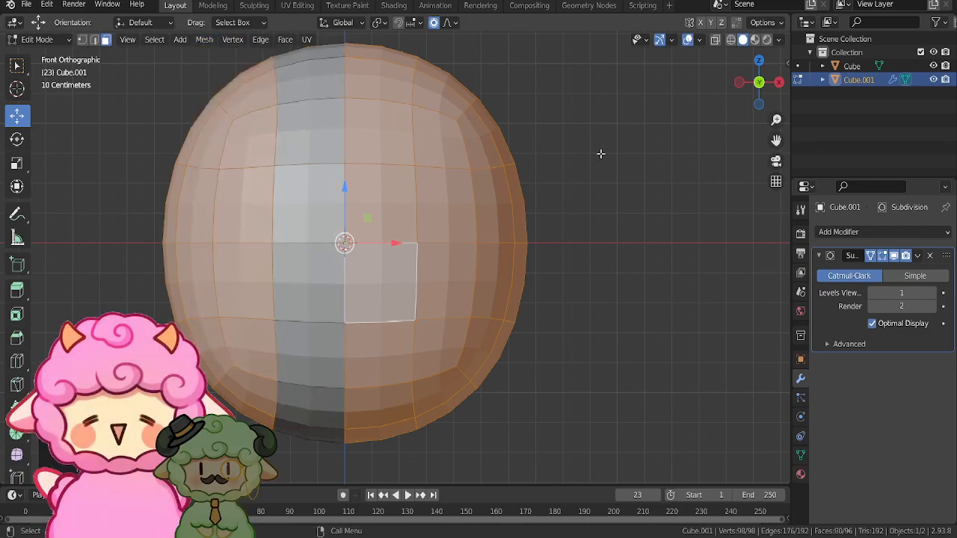
pyautogui.hotkey('ctrl', 'z')
pyautogui.hotkey('ctrl', 'z')
# - Add a vertical loop cut beside the centreline on the positive X side and symmetrize the whole mesh
pyautogui.hotkey('ctrl', 'r')
pyautogui.click(375, 172)
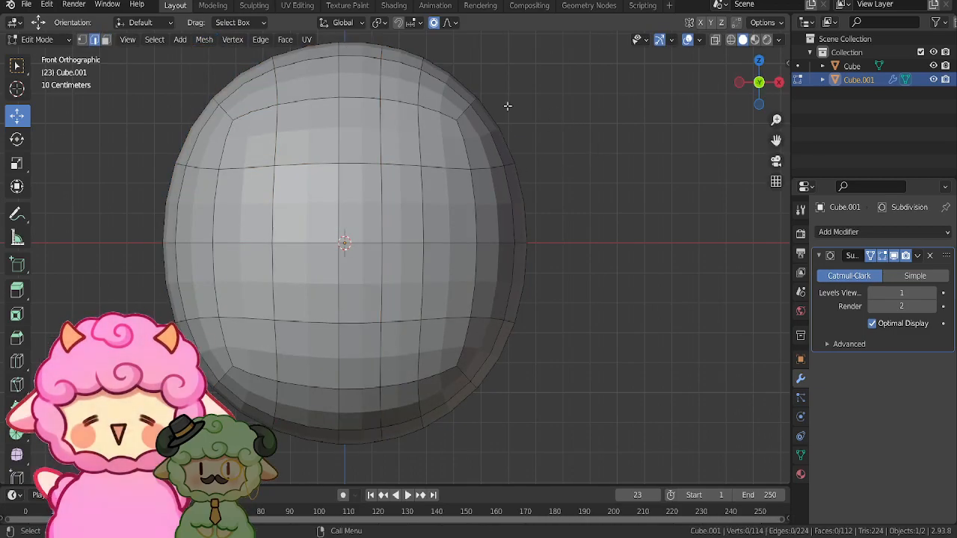
pyautogui.press('a')
pyautogui.click(204, 39)
pyautogui.click(238, 228)
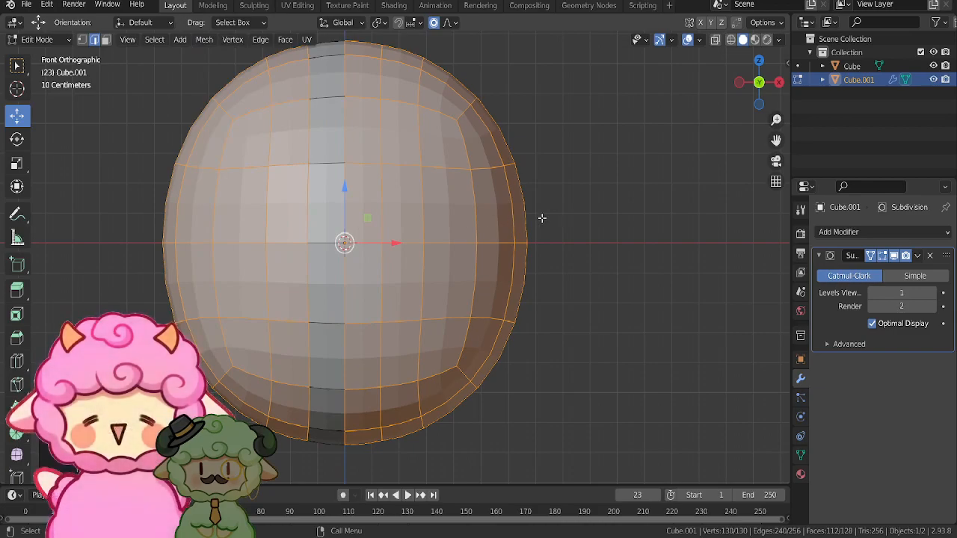
pyautogui.hotkey('alt', 'a')
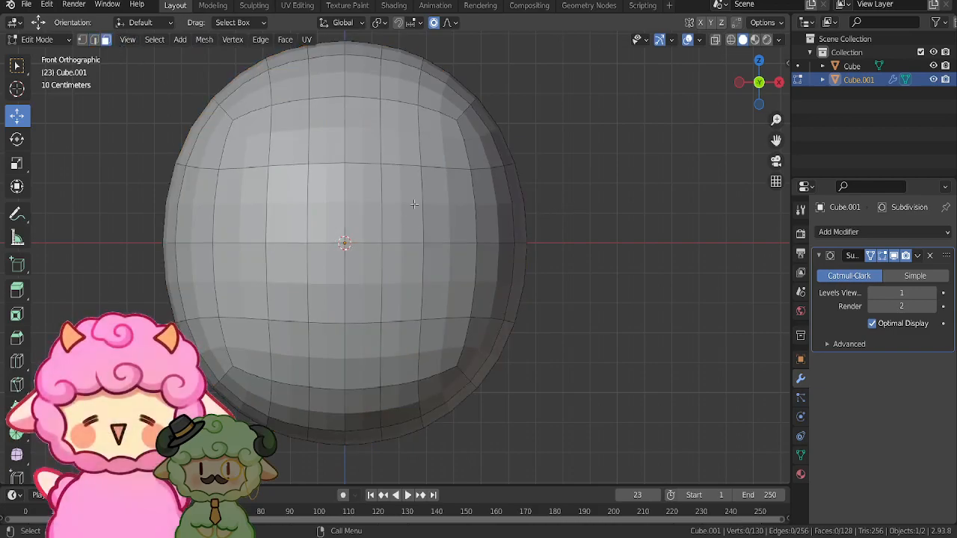
# - Extrude the four front faces on the positive X side inward along Y by about 0.1 m, then extrude them deeper once more
pyautogui.moveTo(459, 274); pyautogui.dragTo(359, 288, button='middle')
pyautogui.press('e')
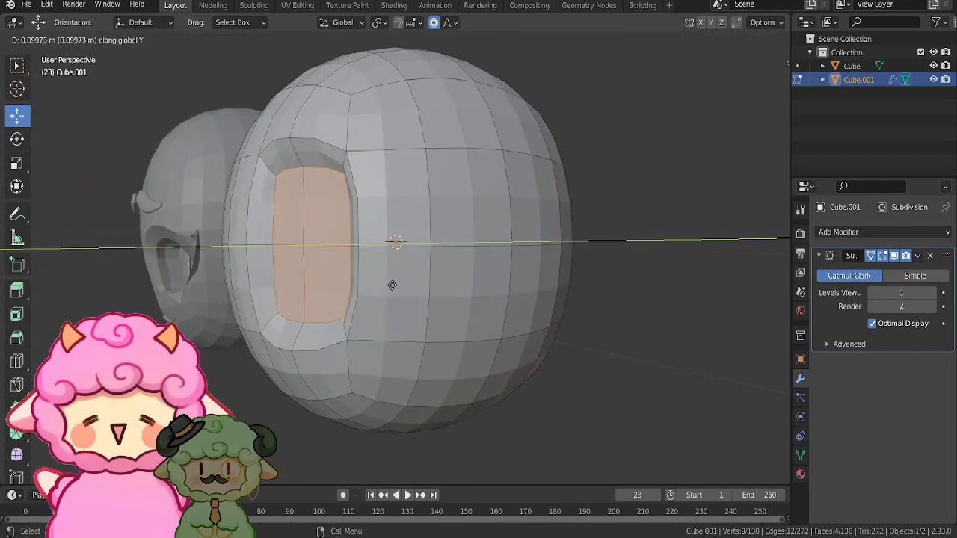
pyautogui.click(395, 283)
pyautogui.press('e')
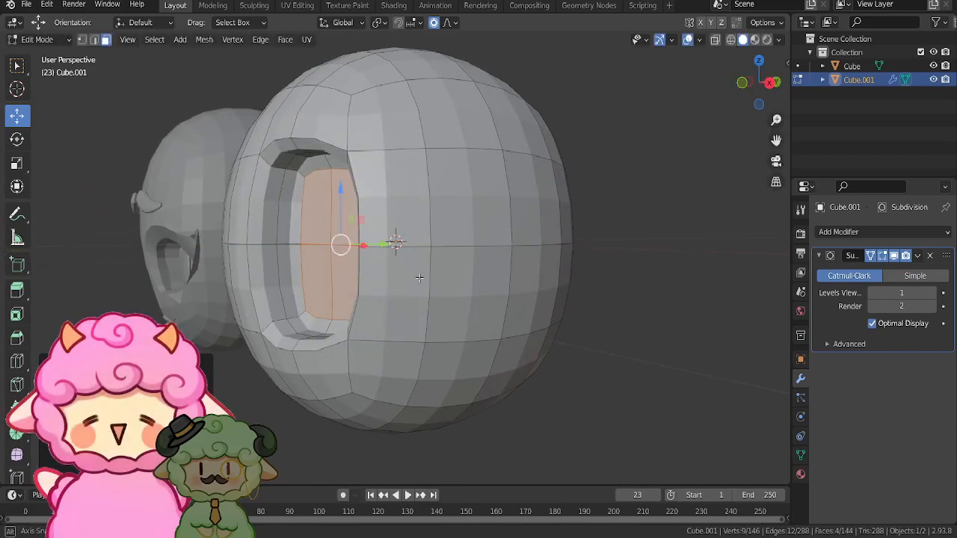
# - Symmetrize the whole mesh to copy the recessed eye socket to the other side and clear the selection
pyautogui.moveTo(420, 277); pyautogui.dragTo(554, 254, button='middle')
pyautogui.hotkey('alt', 'a')
pyautogui.press('a')
pyautogui.click(204, 39)
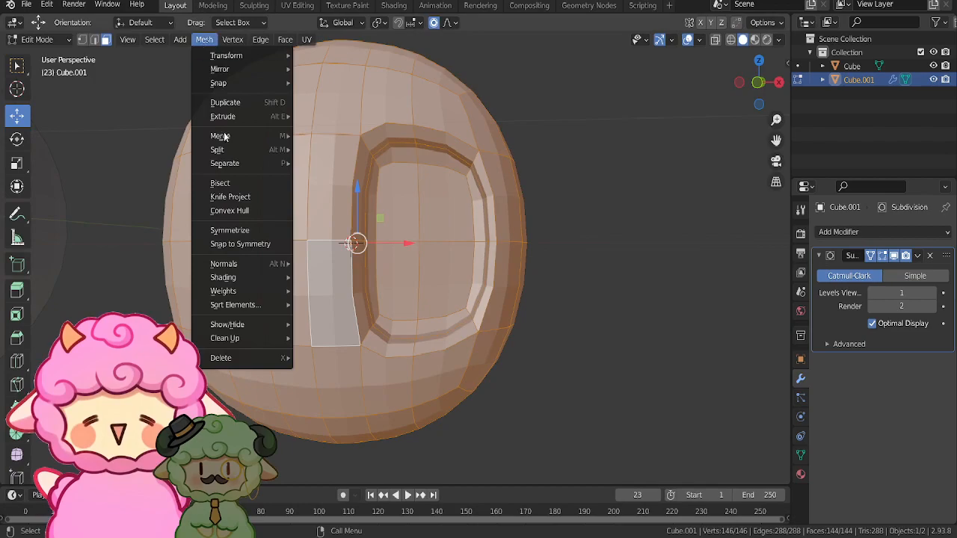
pyautogui.click(249, 231)
pyautogui.click(547, 198)
pyautogui.scroll(-2, 546, 198)
pyautogui.moveTo(546, 198); pyautogui.dragTo(606, 182, button='middle')
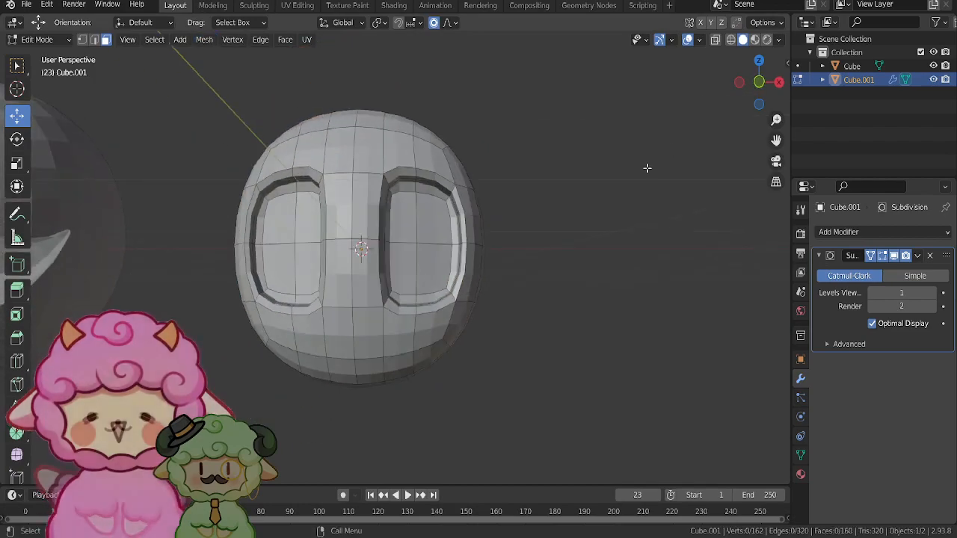
# - Turn on X mirror editing and move the inner wall faces of the eye socket toward the centreline in front view
pyautogui.click(759, 83)
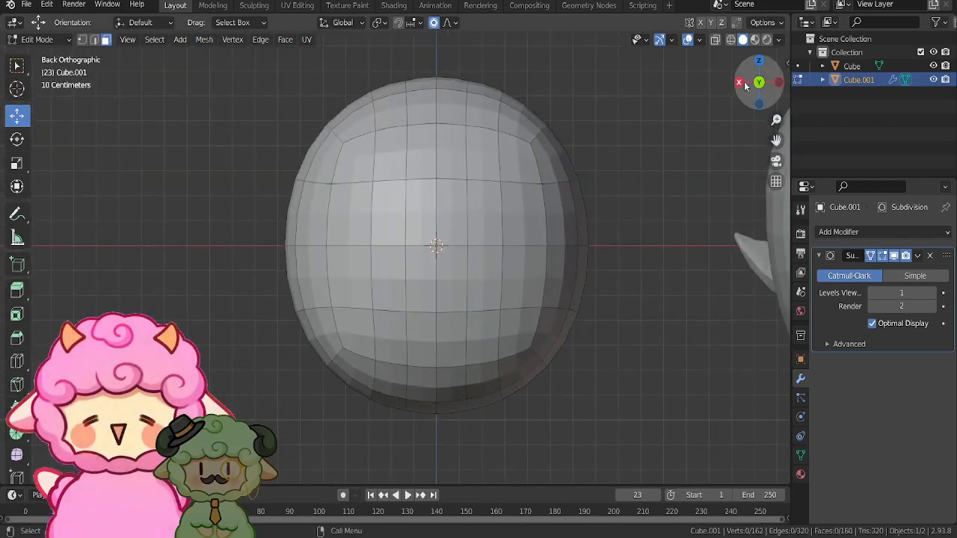
pyautogui.click(759, 83)
pyautogui.click(383, 252)
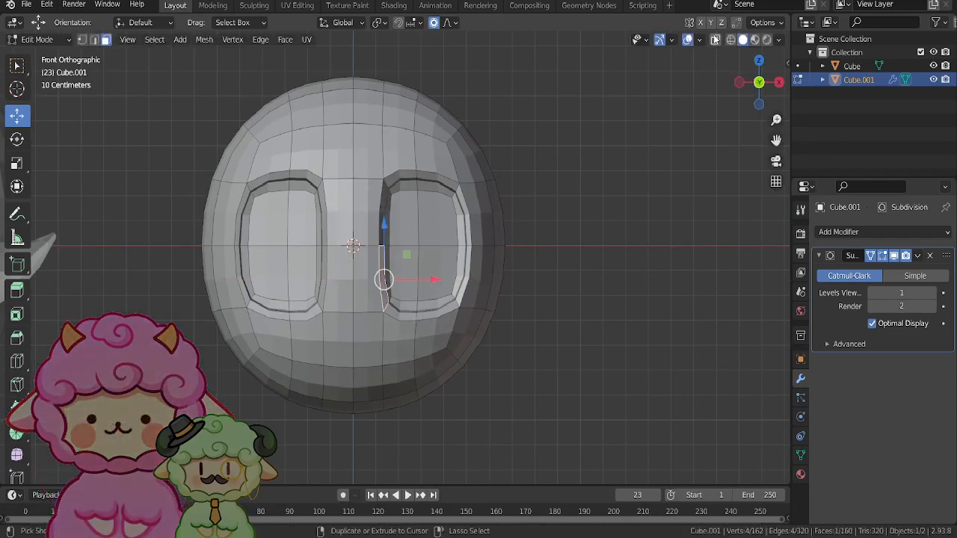
pyautogui.moveTo(433, 281); pyautogui.dragTo(418, 279)
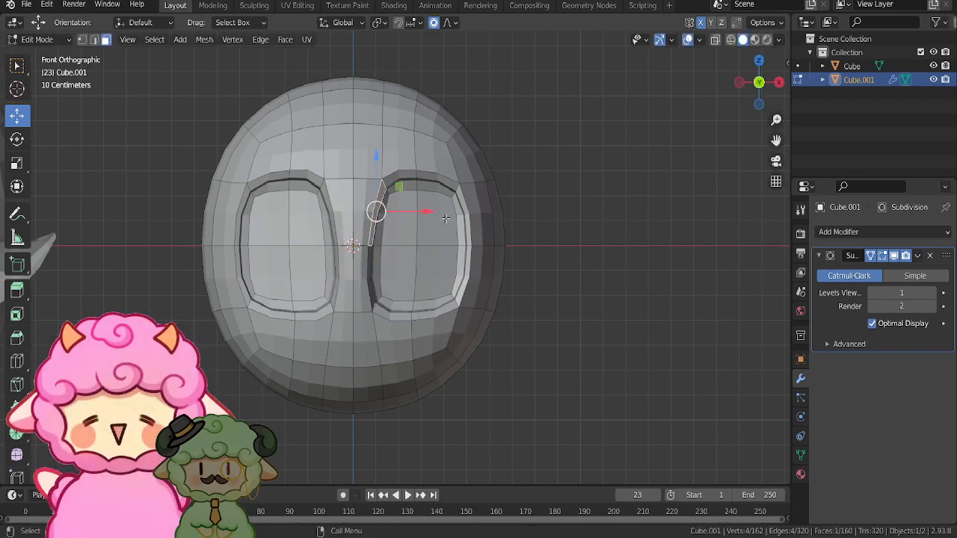
pyautogui.press('r')
pyautogui.press('Escape')
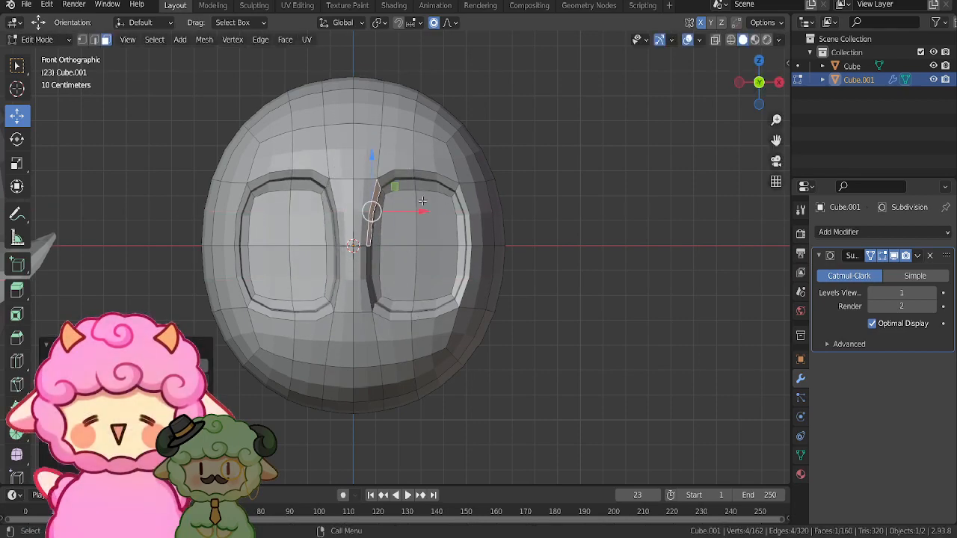
# - Adjust the position of the outer wall faces of the eye socket on the positive X side
pyautogui.click(467, 240)
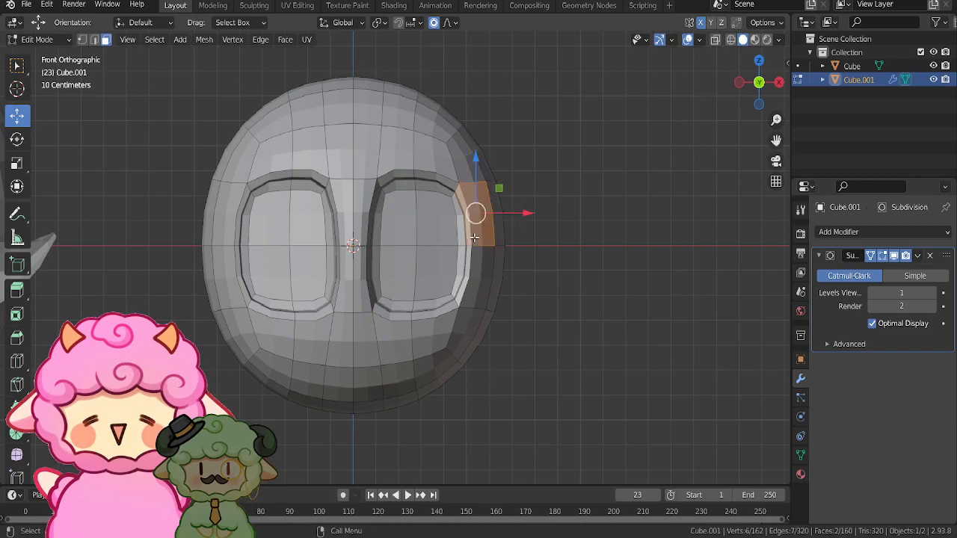
pyautogui.click(465, 278)
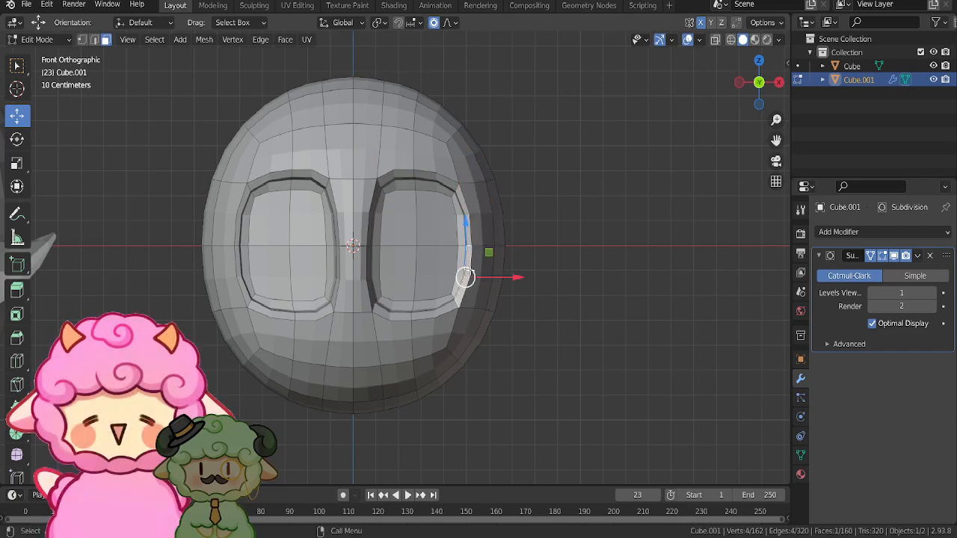
pyautogui.click(478, 278)
pyautogui.press('g')
pyautogui.click(483, 223)
pyautogui.click(546, 255)
# - Mark the edge loop partway inside the positive X eye socket as a UV seam
pyautogui.scroll(1, 359, 196)
pyautogui.scroll(2, 383, 254)
pyautogui.keyDown('shift'); pyautogui.moveTo(387, 278); pyautogui.dragTo(382, 250, button='middle'); pyautogui.keyUp('shift')
pyautogui.moveTo(381, 249); pyautogui.dragTo(143, 132, button='middle')
pyautogui.keyDown('alt'); pyautogui.click(202, 85); pyautogui.keyUp('alt')
pyautogui.press('1')
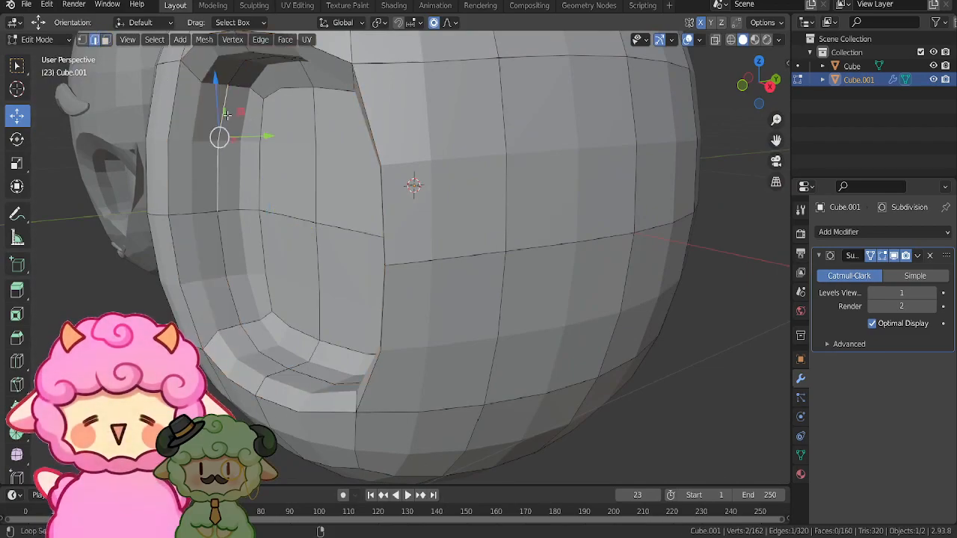
pyautogui.keyDown('alt'); pyautogui.click(225, 112); pyautogui.keyUp('alt')
pyautogui.press('u')
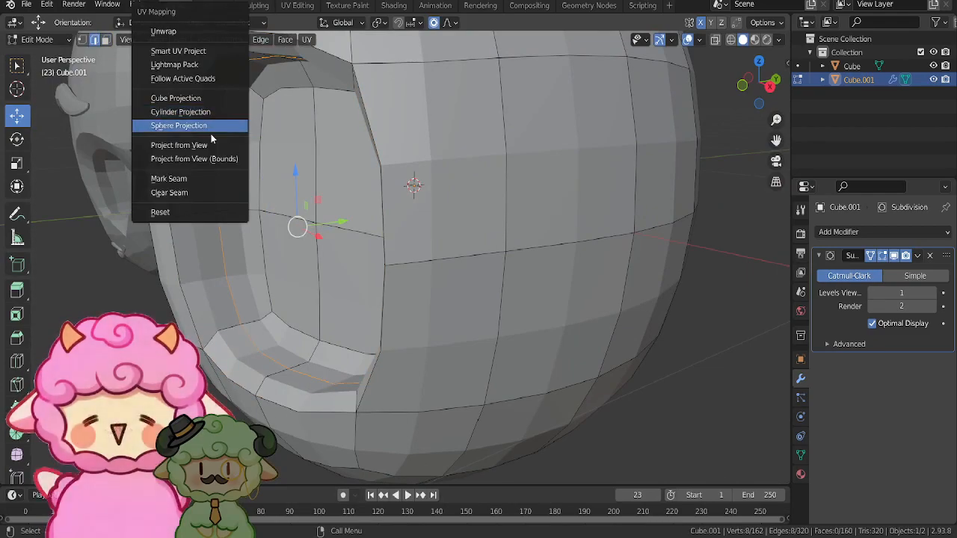
pyautogui.click(220, 177)
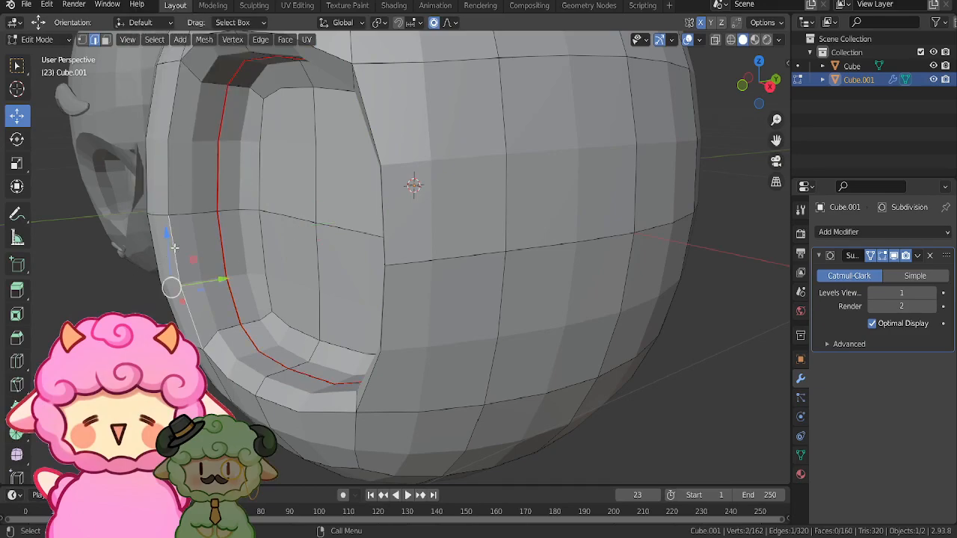
# - Select the outer rim edges of the same eye socket and mark the loop as a UV seam
pyautogui.keyDown('shift'); pyautogui.click(174, 247); pyautogui.keyUp('shift')
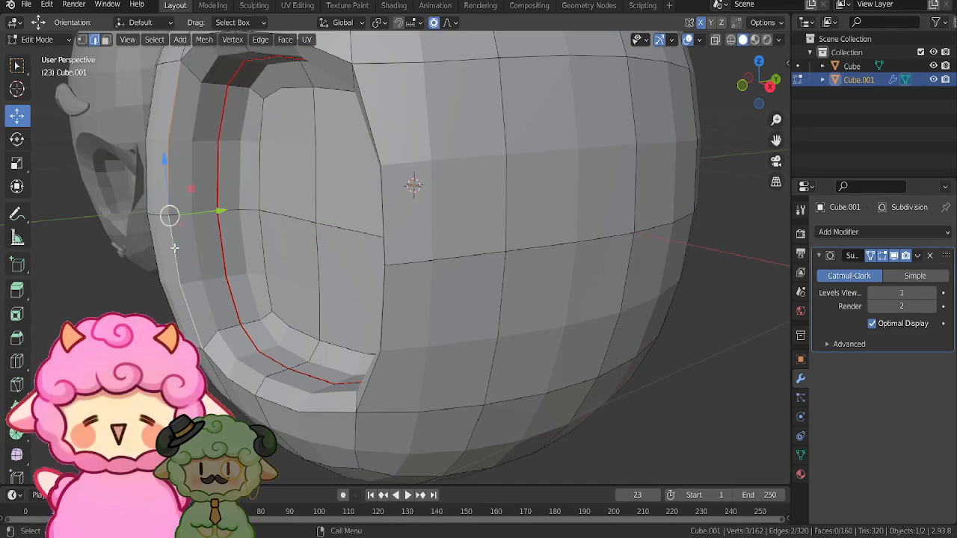
pyautogui.keyDown('ctrl'); pyautogui.click(224, 377); pyautogui.keyUp('ctrl')
pyautogui.press('u')
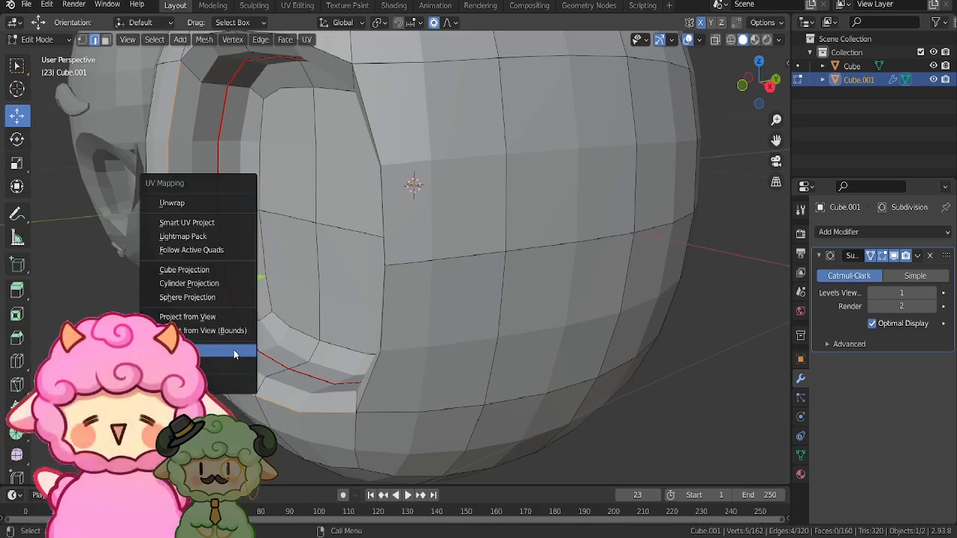
pyautogui.click(234, 354)
pyautogui.scroll(-3, 329, 341)
pyautogui.moveTo(344, 336); pyautogui.dragTo(366, 334, button='middle')
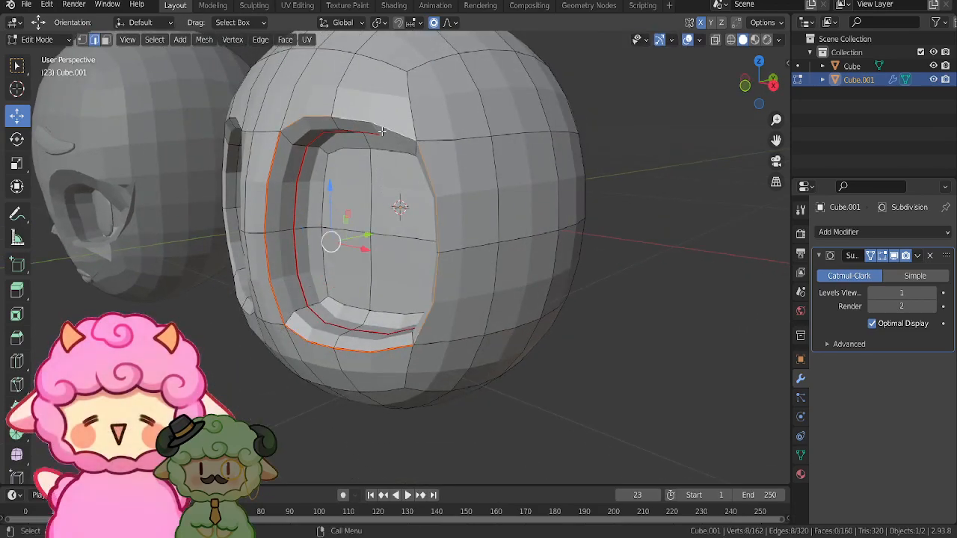
pyautogui.press('u')
pyautogui.click(346, 180)
# - Symmetrize the whole mesh to carry the seams over to the opposite eye socket
pyautogui.moveTo(347, 180); pyautogui.dragTo(552, 188, button='middle')
pyautogui.hotkey('alt', 'a')
pyautogui.press('a')
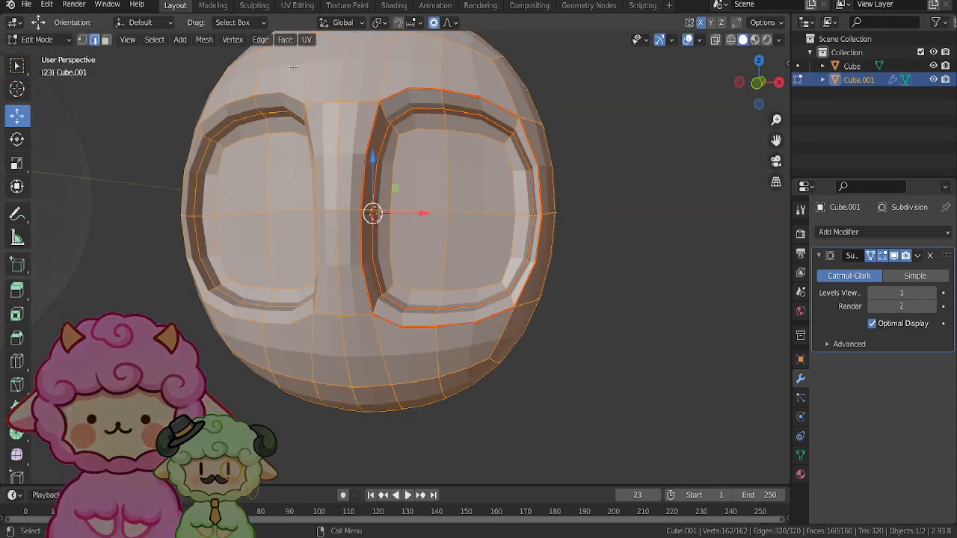
pyautogui.click(204, 39)
pyautogui.click(244, 234)
pyautogui.scroll(-2, 316, 231)
pyautogui.moveTo(316, 231); pyautogui.dragTo(330, 236, button='middle')
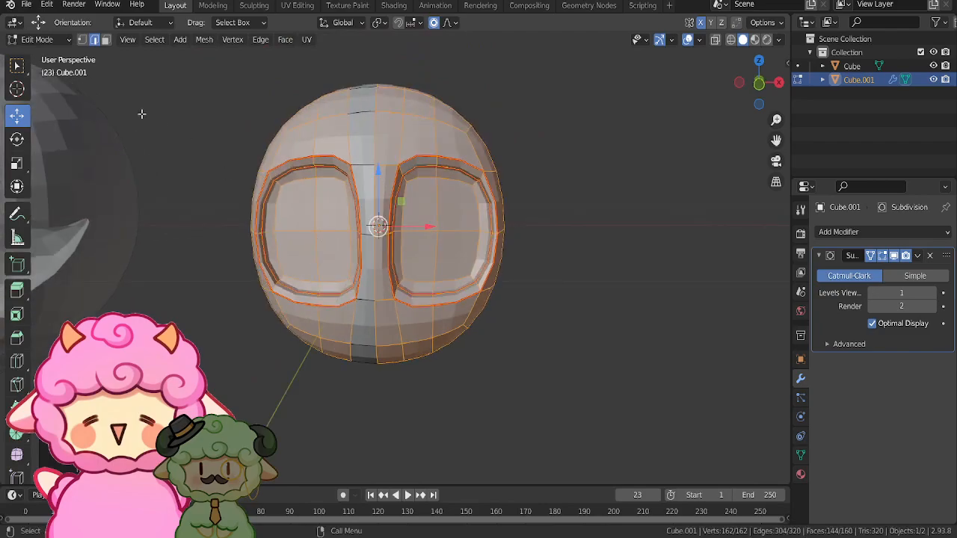
# - View the mesh in Object Mode, return to Edit Mode and select the four back faces of the positive X eye socket
pyautogui.click(48, 39)
pyautogui.click(48, 55)
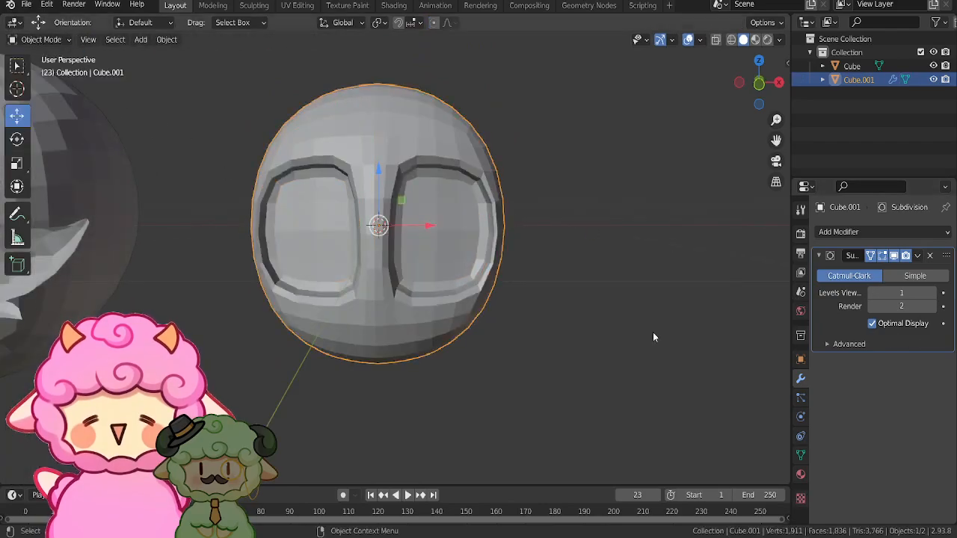
pyautogui.click(37, 40)
pyautogui.click(39, 70)
pyautogui.scroll(3, 101, 107)
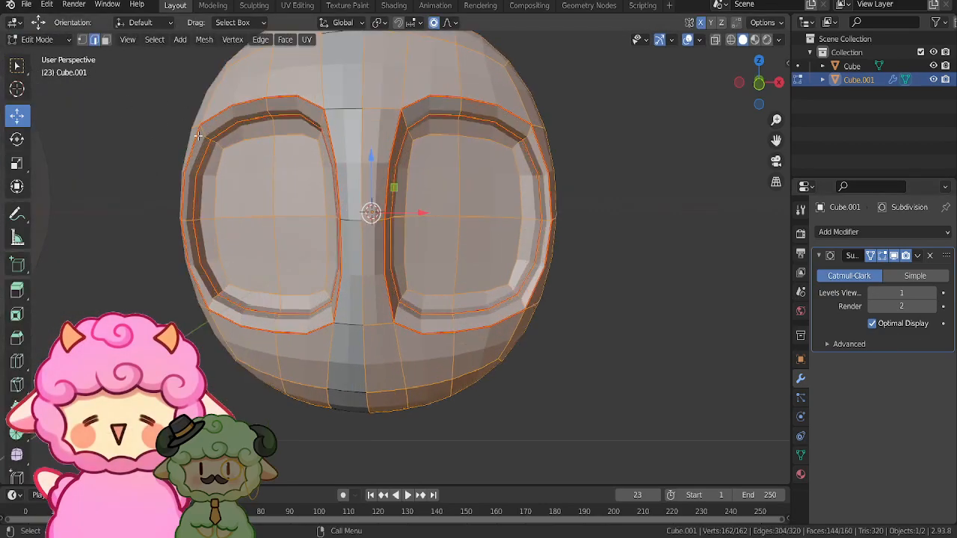
pyautogui.click(106, 39)
pyautogui.click(444, 238)
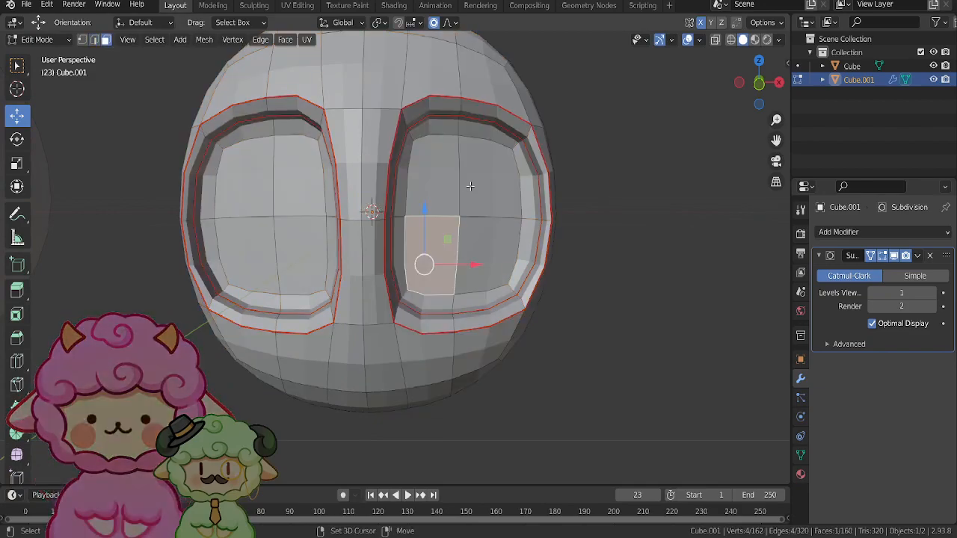
pyautogui.keyDown('shift'); pyautogui.click(471, 186); pyautogui.keyUp('shift')
pyautogui.keyDown('shift'); pyautogui.click(447, 196); pyautogui.keyUp('shift')
pyautogui.keyDown('shift'); pyautogui.click(474, 243); pyautogui.keyUp('shift')
pyautogui.moveTo(479, 245); pyautogui.dragTo(407, 263, button='middle')
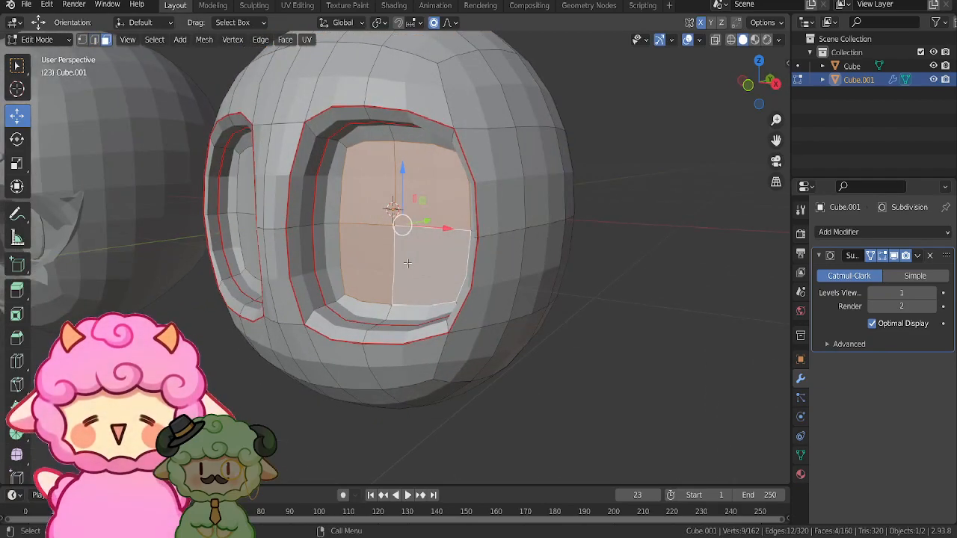
# - Try to extrude the four selected eye socket faces along Y
pyautogui.press('e')
pyautogui.press('y')
pyautogui.click(388, 266)
pyautogui.hotkey('ctrl', 'z')
# - Duplicate the four selected faces, move the copy forward along Y and scale it up to fill the socket opening
pyautogui.hotkey('shift', 'd')
pyautogui.press('y')
pyautogui.click(352, 266)
pyautogui.press('s')
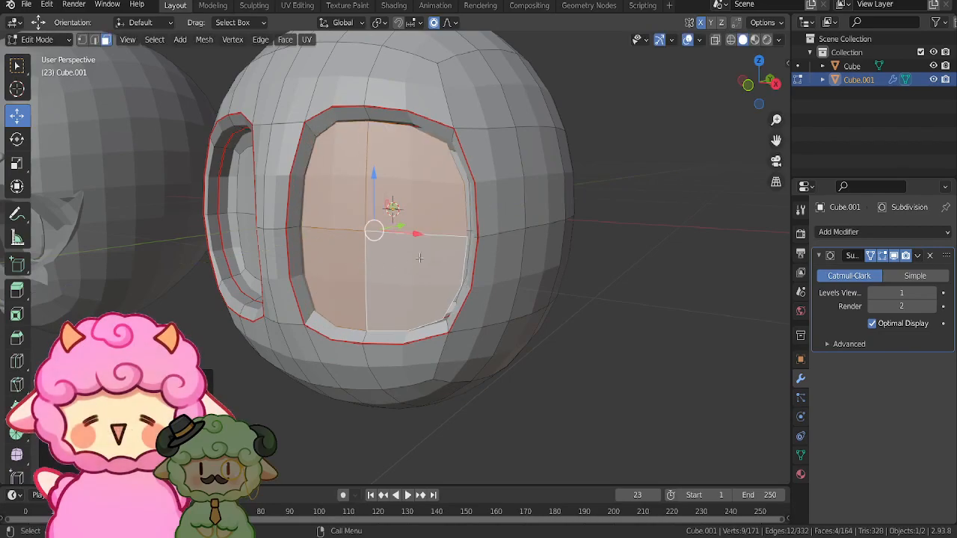
# - Extrude the copied faces inside the positive X eye socket along Y to give the eye piece thickness
pyautogui.click(417, 241)
pyautogui.moveTo(416, 241); pyautogui.dragTo(374, 239, button='middle')
pyautogui.press('e')
pyautogui.press('y')
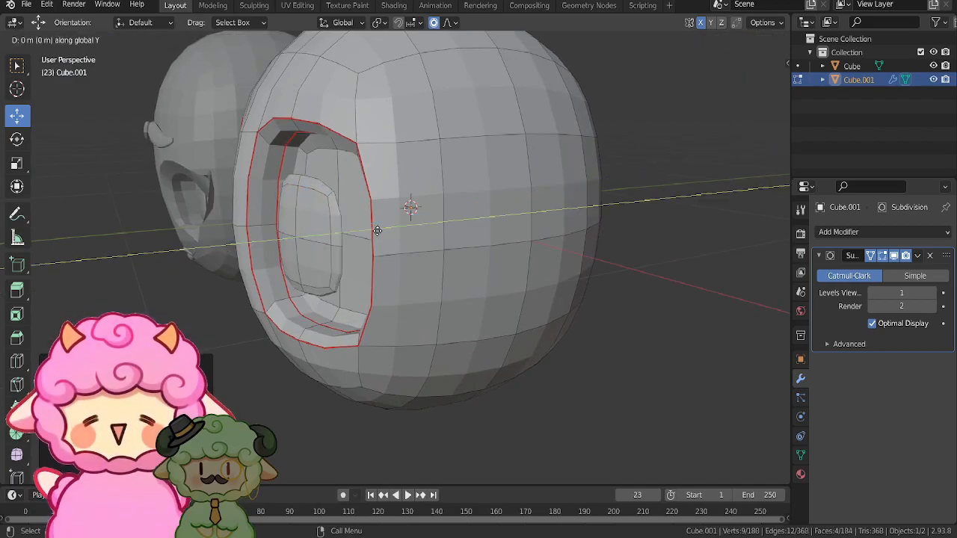
# - Select the whole linked eye piece, scale it up in front view and smooth its vertices
pyautogui.press('l')
pyautogui.moveTo(333, 224); pyautogui.dragTo(567, 196, button='middle')
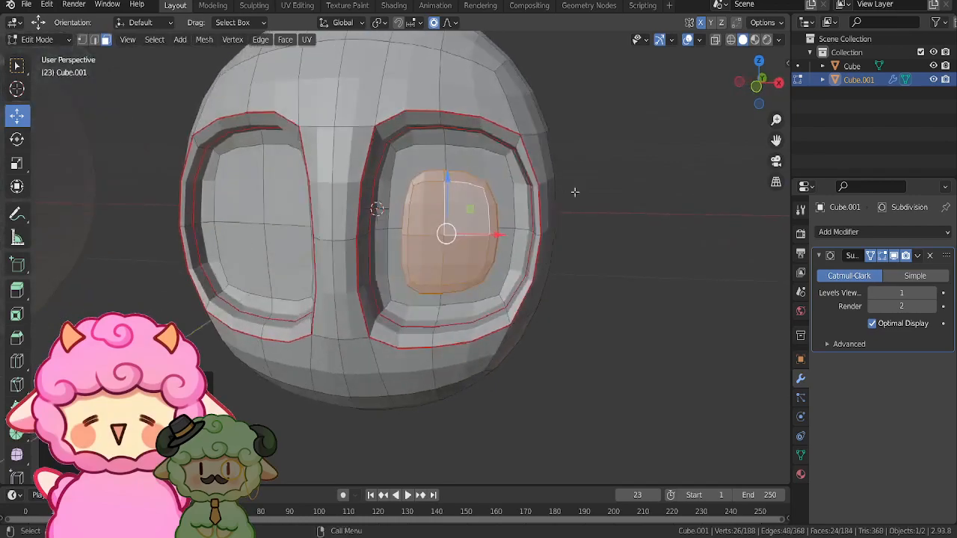
pyautogui.click(757, 86)
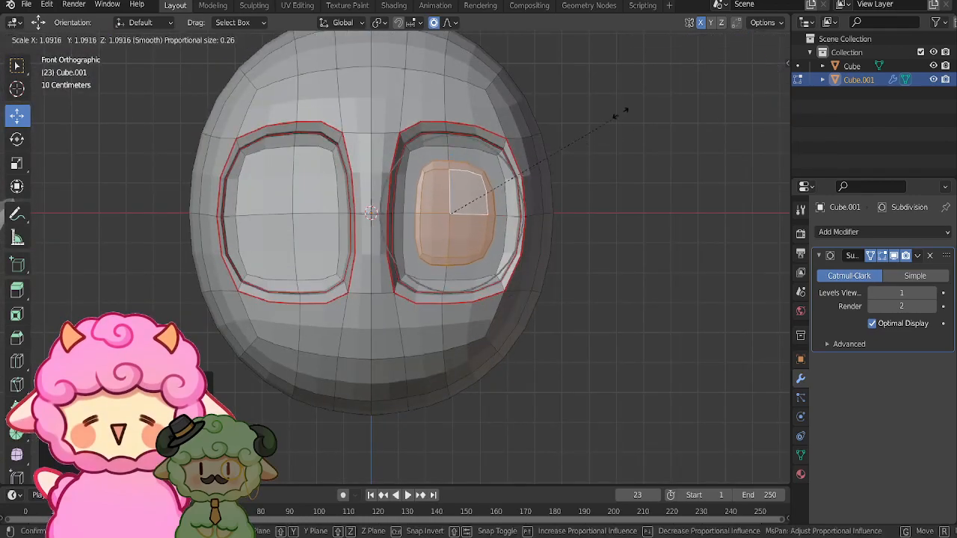
pyautogui.click(637, 91)
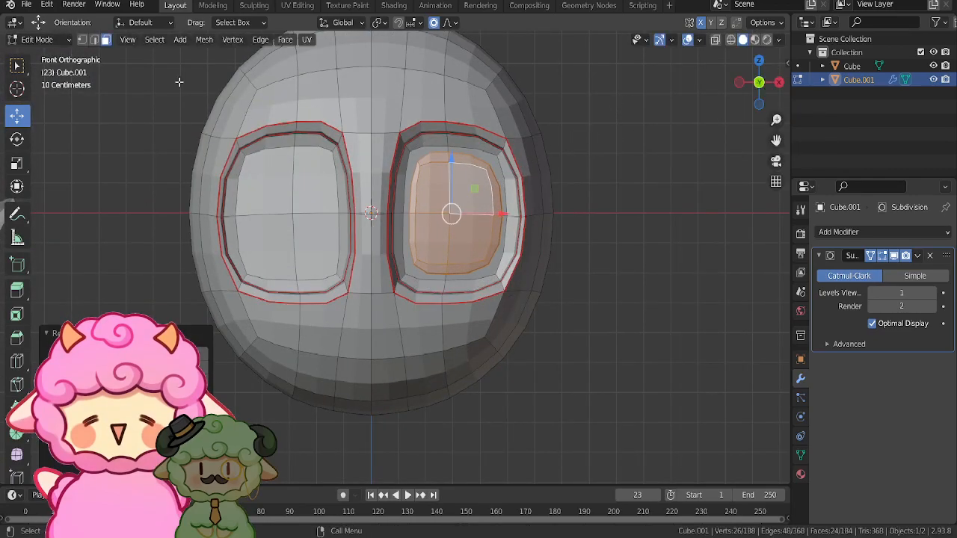
pyautogui.rightClick(441, 340)
pyautogui.click(402, 400)
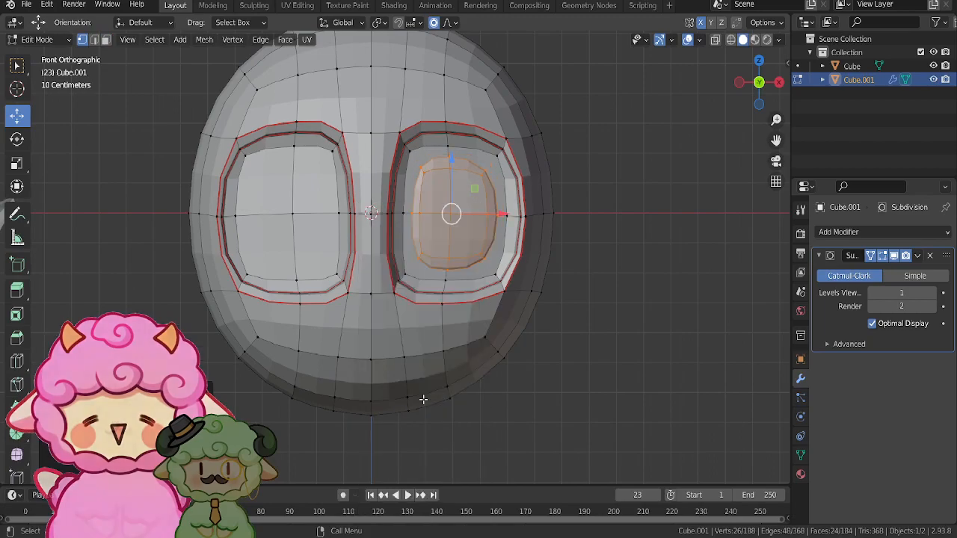
# - Move the eye piece toward the nose bridge within its socket and clear the selection
pyautogui.press('g')
pyautogui.click(434, 217)
pyautogui.scroll(-3, 392, 330)
pyautogui.scroll(3, 391, 330)
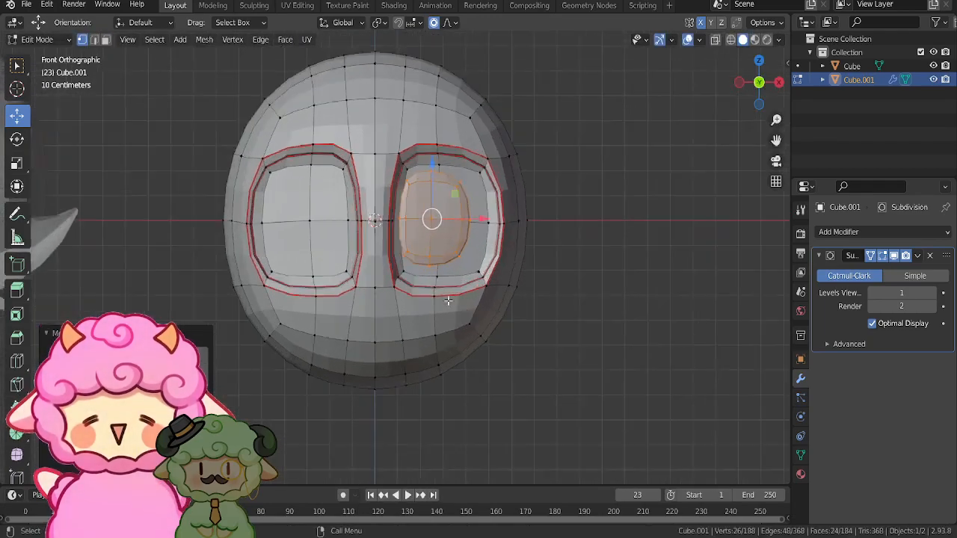
pyautogui.hotkey('alt', 'a')
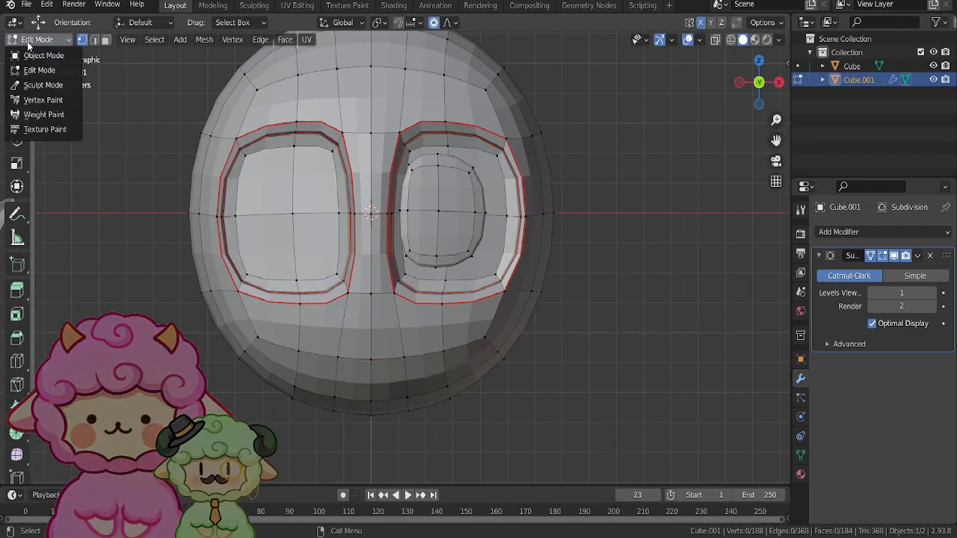
# - Symmetrize the whole mesh to copy the eye piece into the opposite socket
pyautogui.press('a')
pyautogui.click(205, 40)
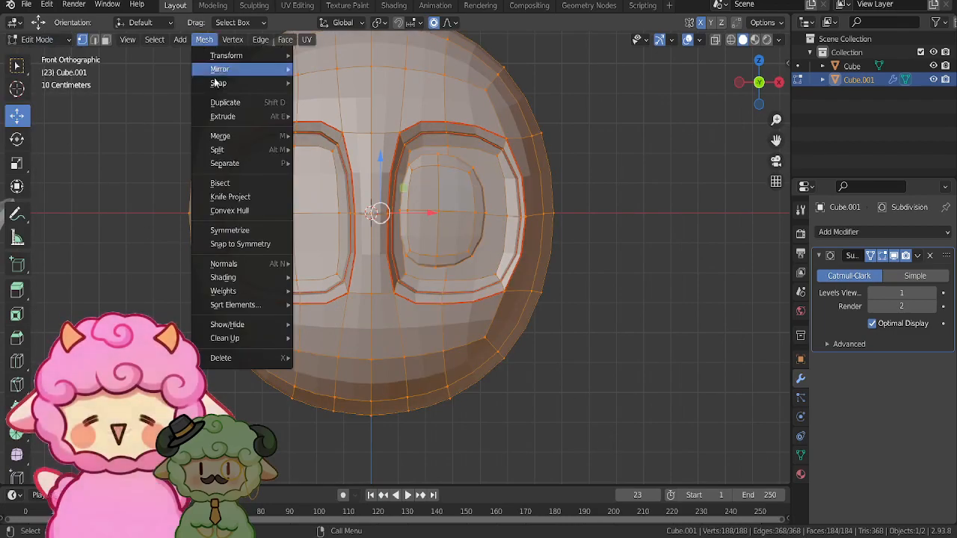
pyautogui.click(258, 231)
# - Apply the head's Subdivision modifier in Object Mode
pyautogui.click(60, 40)
pyautogui.click(56, 56)
pyautogui.scroll(-2, 395, 258)
pyautogui.click(917, 255)
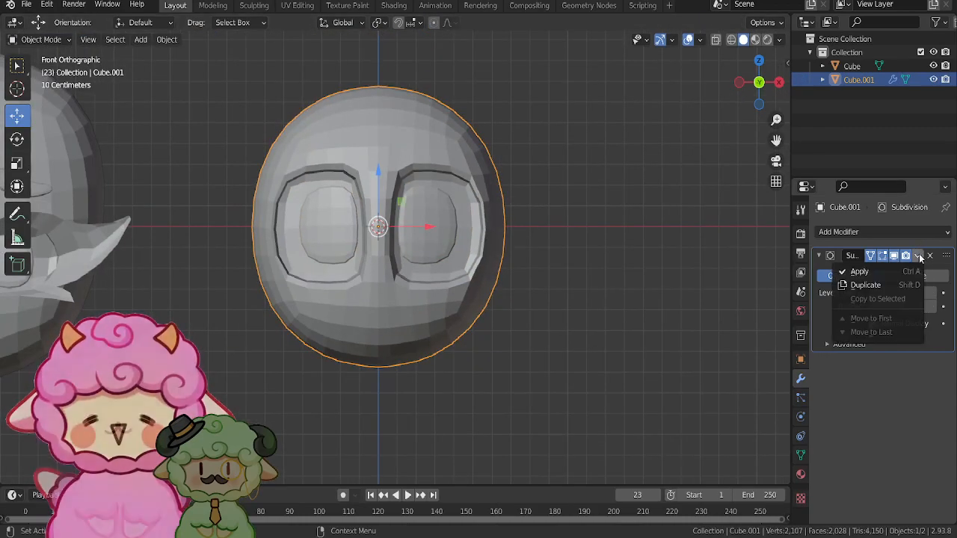
pyautogui.click(898, 273)
# - Return to Edit Mode and apply Smooth Vertices to the entire head mesh
pyautogui.click(41, 40)
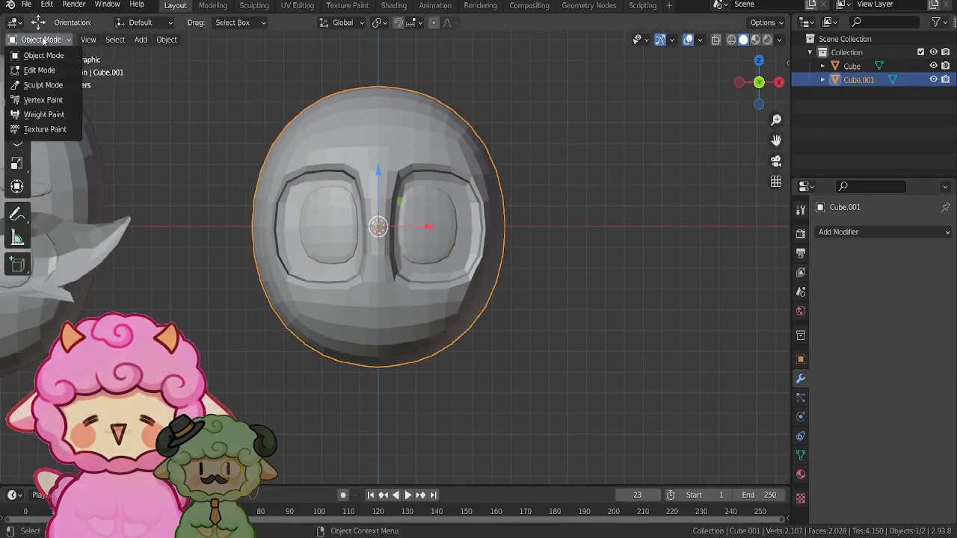
pyautogui.click(38, 70)
pyautogui.scroll(4, 679, 332)
pyautogui.rightClick(679, 341)
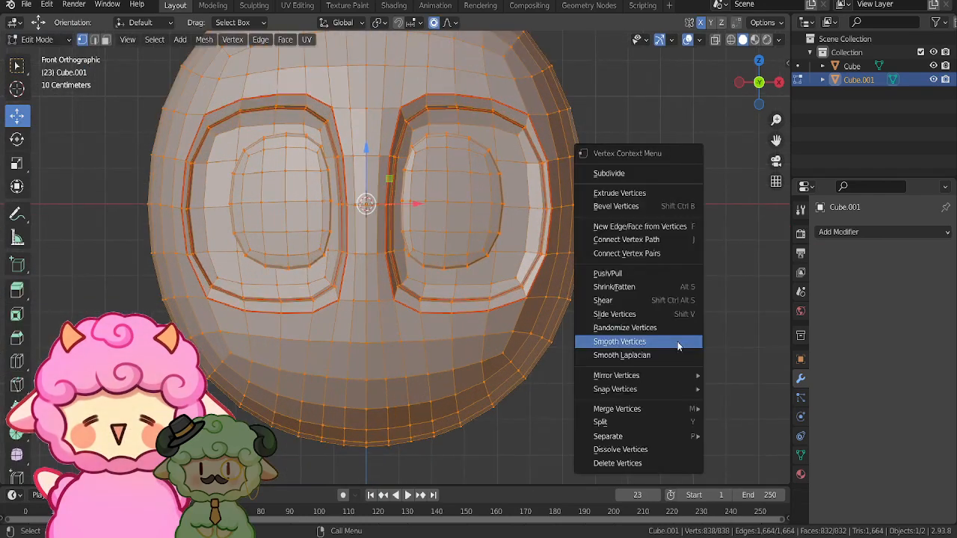
pyautogui.press('Escape')
pyautogui.hotkey('ctrl', 'z')
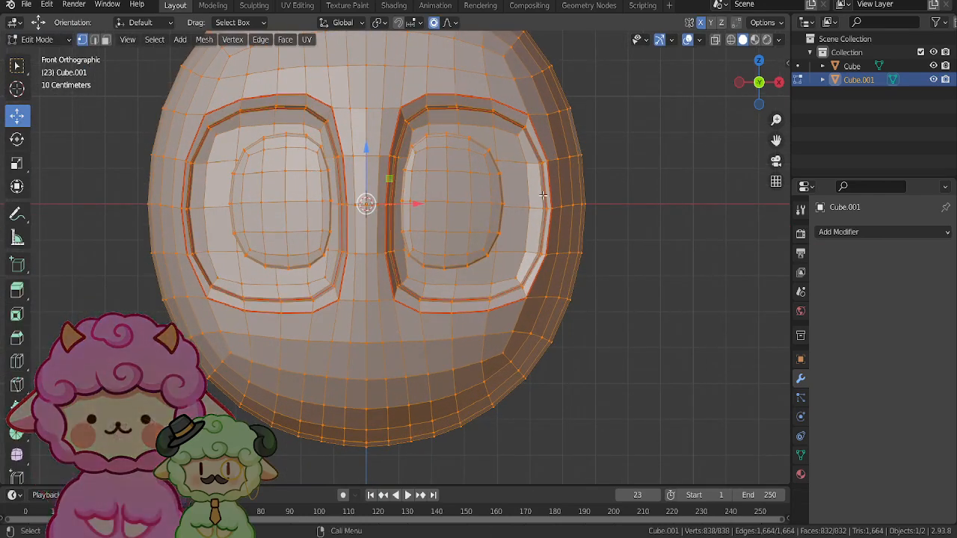
pyautogui.rightClick(709, 278)
pyautogui.click(708, 281)
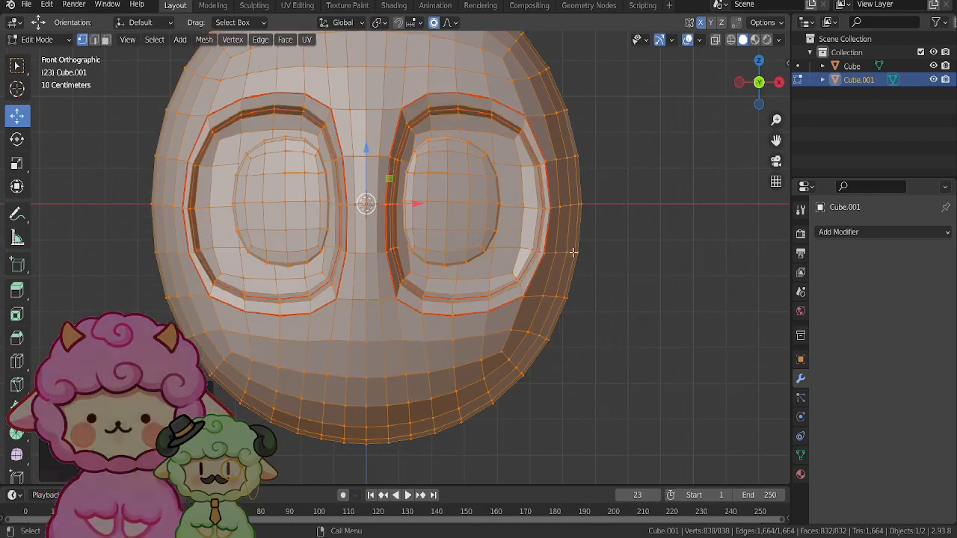
# - Pull the outer side vertex of the eye socket rim outward and slightly down with proportional editing
pyautogui.click(549, 214)
pyautogui.press('g')
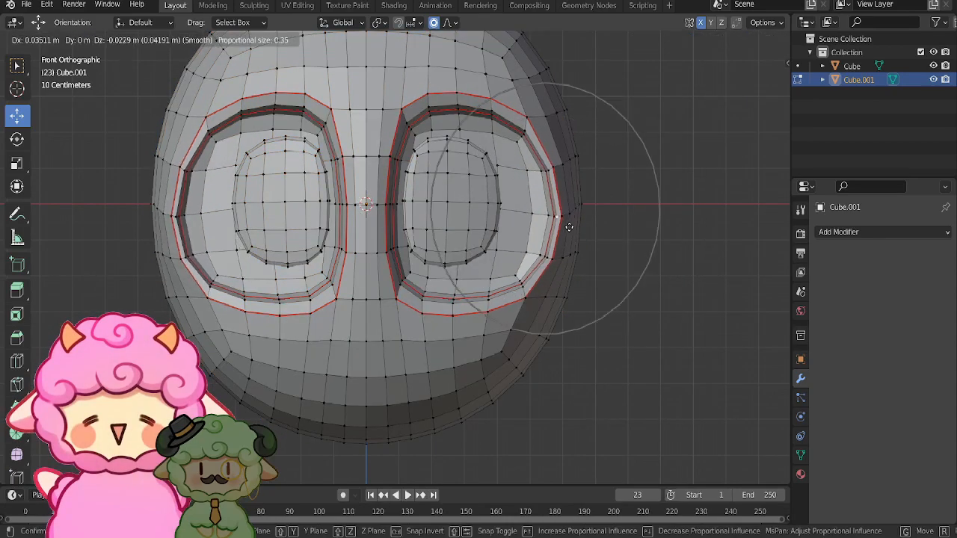
pyautogui.click(569, 228)
pyautogui.scroll(-5, 582, 288)
pyautogui.click(585, 306)
# - Mark the four central edges below the eyes as a seam and bevel them into a narrow mouth strip
pyautogui.scroll(4, 586, 306)
pyautogui.keyDown('shift'); pyautogui.moveTo(334, 349); pyautogui.dragTo(333, 326, button='middle'); pyautogui.keyUp('shift')
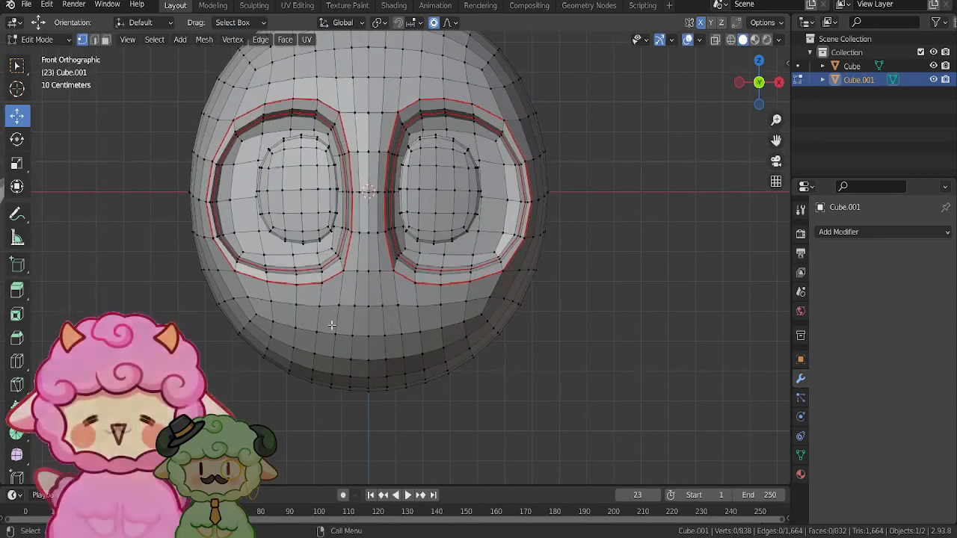
pyautogui.moveTo(413, 348); pyautogui.dragTo(413, 348)
pyautogui.scroll(4, 414, 347)
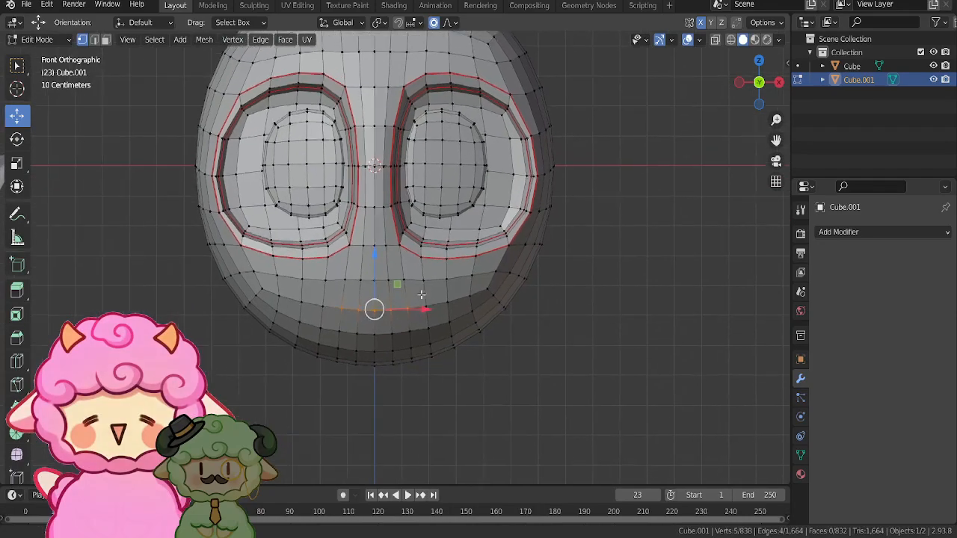
pyautogui.press('u')
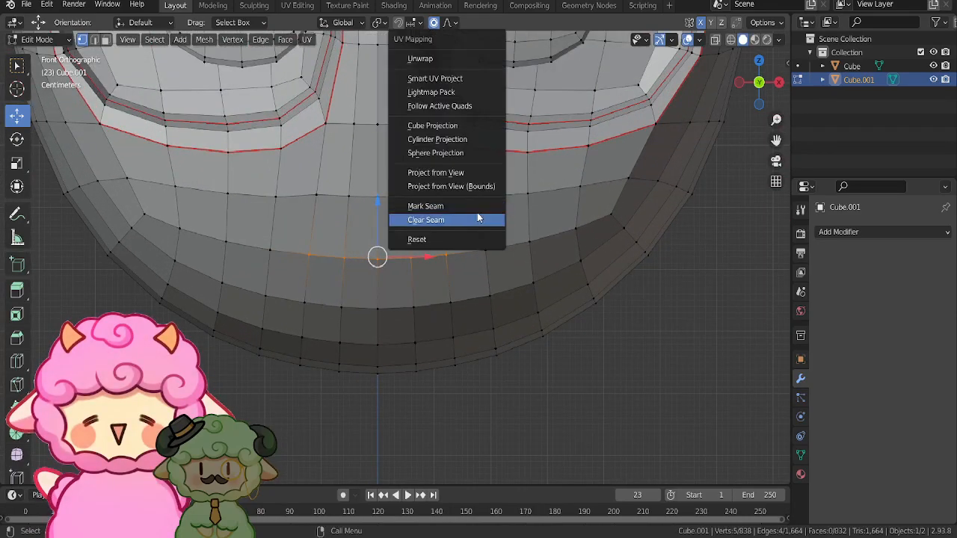
pyautogui.click(477, 207)
pyautogui.hotkey('ctrl', 'b')
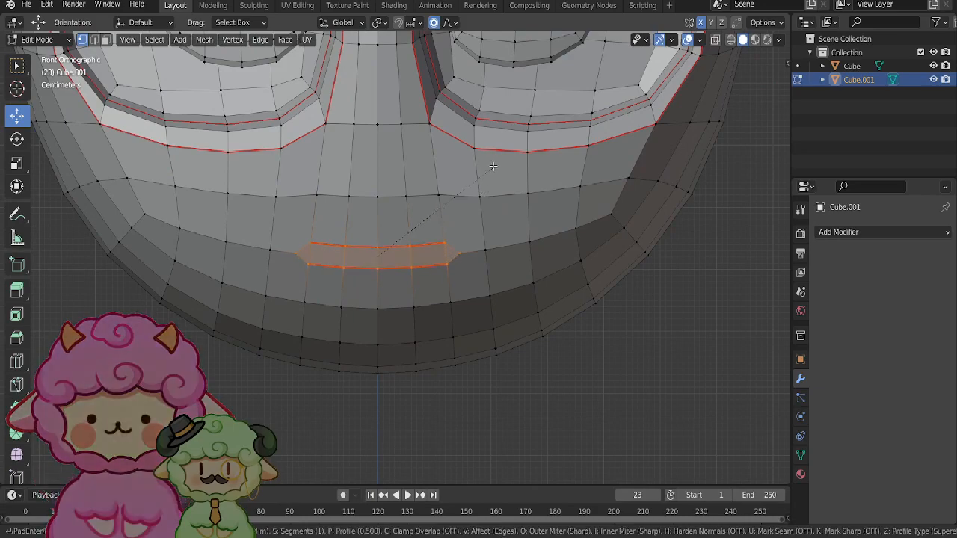
pyautogui.click(490, 171)
# - Mark the two short edges at the positive X corner of the mouth strip as seams
pyautogui.scroll(3, 449, 247)
pyautogui.click(500, 250)
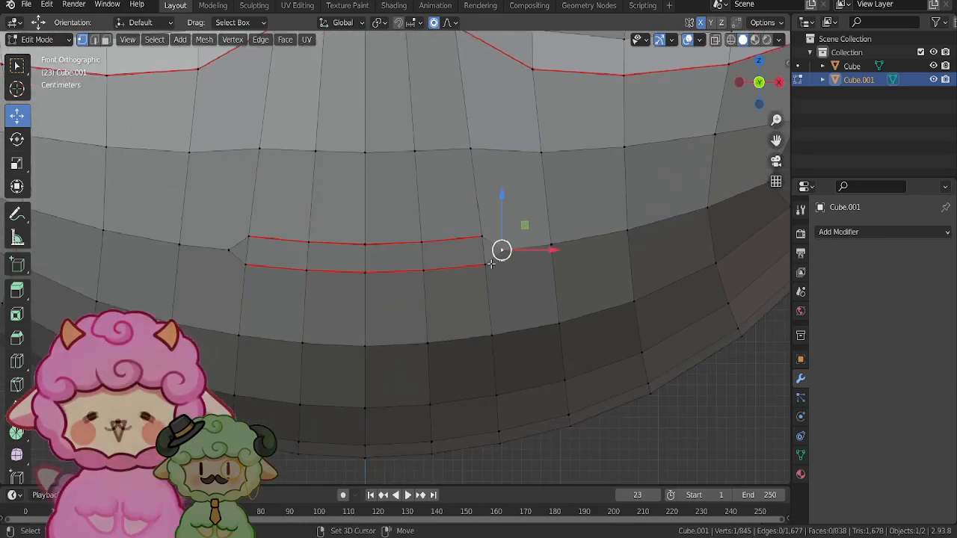
pyautogui.keyDown('shift'); pyautogui.click(484, 236); pyautogui.keyUp('shift')
pyautogui.keyDown('shift'); pyautogui.click(500, 252); pyautogui.keyUp('shift')
pyautogui.press('u')
pyautogui.click(501, 254)
pyautogui.keyDown('shift'); pyautogui.click(488, 263); pyautogui.keyUp('shift')
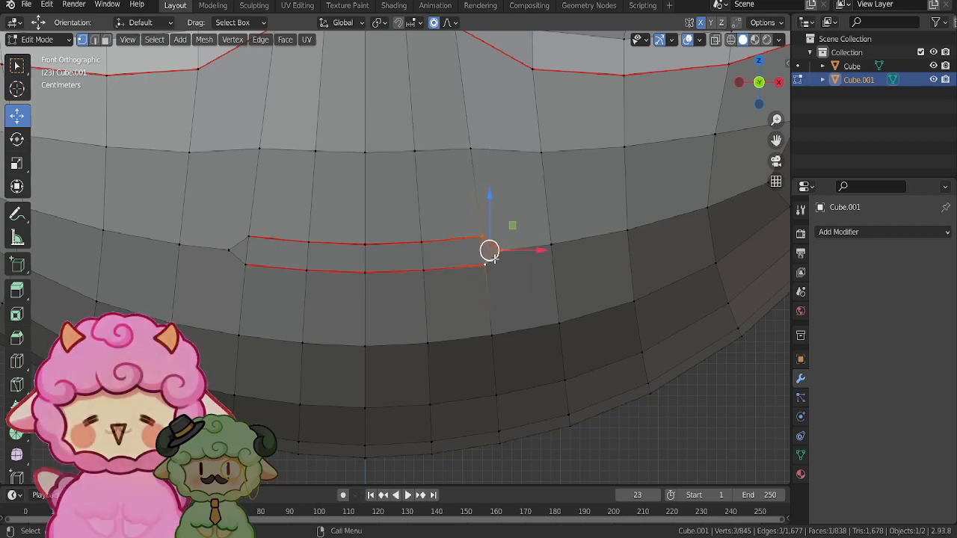
pyautogui.click(500, 251)
pyautogui.press('u')
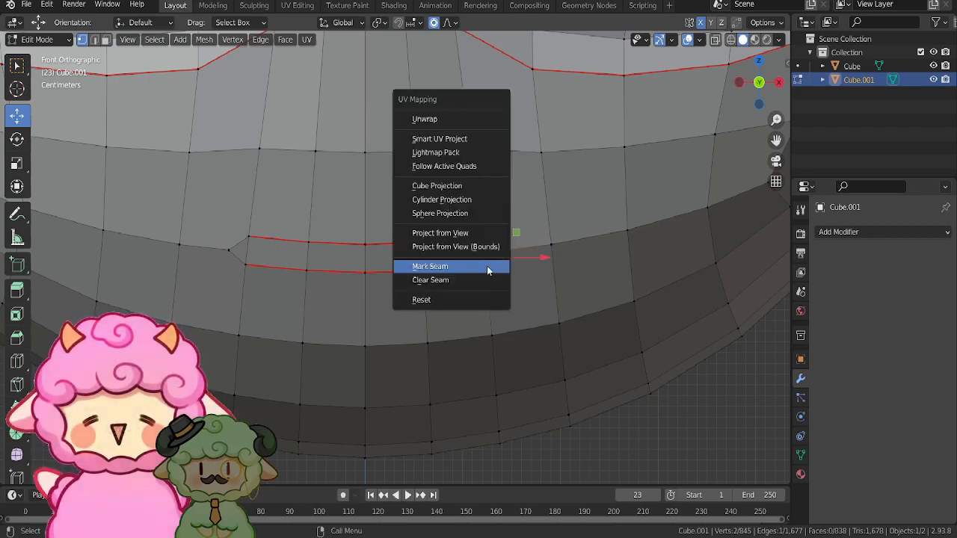
pyautogui.click(489, 267)
# - Scale the mouth corner to about 0.56 with proportional editing and symmetrize the whole mesh
pyautogui.press('s')
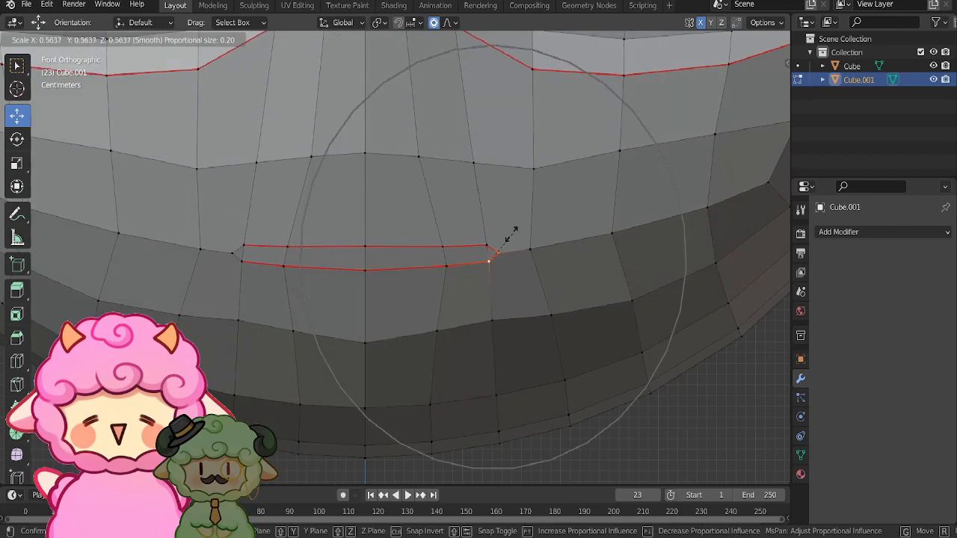
pyautogui.click(514, 231)
pyautogui.scroll(-3, 513, 231)
pyautogui.press('a')
pyautogui.click(204, 40)
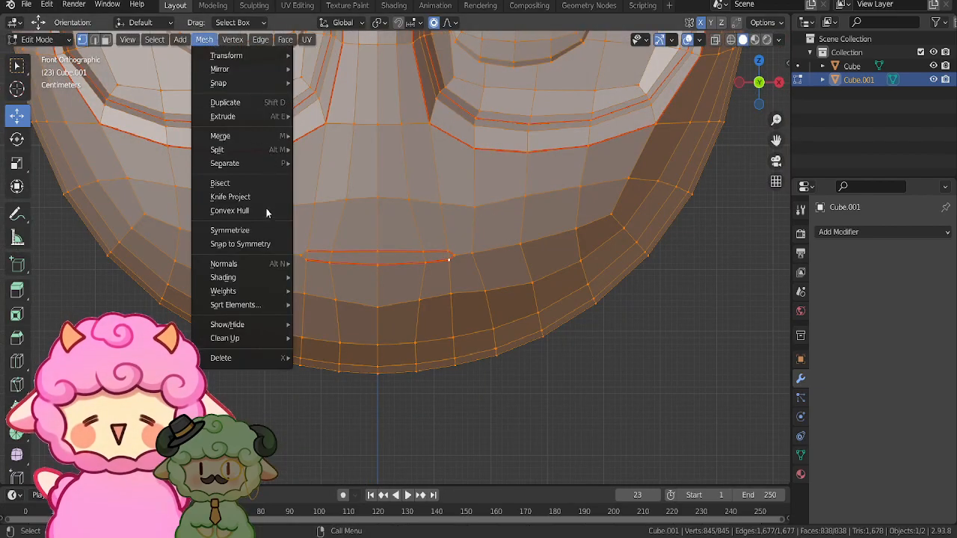
pyautogui.click(229, 231)
pyautogui.scroll(-4, 383, 224)
pyautogui.scroll(3, 382, 225)
pyautogui.hotkey('alt', 'a')
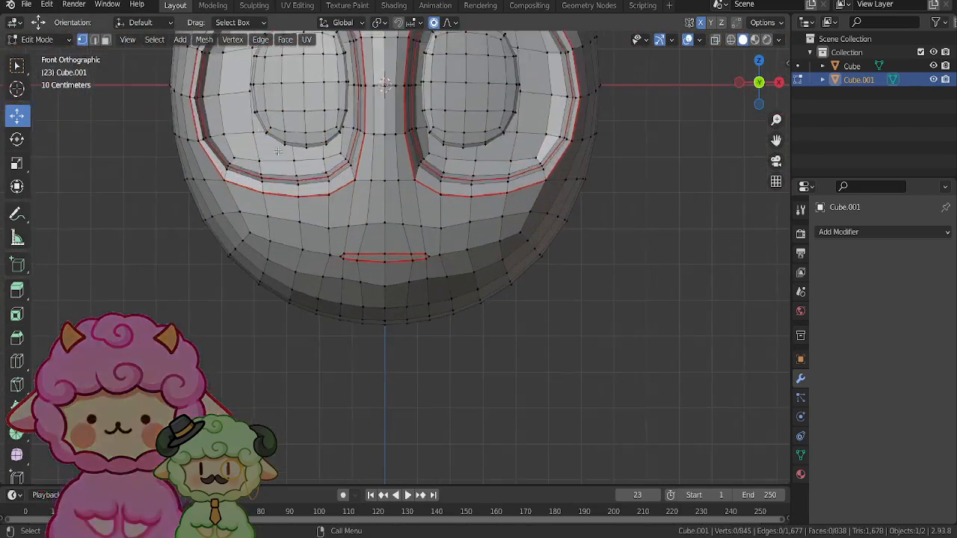
# - Select the faces enclosed by the mouth seam and extrude them inward along Y
pyautogui.click(106, 41)
pyautogui.scroll(9, 376, 269)
pyautogui.moveTo(376, 270); pyautogui.dragTo(336, 270, button='middle')
pyautogui.scroll(-4, 335, 270)
pyautogui.press('l')
pyautogui.press('e')
pyautogui.press('y')
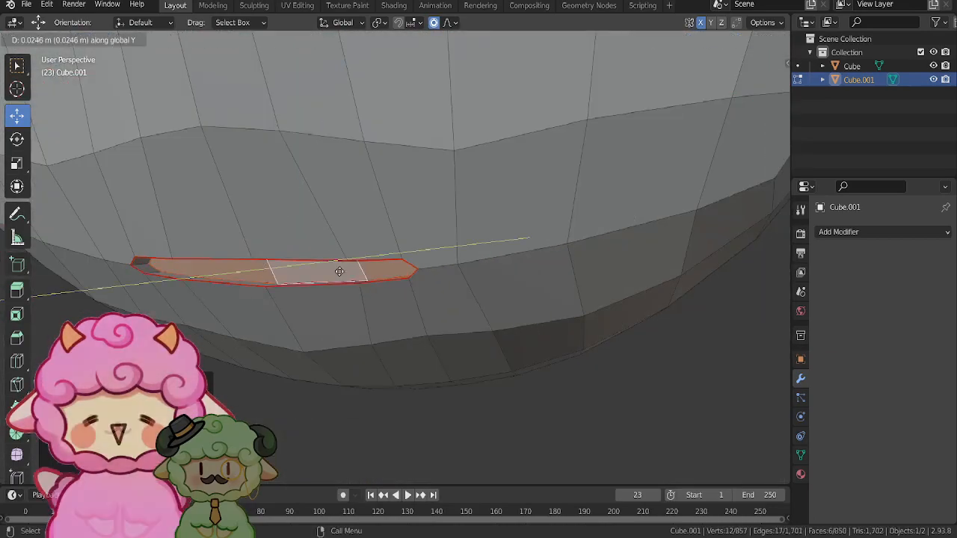
pyautogui.click(359, 269)
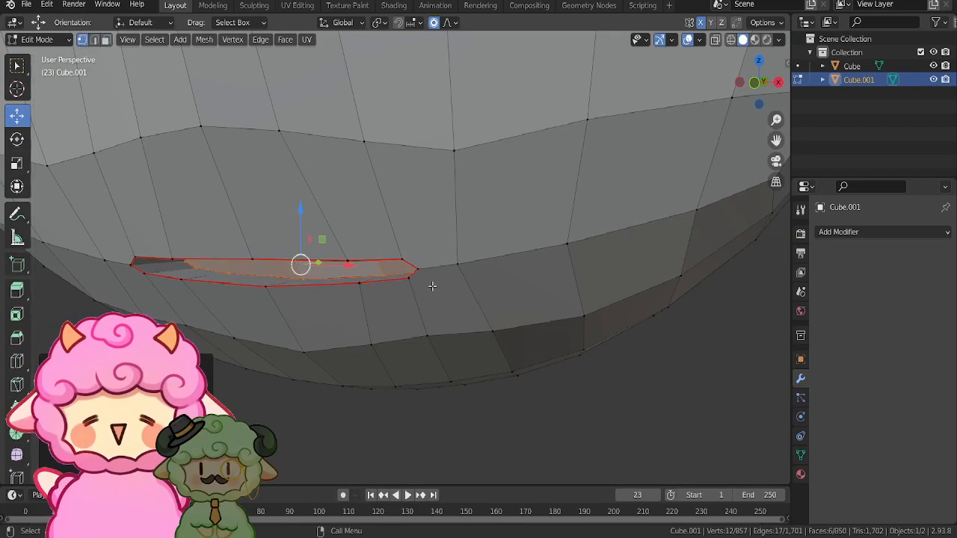
# - Apply Smooth Vertices three times to the extruded inner mouth faces
pyautogui.press('u')
pyautogui.click(438, 417)
pyautogui.rightClick(455, 409)
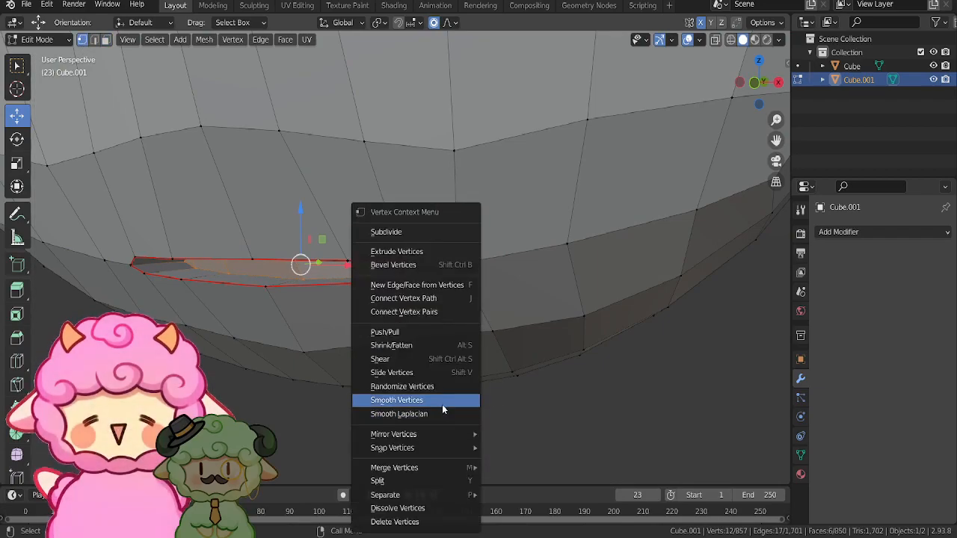
pyautogui.click(439, 402)
pyautogui.rightClick(437, 402)
pyautogui.click(436, 401)
pyautogui.rightClick(437, 401)
pyautogui.click(436, 401)
# - Adjust the inner mouth faces with Shrink/Fatten to shape the mouth cavity, and clear the selection
pyautogui.moveTo(436, 401); pyautogui.dragTo(465, 322, button='middle')
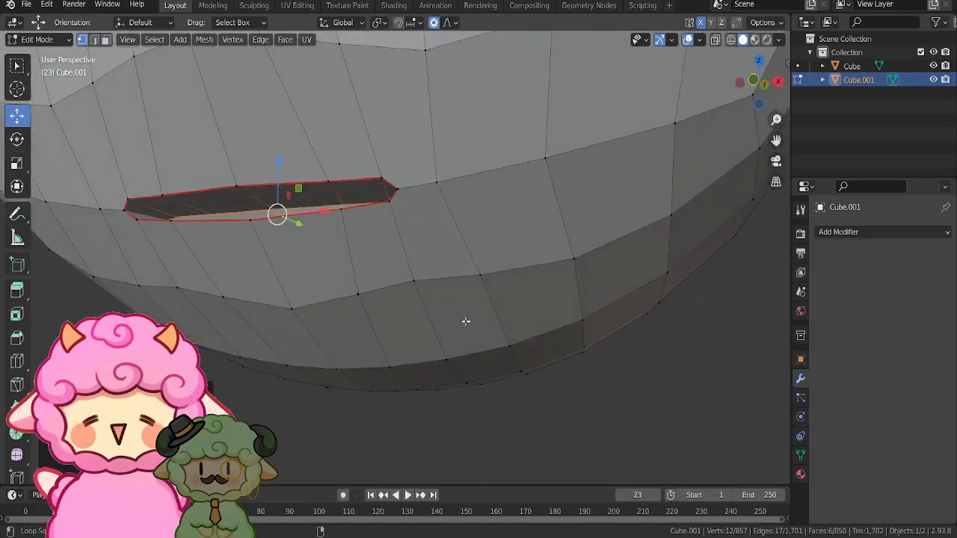
pyautogui.hotkey('alt', 's')
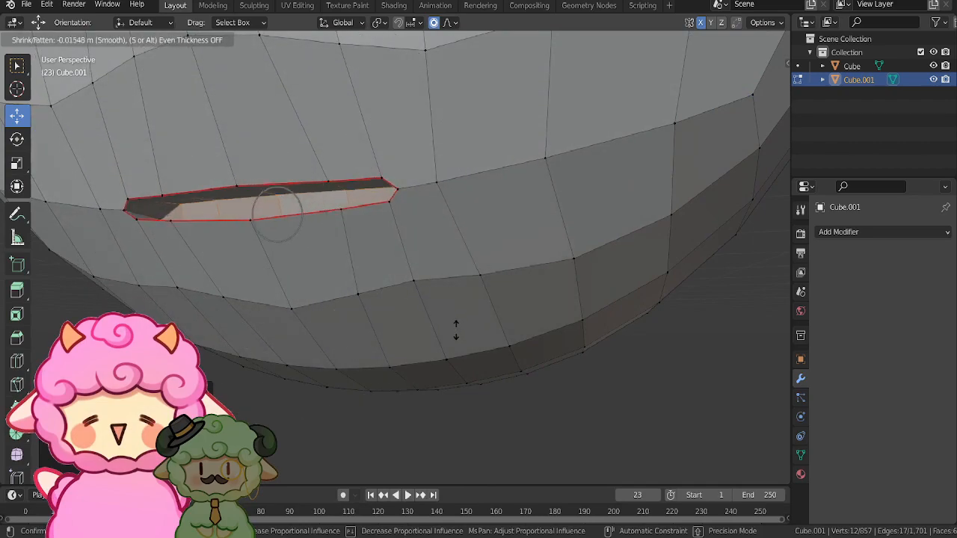
pyautogui.click(454, 339)
pyautogui.moveTo(406, 293); pyautogui.dragTo(381, 305, button='middle')
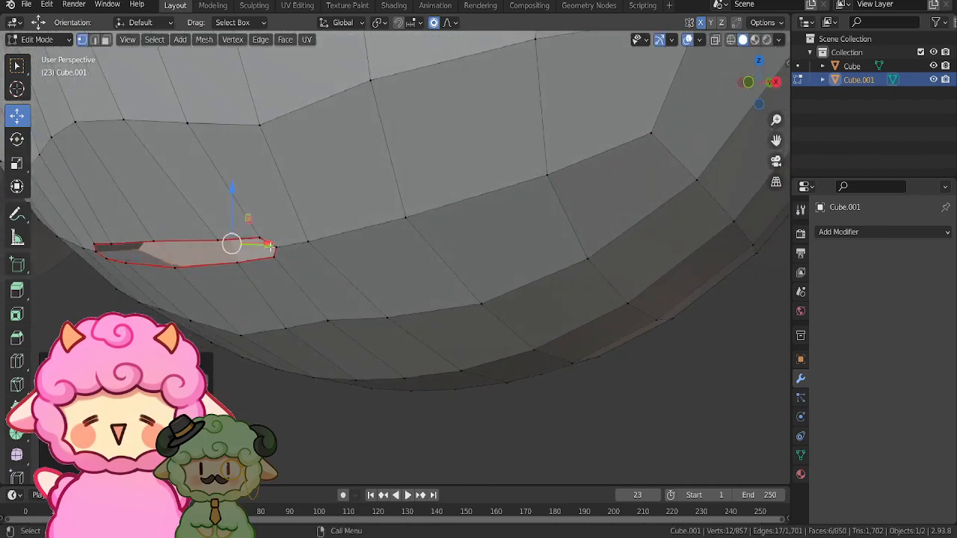
pyautogui.click(319, 260)
pyautogui.scroll(-5, 322, 259)
pyautogui.click(581, 442)
# - Inspect from the side and front how the eye pieces sit within the sockets
pyautogui.moveTo(581, 441); pyautogui.dragTo(401, 344, button='middle')
pyautogui.scroll(-4, 561, 367)
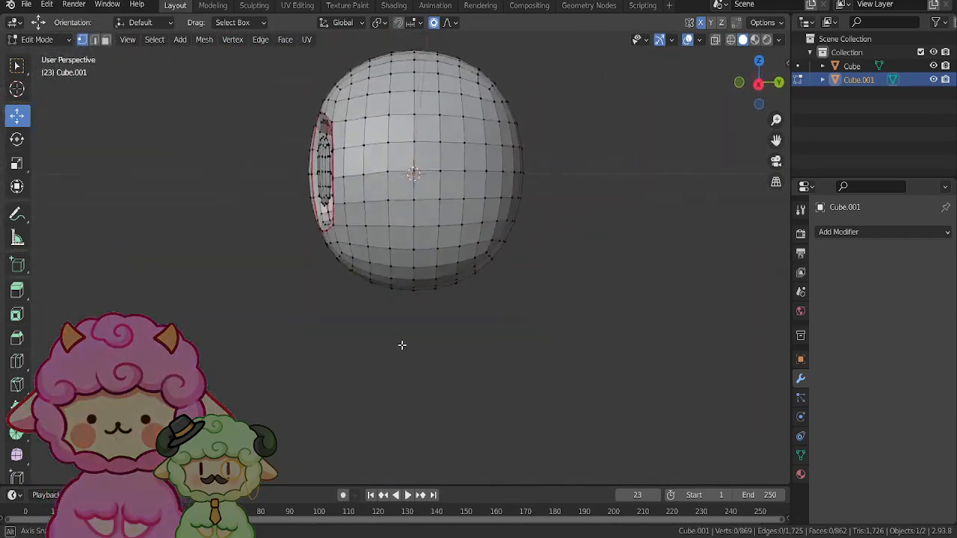
pyautogui.press('l')
pyautogui.moveTo(324, 174); pyautogui.dragTo(354, 224, button='middle')
pyautogui.moveTo(402, 214); pyautogui.dragTo(403, 214)
pyautogui.moveTo(403, 214); pyautogui.dragTo(437, 200, button='middle')
pyautogui.click(579, 222)
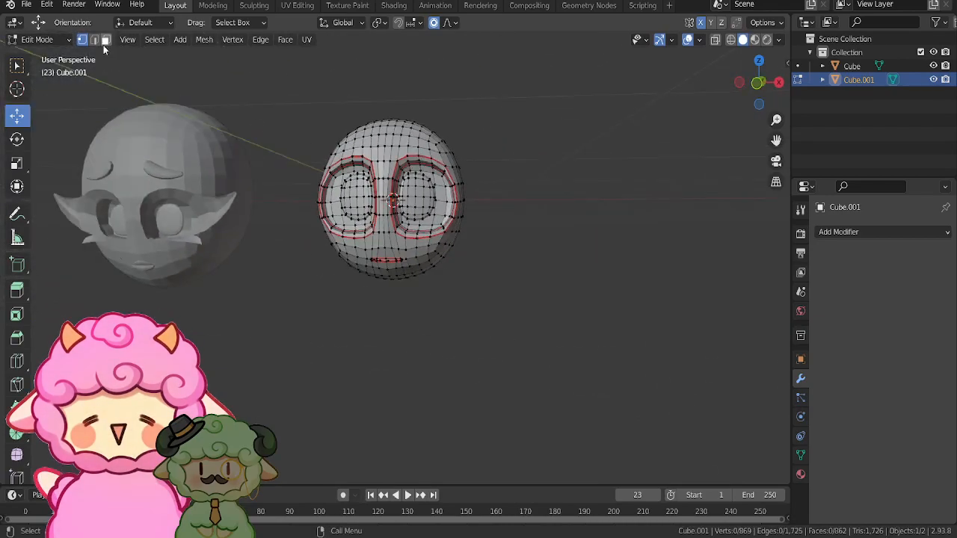
# - Select both heads in Object Mode and open them together in Edit Mode
pyautogui.click(58, 40)
pyautogui.click(43, 58)
pyautogui.scroll(-2, 395, 163)
pyautogui.press('a')
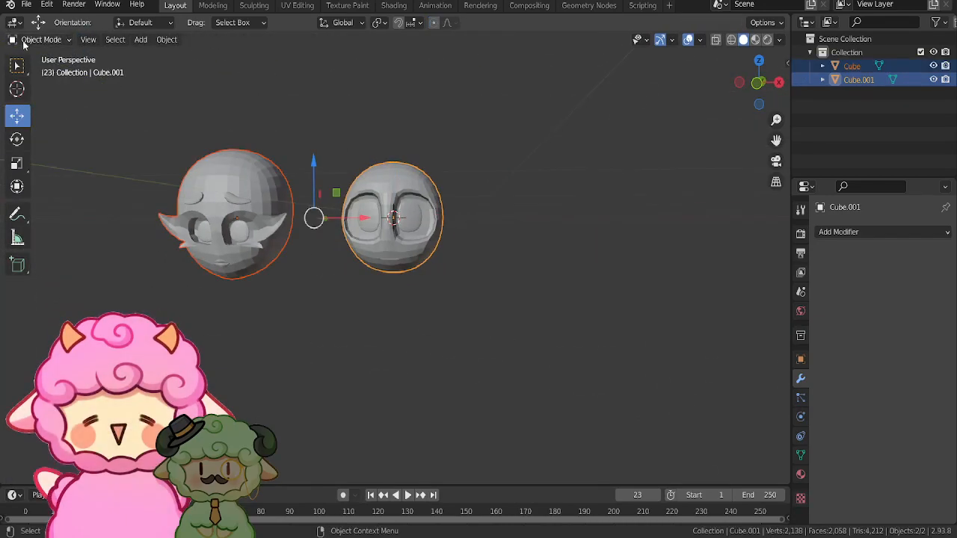
pyautogui.click(43, 72)
# - Compare the topology and seams of both heads from several angles and in front view
pyautogui.moveTo(224, 150); pyautogui.dragTo(389, 172, button='middle')
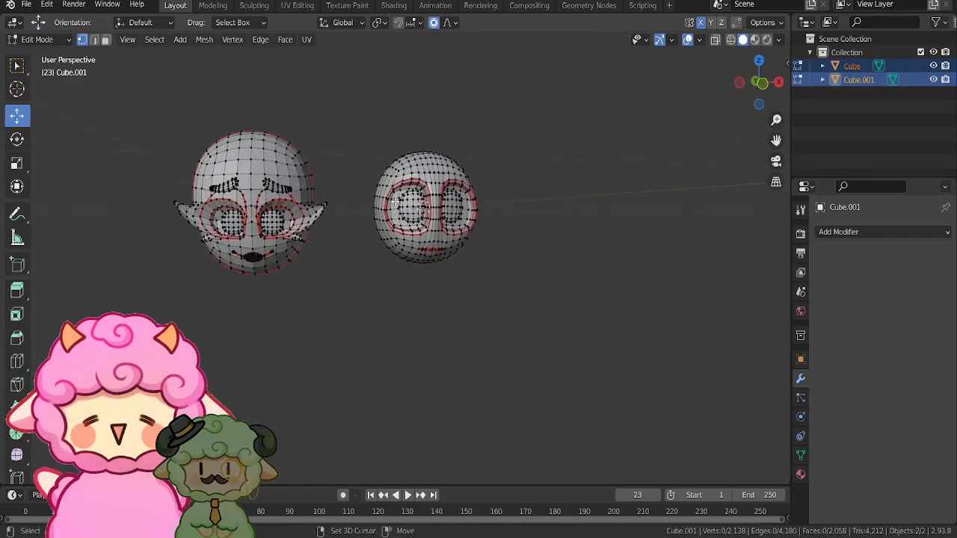
pyautogui.scroll(3, 512, 202)
pyautogui.moveTo(512, 202); pyautogui.dragTo(534, 216, button='middle')
pyautogui.moveTo(509, 219); pyautogui.dragTo(628, 95, button='middle')
pyautogui.click(691, 44)
pyautogui.click(690, 44)
pyautogui.moveTo(577, 132); pyautogui.dragTo(557, 142, button='middle')
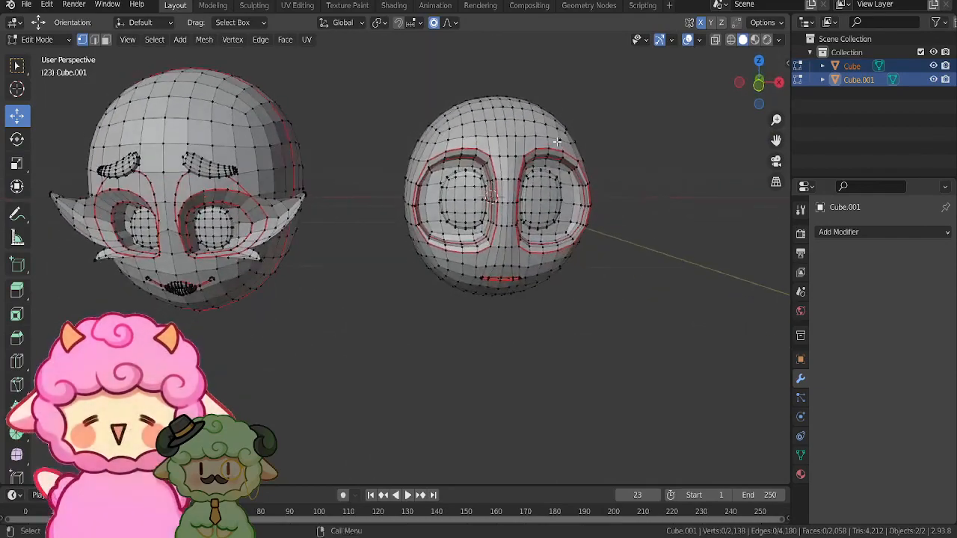
pyautogui.click(759, 83)
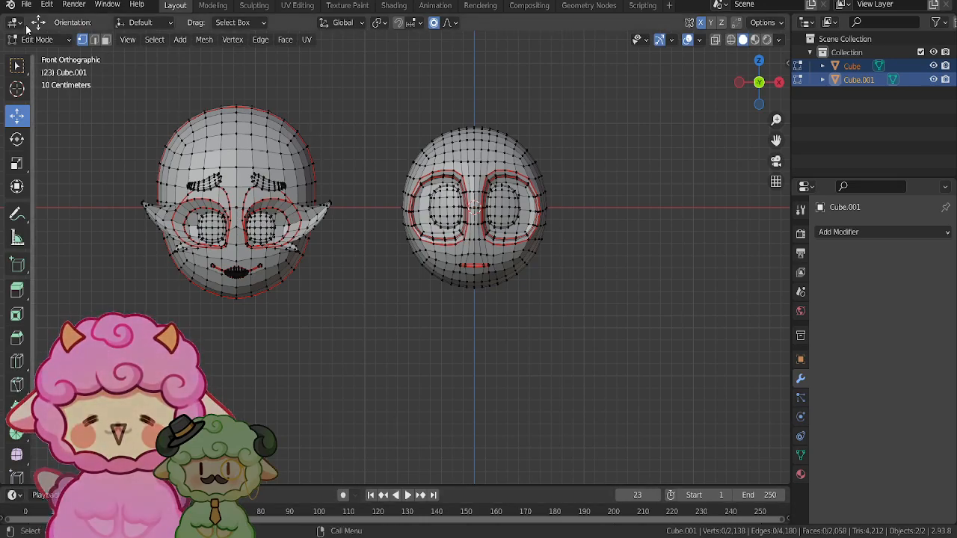
pyautogui.keyDown('shift'); pyautogui.moveTo(348, 174); pyautogui.dragTo(432, 207, button='middle'); pyautogui.keyUp('shift')
pyautogui.scroll(3, 374, 161)
pyautogui.scroll(-6, 373, 161)
pyautogui.keyDown('shift'); pyautogui.moveTo(566, 271); pyautogui.dragTo(495, 306, button='middle'); pyautogui.keyUp('shift')
pyautogui.scroll(1, 495, 306)
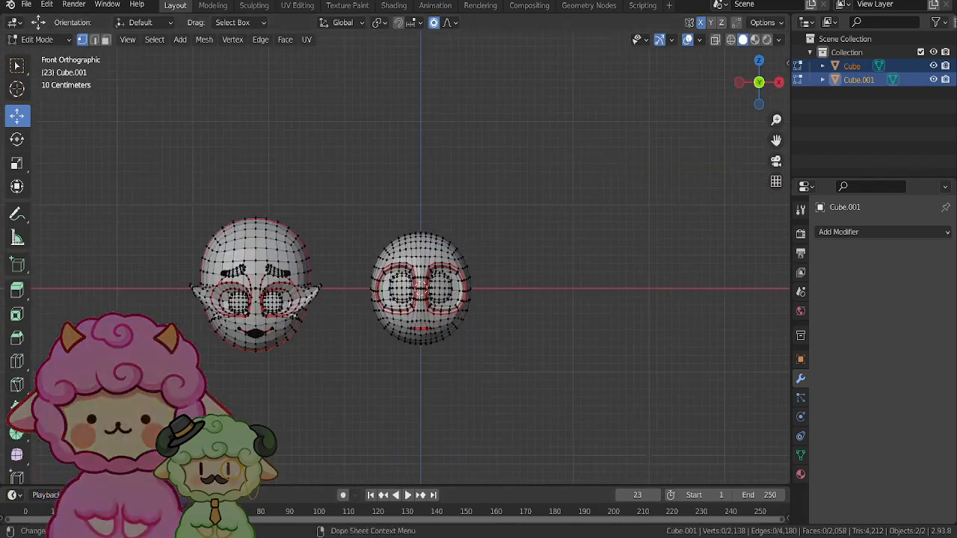